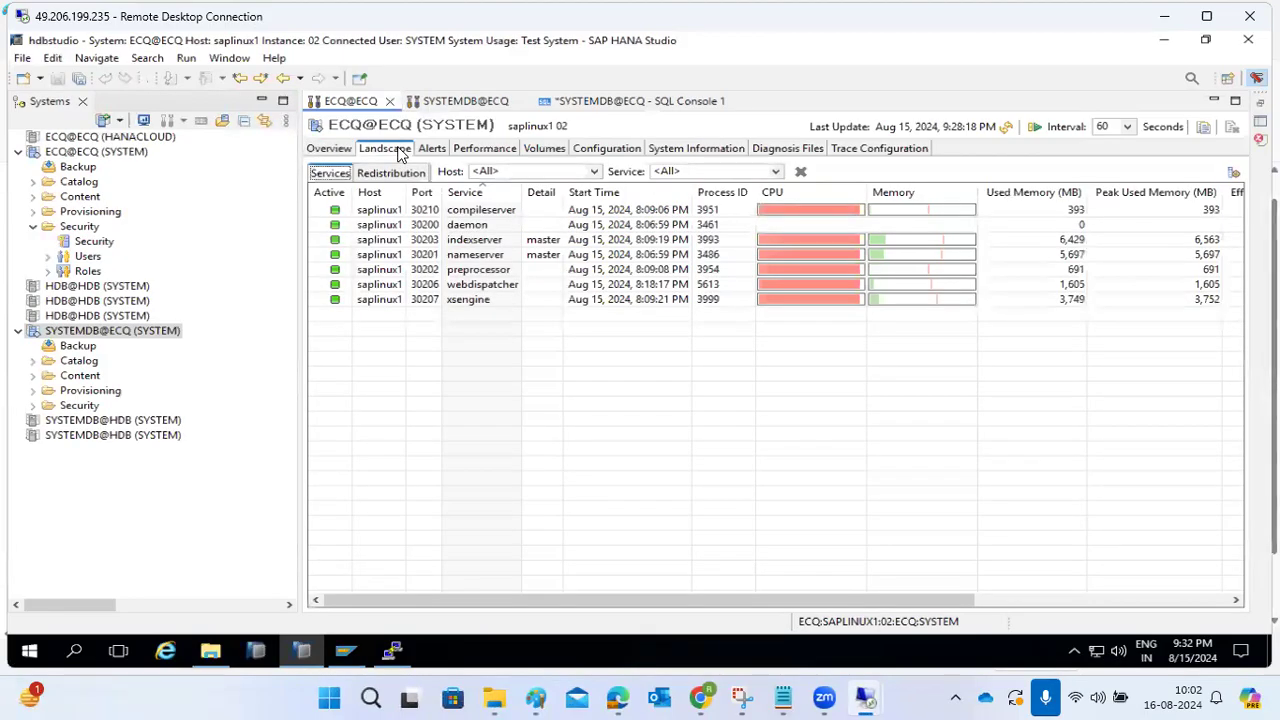
# - Refresh the services landscape and the system overview of ECQ@ECQ
pyautogui.click(1008, 129)
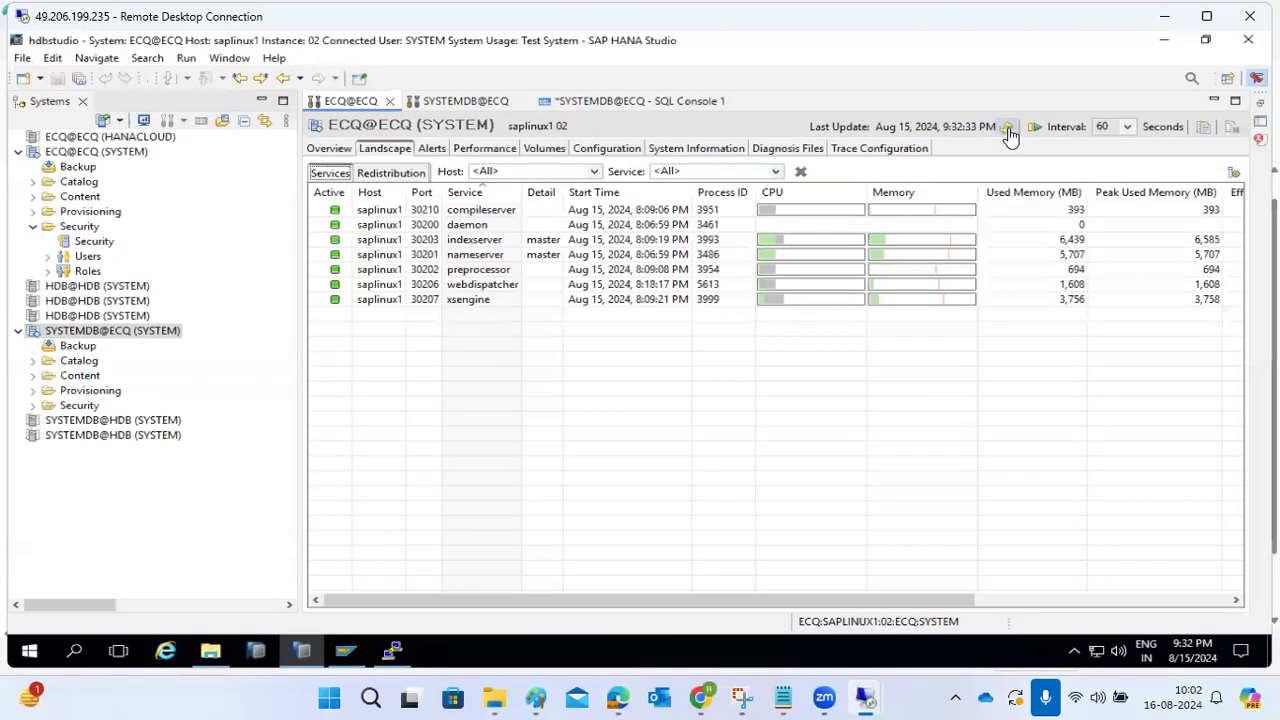
pyautogui.click(329, 150)
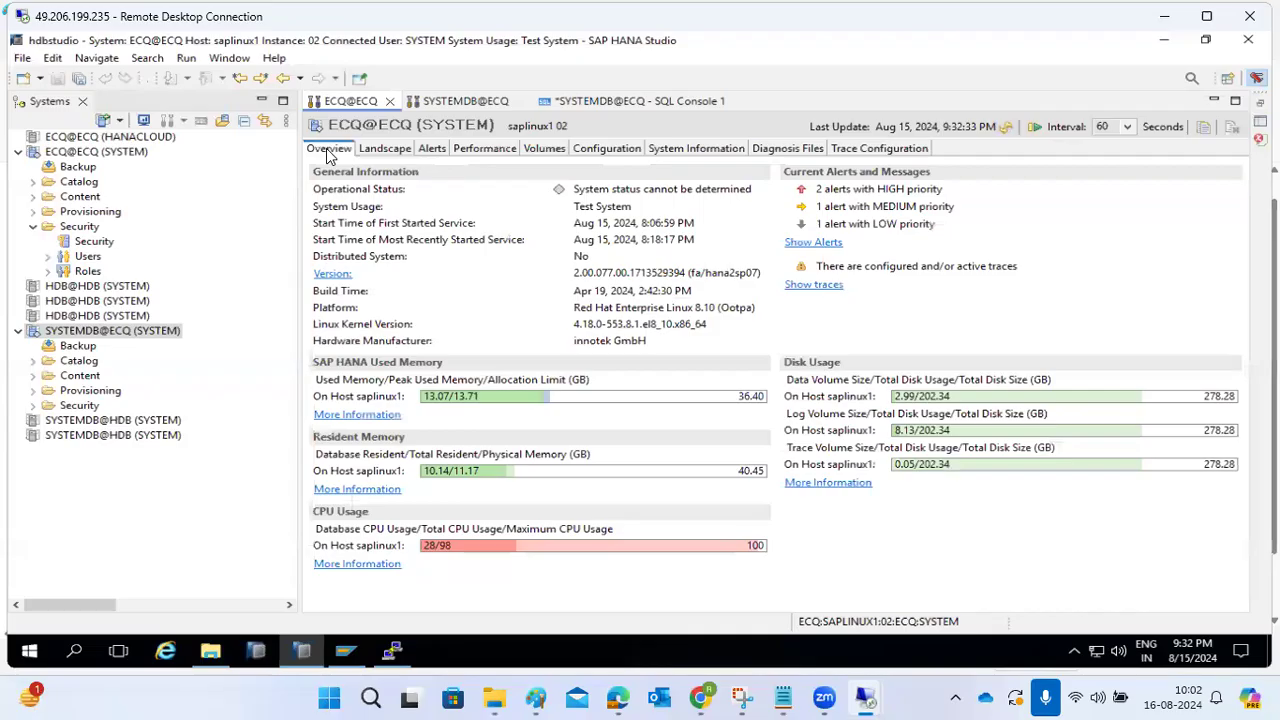
pyautogui.click(1005, 127)
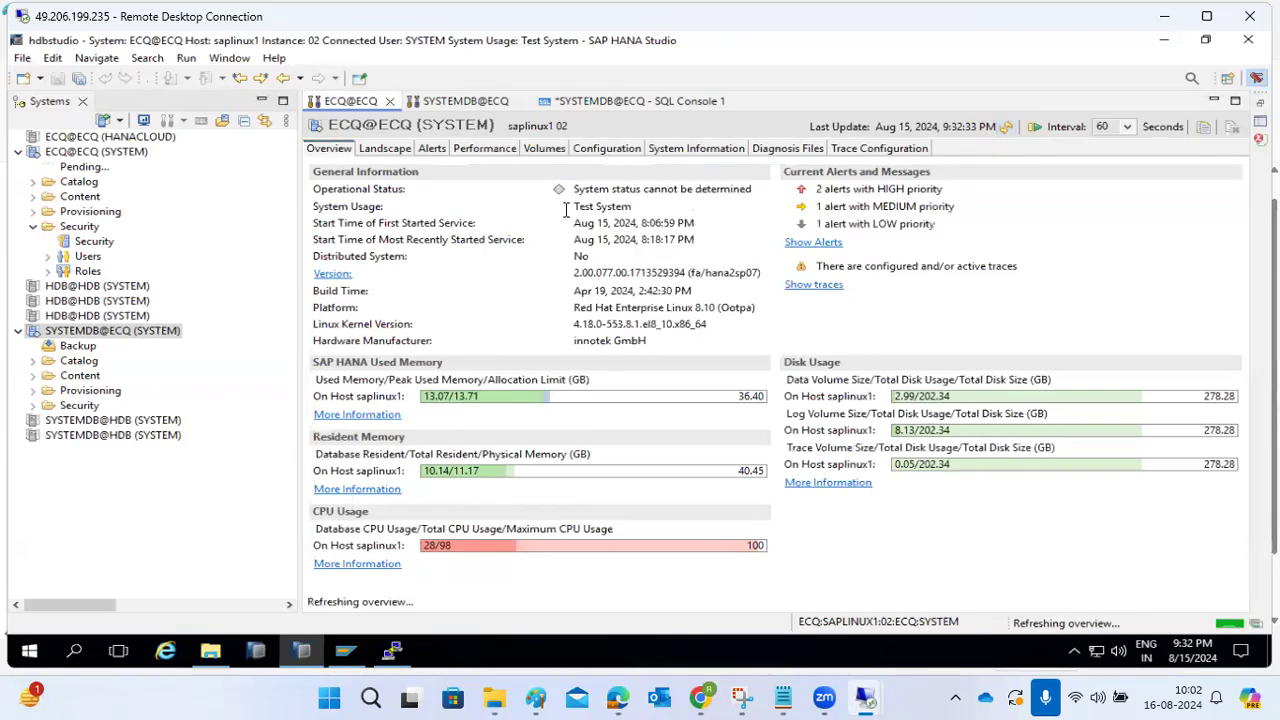
# - Review the alerts of ECQ@ECQ and its performance threads and sessions, refreshing the thread list
pyautogui.click(432, 149)
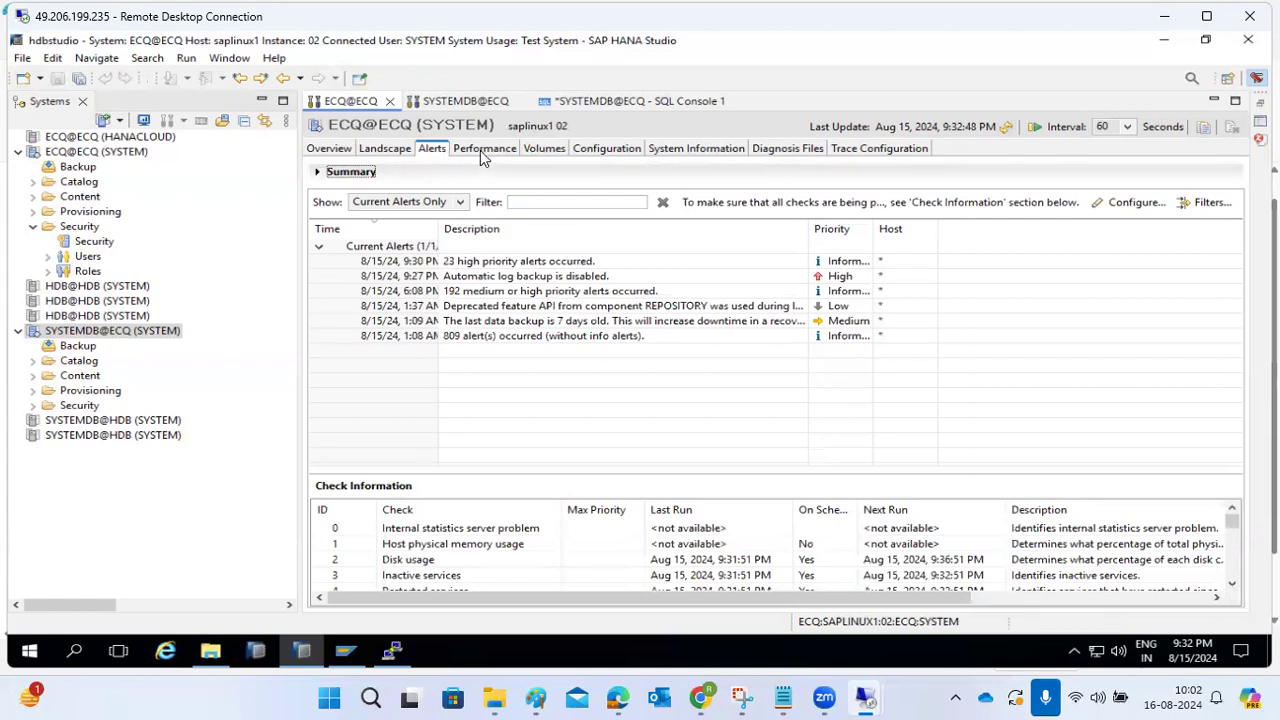
pyautogui.click(480, 150)
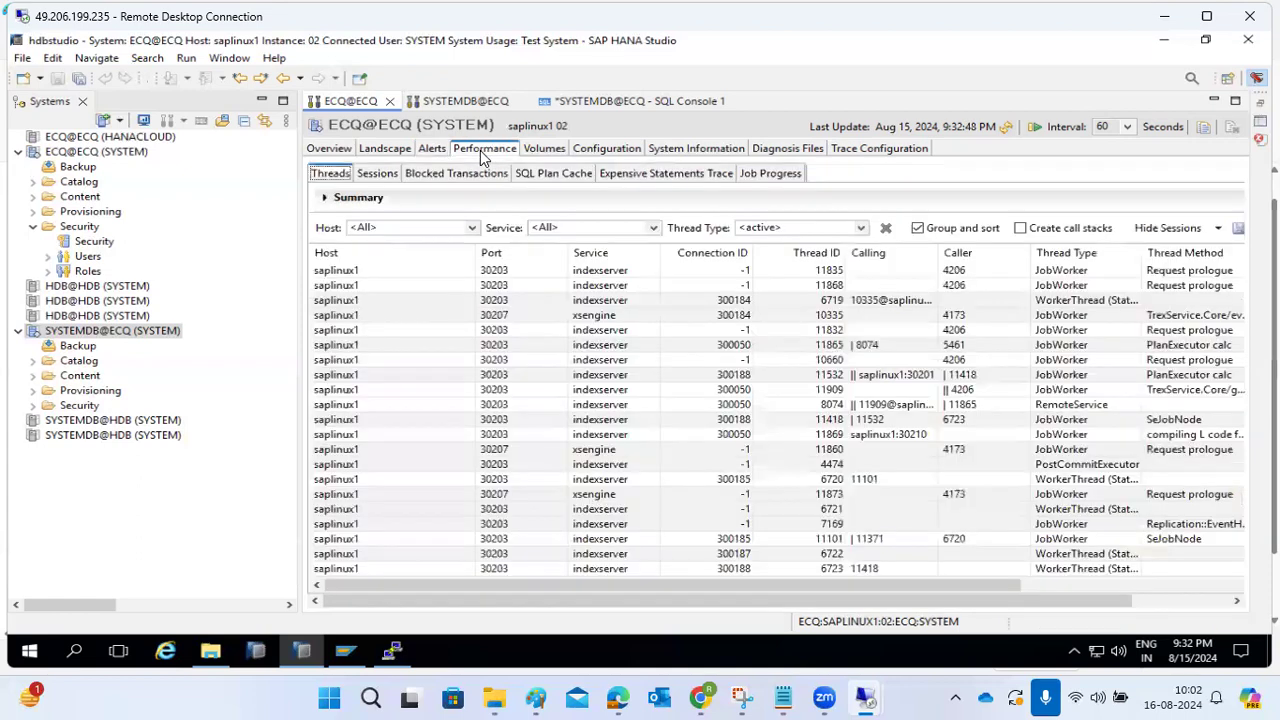
pyautogui.click(1006, 127)
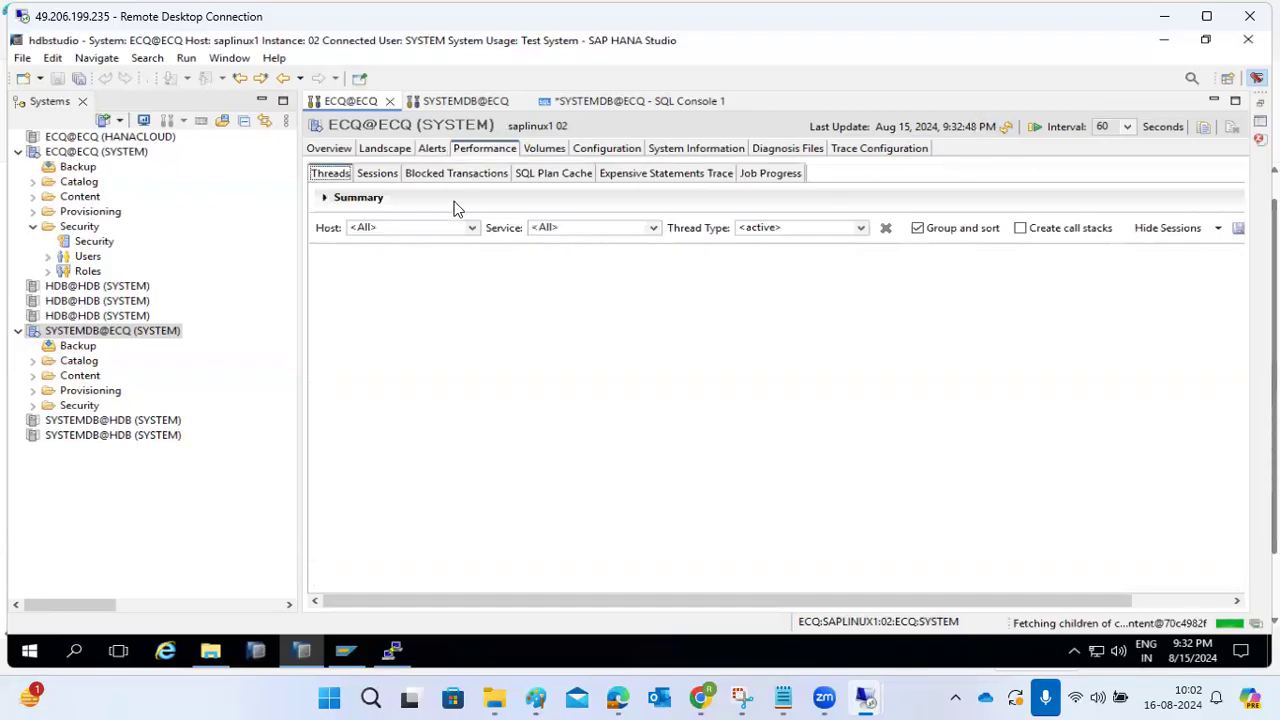
pyautogui.click(376, 174)
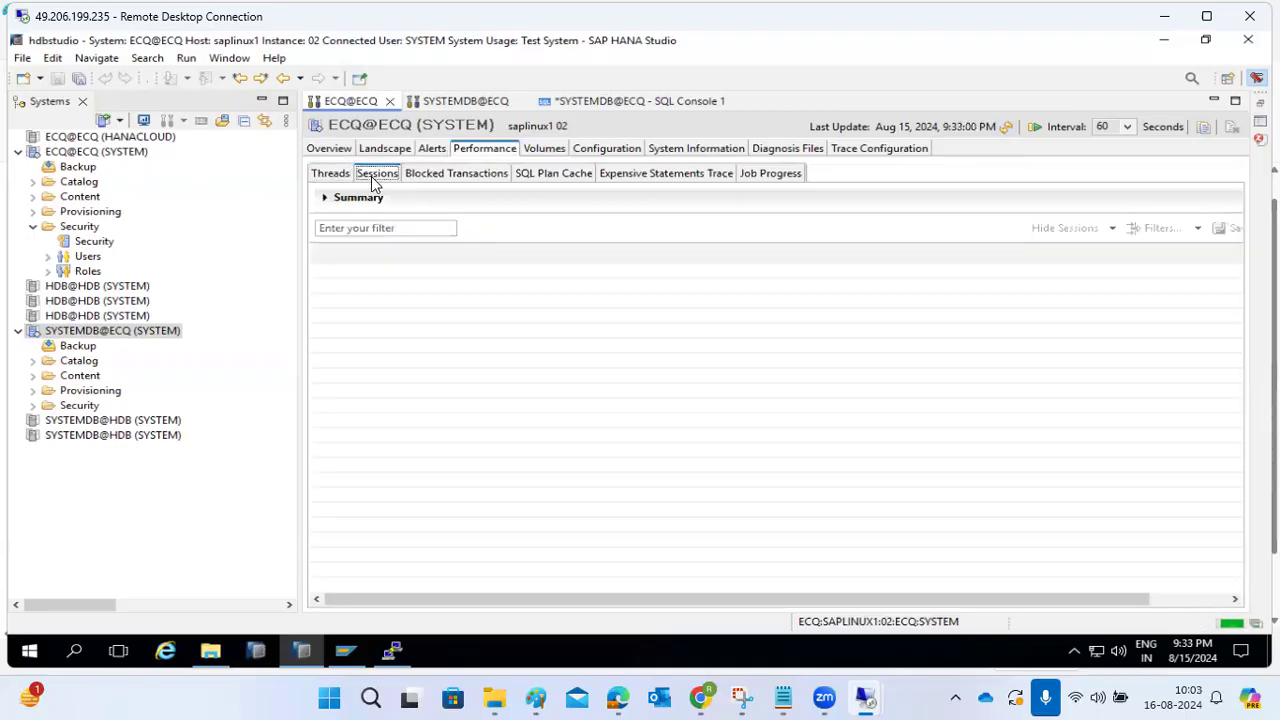
# - Examine the volumes and the configuration files of ECQ@ECQ, revisiting its performance sessions in between
pyautogui.click(530, 158)
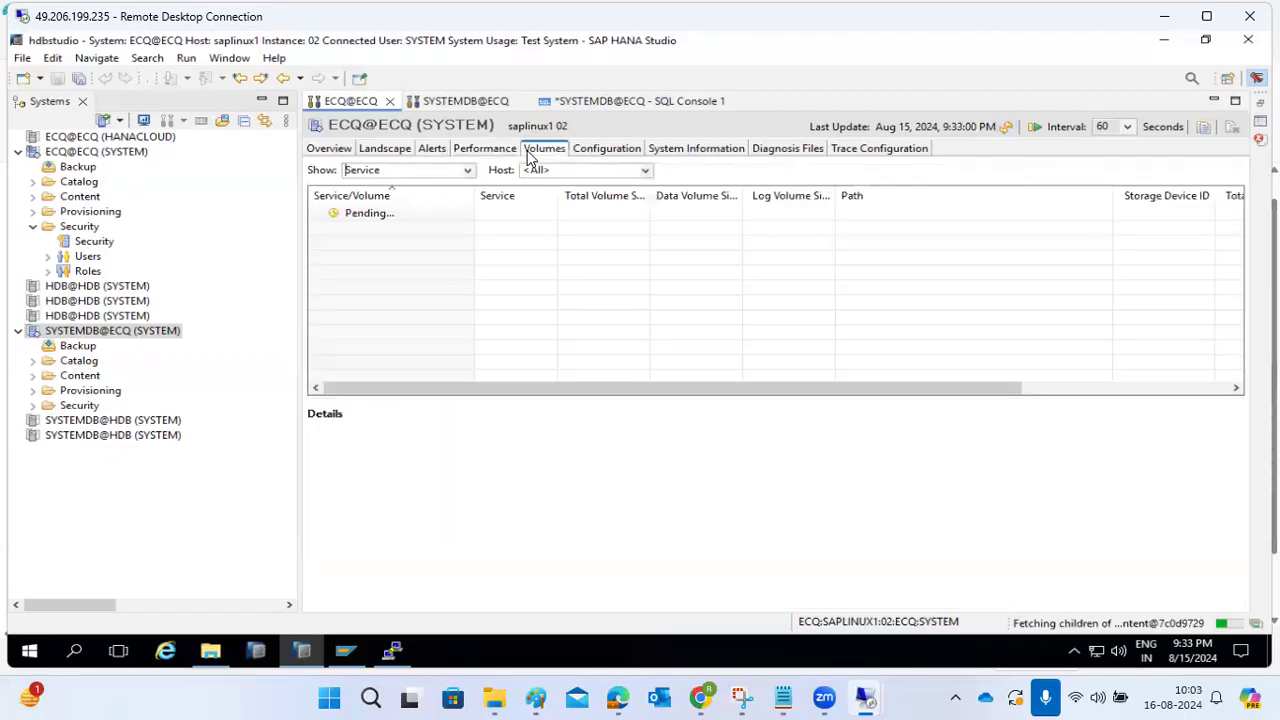
pyautogui.click(597, 153)
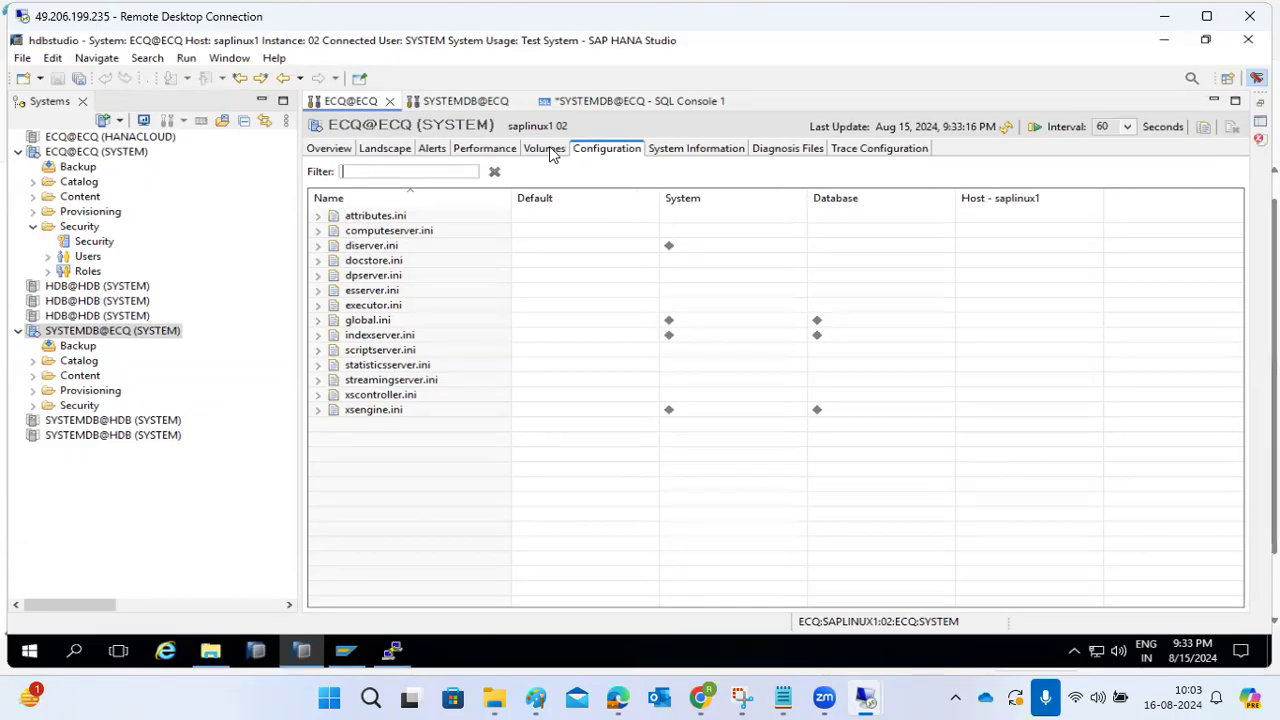
pyautogui.click(472, 155)
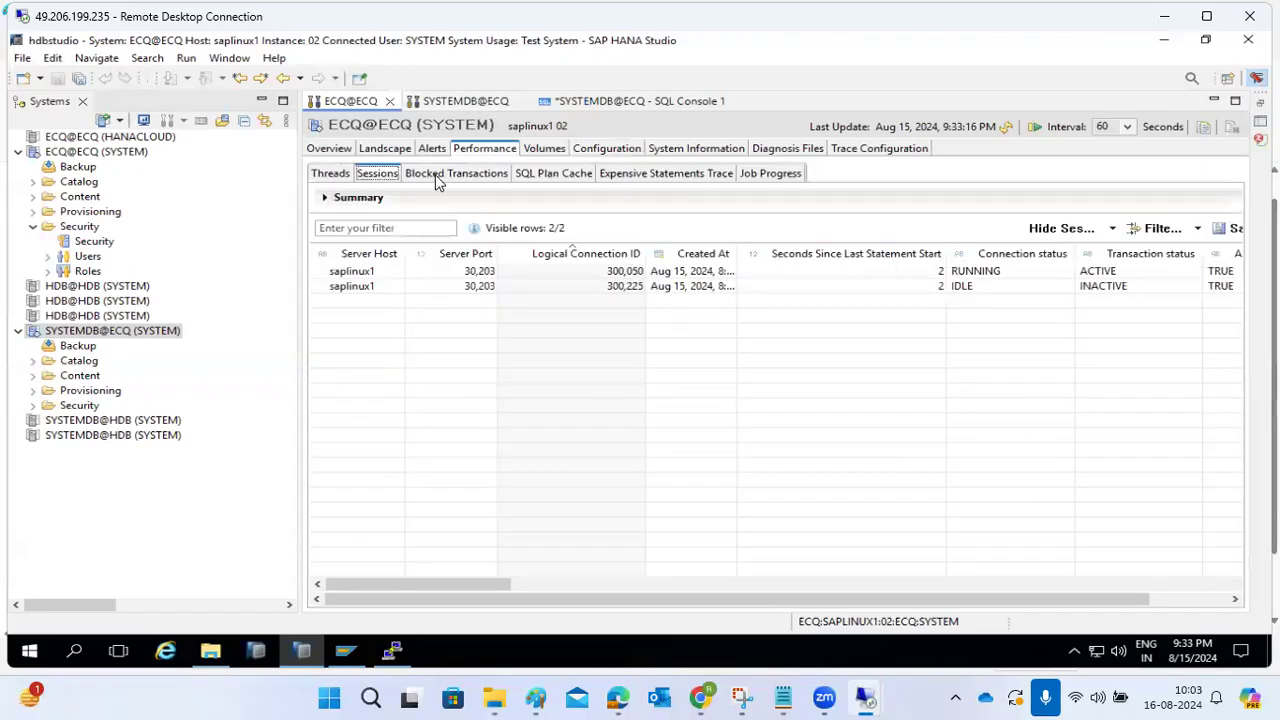
pyautogui.click(540, 150)
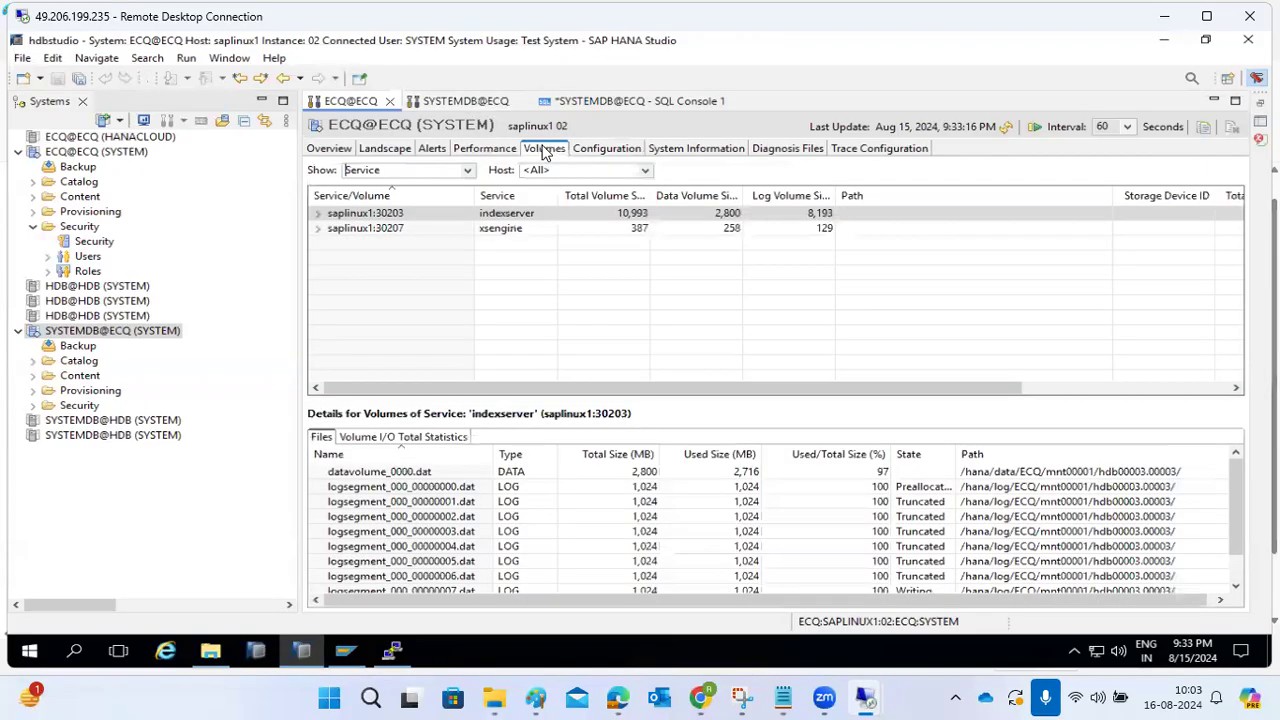
pyautogui.click(597, 150)
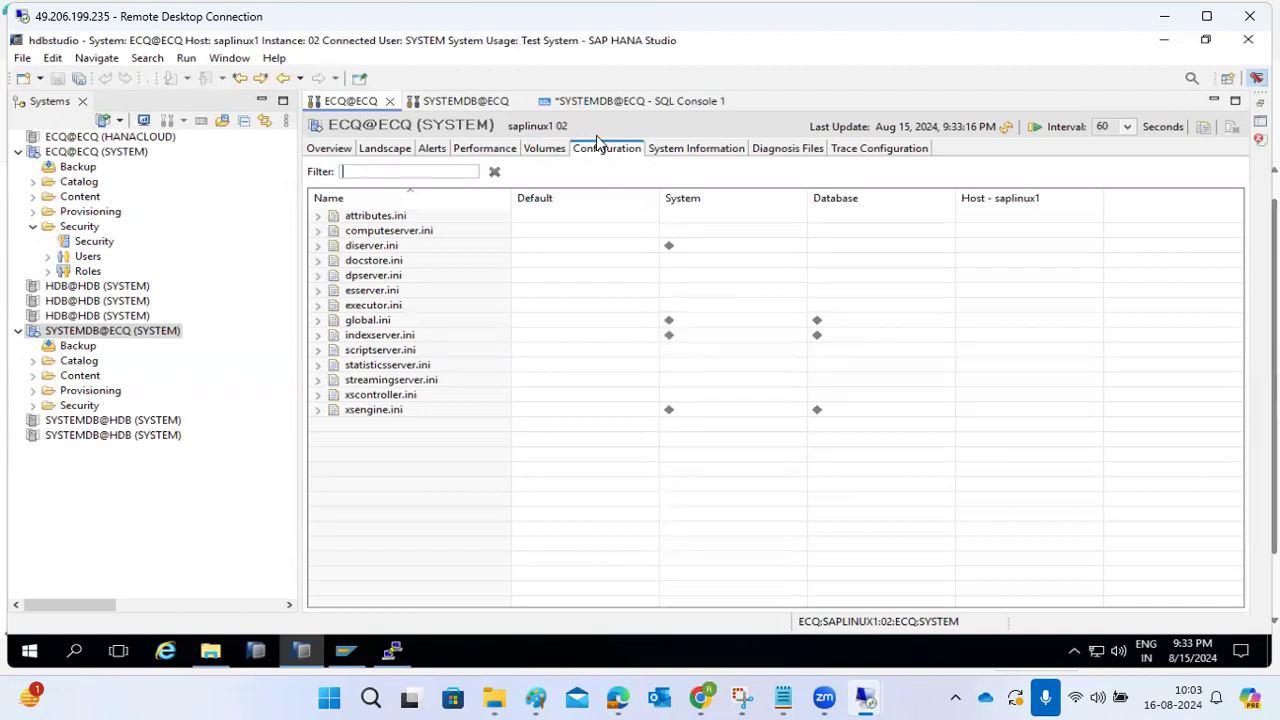
# - Switch to the SAP HANA ADMIN notes in Paint
pyautogui.click(538, 699)
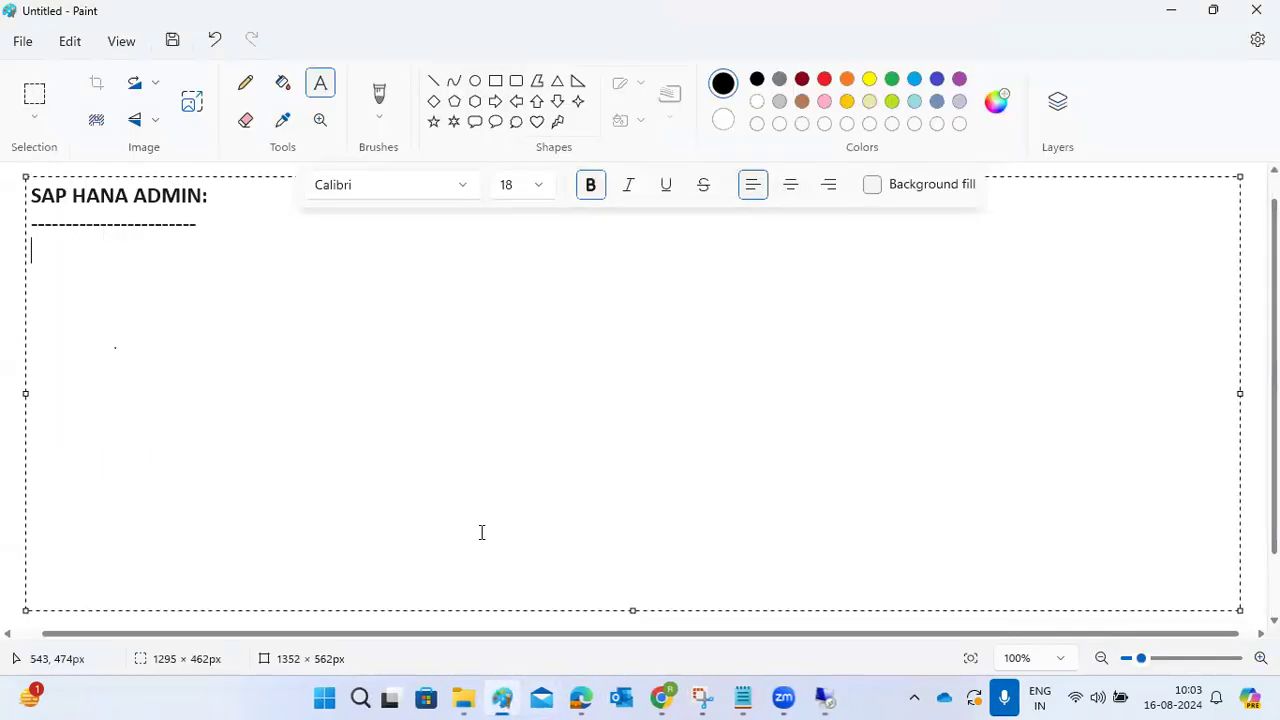
pyautogui.write('RZ1')
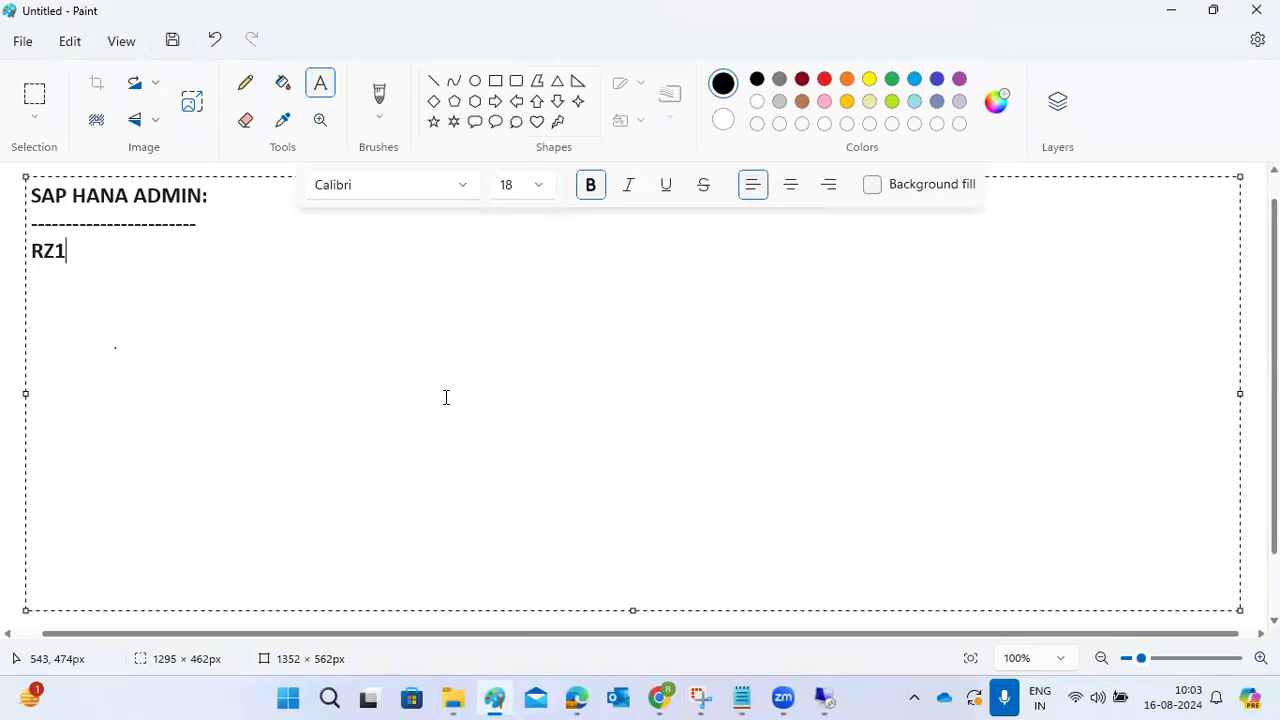
pyautogui.write('0/RZ11 ')
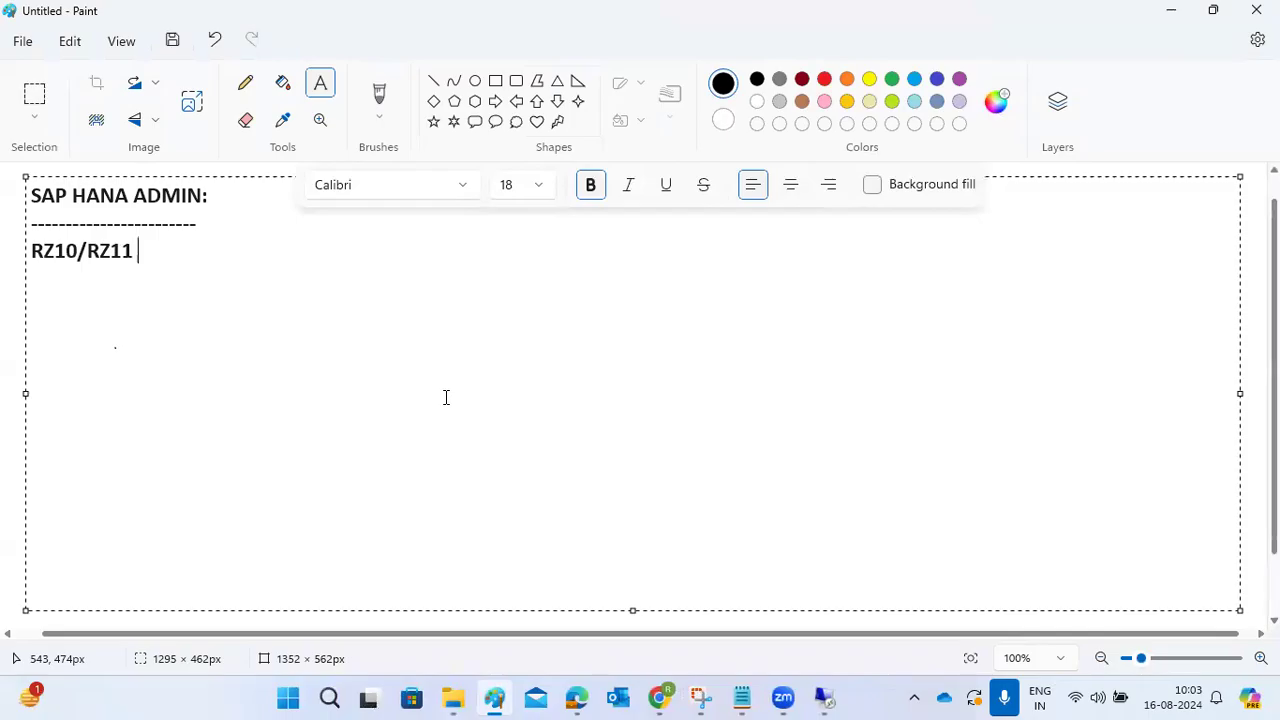
pyautogui.write('- Tcodes')
pyautogui.press('Return')
pyautogui.press('Return')
pyautogui.press('BackSpace')
pyautogui.press('BackSpace')
pyautogui.press('BackSpace')
pyautogui.press('BackSpace')
pyautogui.press('BackSpace')
pyautogui.press('BackSpace')
pyautogui.press('BackSpace')
pyautogui.press('BackSpace')
pyautogui.press('BackSpace')
pyautogui.press('BackSpace')
pyautogui.press('BackSpace')
pyautogui.press('BackSpace')
pyautogui.press('BackSpace')
pyautogui.press('BackSpace')
pyautogui.press('BackSpace')
pyautogui.press('BackSpace')
pyautogui.press('BackSpace')
pyautogui.press('BackSpace')
pyautogui.press('BackSpace')
pyautogui.press('BackSpace')
# - Write "HAAN studio - configuration tab -" under the SAP HANA ADMIN heading in the notes
pyautogui.write('HAAN studio - configuration tab -')
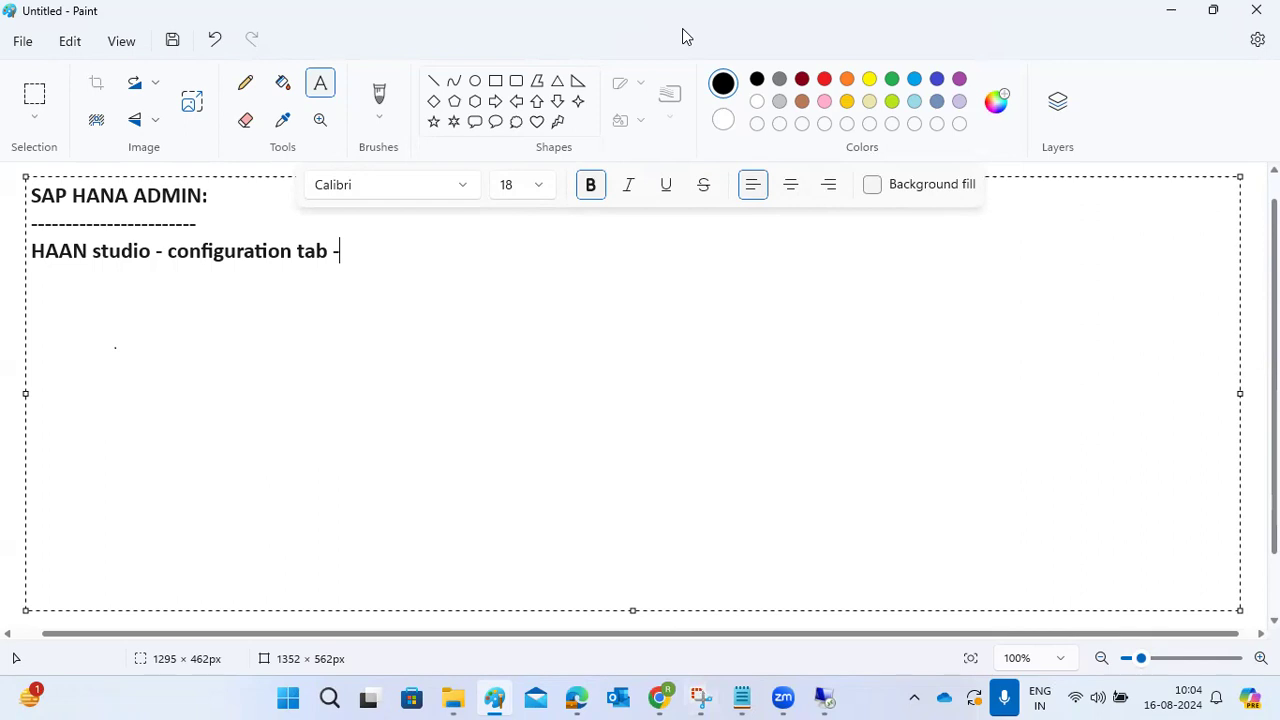
# - Return to HANA Studio in the remote session and display the configuration files of SYSTEMDB@ECQ, expanding and collapsing compileserver.ini
pyautogui.click(828, 697)
pyautogui.click(854, 611)
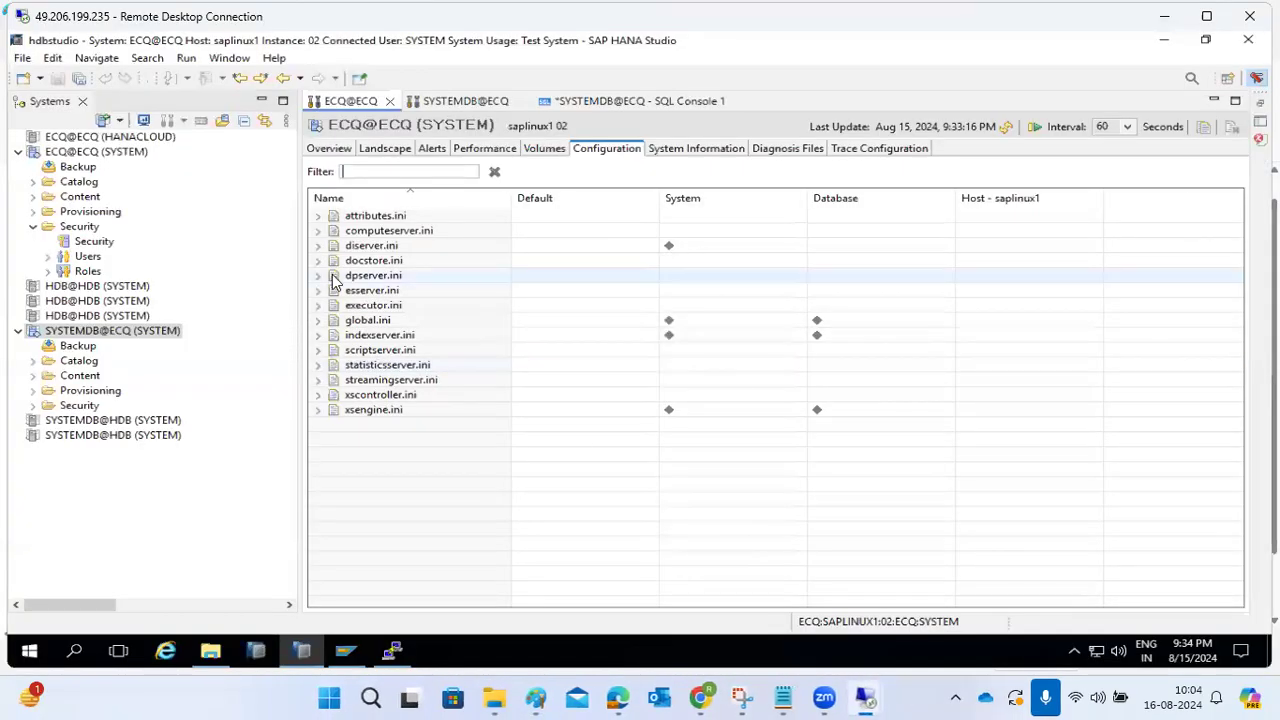
pyautogui.click(443, 101)
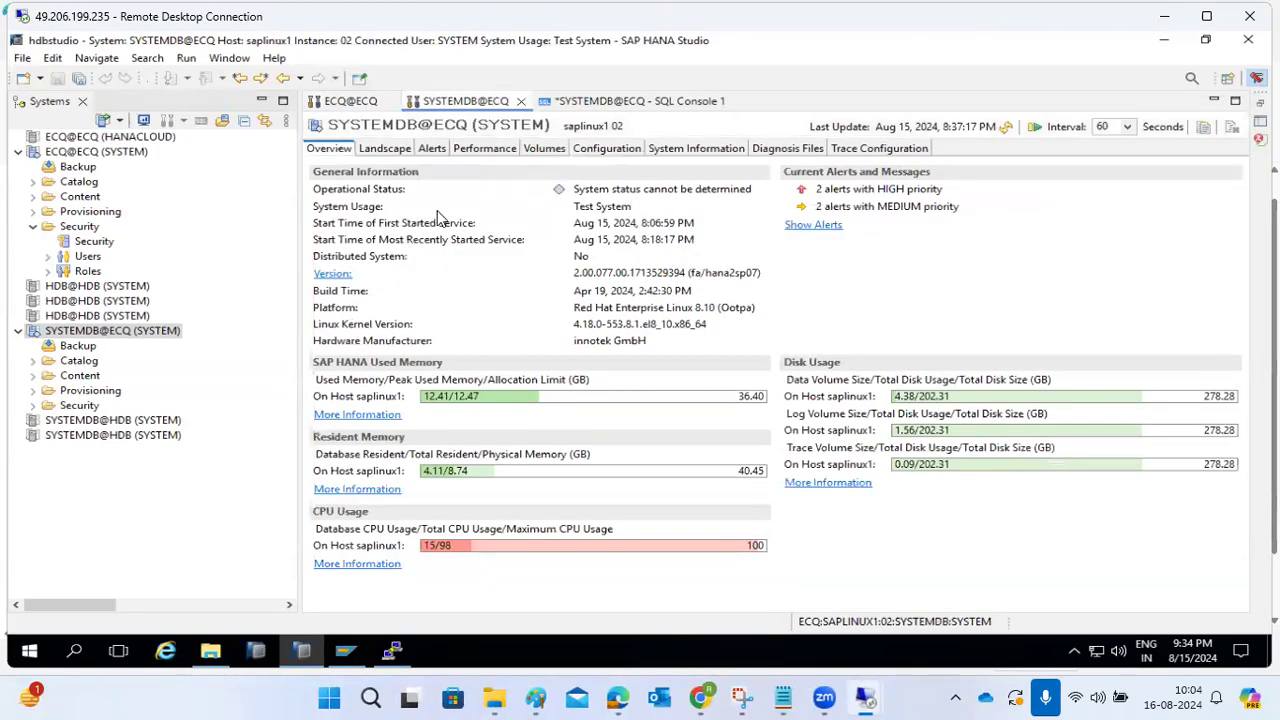
pyautogui.click(598, 152)
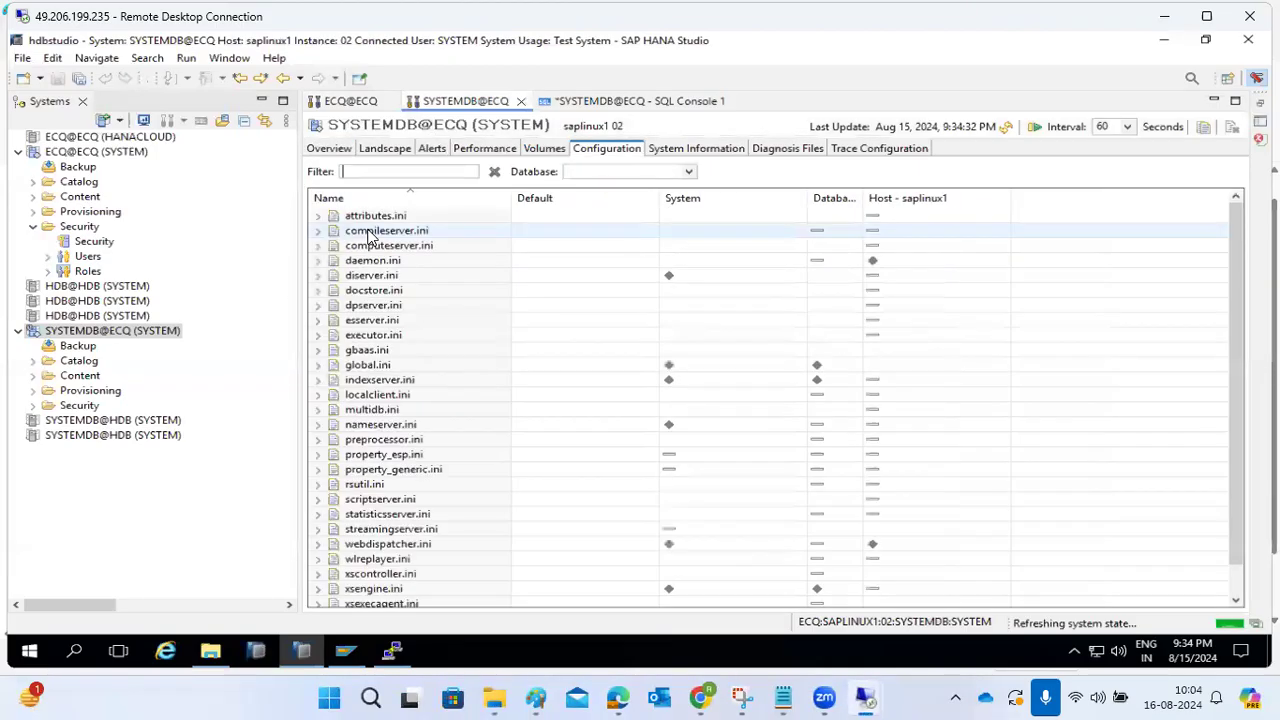
pyautogui.click(318, 231)
pyautogui.click(318, 232)
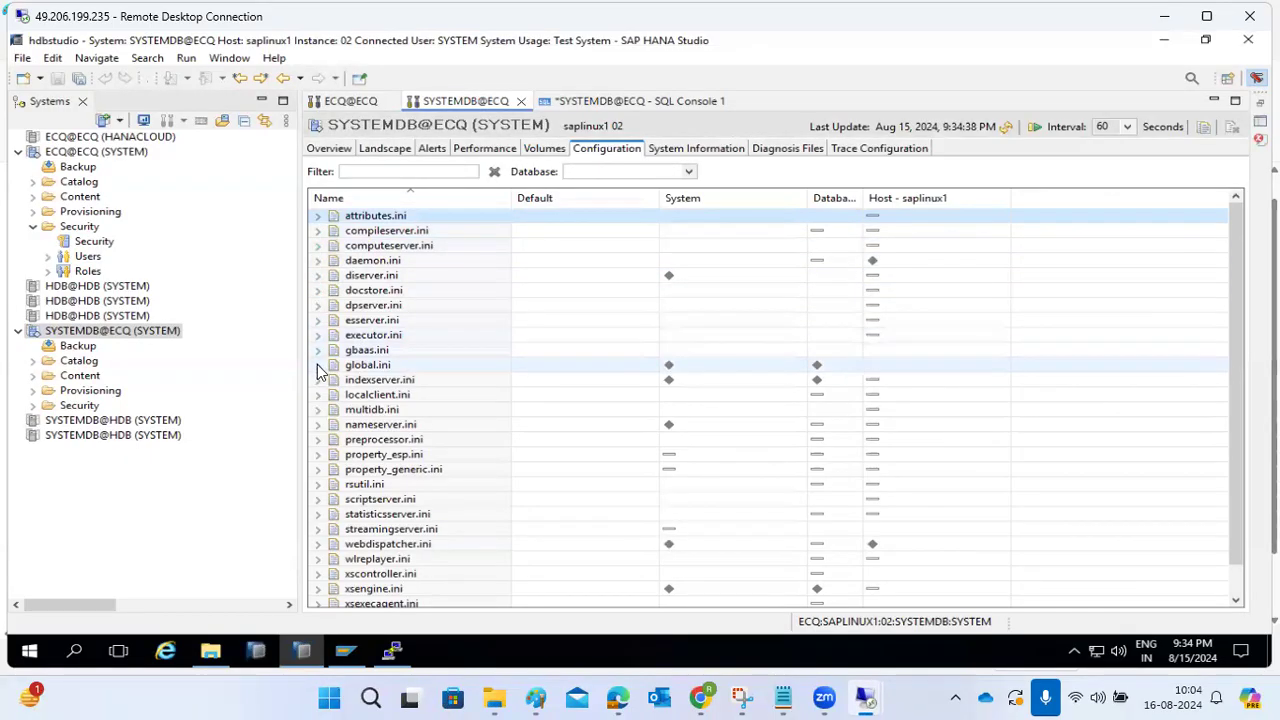
# - Look through the configuration files of SYSTEMDB@ECQ and filter their parameters by "timeout"
pyautogui.scroll(-1, 383, 466)
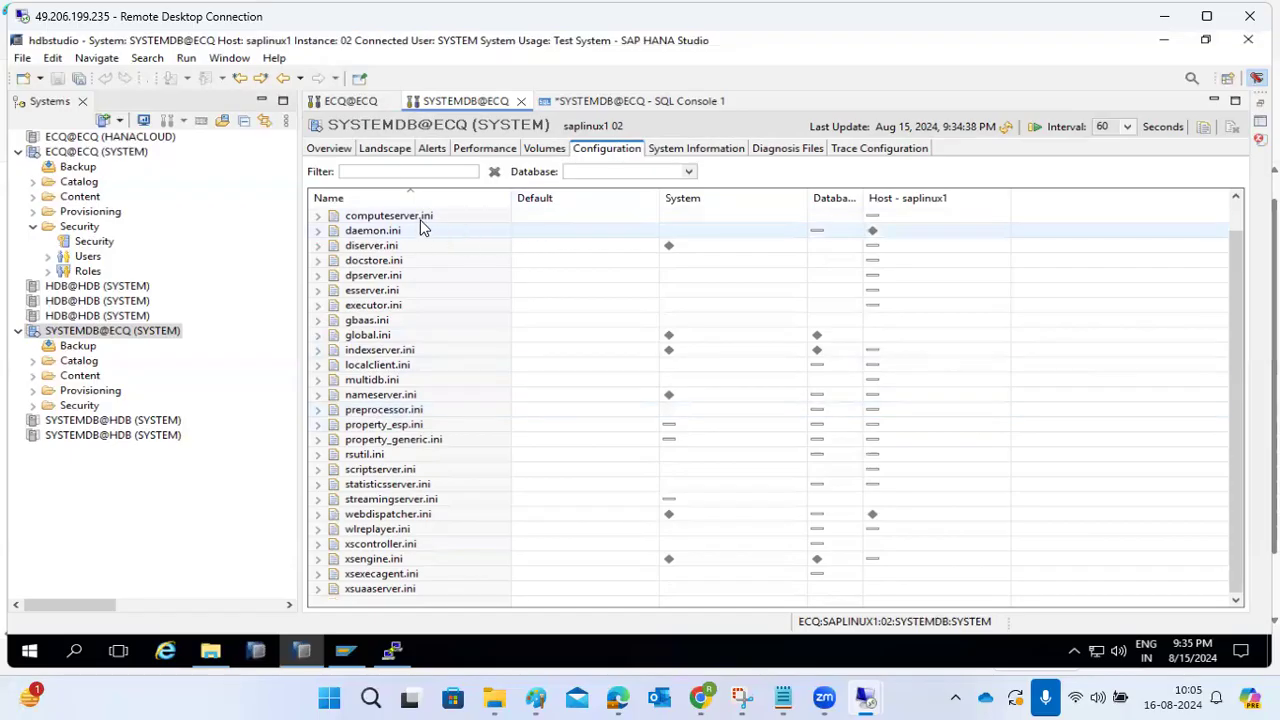
pyautogui.click(397, 175)
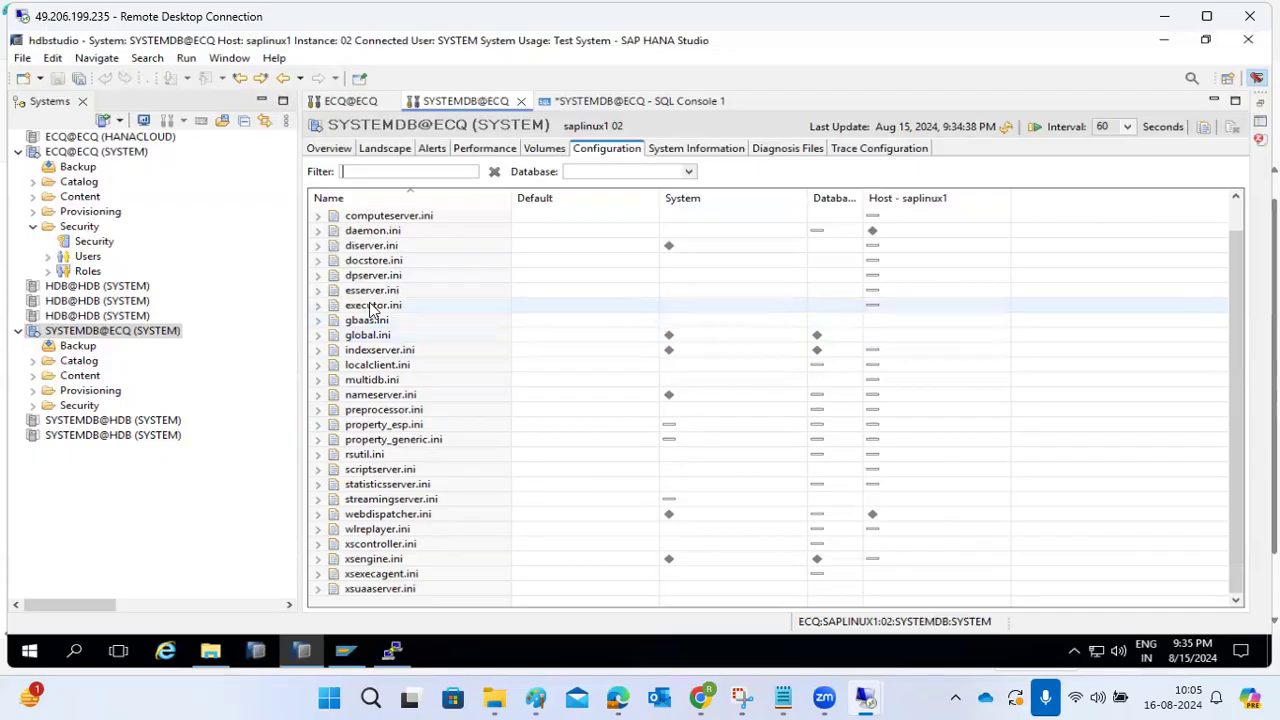
pyautogui.scroll(1, 330, 340)
pyautogui.scroll(-1, 330, 340)
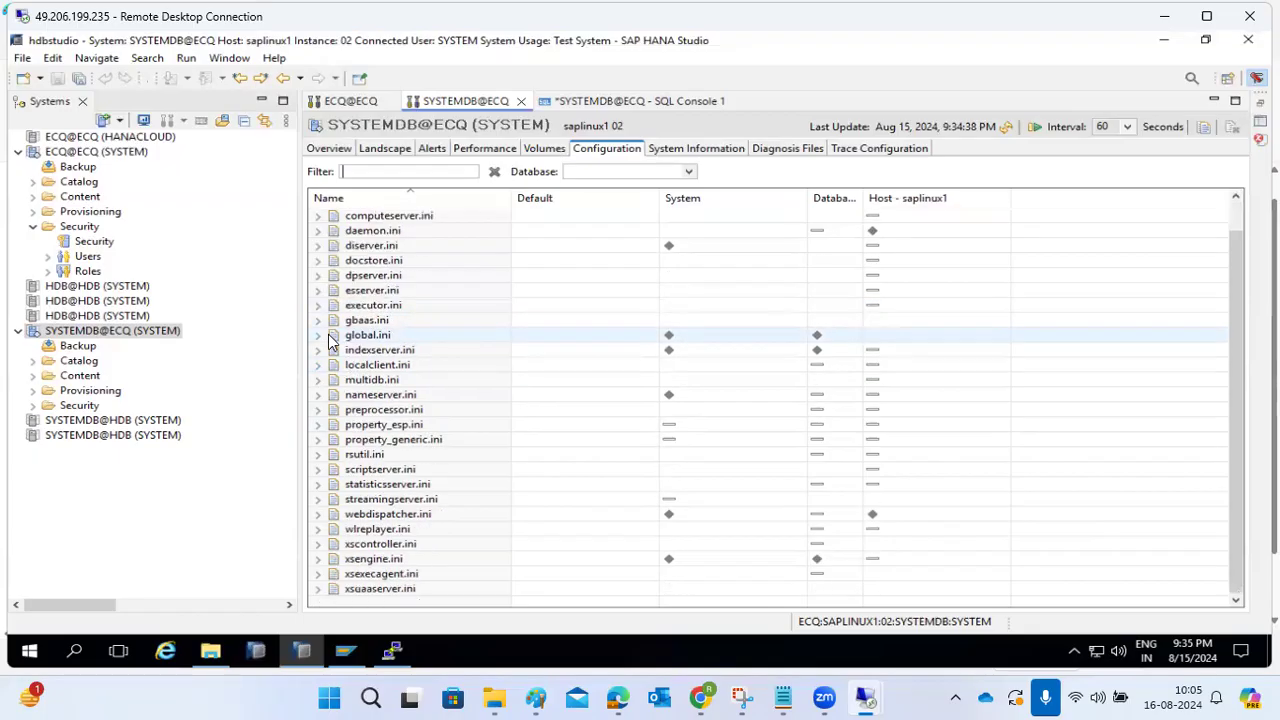
pyautogui.scroll(1, 330, 340)
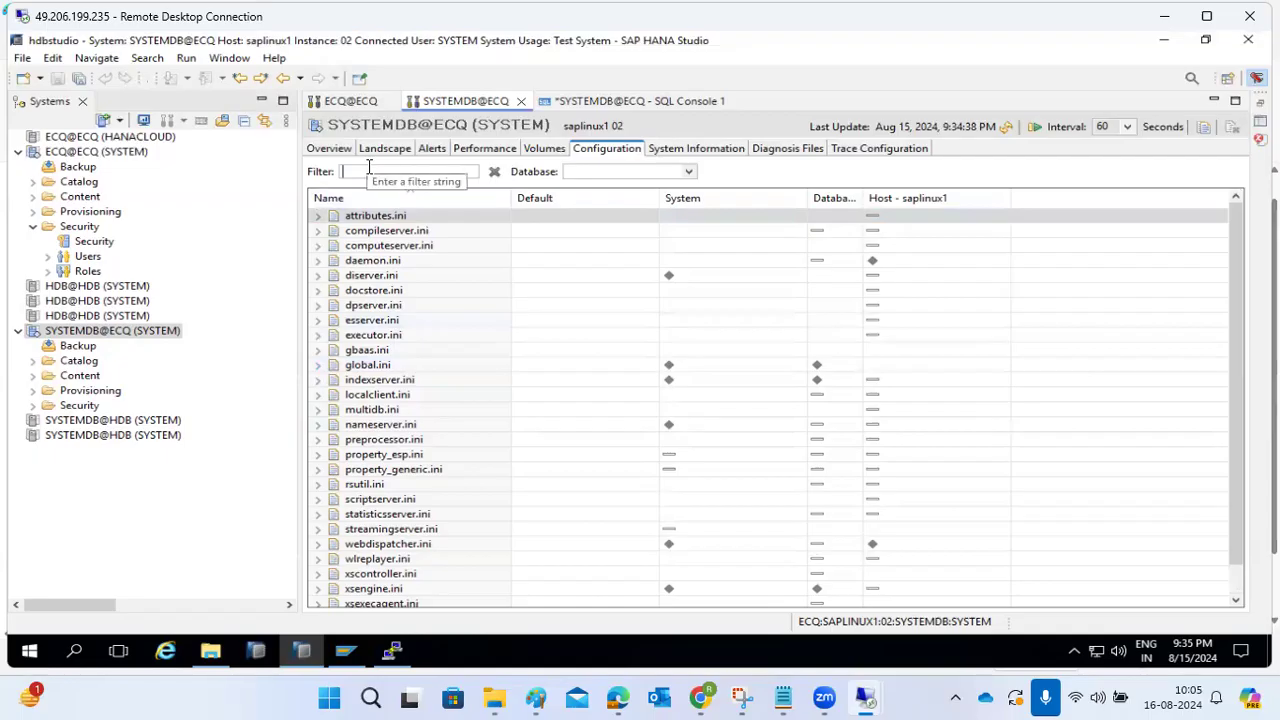
pyautogui.write('timeout')
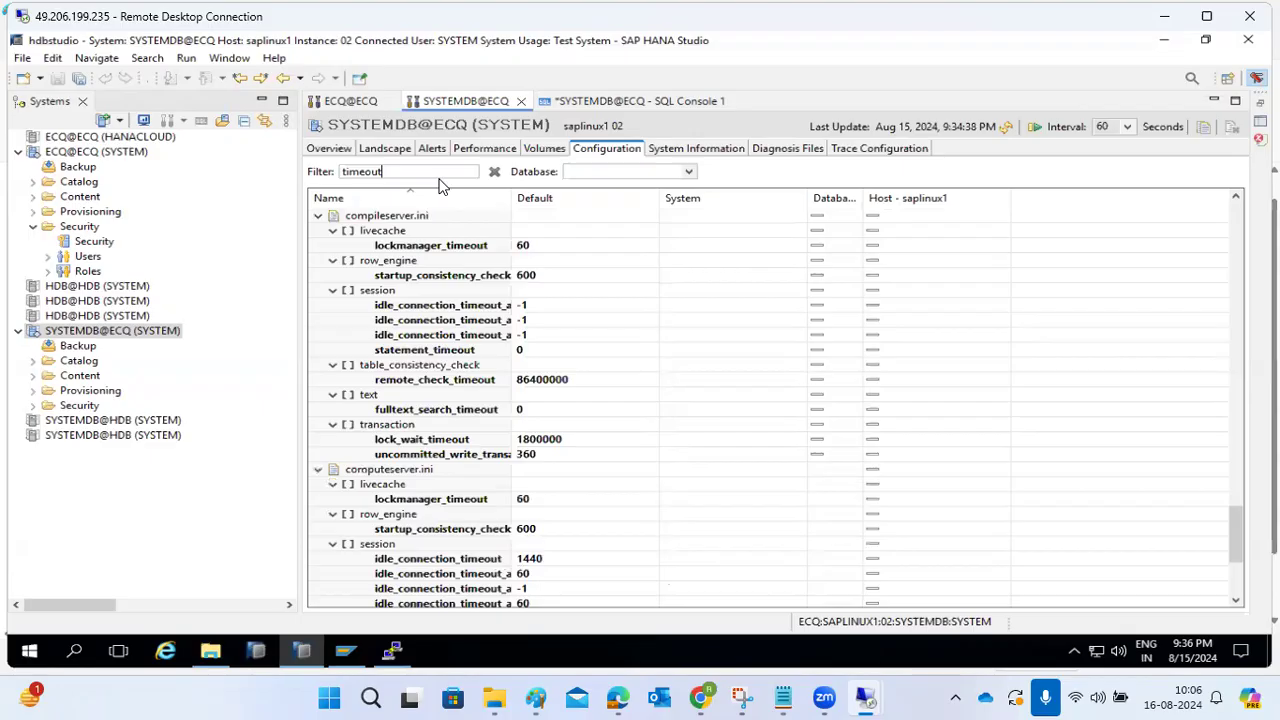
# - Set the system value of idle_connection_timeout in the session section of computeserver.ini to 120 and save it
pyautogui.doubleClick(418, 562)
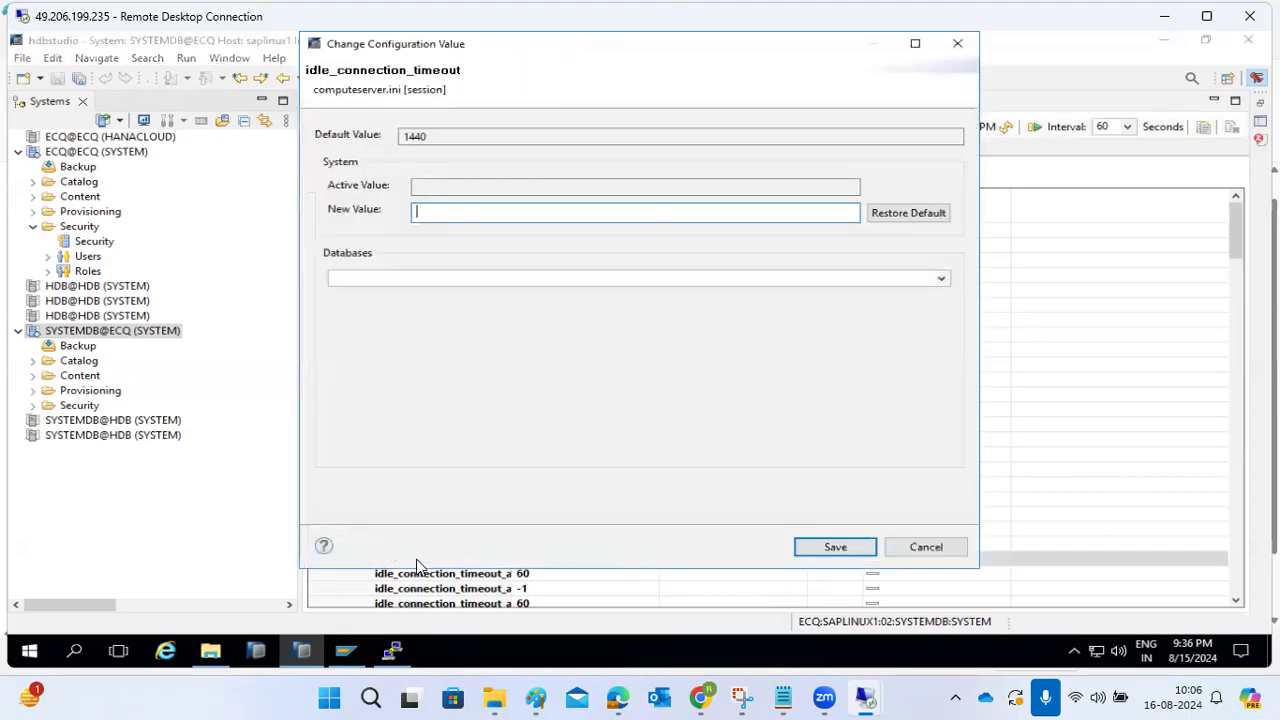
pyautogui.doubleClick(437, 139)
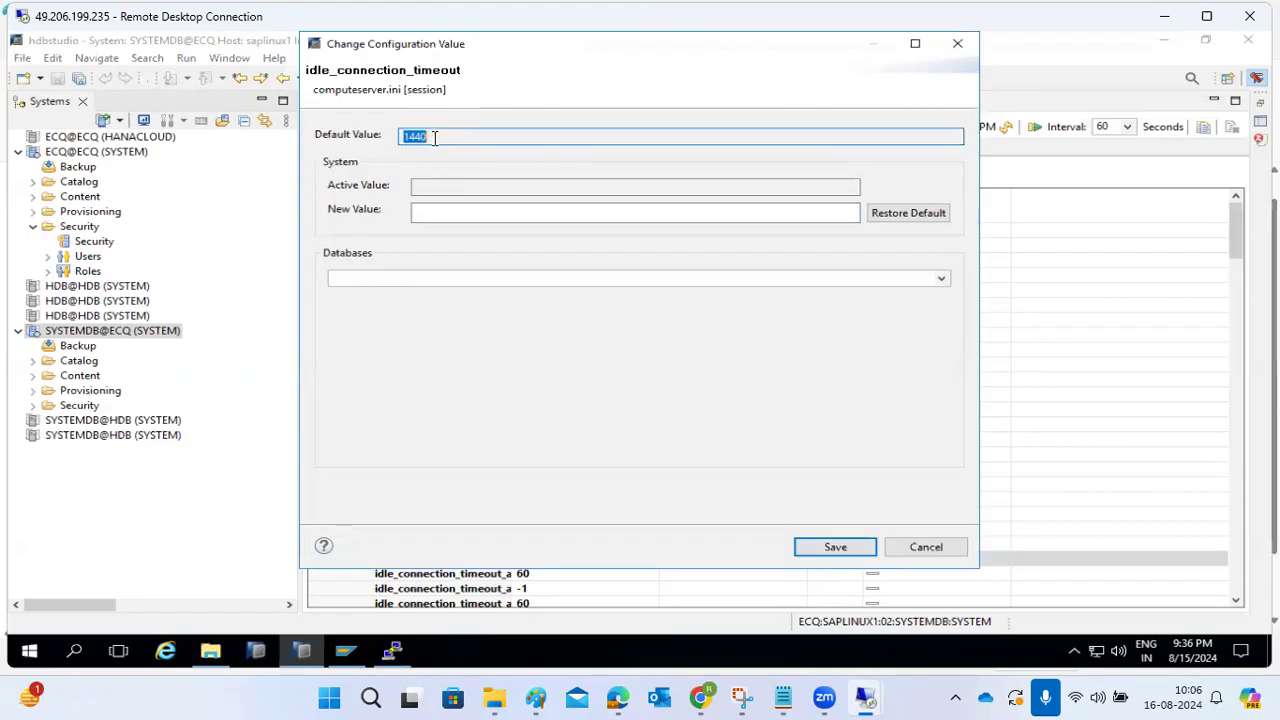
pyautogui.click(432, 212)
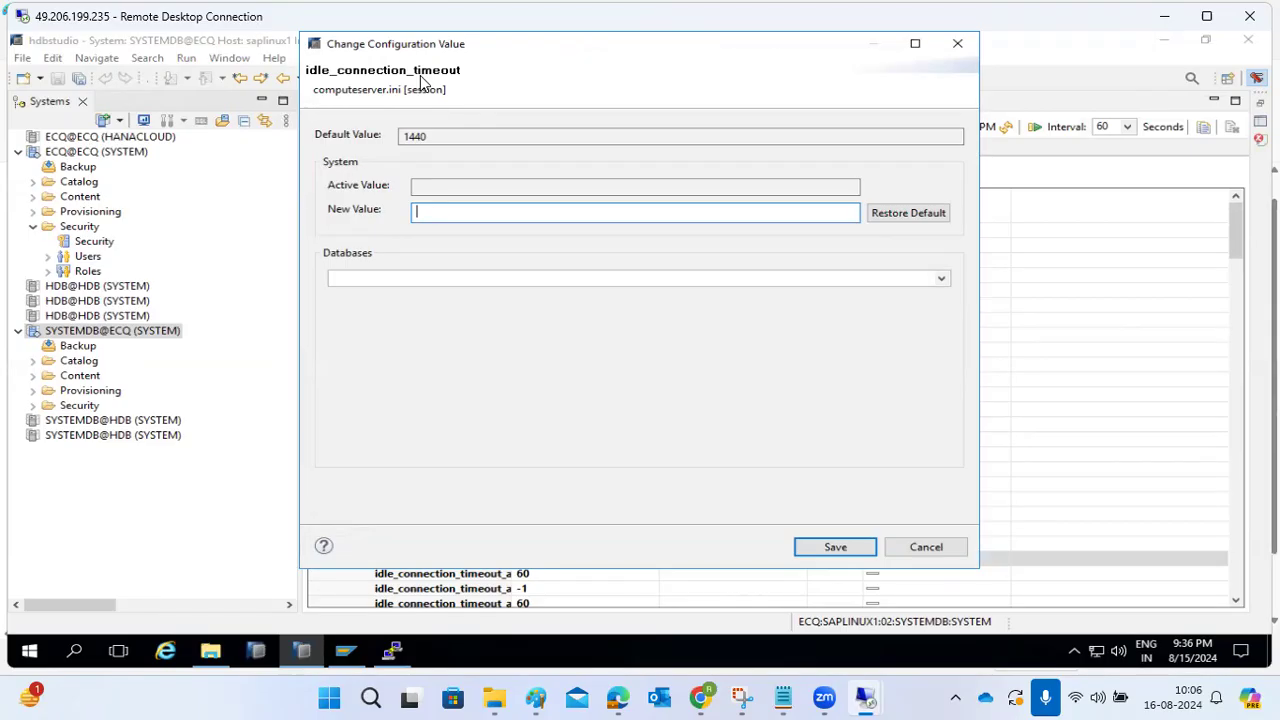
pyautogui.write('120')
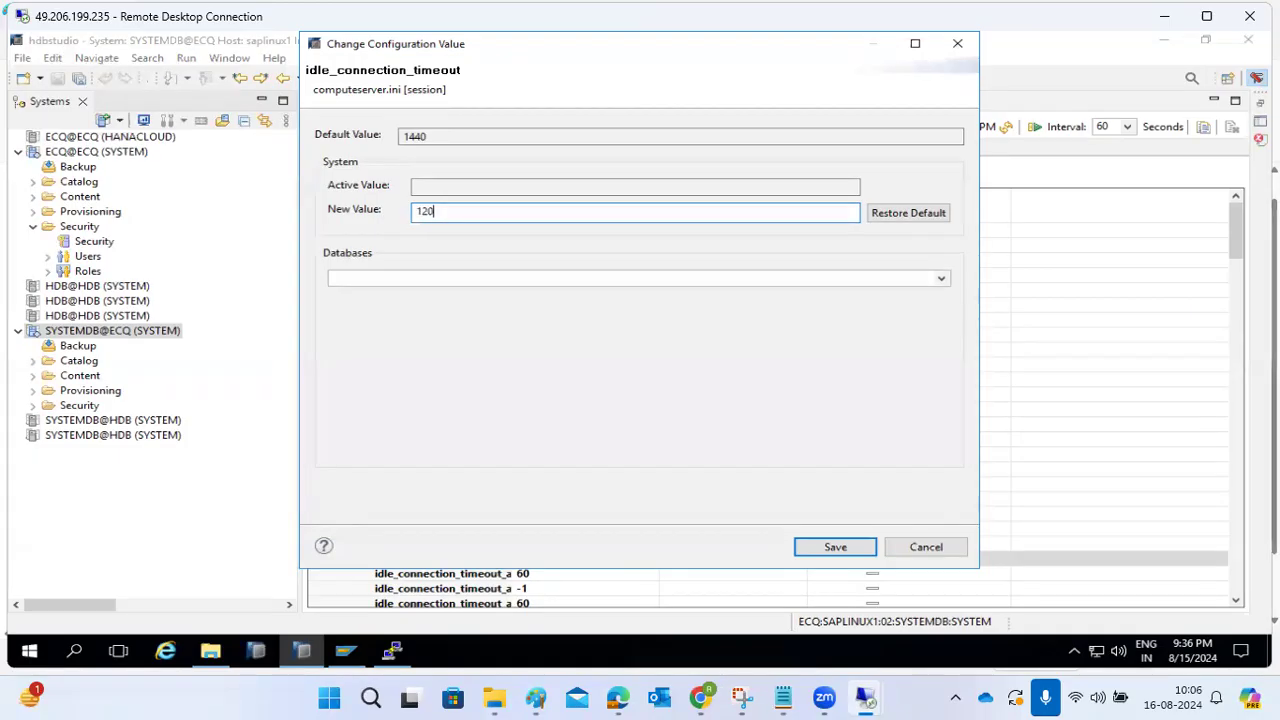
pyautogui.click(838, 543)
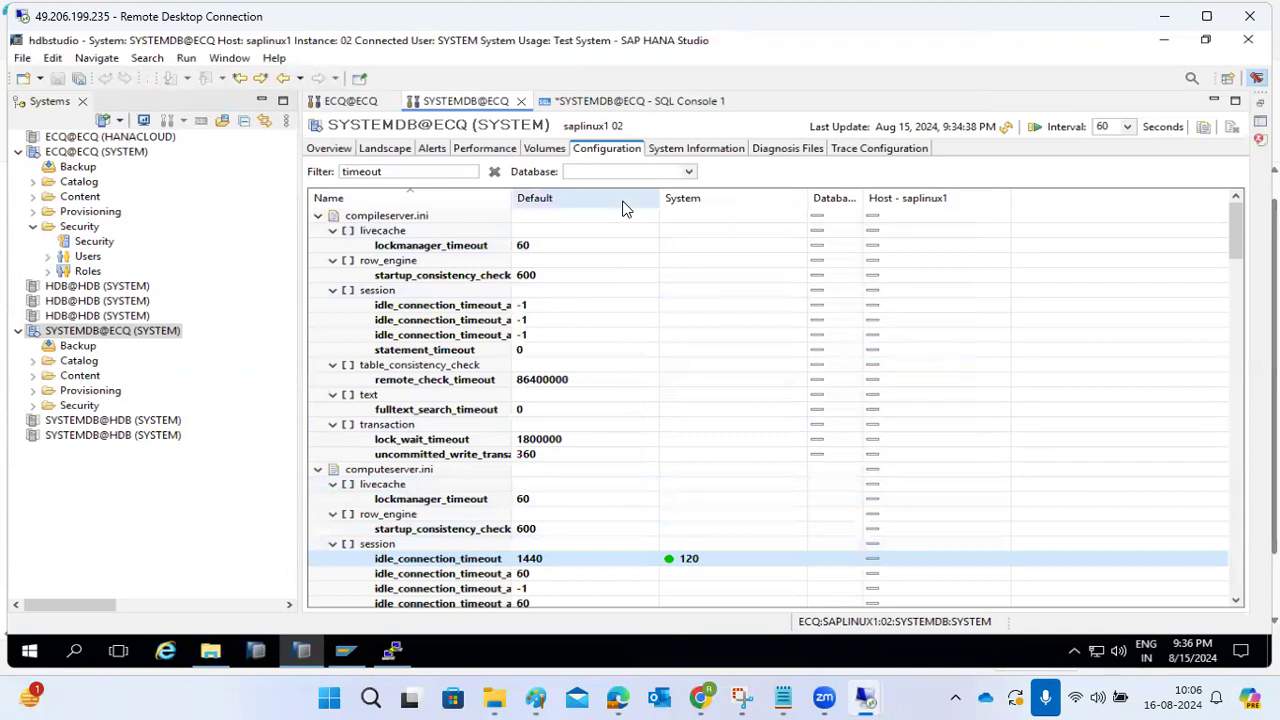
pyautogui.click(301, 651)
pyautogui.rightClick(776, 334)
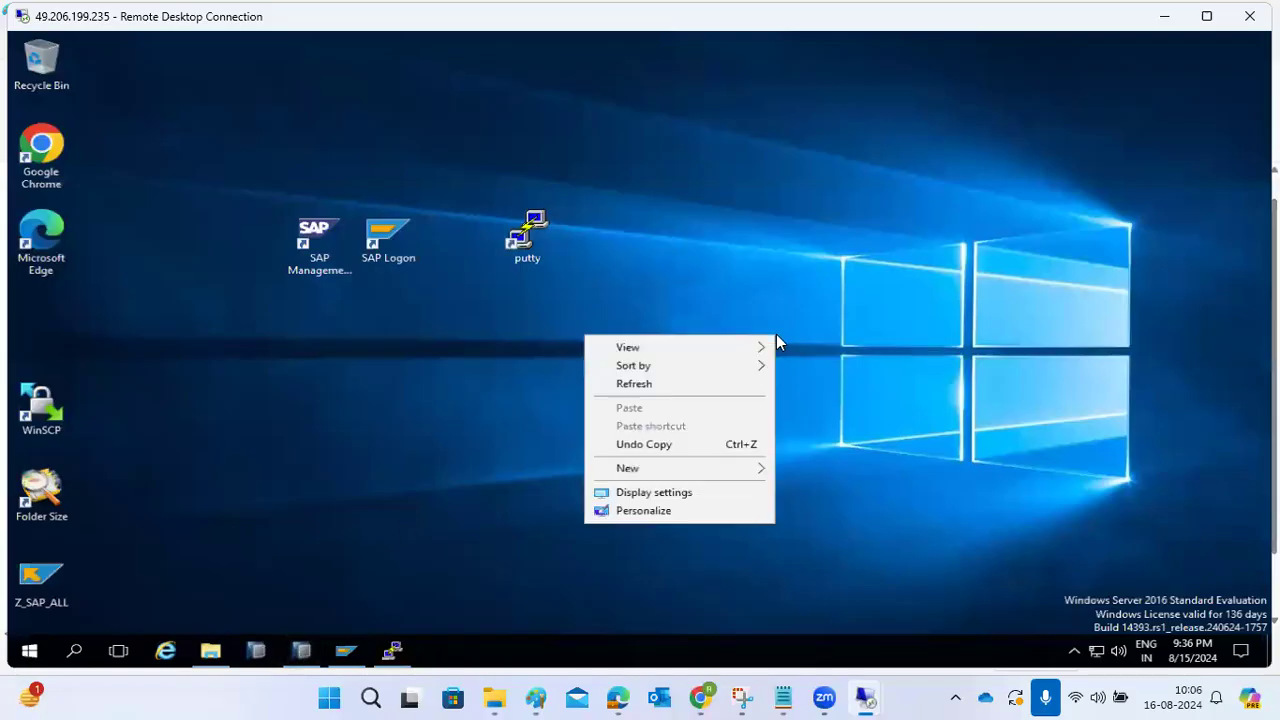
pyautogui.click(692, 381)
pyautogui.moveTo(308, 634)
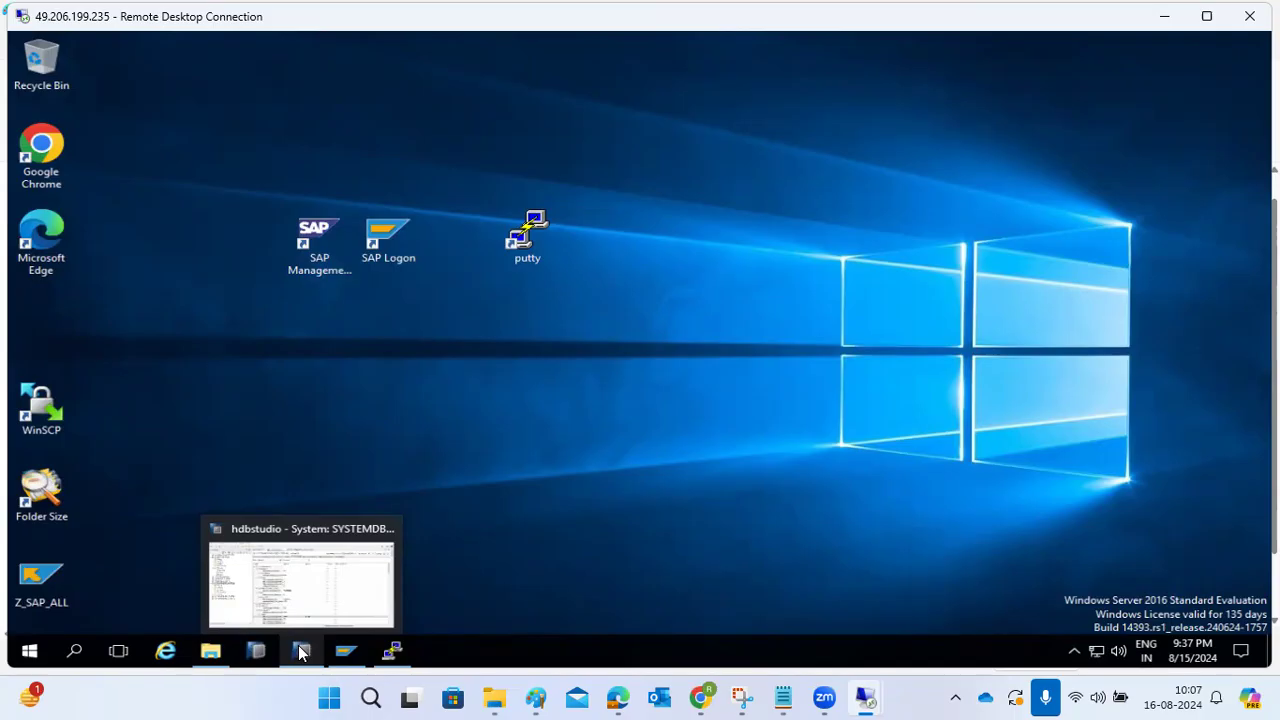
pyautogui.rightClick(669, 277)
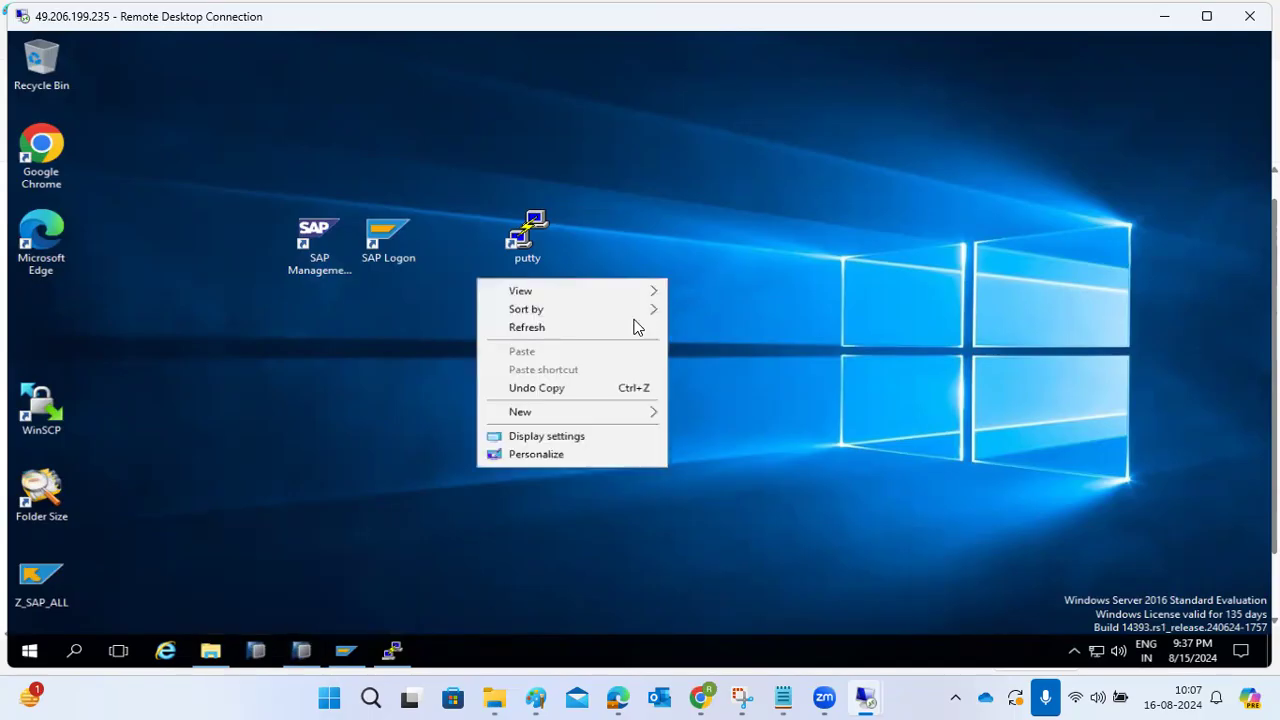
pyautogui.click(591, 334)
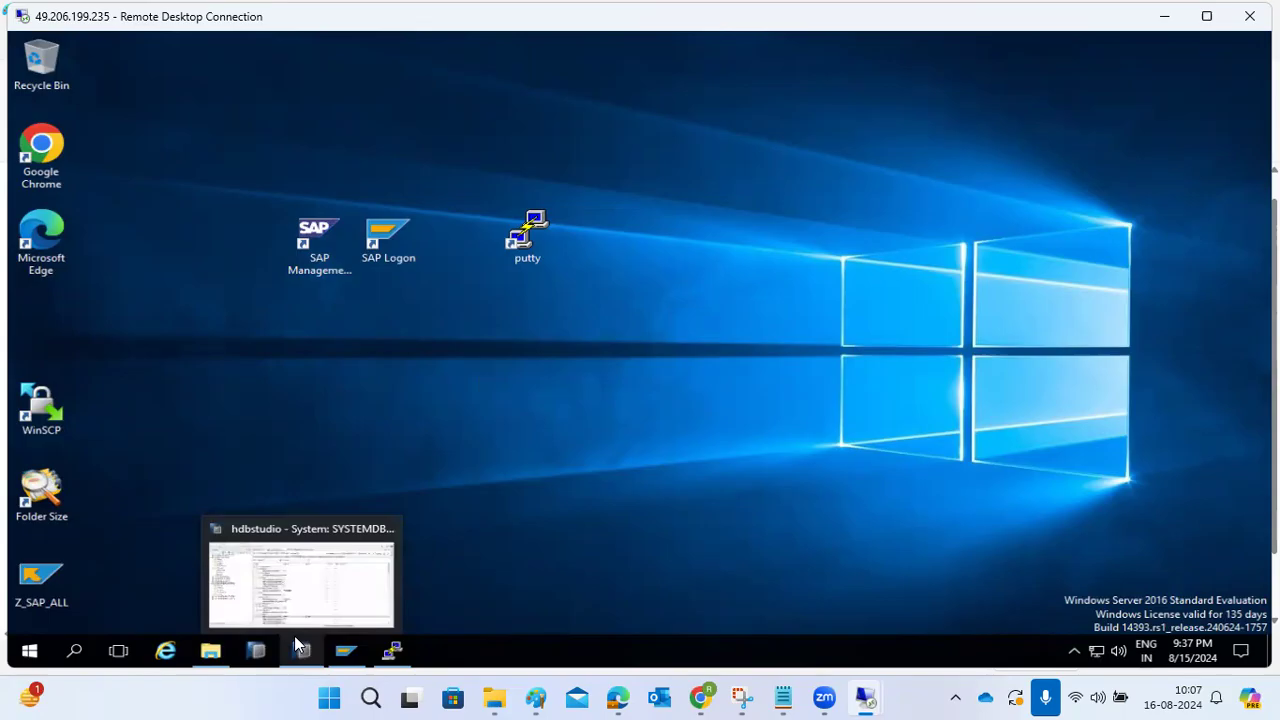
pyautogui.click(325, 565)
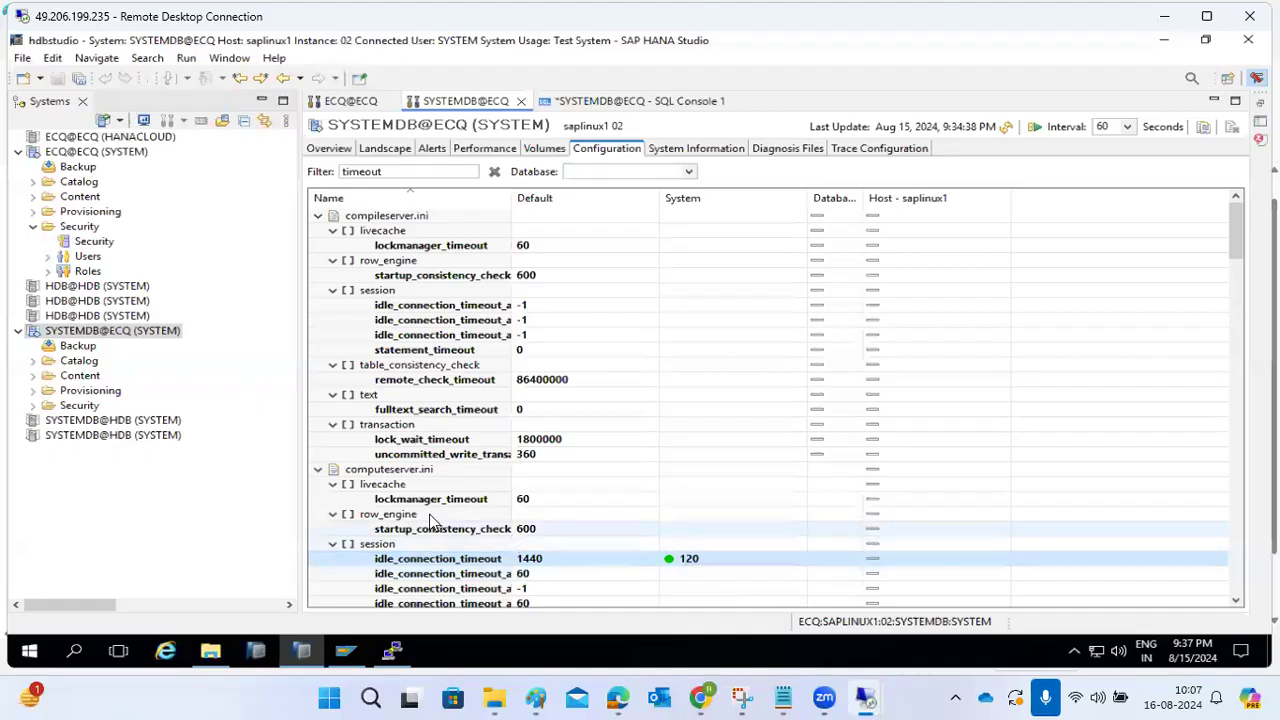
# - Display the overview of SYSTEMDB@ECQ to check its memory allocation limit, and switch to the overview of ECQ@ECQ
pyautogui.click(405, 172)
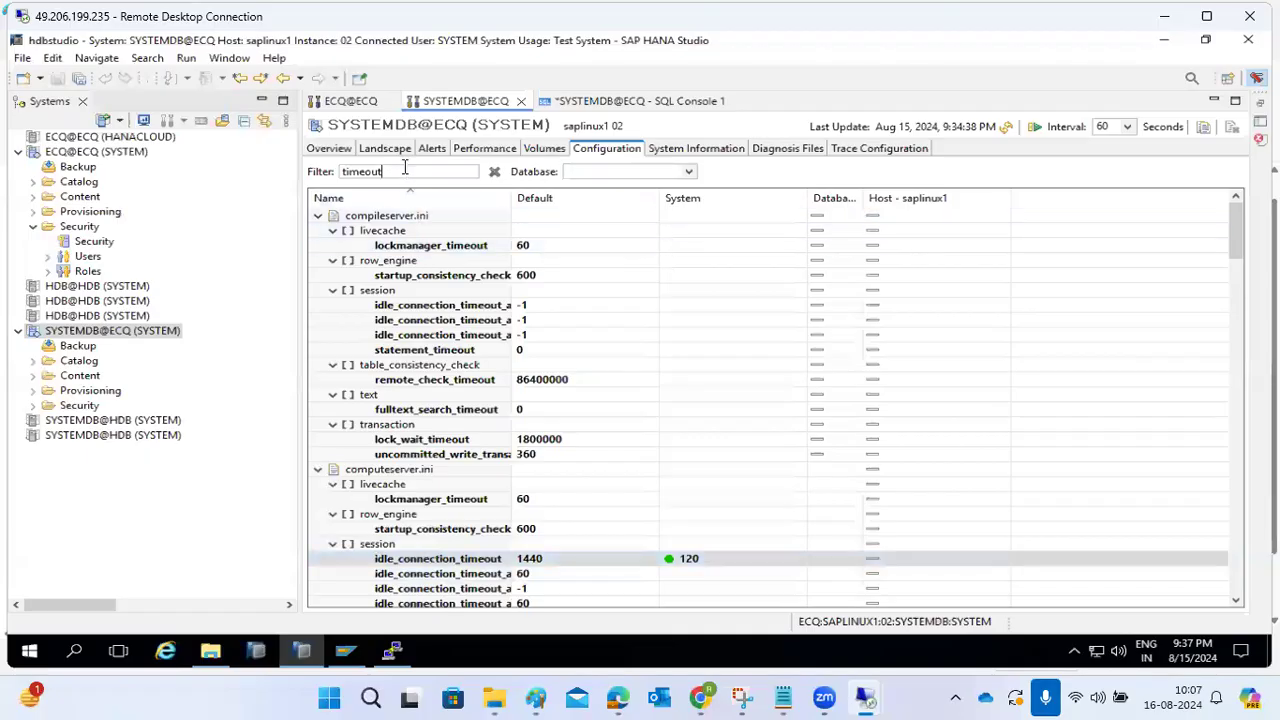
pyautogui.doubleClick(405, 168)
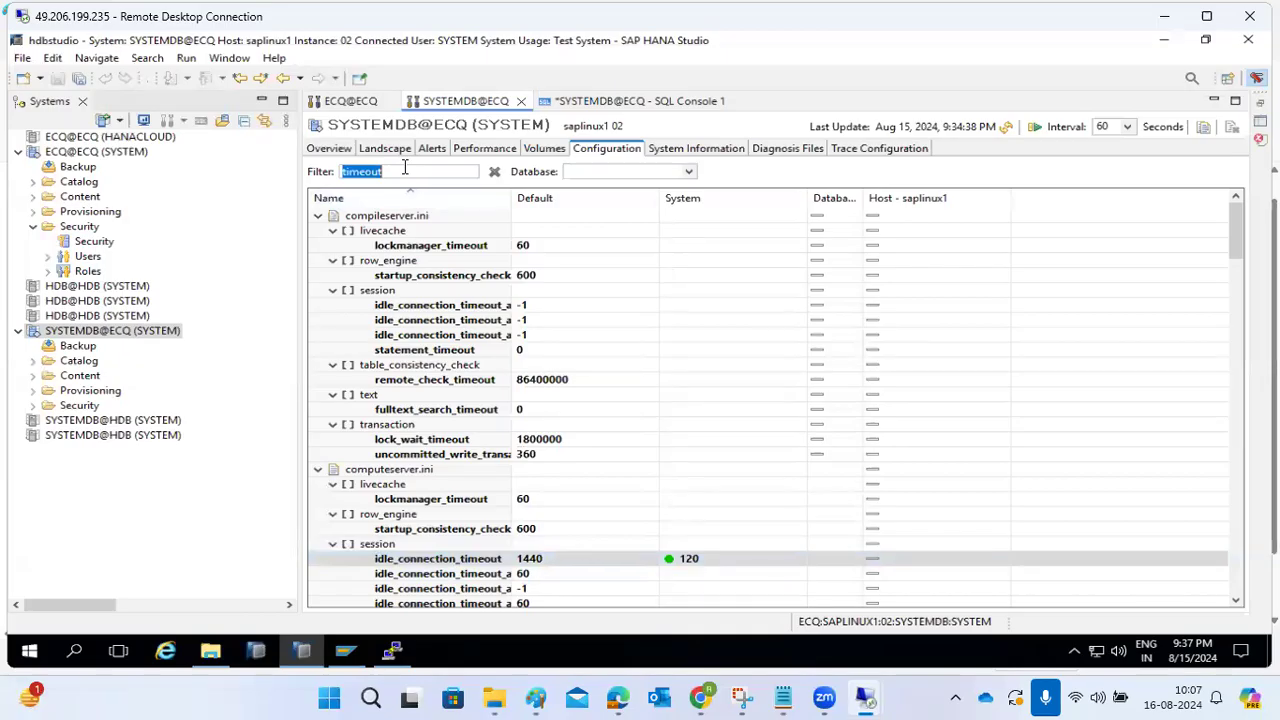
pyautogui.click(335, 149)
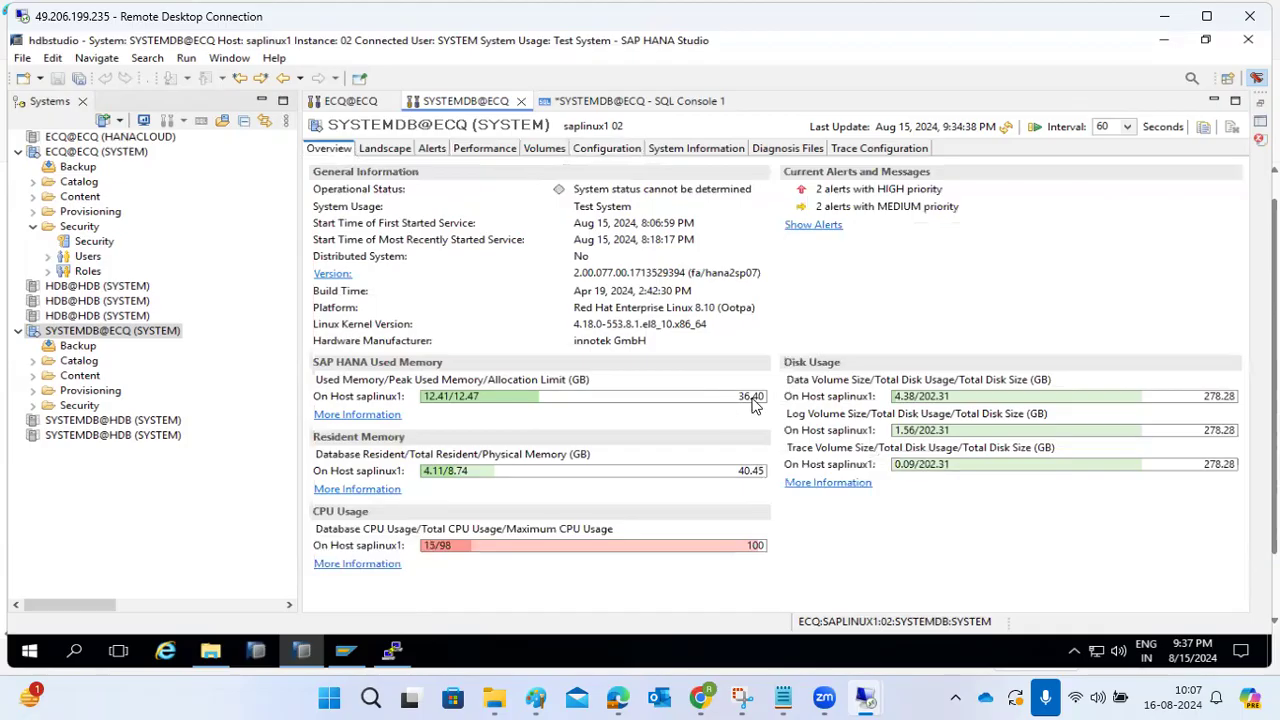
pyautogui.moveTo(755, 402)
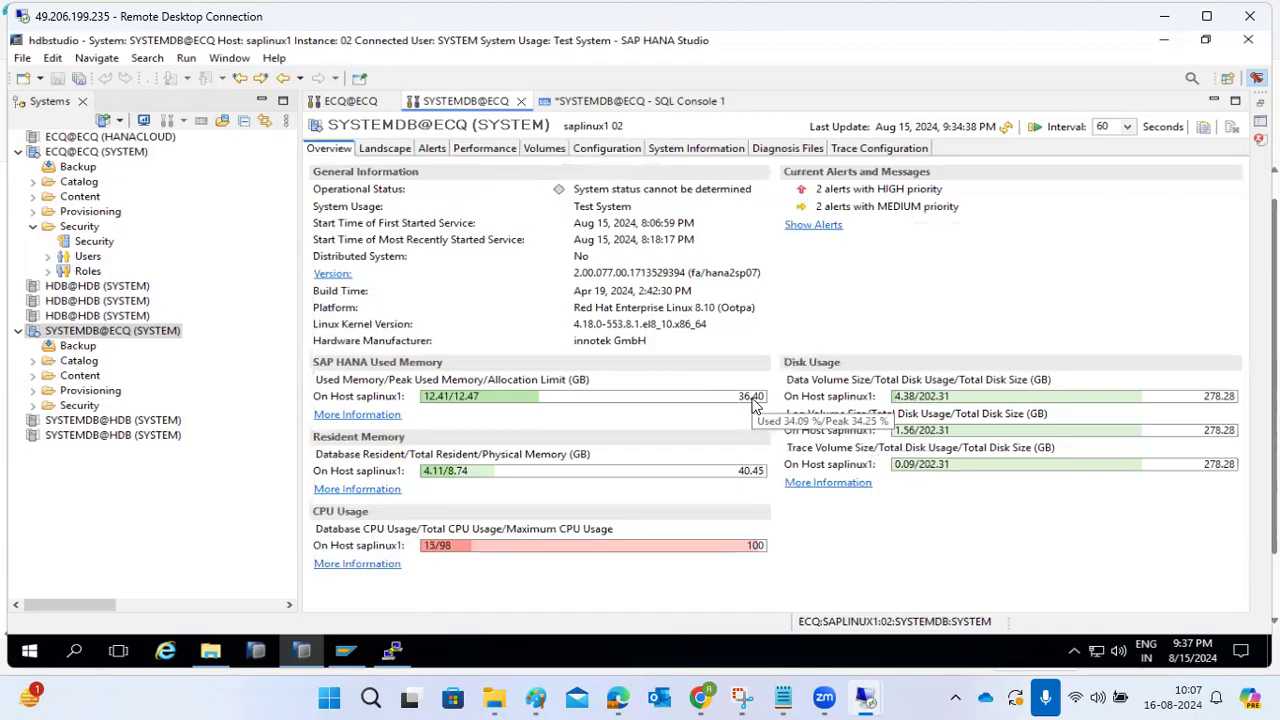
pyautogui.click(345, 102)
pyautogui.click(338, 149)
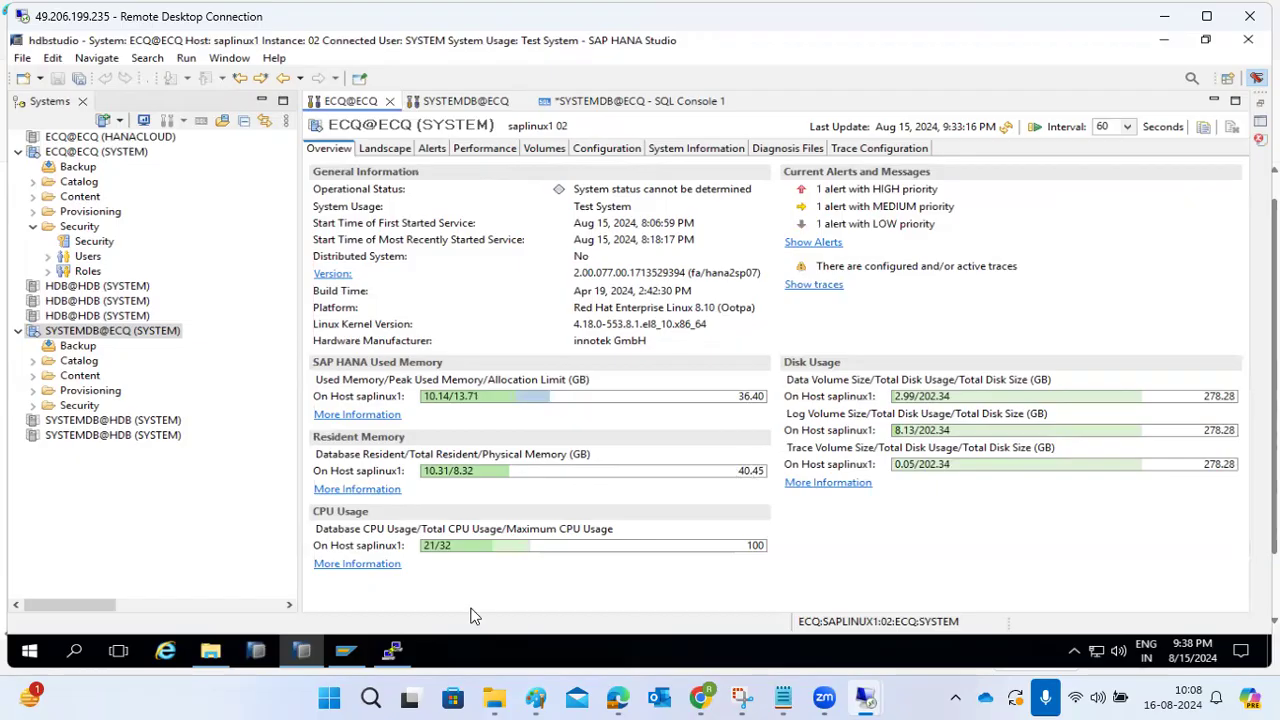
# - Run free -g in the saplinux1 terminal to check the server's total memory, and return to the ECQ@ECQ overview in HANA Studio
pyautogui.click(392, 655)
pyautogui.write('f')
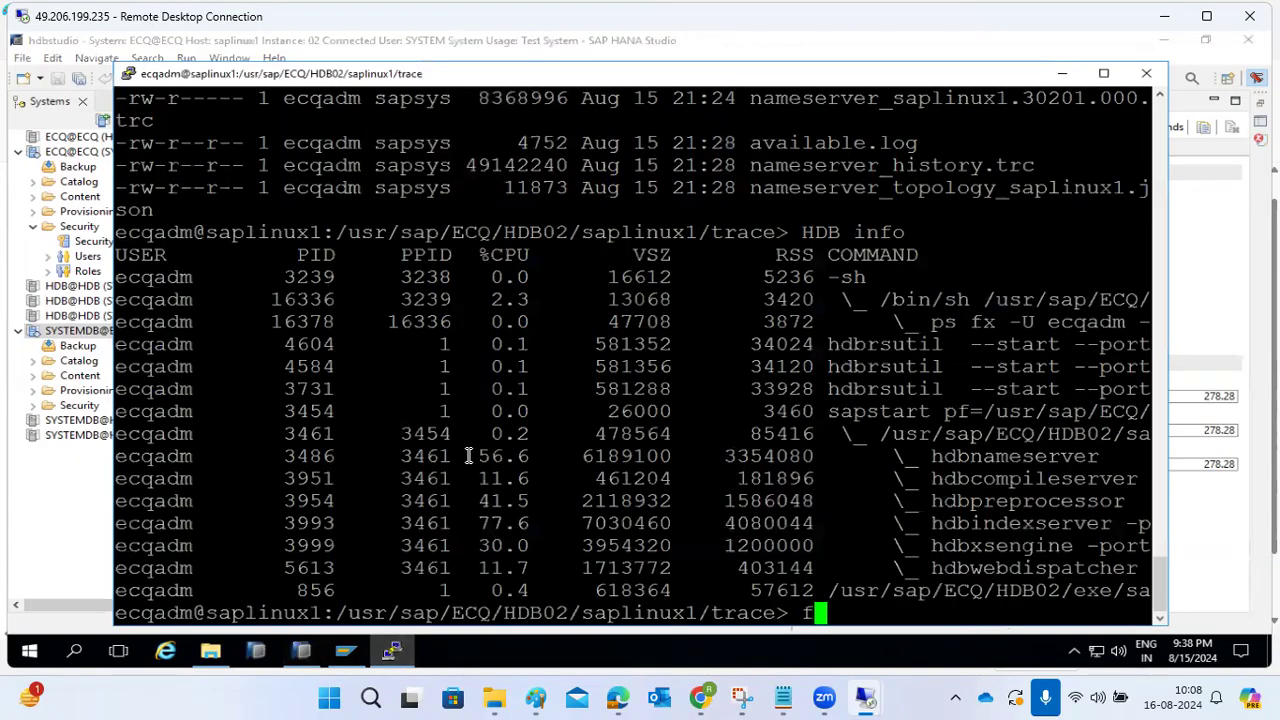
pyautogui.write('ree -g')
pyautogui.press('Return')
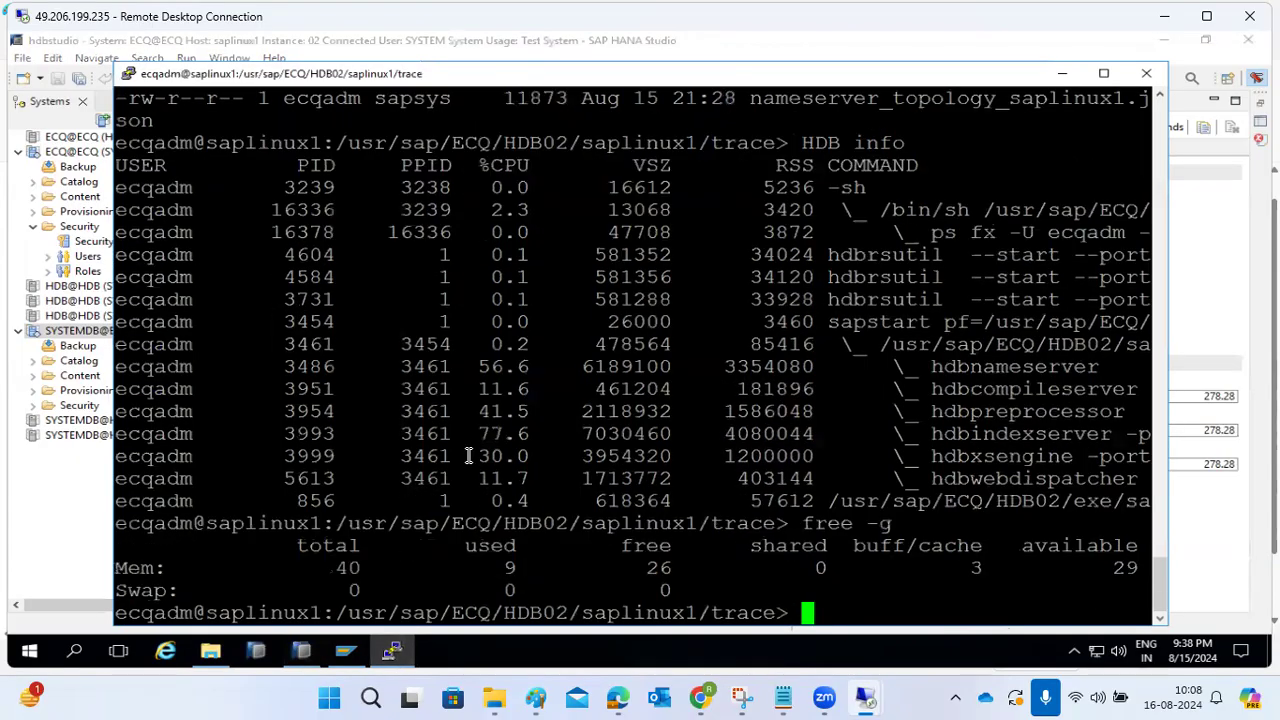
pyautogui.doubleClick(349, 568)
pyautogui.click(392, 651)
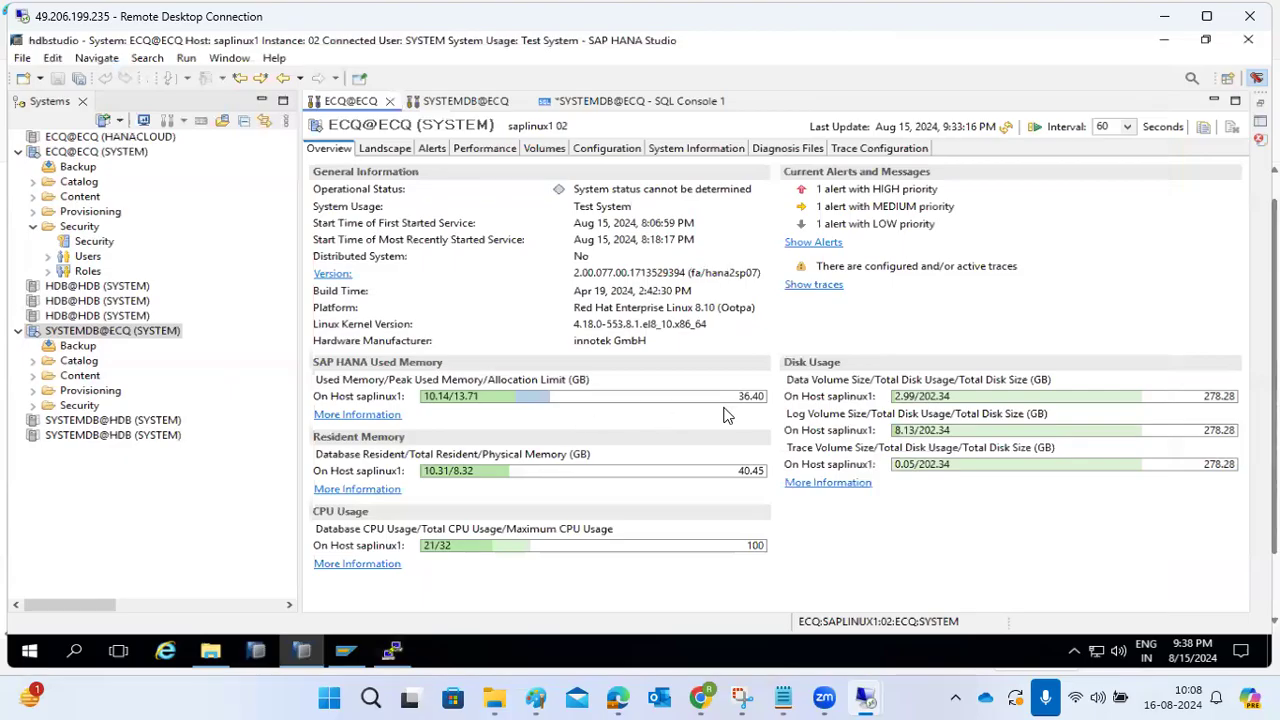
pyautogui.moveTo(739, 405)
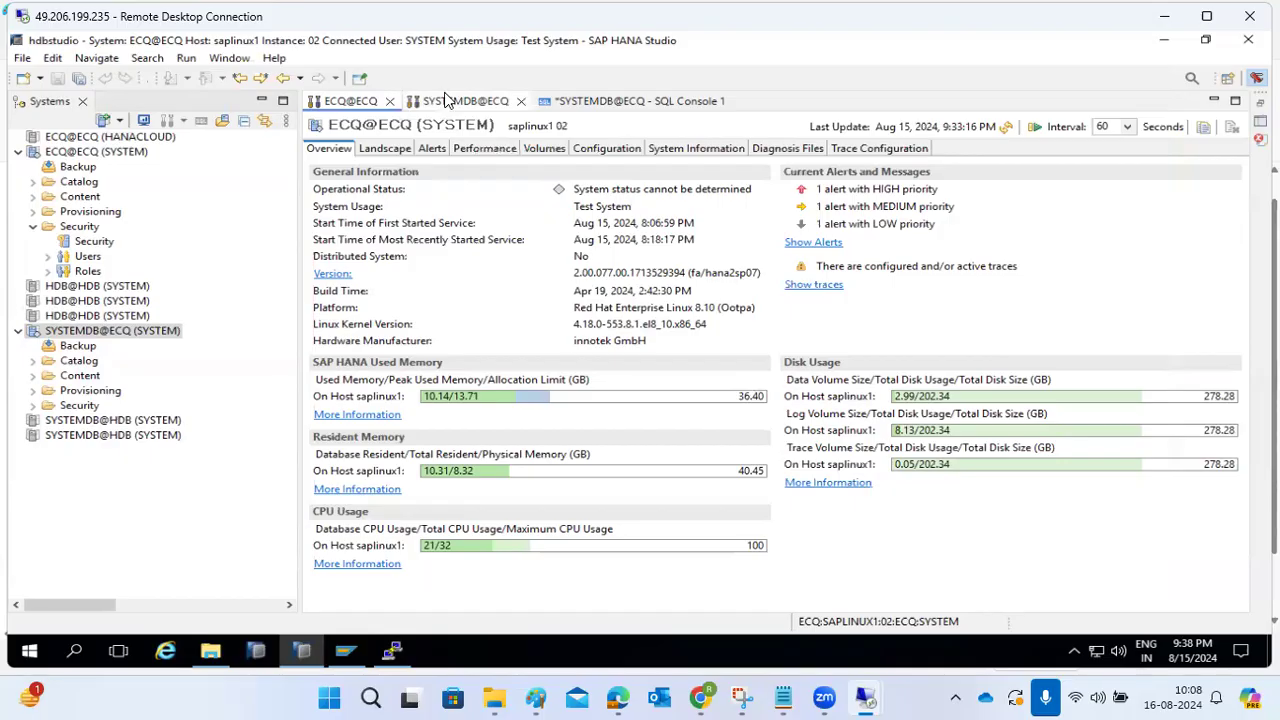
# - Display the configuration files of ECQ@ECQ, and switch to the Paint notes to add the heading "Memory parameters :"
pyautogui.click(626, 152)
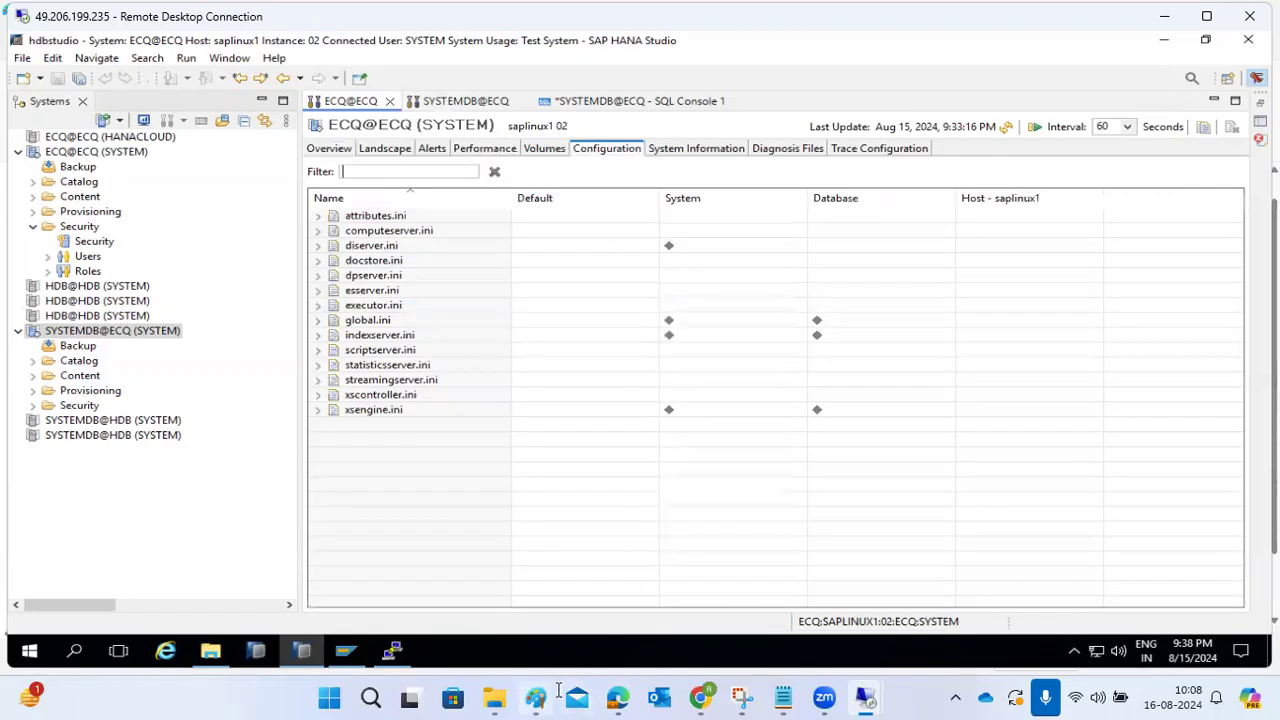
pyautogui.moveTo(552, 692)
pyautogui.click(531, 640)
pyautogui.press('Return')
pyautogui.press('Return')
pyautogui.write('Memory ')
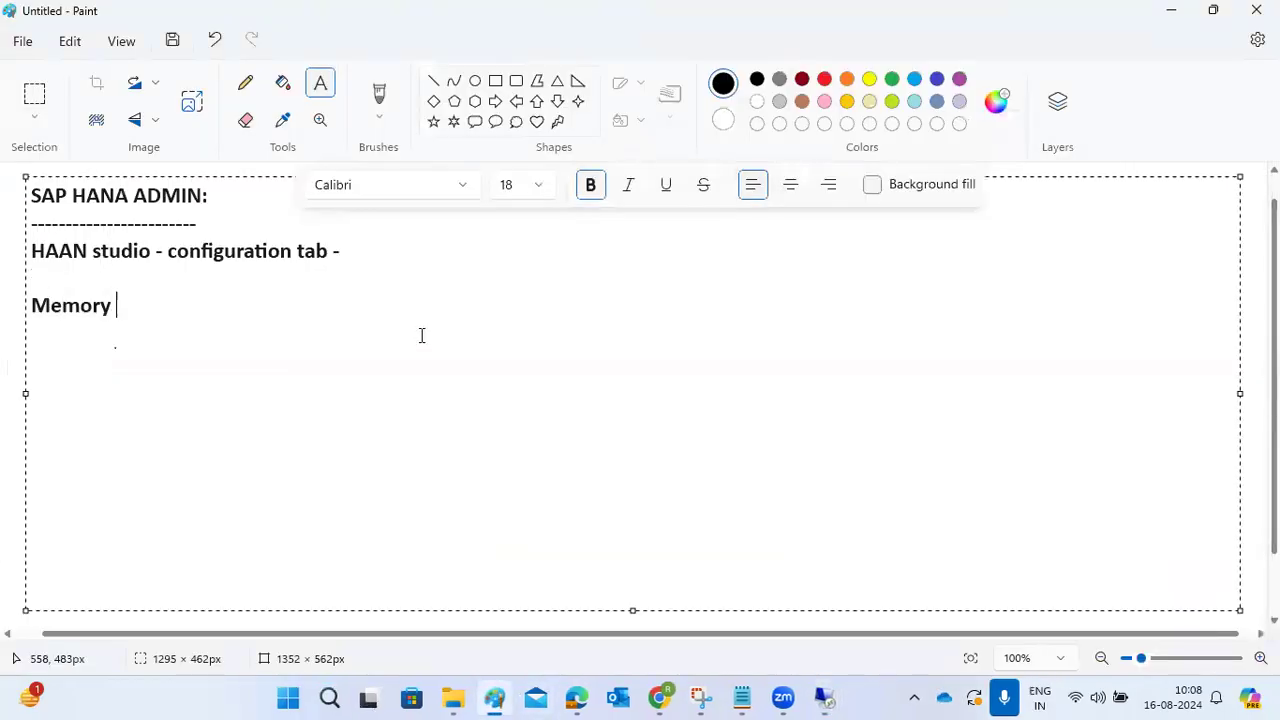
pyautogui.write('parameter')
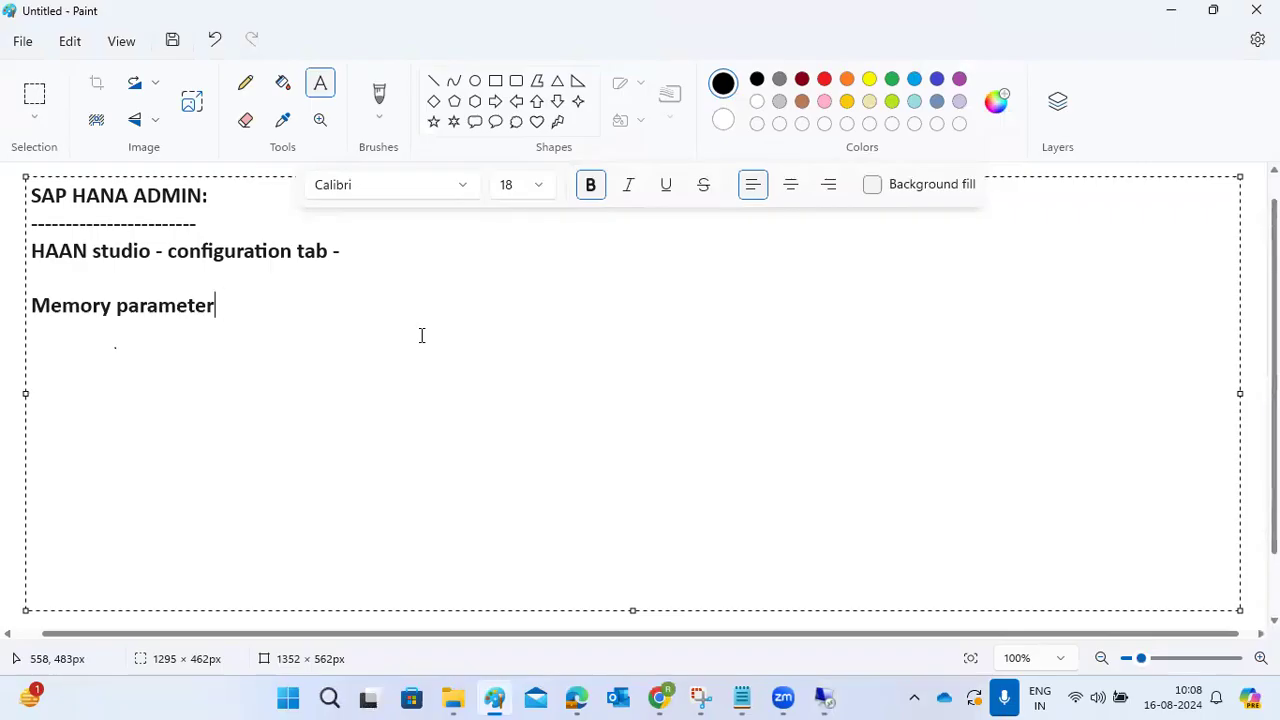
pyautogui.write('s :')
pyautogui.press('Return')
pyautogui.press('Return')
# - List "Global_allocation_limit" and "statement_memroy_limit" on separate lines under the Memory parameters heading
pyautogui.write('G')
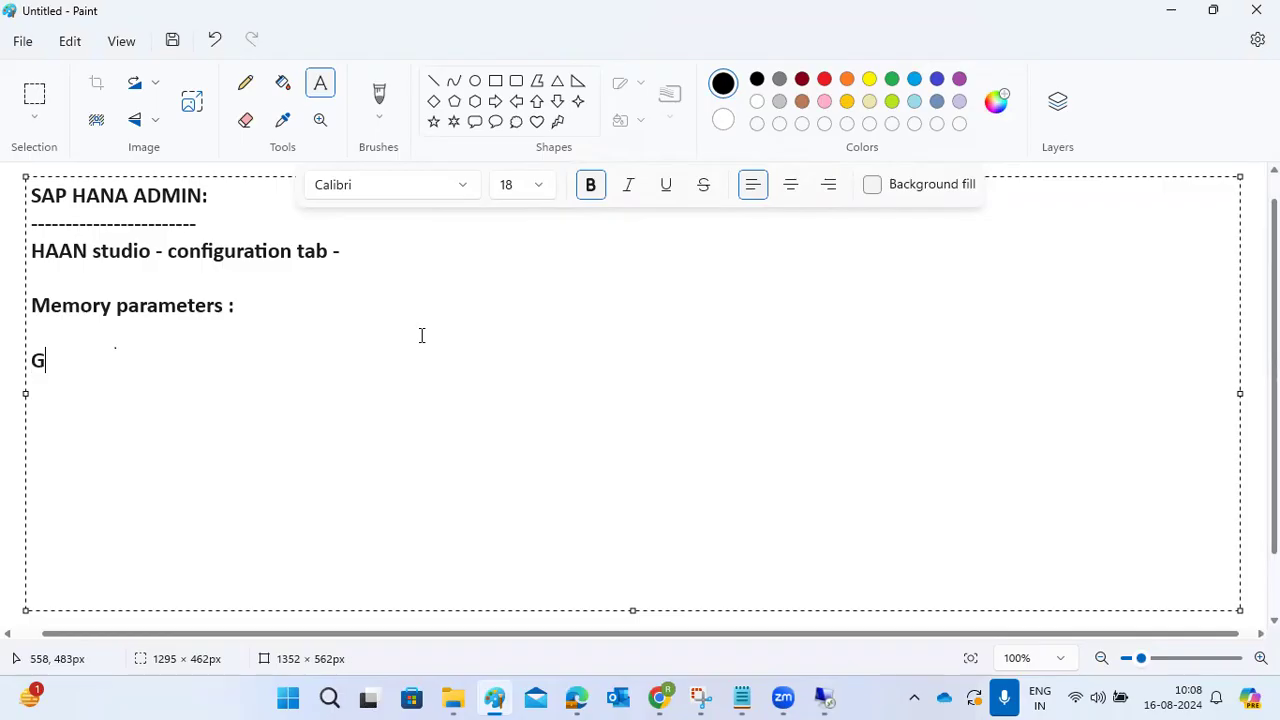
pyautogui.write('lobal_alloct')
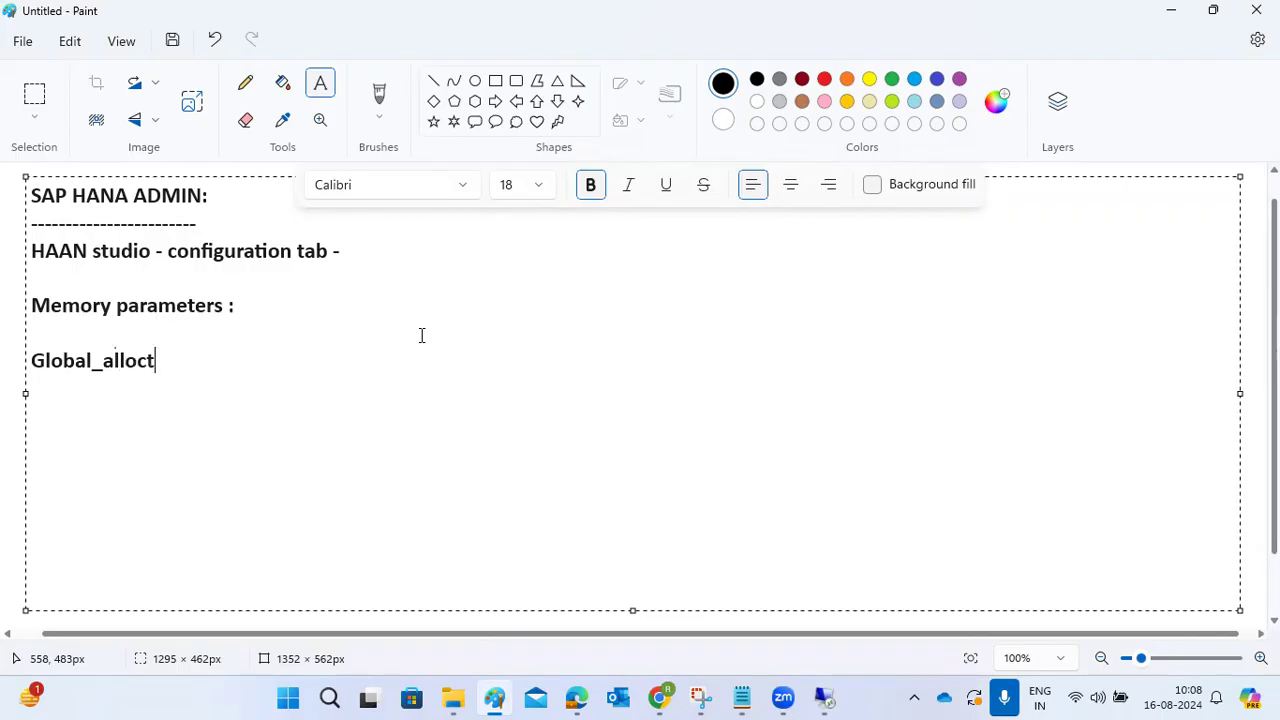
pyautogui.press('BackSpace')
pyautogui.write('ation_limit')
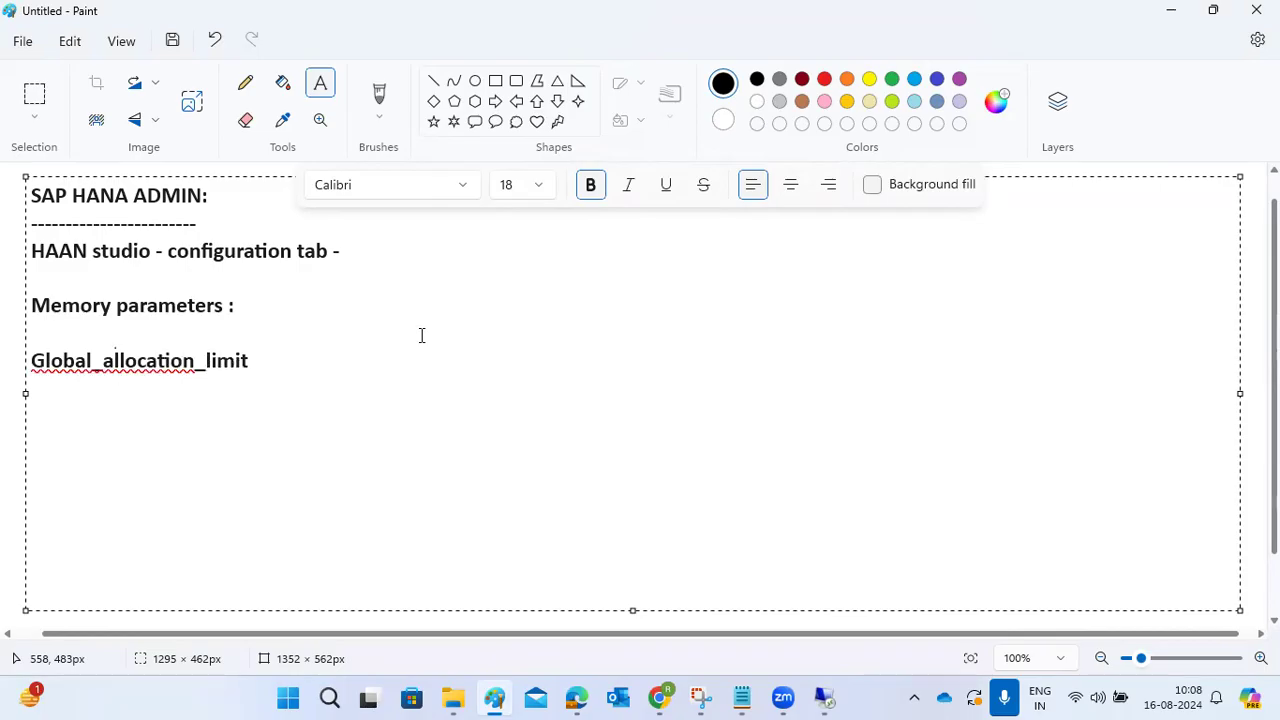
pyautogui.press('Return')
pyautogui.write('statement_memro')
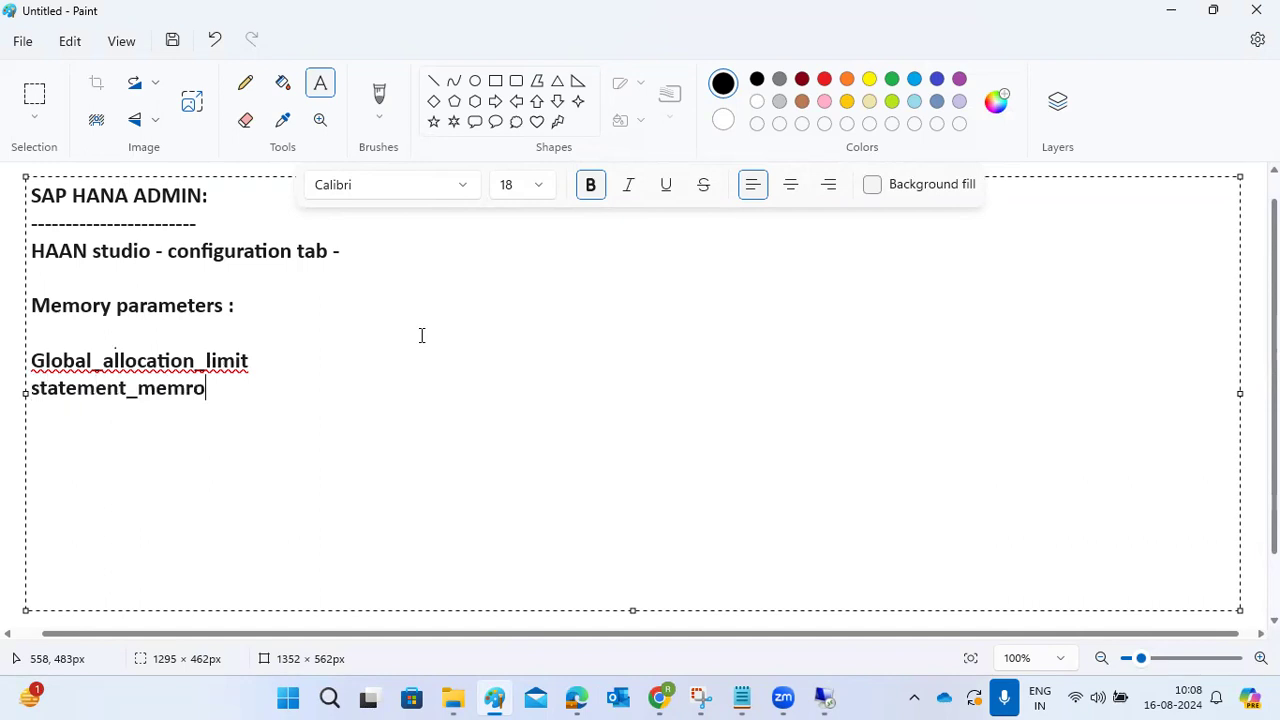
pyautogui.write('y _limit')
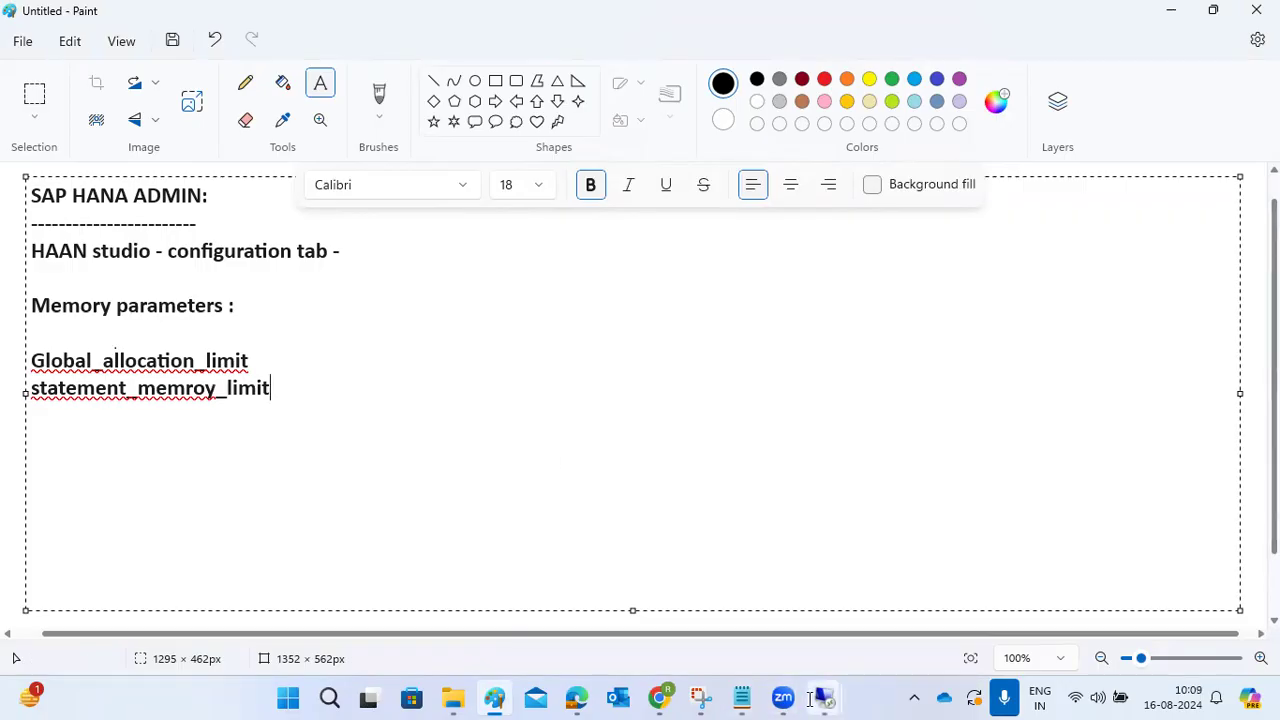
# - Return to HANA Studio in the remote session and expand the memorymanager section of global.ini for ECQ@ECQ
pyautogui.moveTo(813, 697)
pyautogui.click(881, 574)
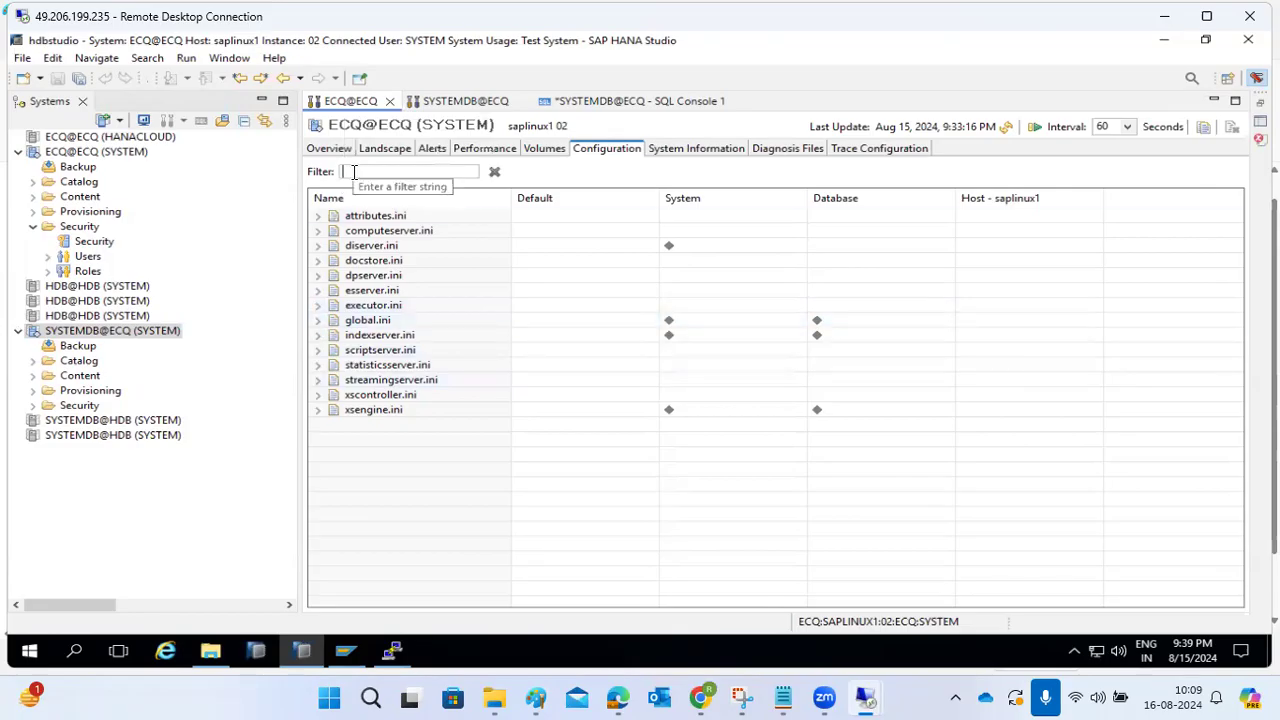
pyautogui.click(318, 321)
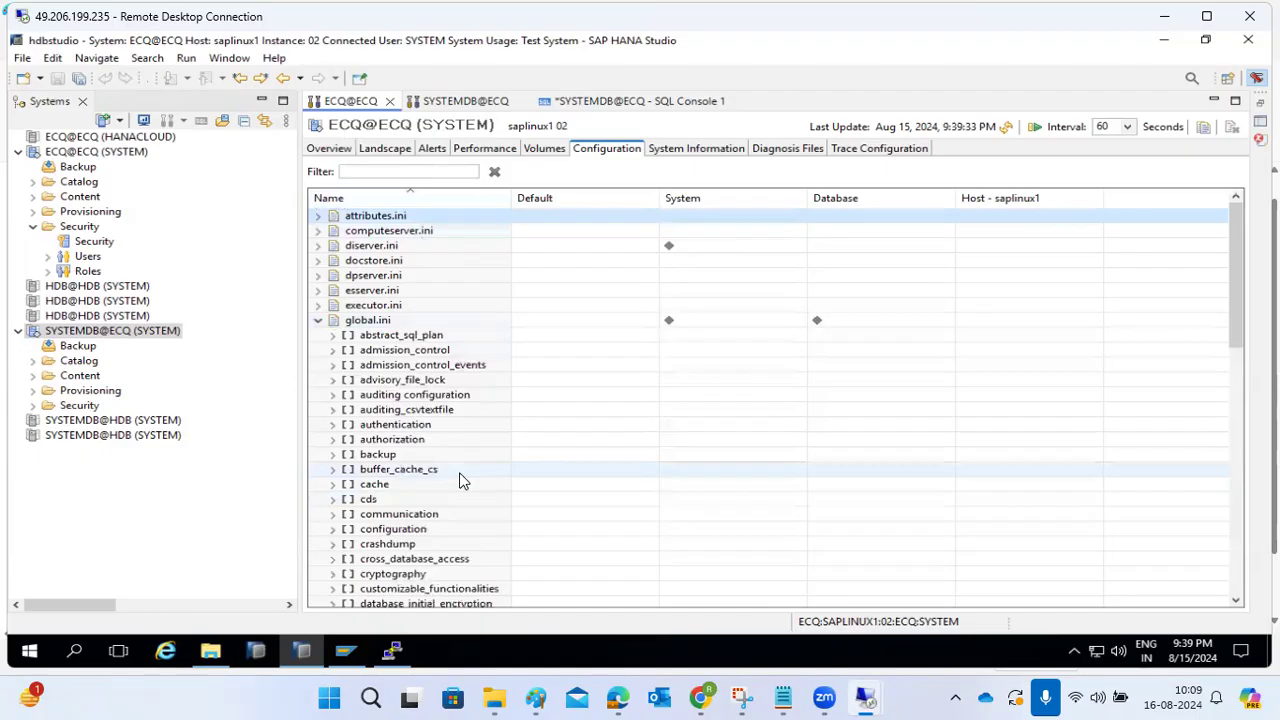
pyautogui.scroll(-3, 399, 433)
pyautogui.scroll(-3, 399, 433)
pyautogui.scroll(3, 399, 433)
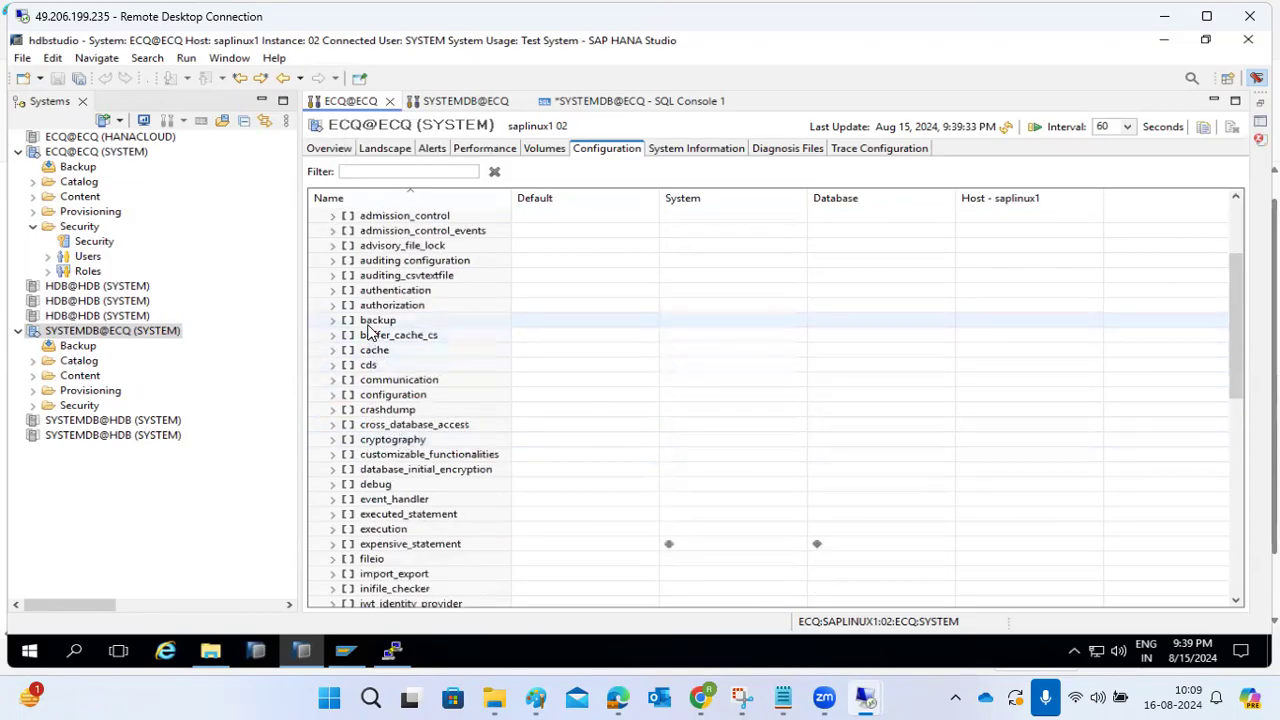
pyautogui.scroll(-7, 372, 340)
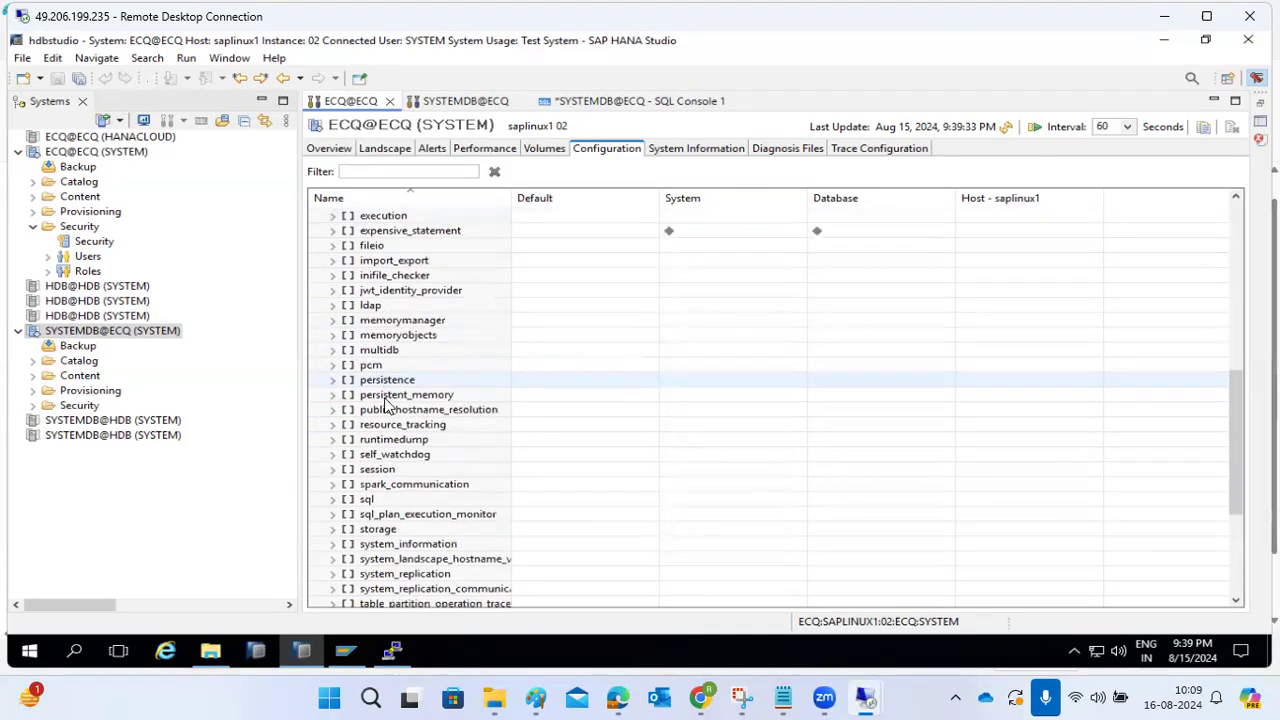
pyautogui.click(333, 321)
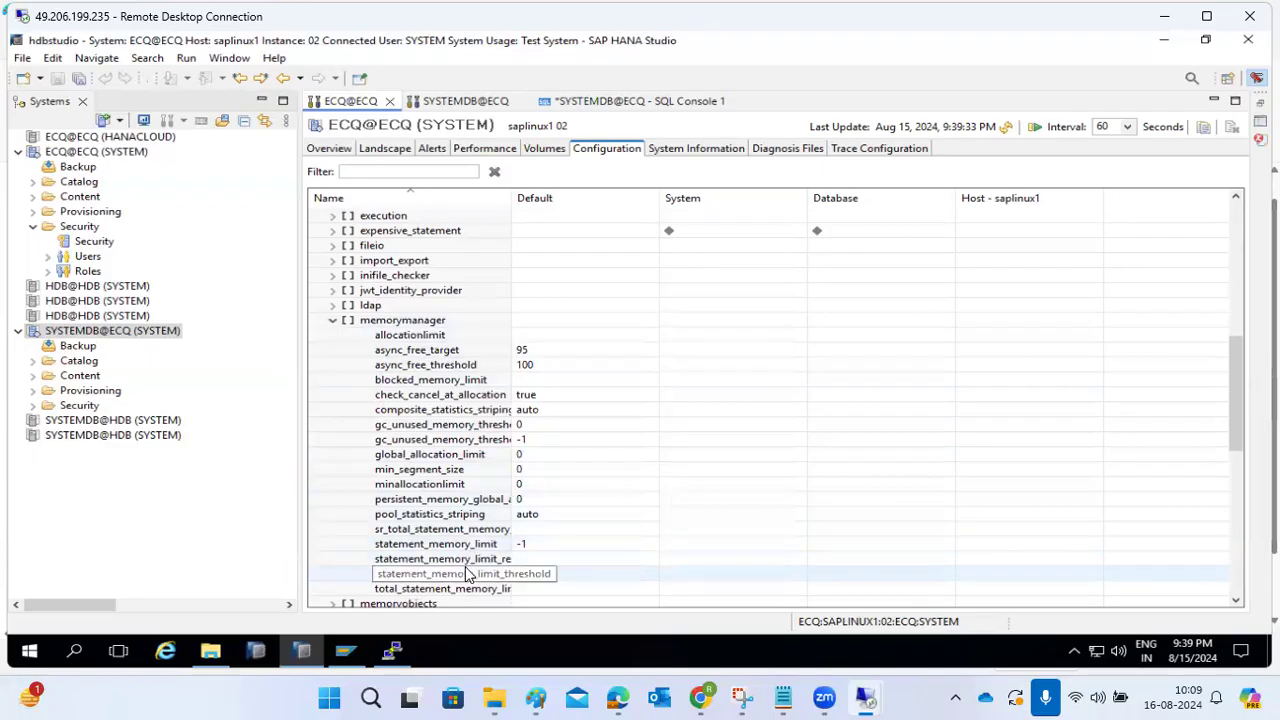
# - Try to set the database value of global_allocation_limit in ECQ@ECQ's memorymanager section to 30000
pyautogui.click(434, 459)
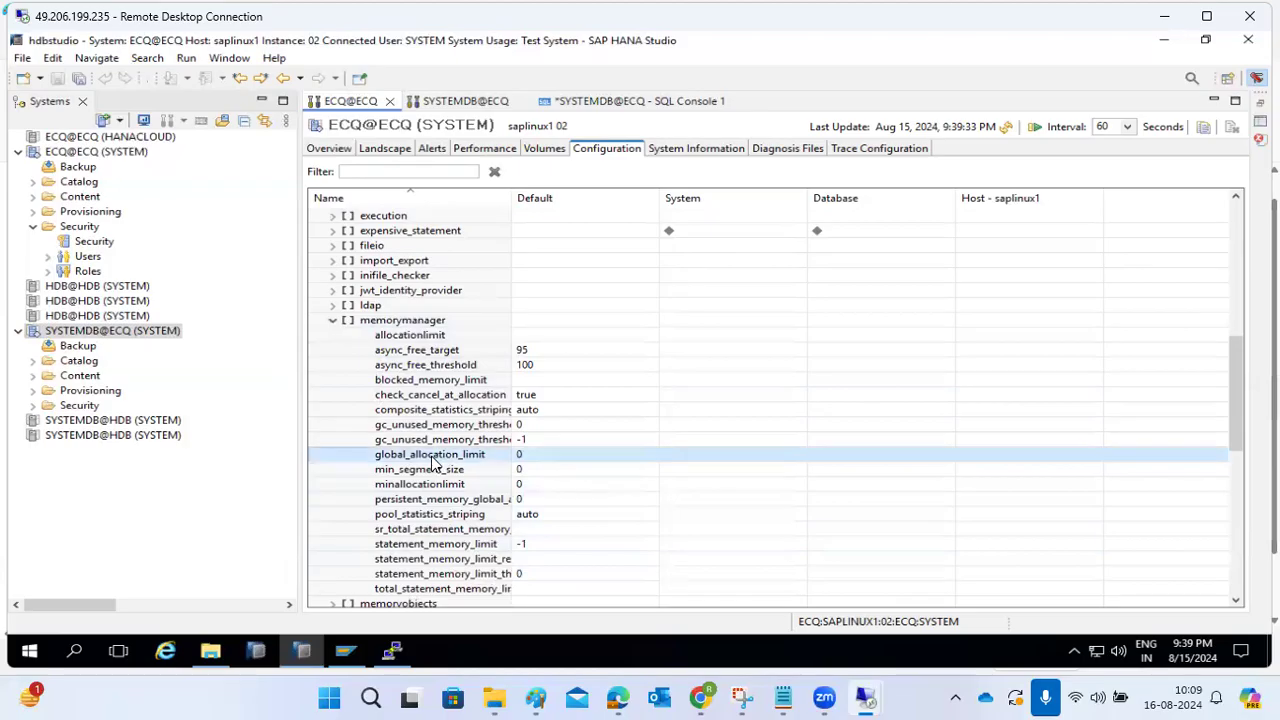
pyautogui.doubleClick(434, 459)
pyautogui.doubleClick(405, 140)
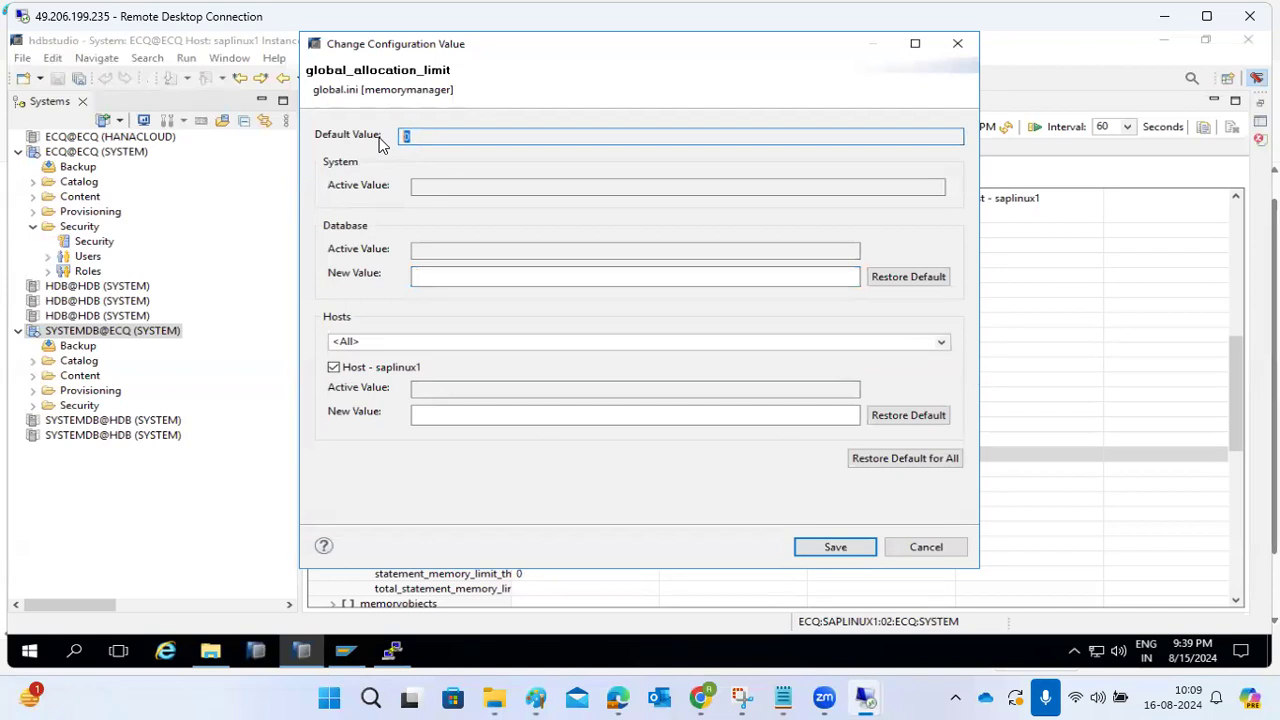
pyautogui.click(442, 277)
pyautogui.write('30000')
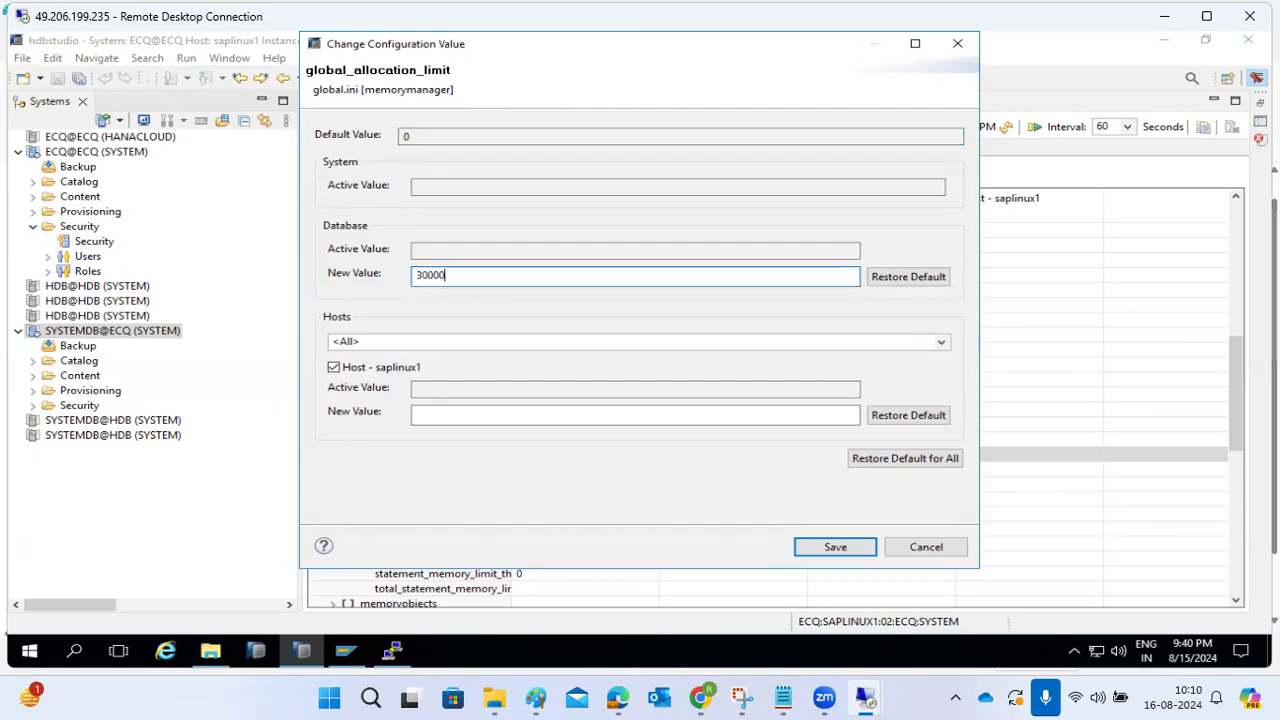
pyautogui.click(840, 548)
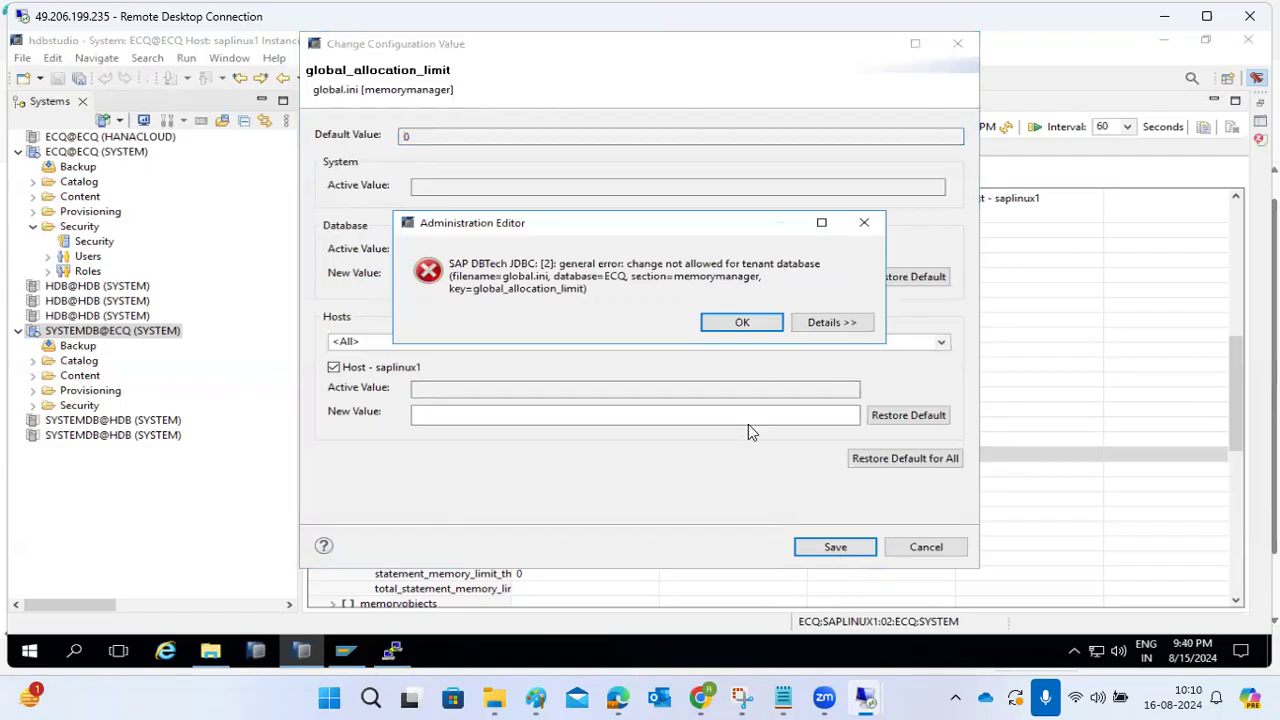
pyautogui.click(748, 328)
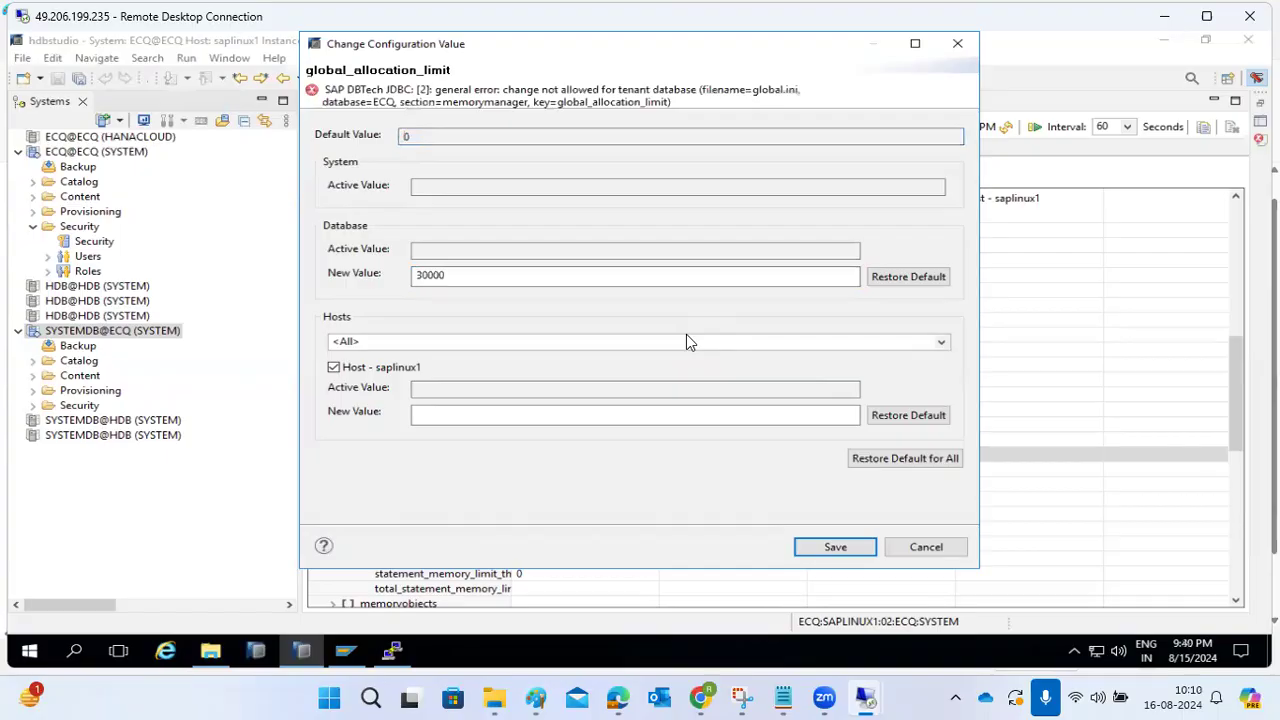
# - Try to save 3000 as the database value of global_allocation_limit instead, and cancel the change
pyautogui.click(528, 280)
pyautogui.press('BackSpace')
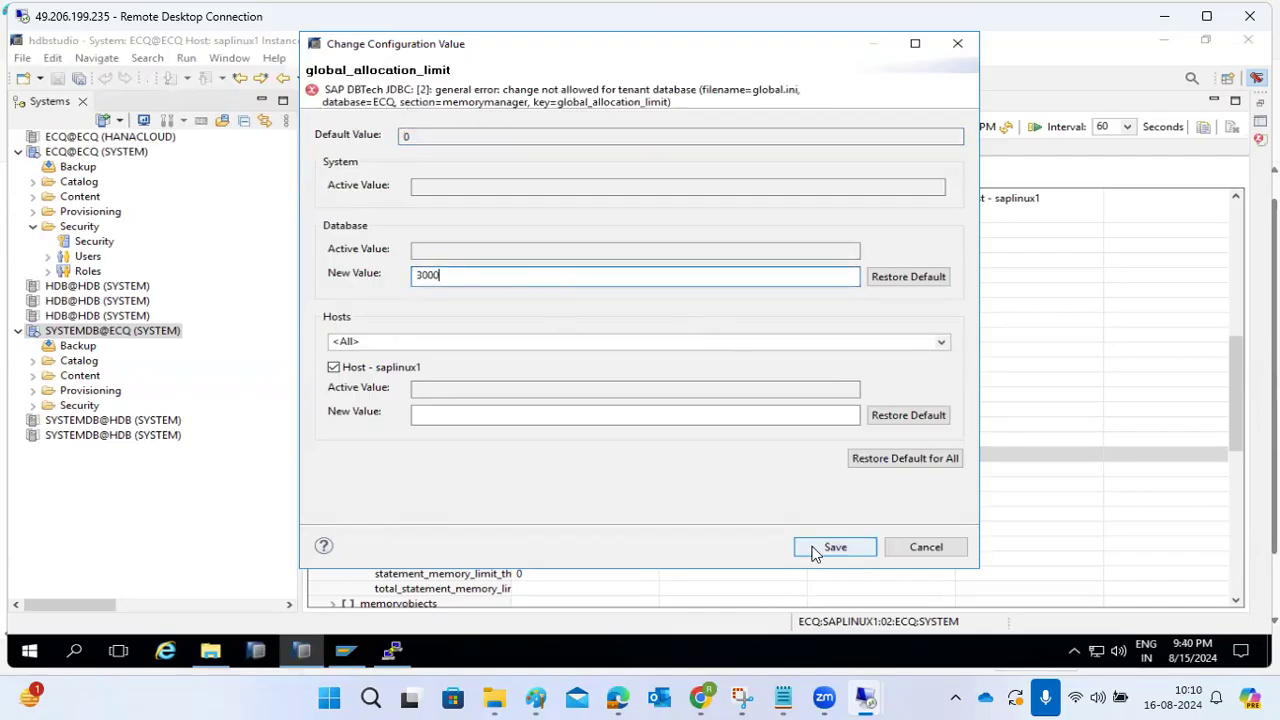
pyautogui.click(813, 551)
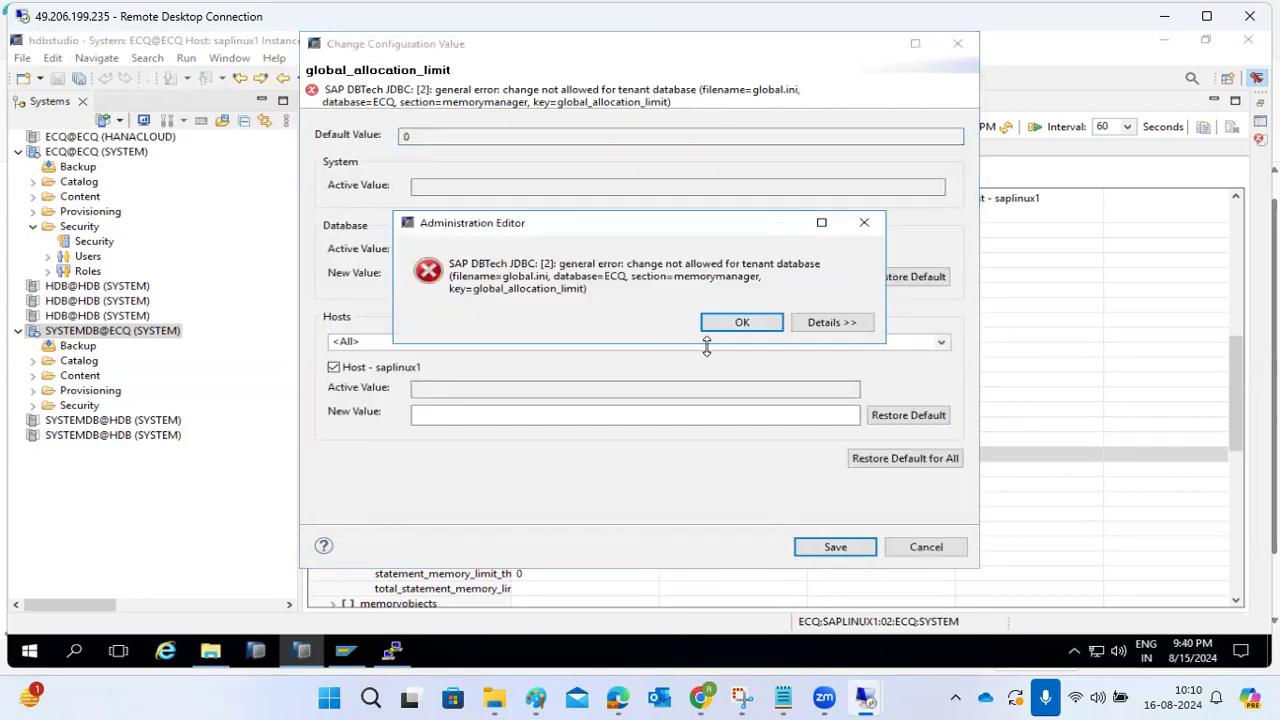
pyautogui.click(768, 328)
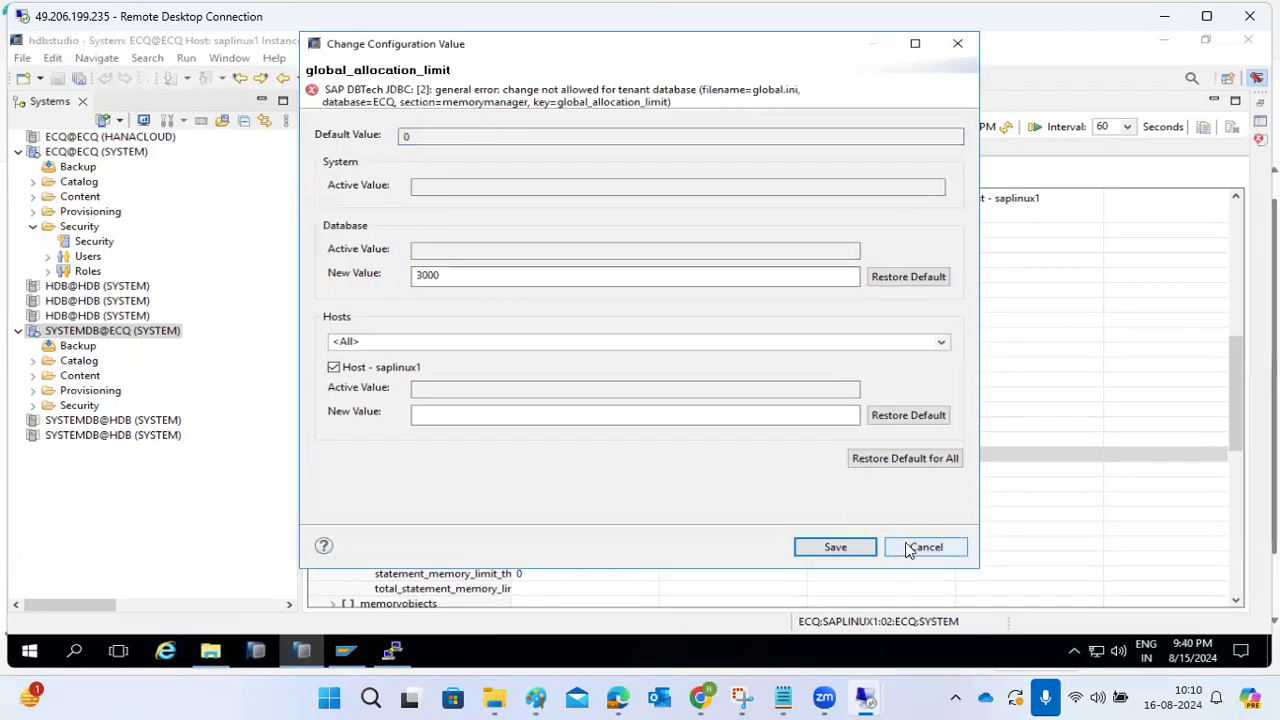
pyautogui.click(912, 546)
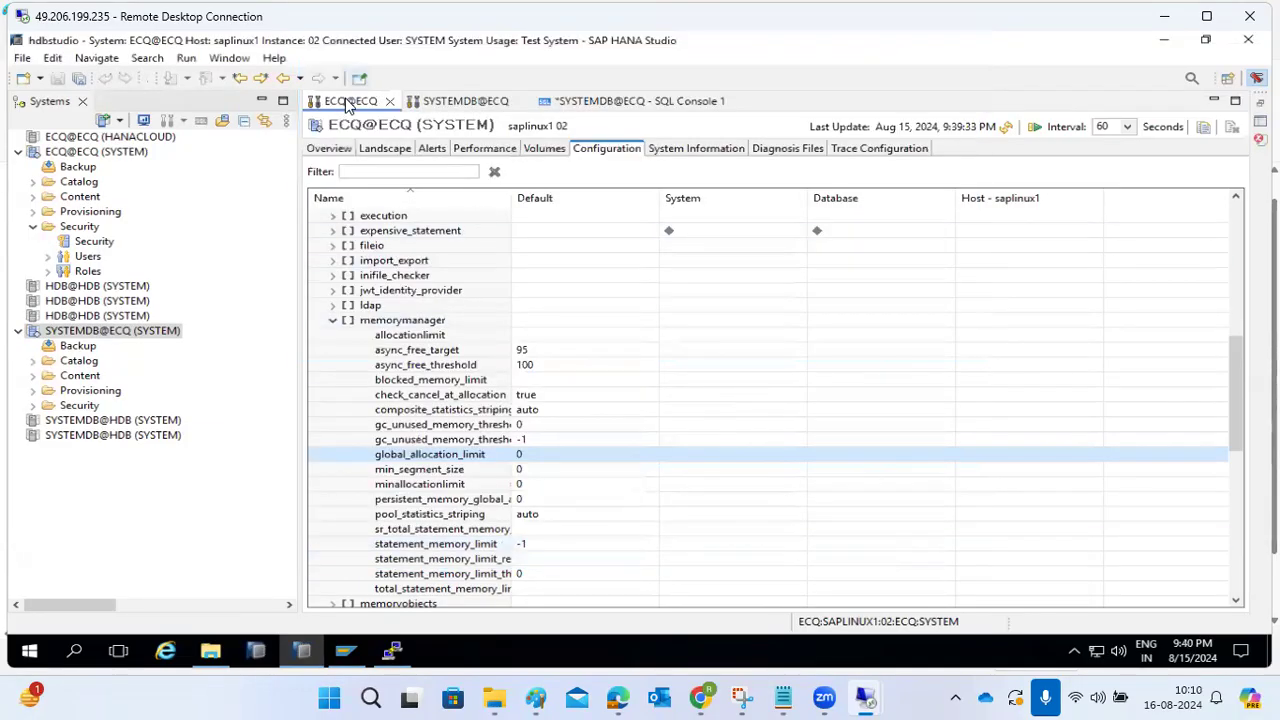
# - Display the configuration of SYSTEMDB@ECQ, look through its parameters filtered by "memory", and clear the filter
pyautogui.click(440, 104)
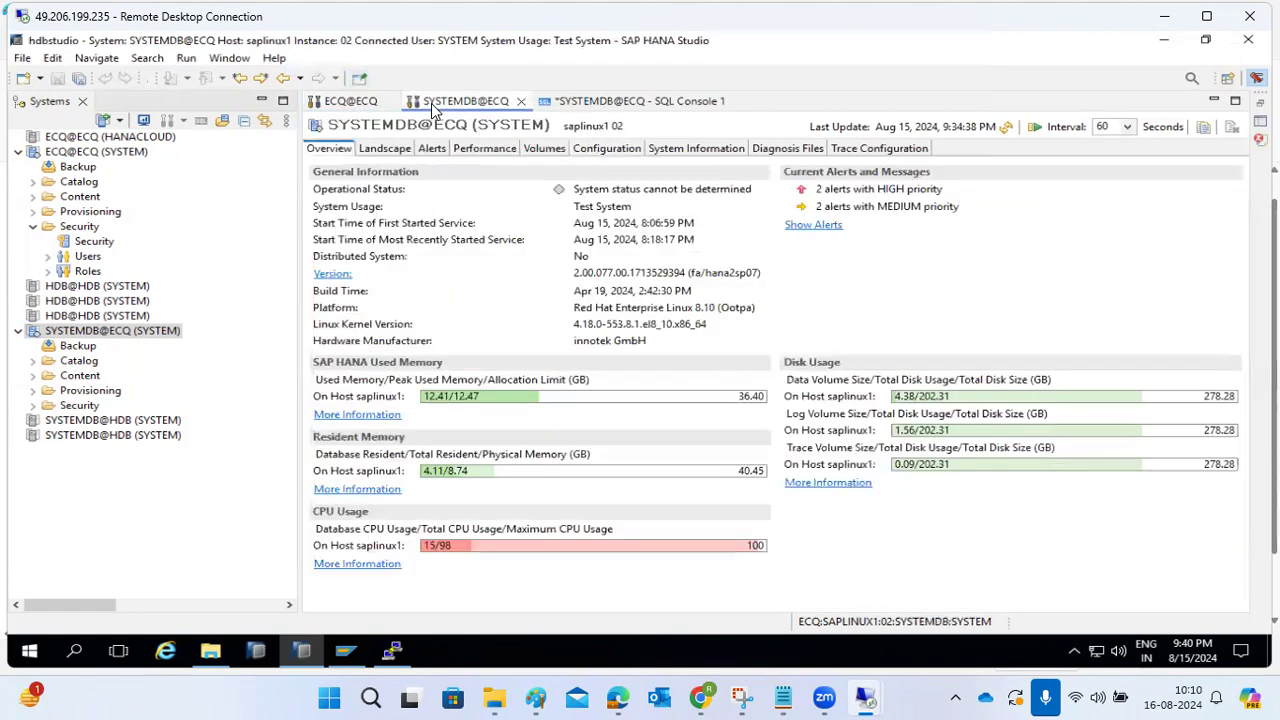
pyautogui.click(606, 150)
pyautogui.write('memory')
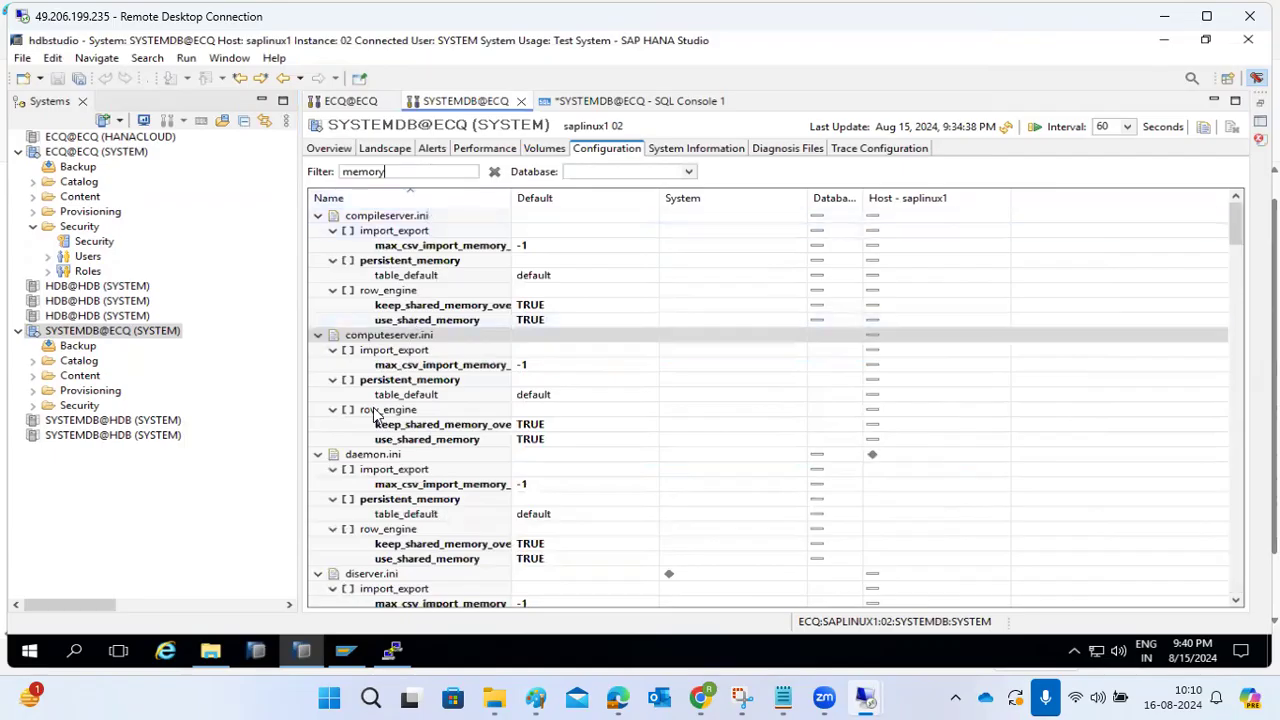
pyautogui.scroll(-5, 374, 416)
pyautogui.scroll(3, 370, 370)
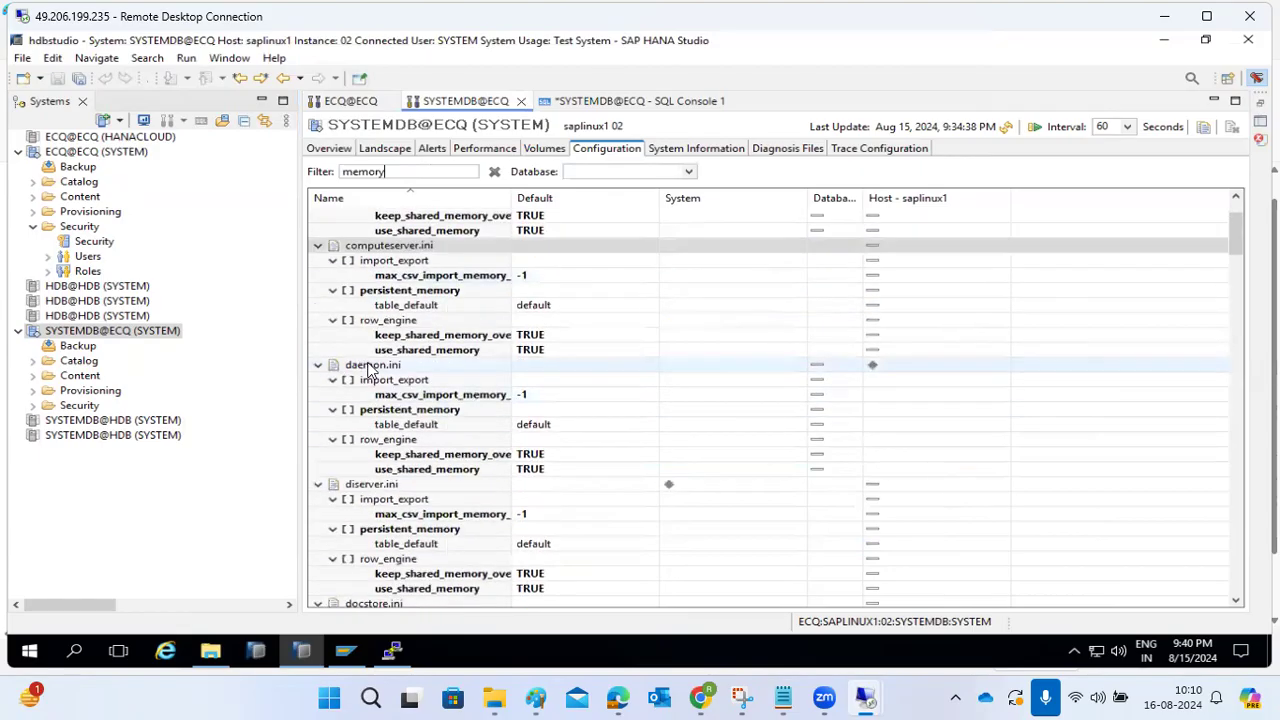
pyautogui.click(494, 171)
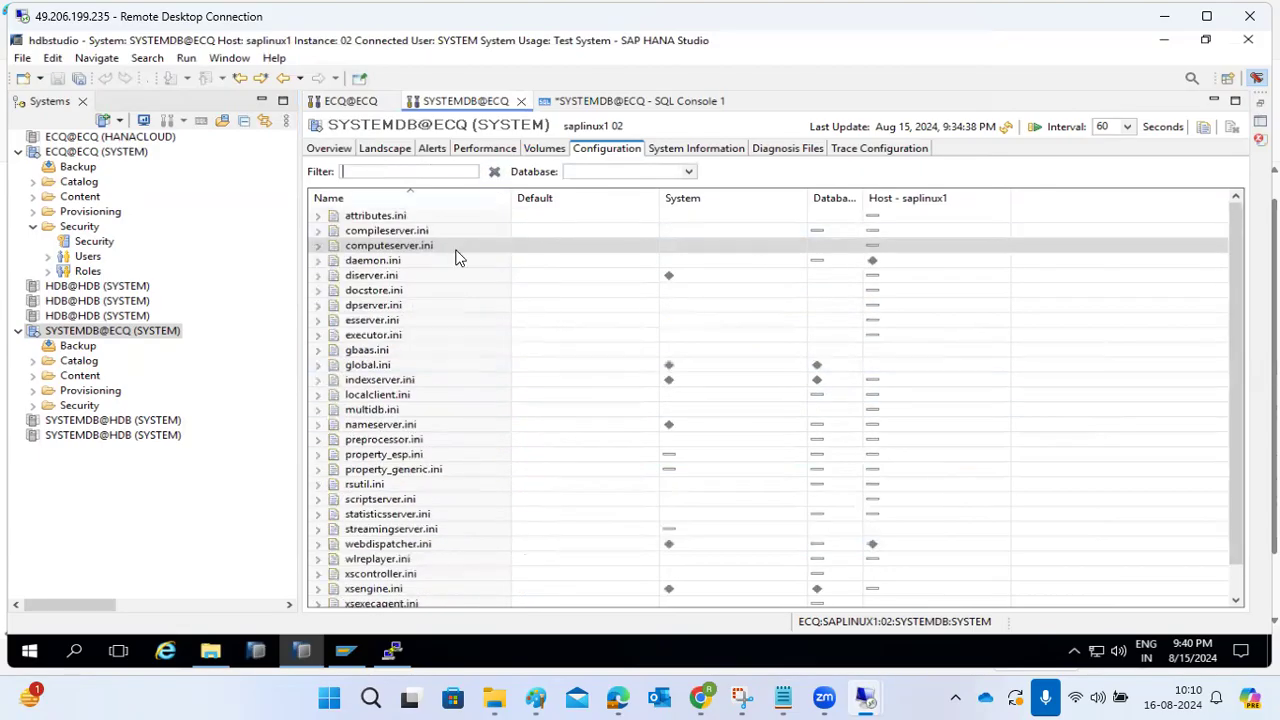
# - Expand global.ini in SYSTEMDB@ECQ's configuration, and review the landscape, alerts and overview of ECQ@ECQ
pyautogui.click(320, 366)
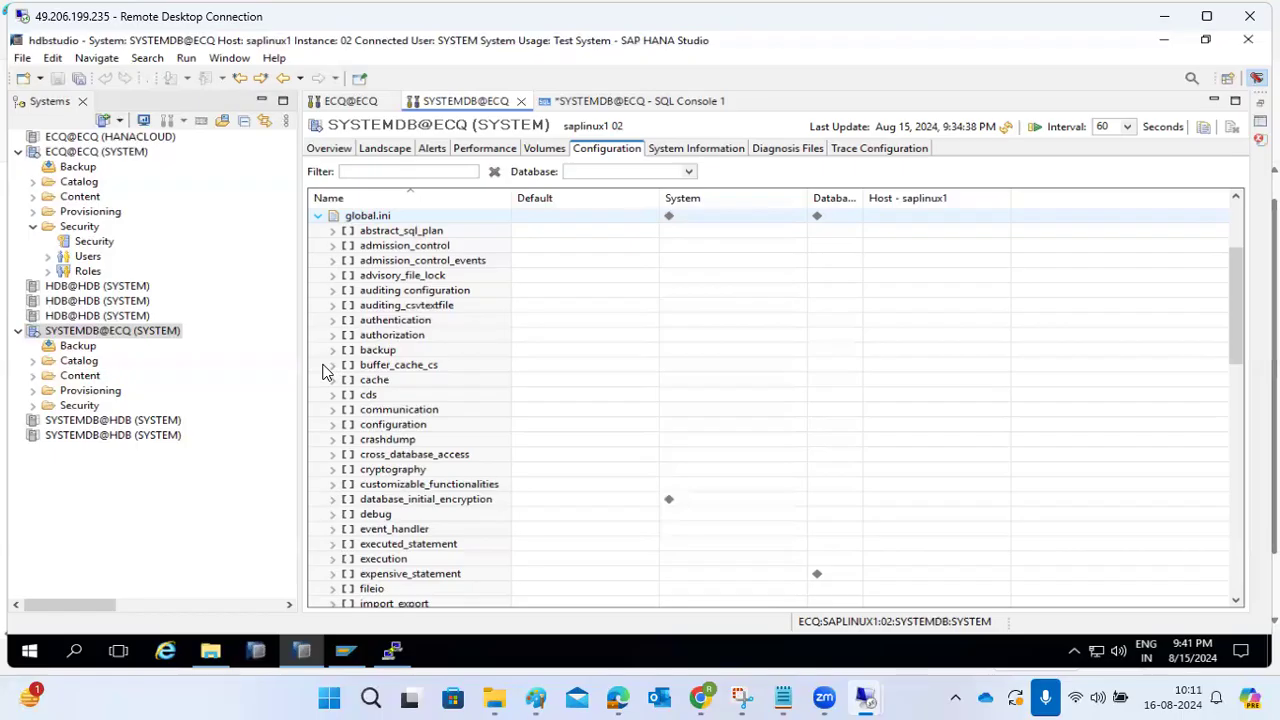
pyautogui.click(349, 104)
pyautogui.click(372, 150)
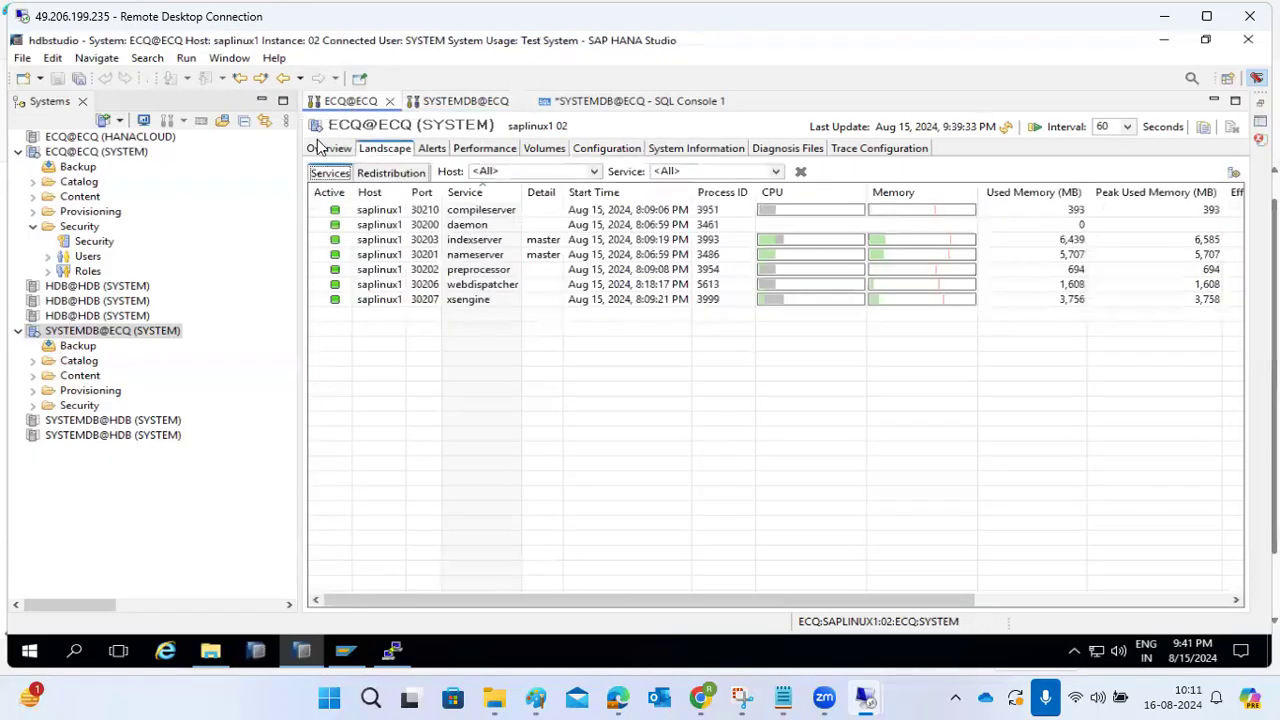
pyautogui.click(432, 150)
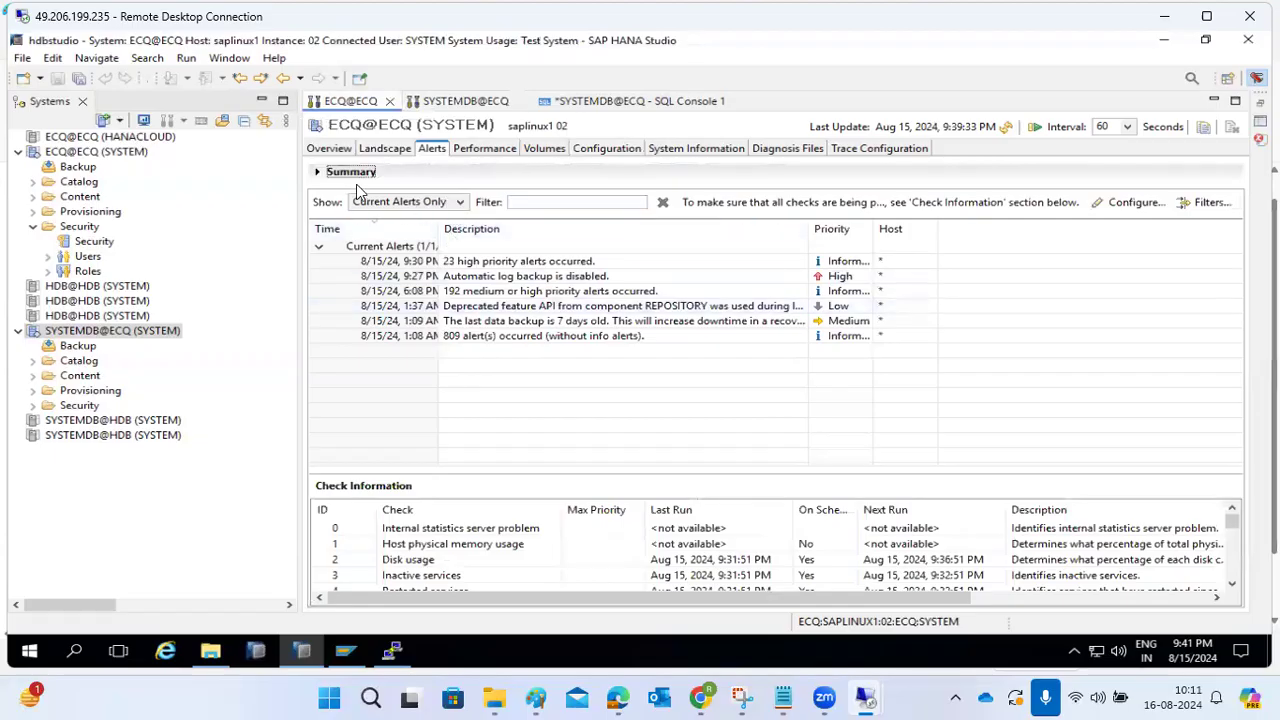
pyautogui.click(362, 150)
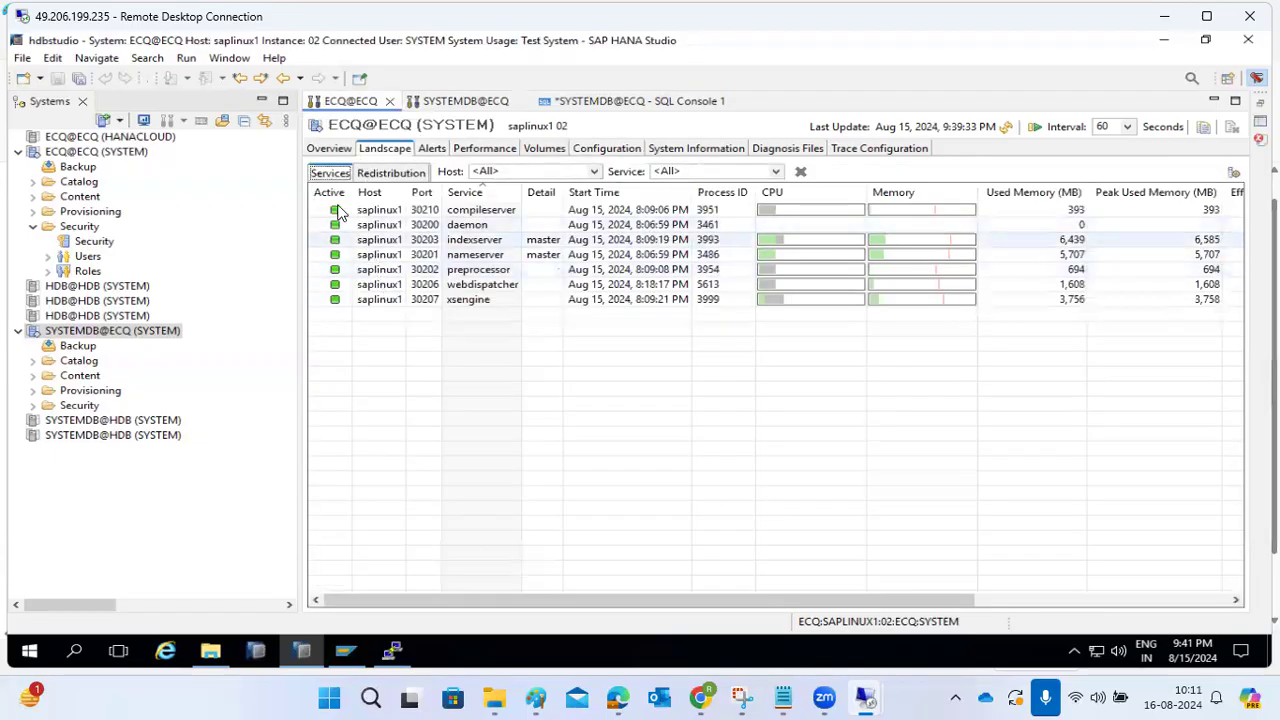
pyautogui.click(324, 150)
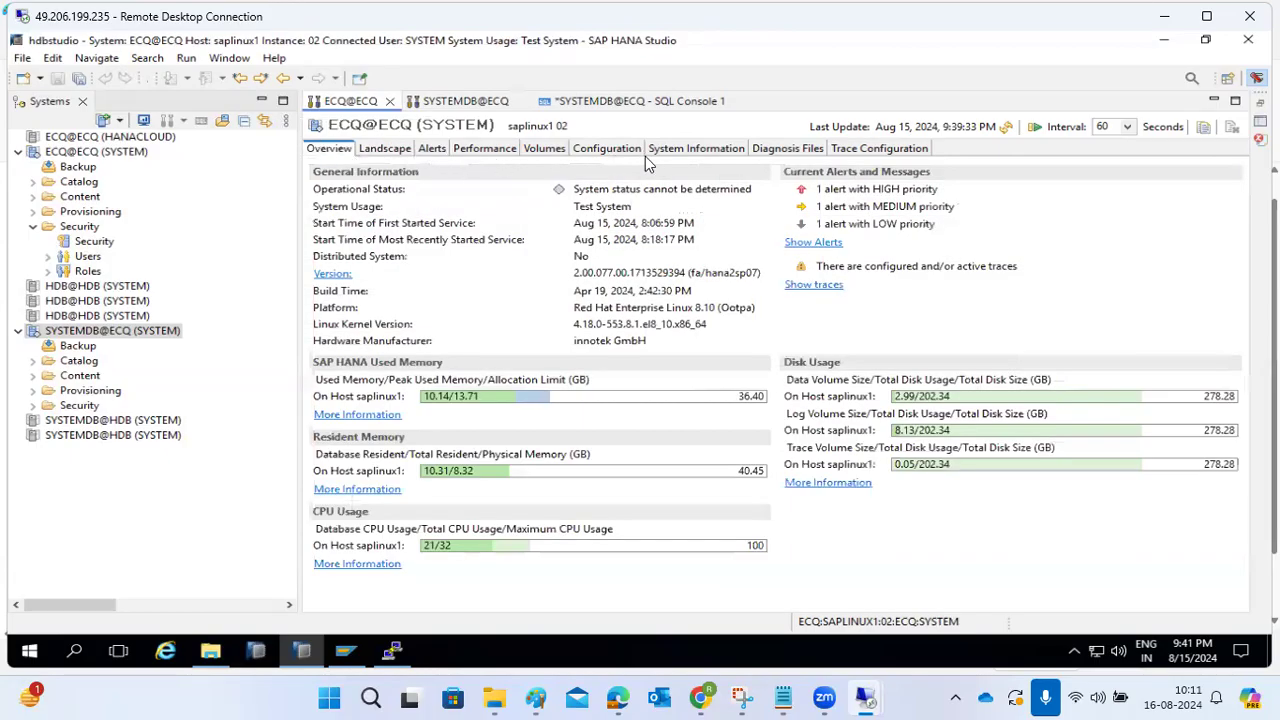
# - Return to SYSTEMDB@ECQ's configuration and expand the memorymanager section of global.ini
pyautogui.click(476, 107)
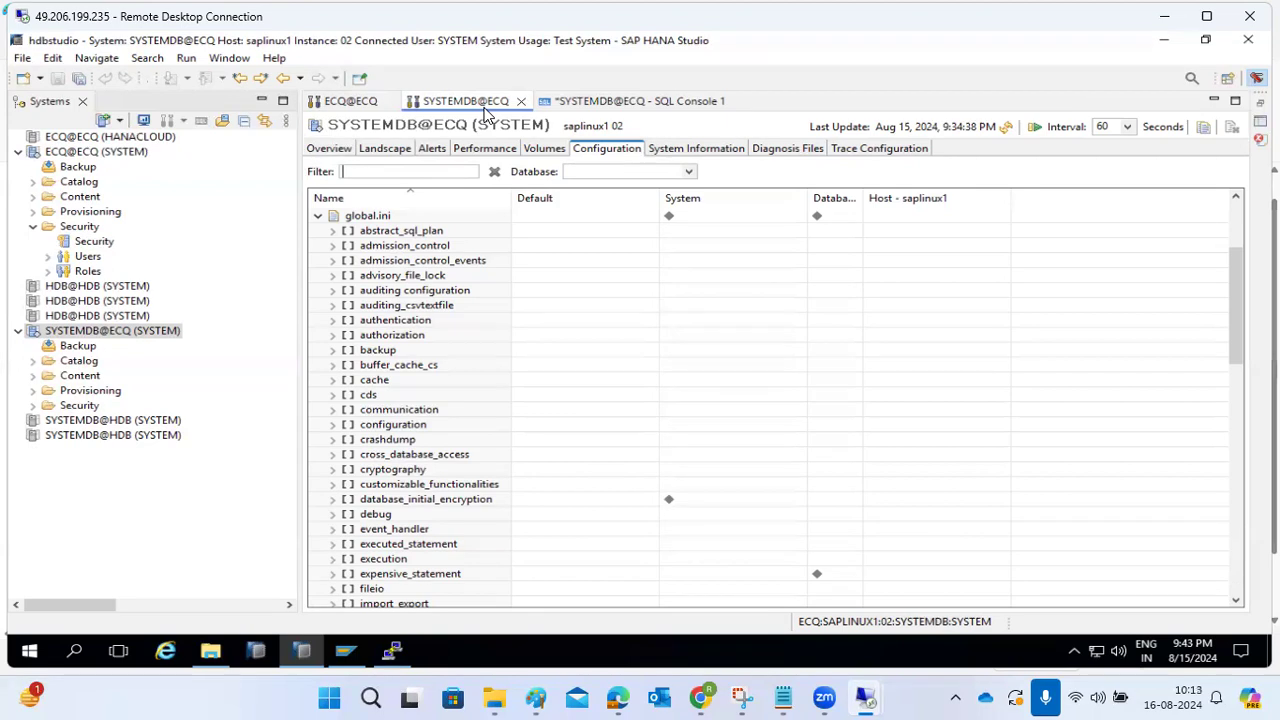
pyautogui.click(370, 103)
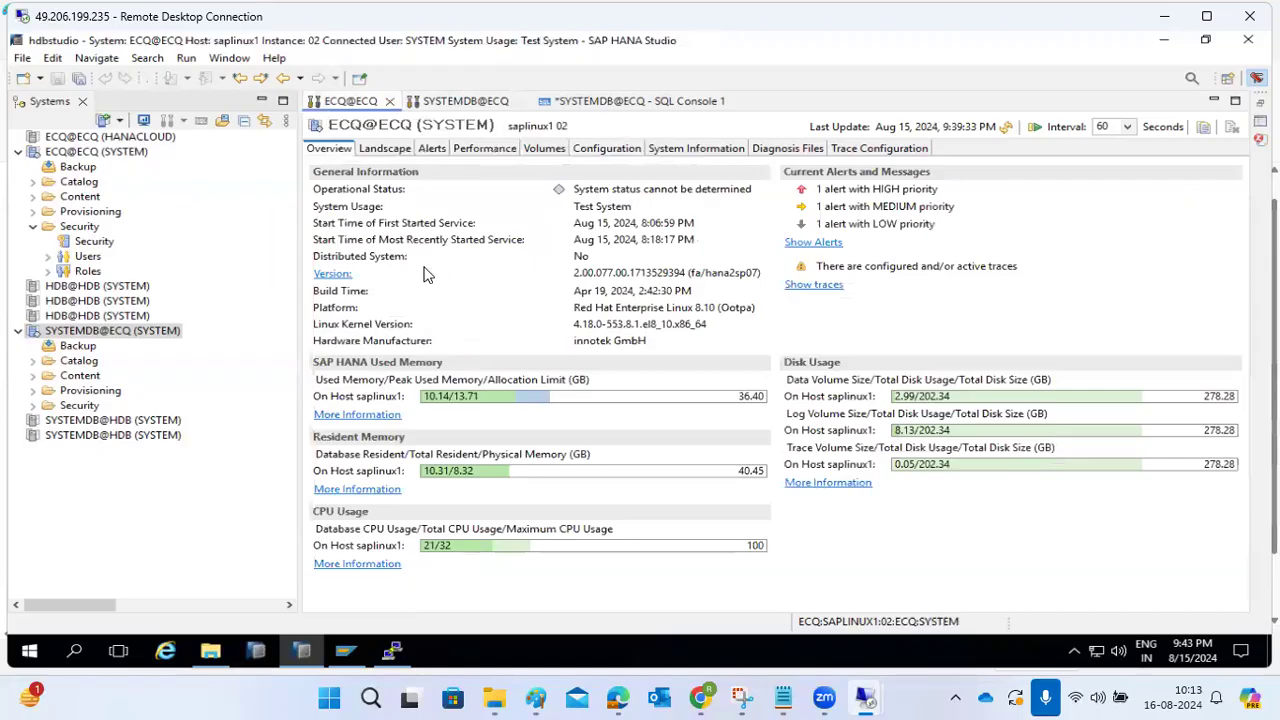
pyautogui.click(590, 103)
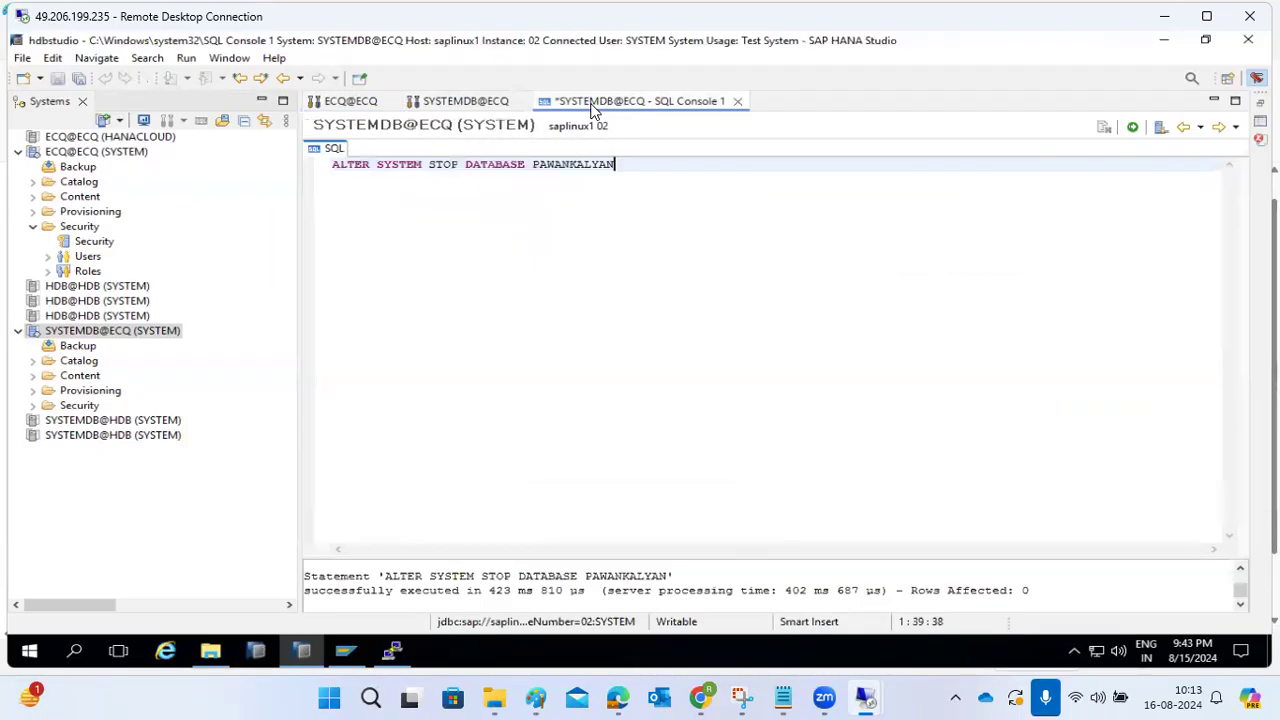
pyautogui.click(460, 101)
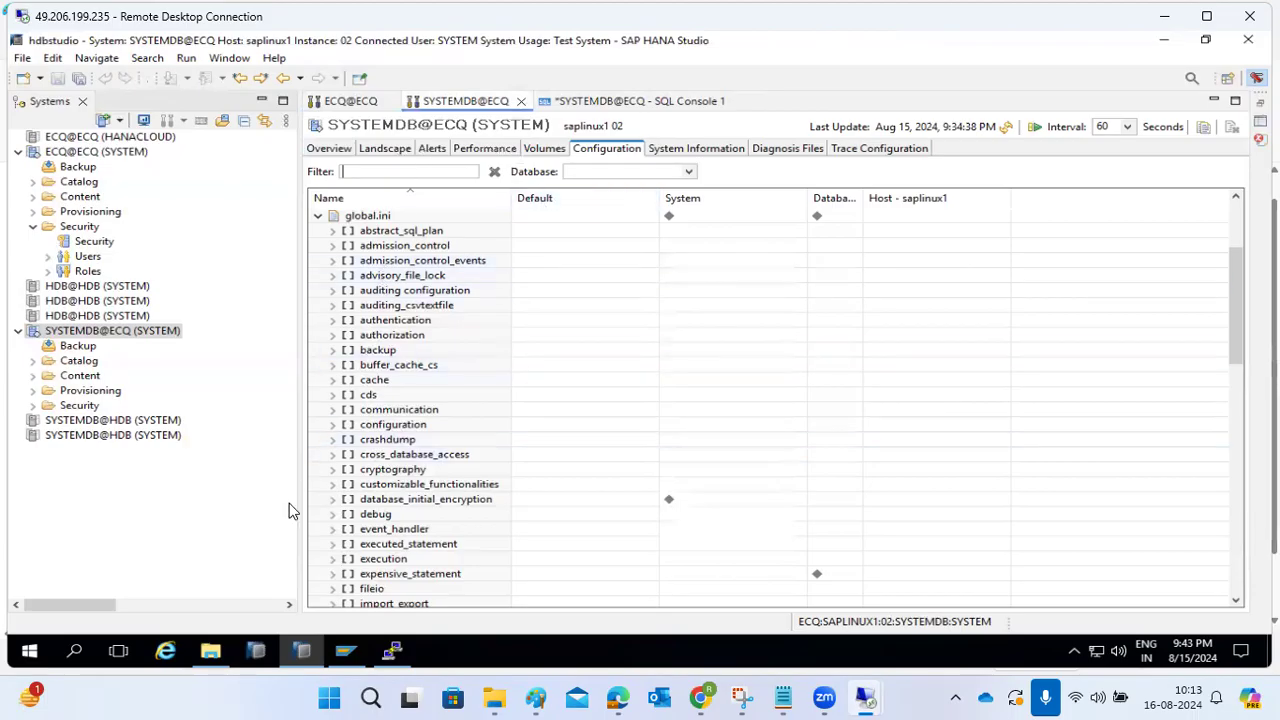
pyautogui.scroll(-2, 337, 455)
pyautogui.scroll(-10, 337, 455)
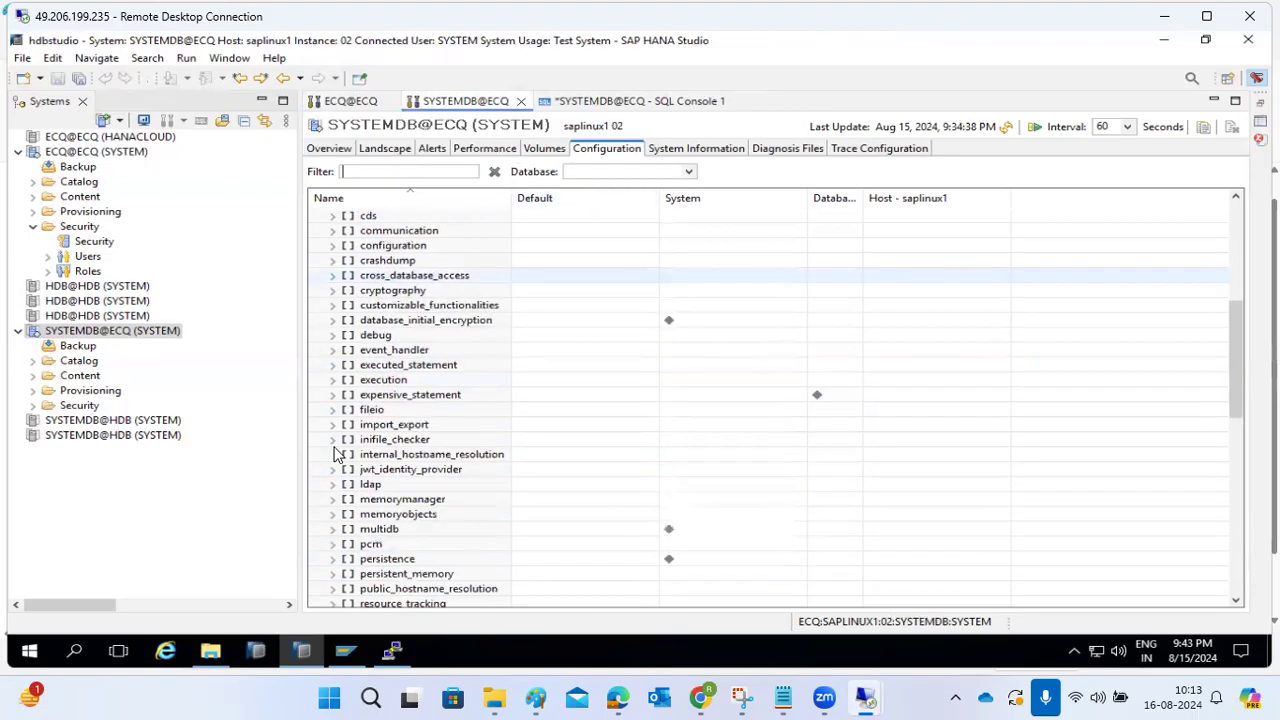
pyautogui.scroll(5, 337, 455)
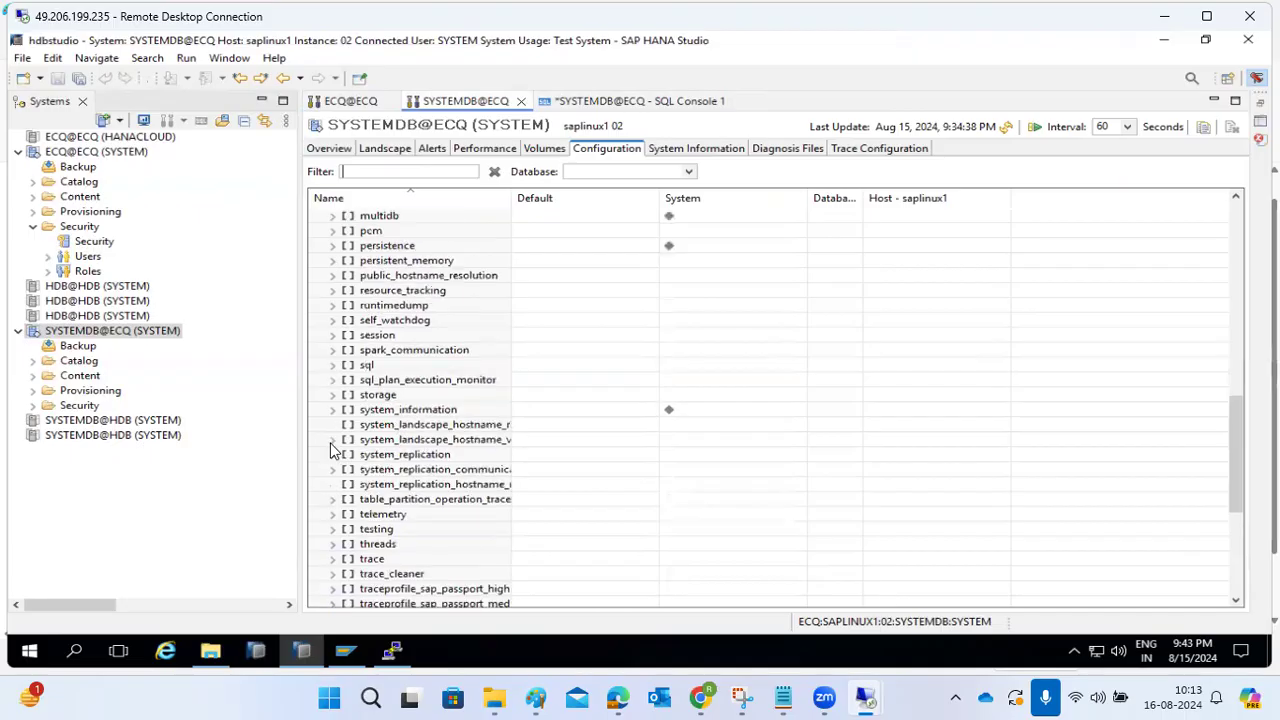
pyautogui.scroll(2, 333, 368)
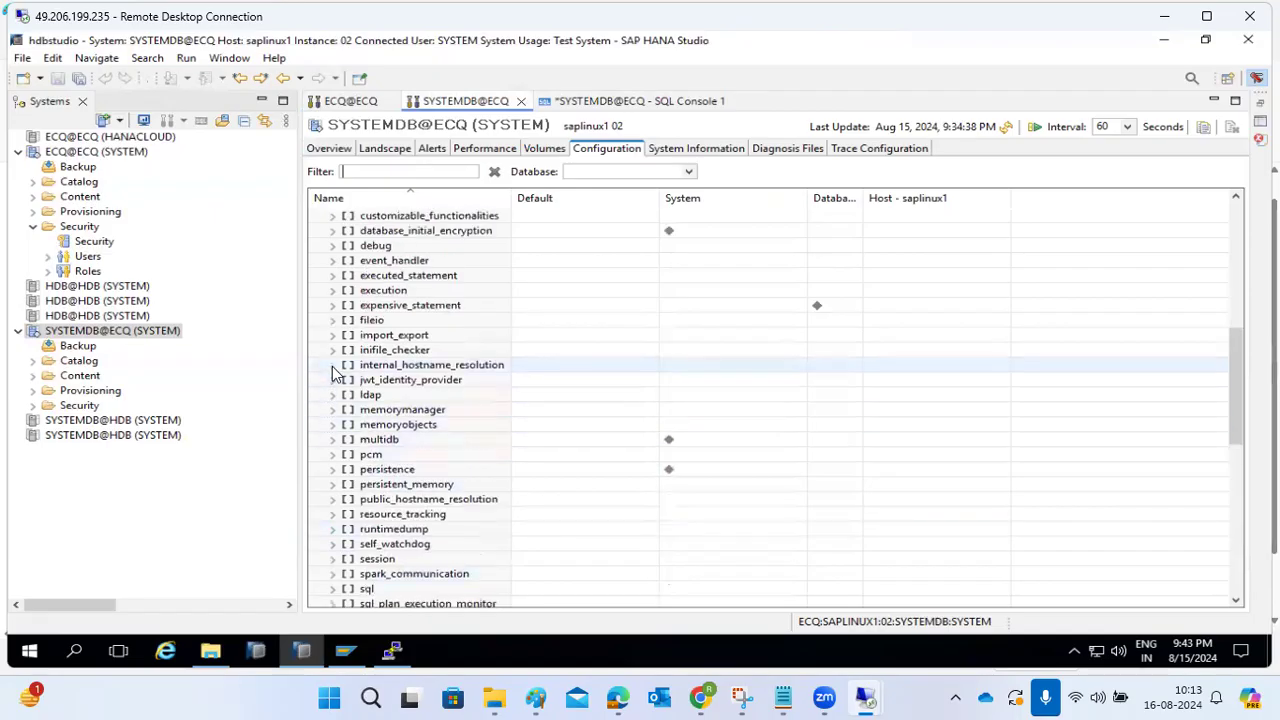
pyautogui.scroll(-2, 333, 368)
pyautogui.scroll(-1, 332, 366)
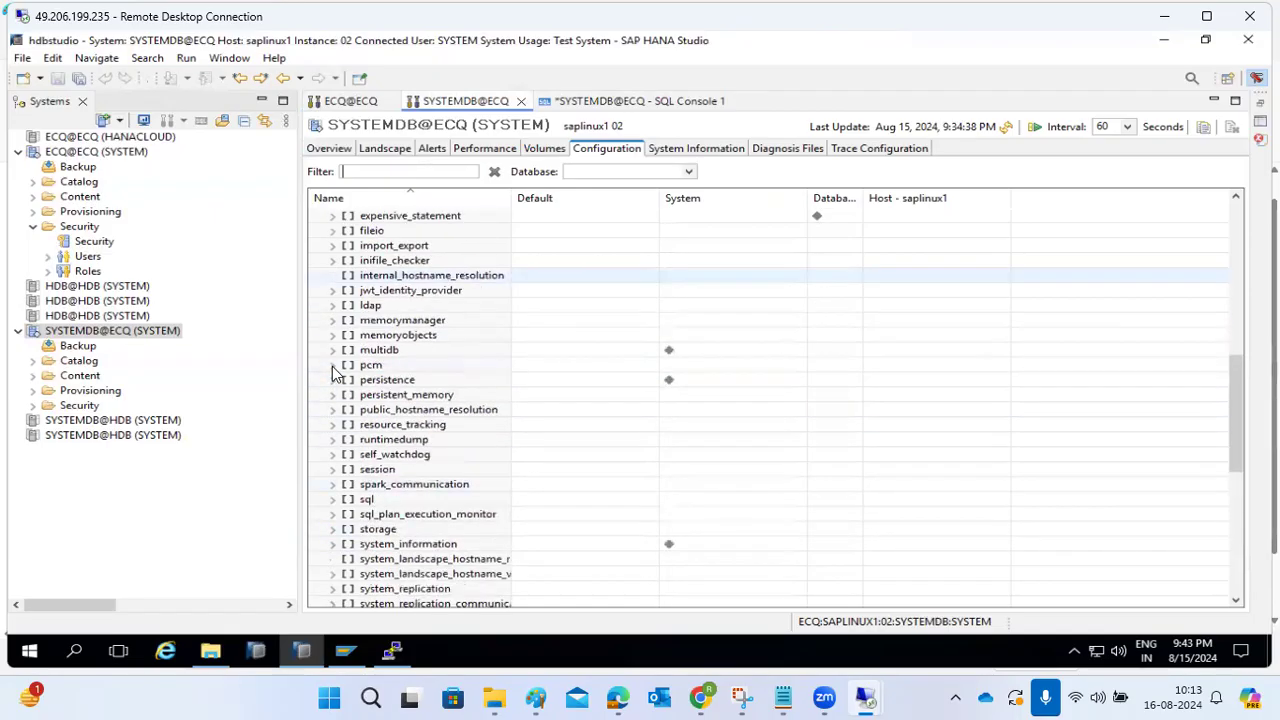
pyautogui.scroll(9, 332, 366)
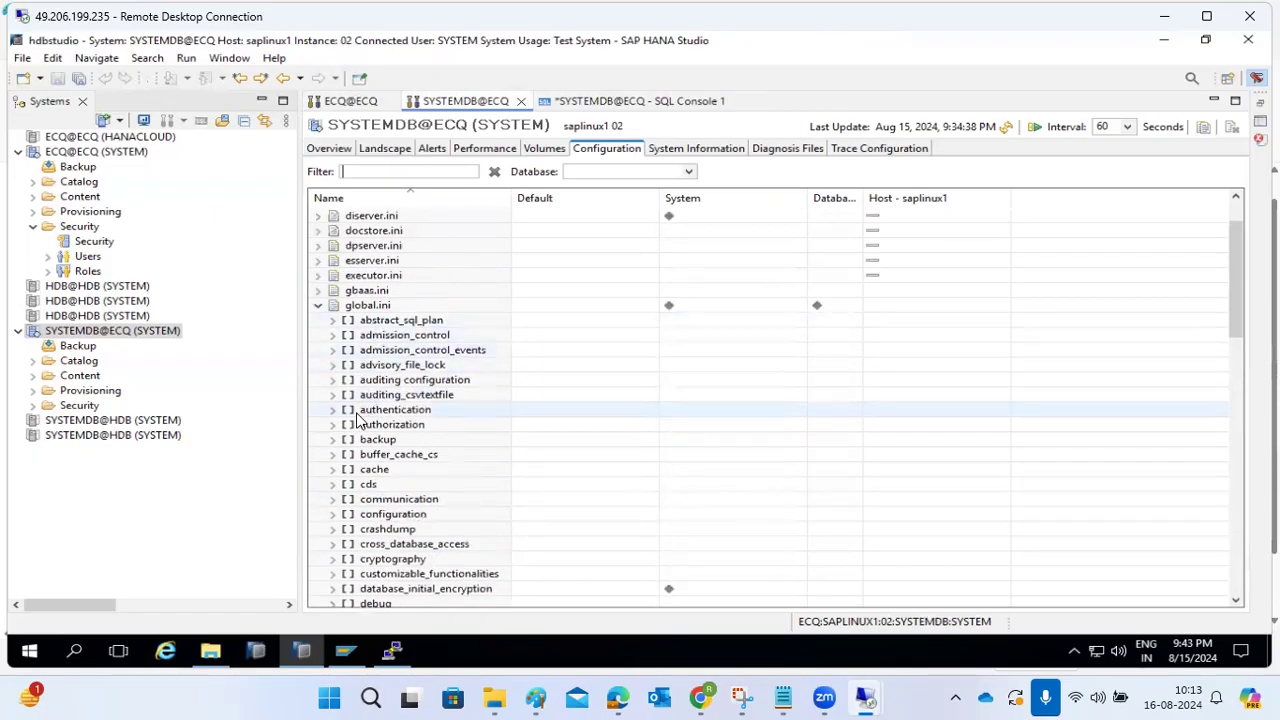
pyautogui.scroll(-1, 340, 455)
pyautogui.scroll(-5, 340, 460)
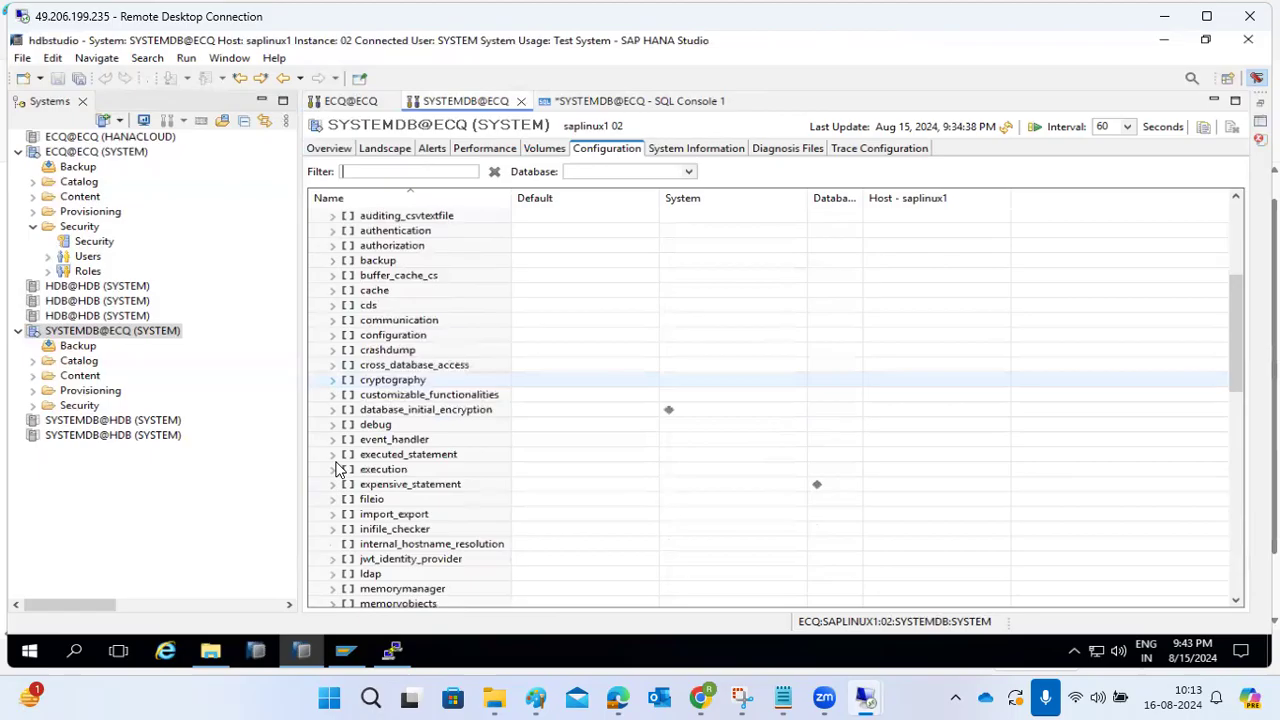
pyautogui.click(332, 499)
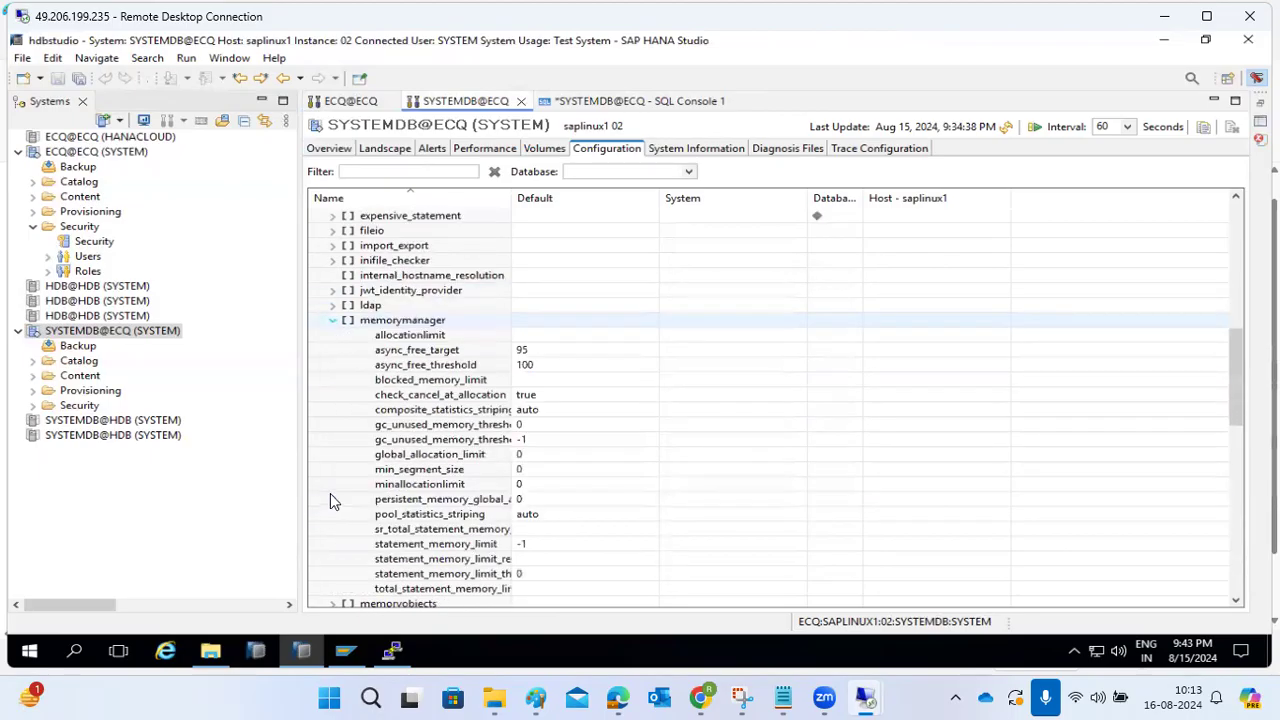
# - Set the system-level value of global_allocation_limit to 30000 in SYSTEMDB@ECQ's memorymanager section and save it
pyautogui.doubleClick(459, 454)
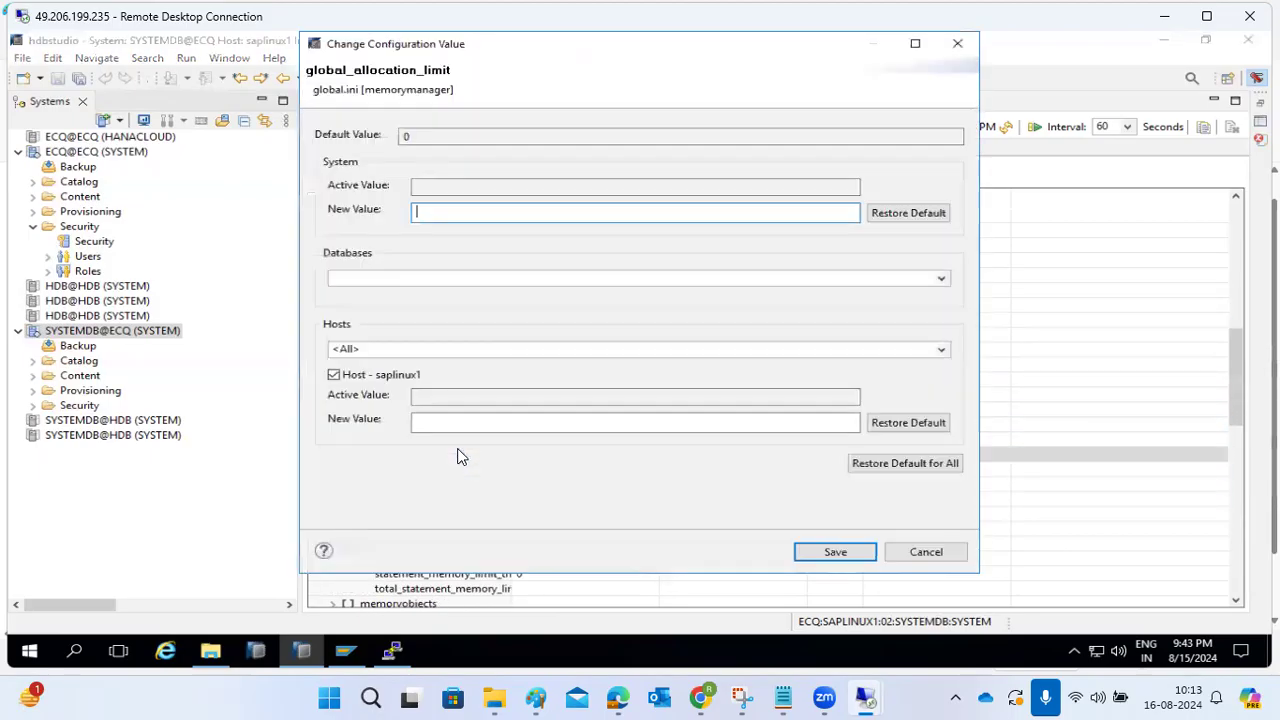
pyautogui.write('30000')
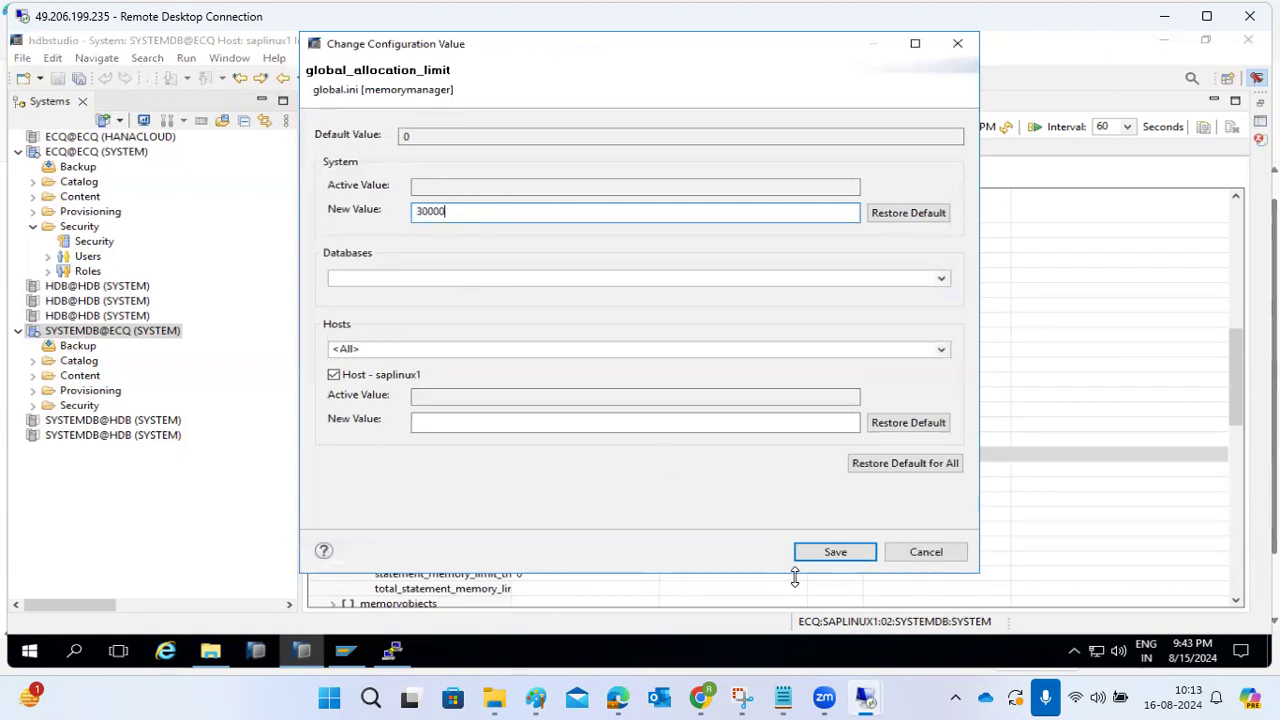
pyautogui.click(825, 556)
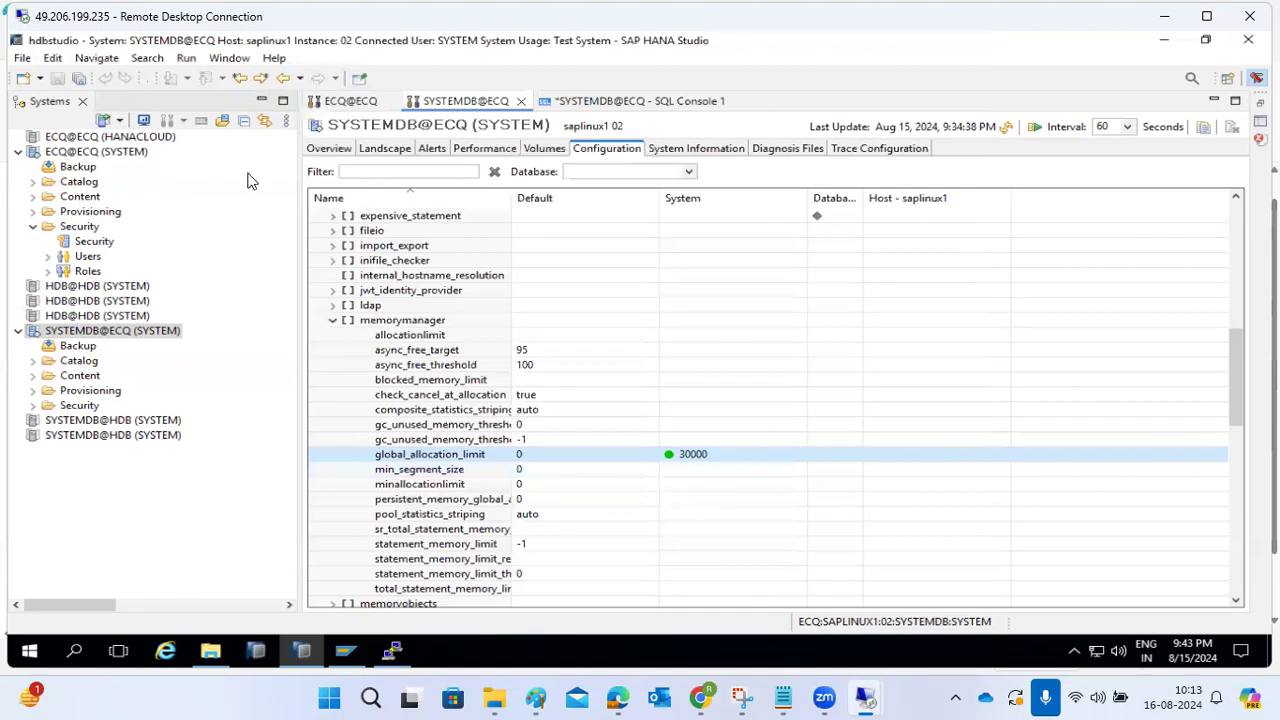
# - Refresh ECQ@ECQ's overview and compare its memory allocation limit with the global_allocation_limit set in SYSTEMDB@ECQ
pyautogui.click(350, 101)
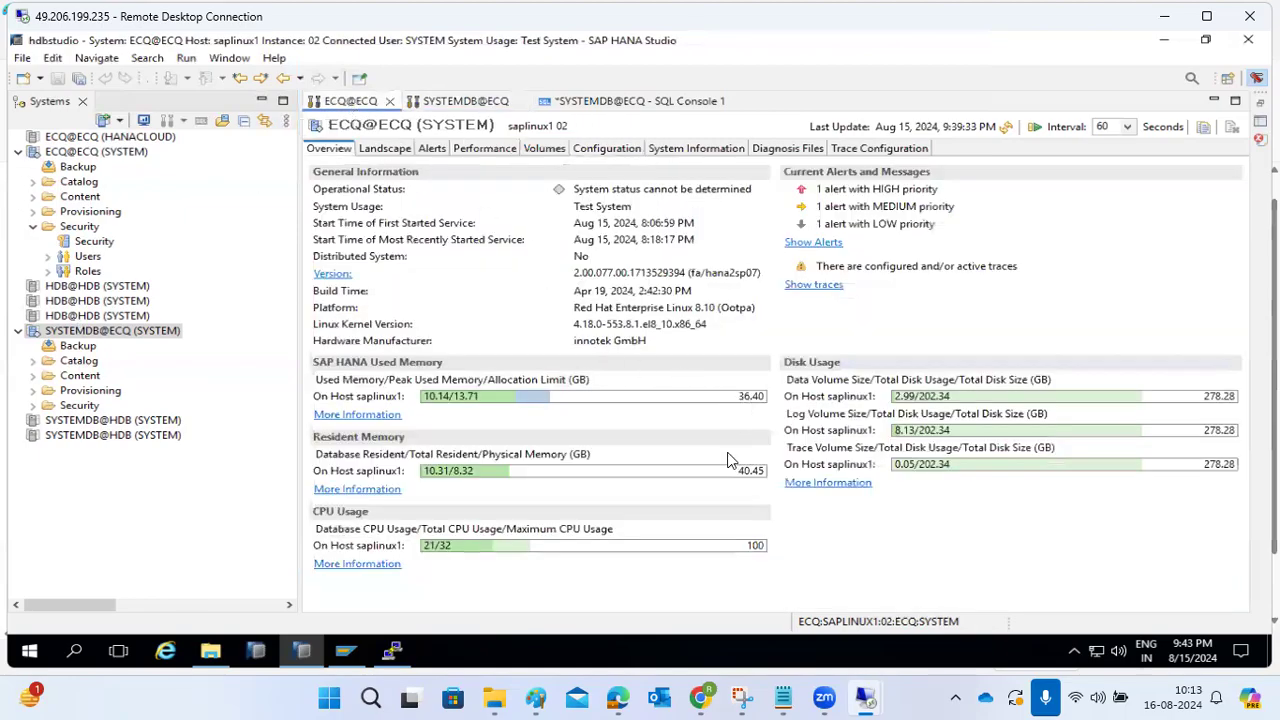
pyautogui.click(1007, 128)
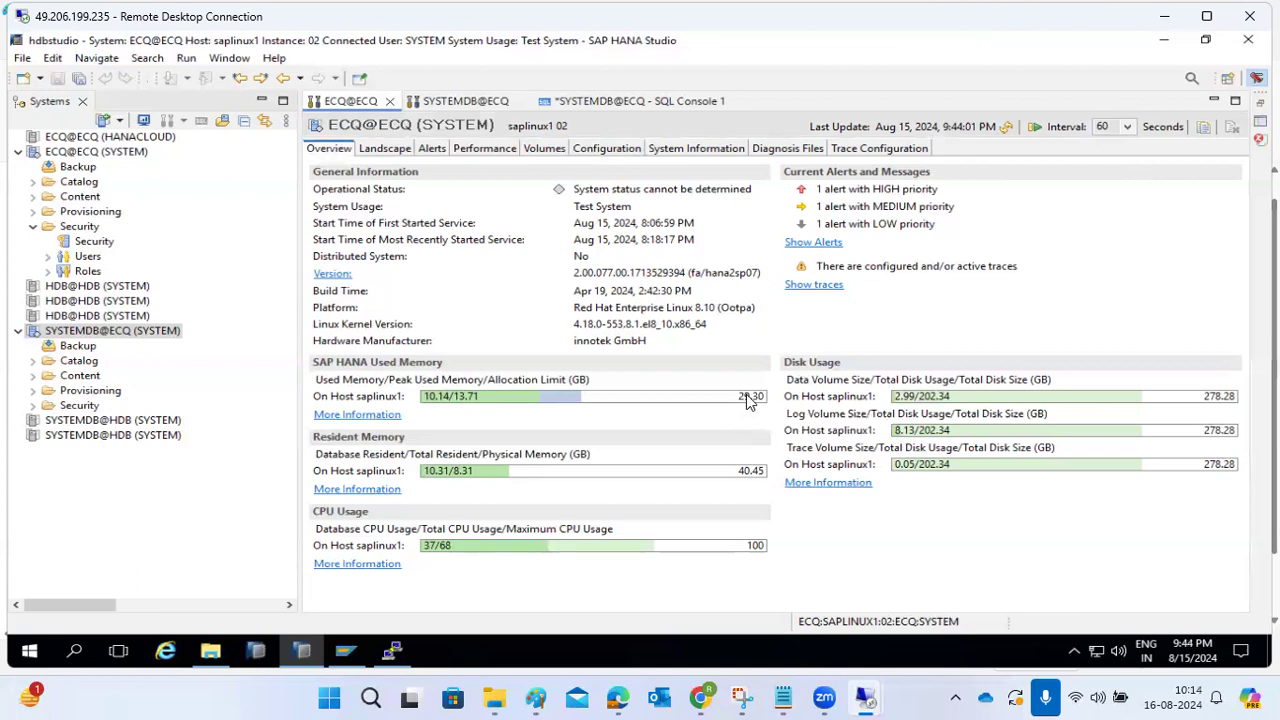
pyautogui.moveTo(748, 401)
pyautogui.click(498, 104)
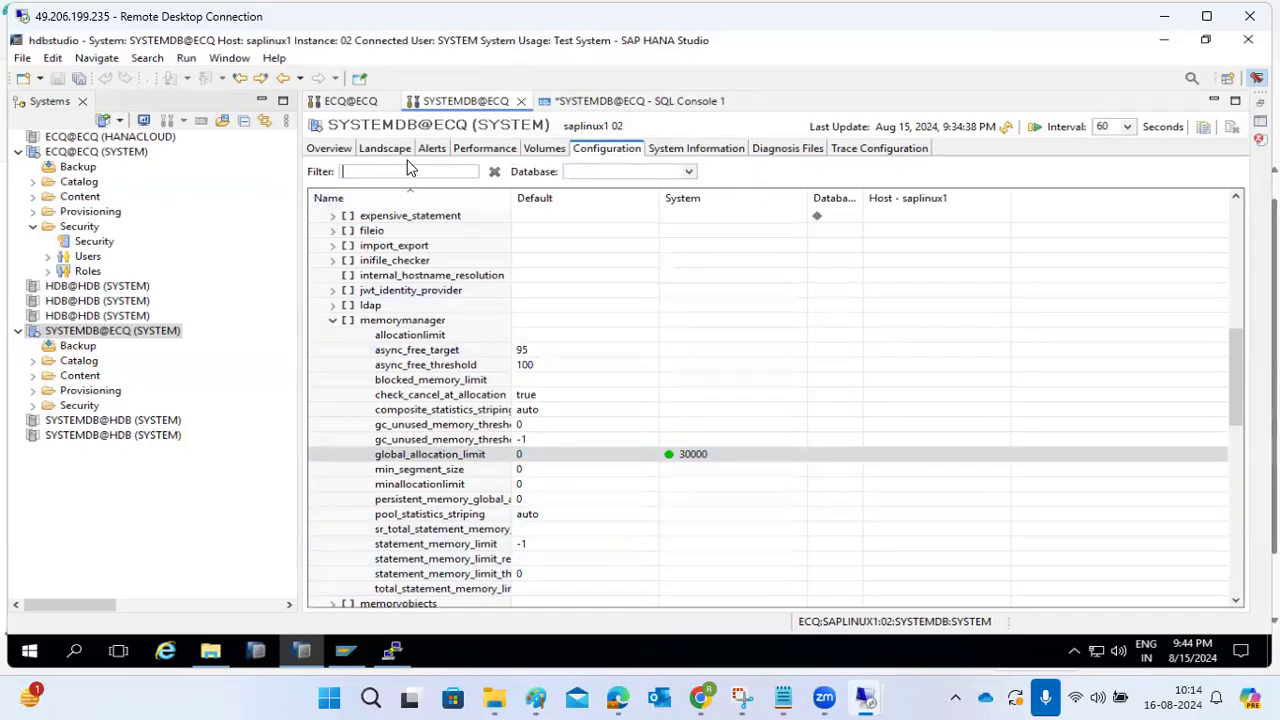
pyautogui.click(357, 101)
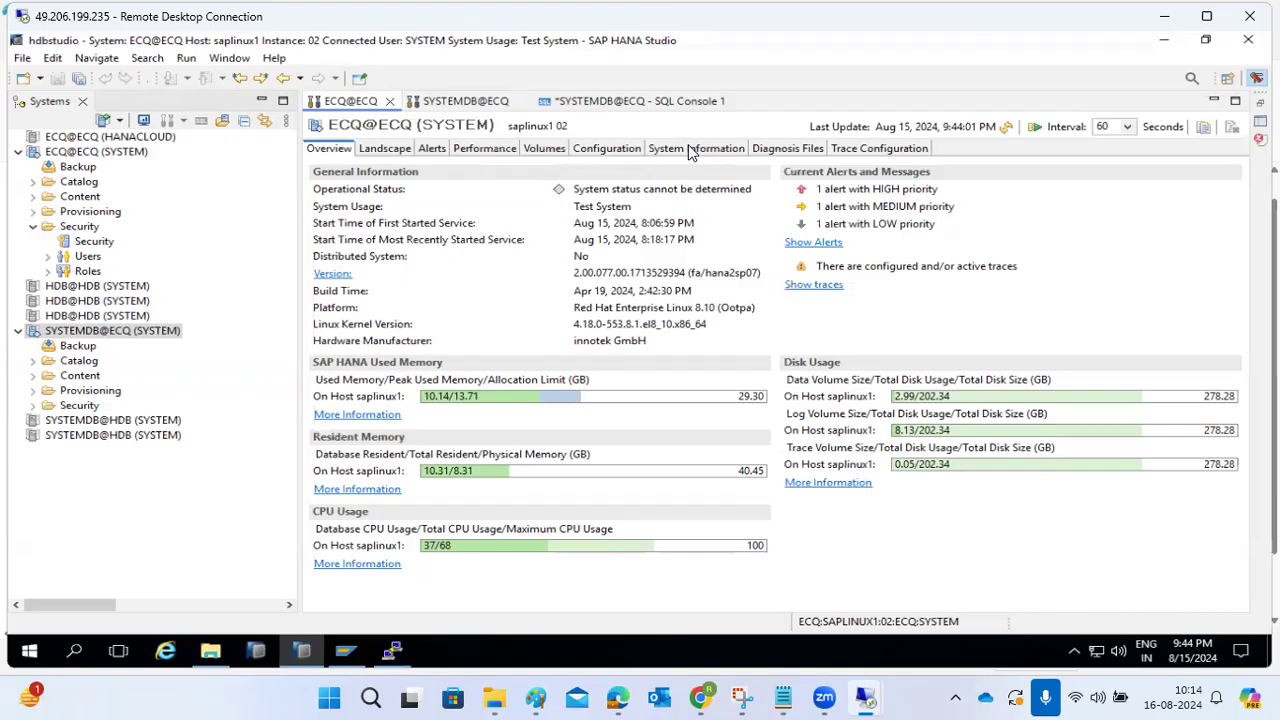
# - Set the system-level value of statement_memory_limit to 4096 in SYSTEMDB@ECQ's memorymanager section and save it
pyautogui.click(460, 102)
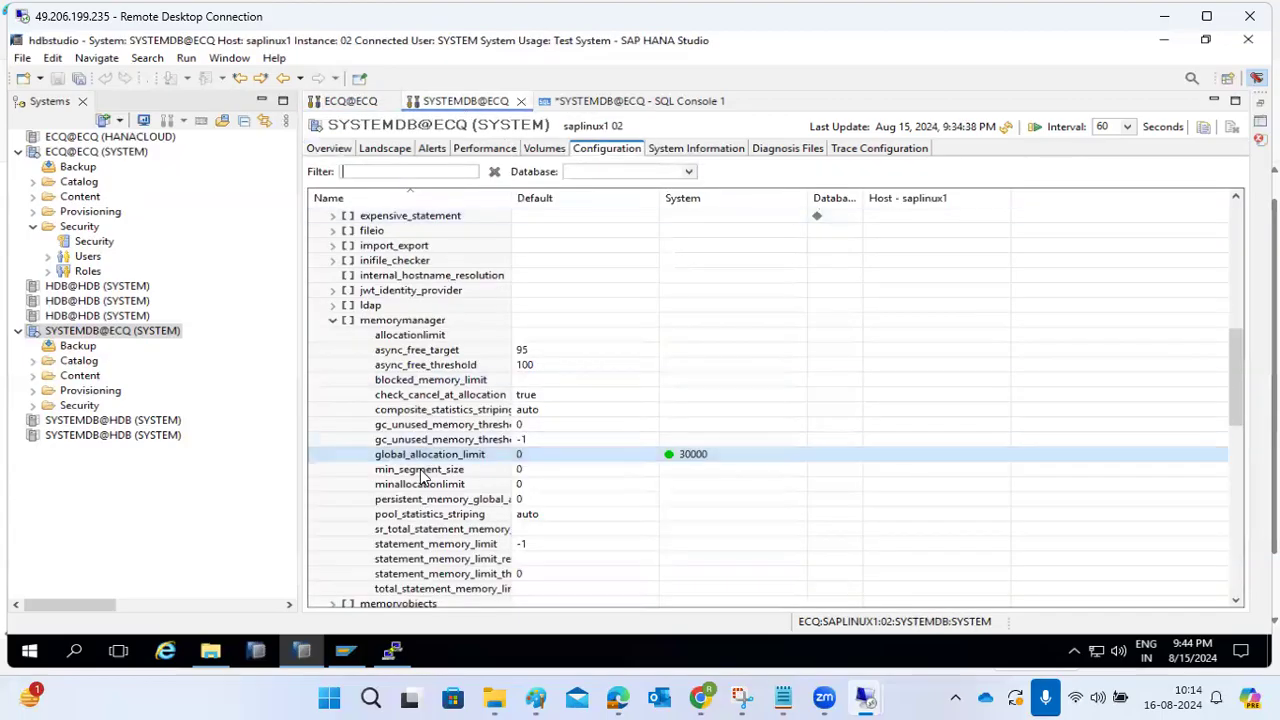
pyautogui.doubleClick(446, 545)
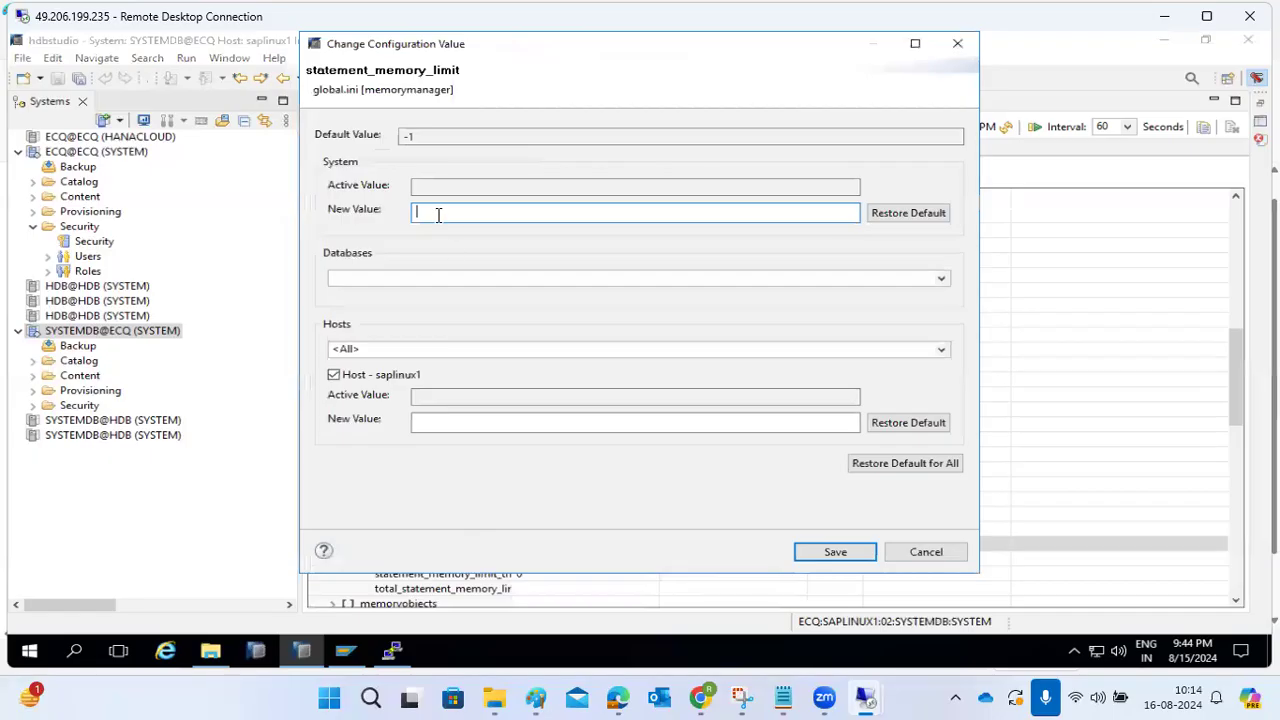
pyautogui.write('4096')
pyautogui.click(835, 551)
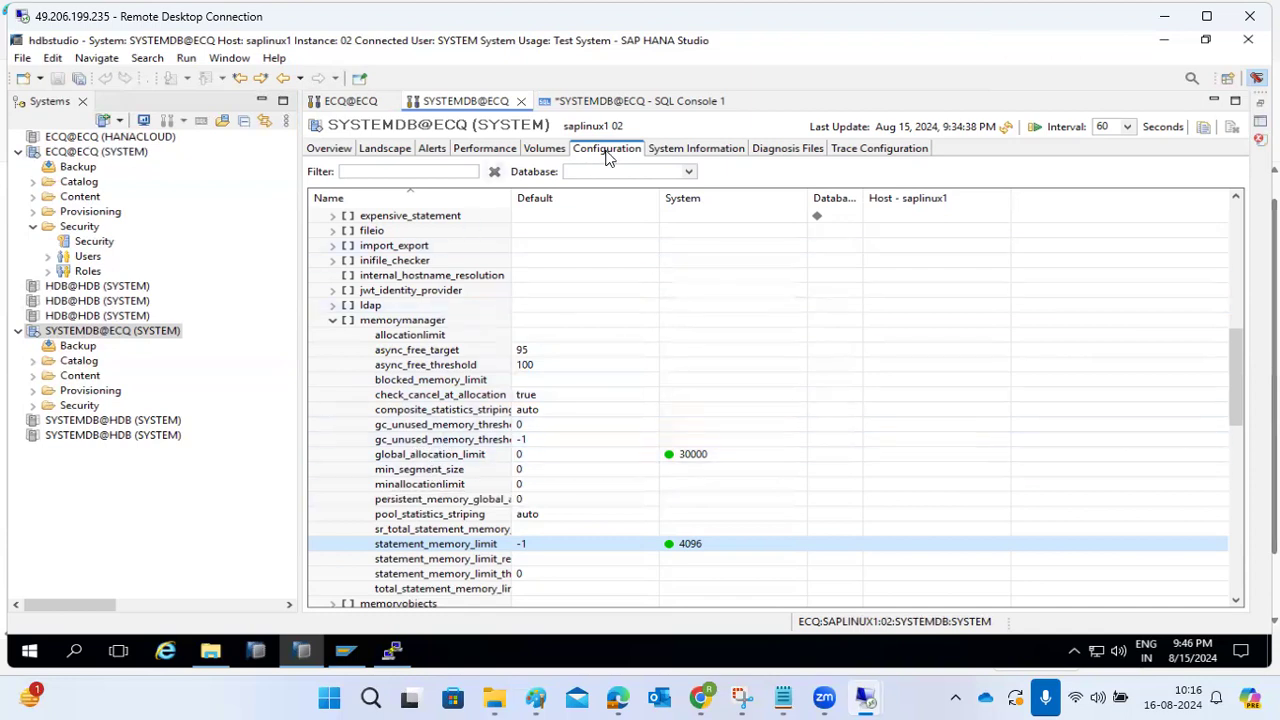
# - Collapse the memorymanager section and the global.ini file in SYSTEMDB@ECQ's configuration
pyautogui.click(335, 321)
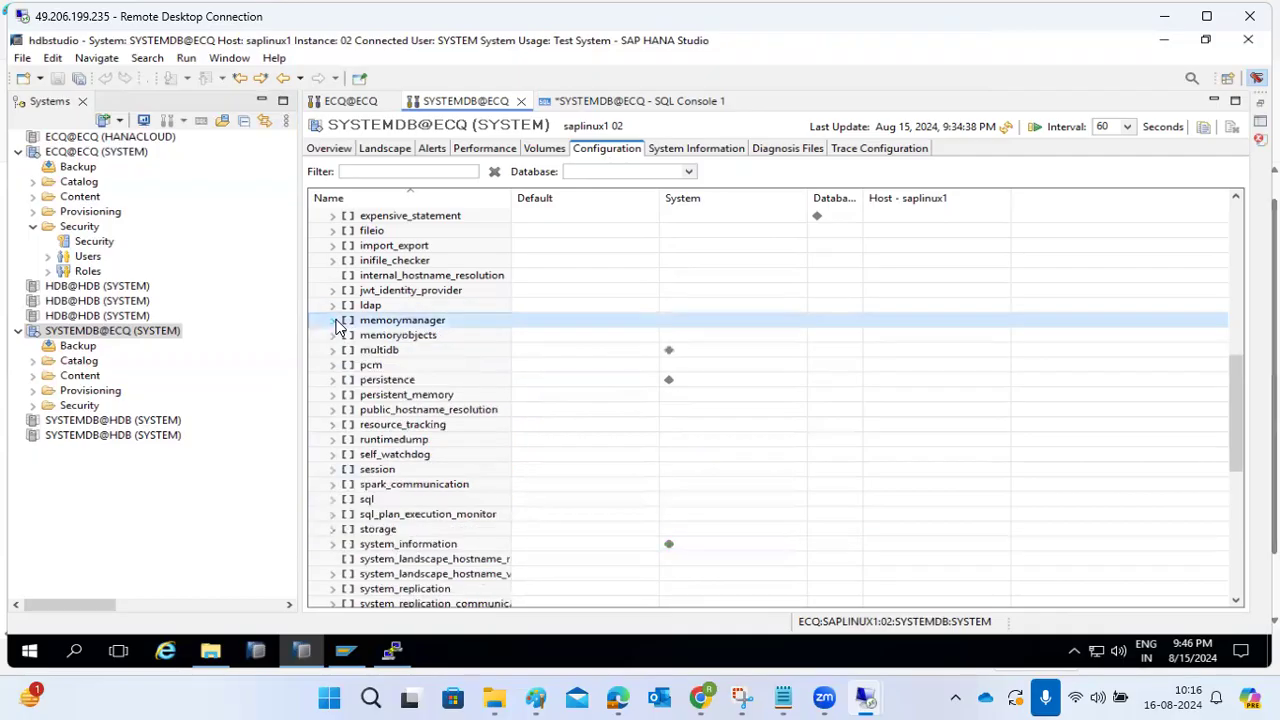
pyautogui.scroll(10, 337, 327)
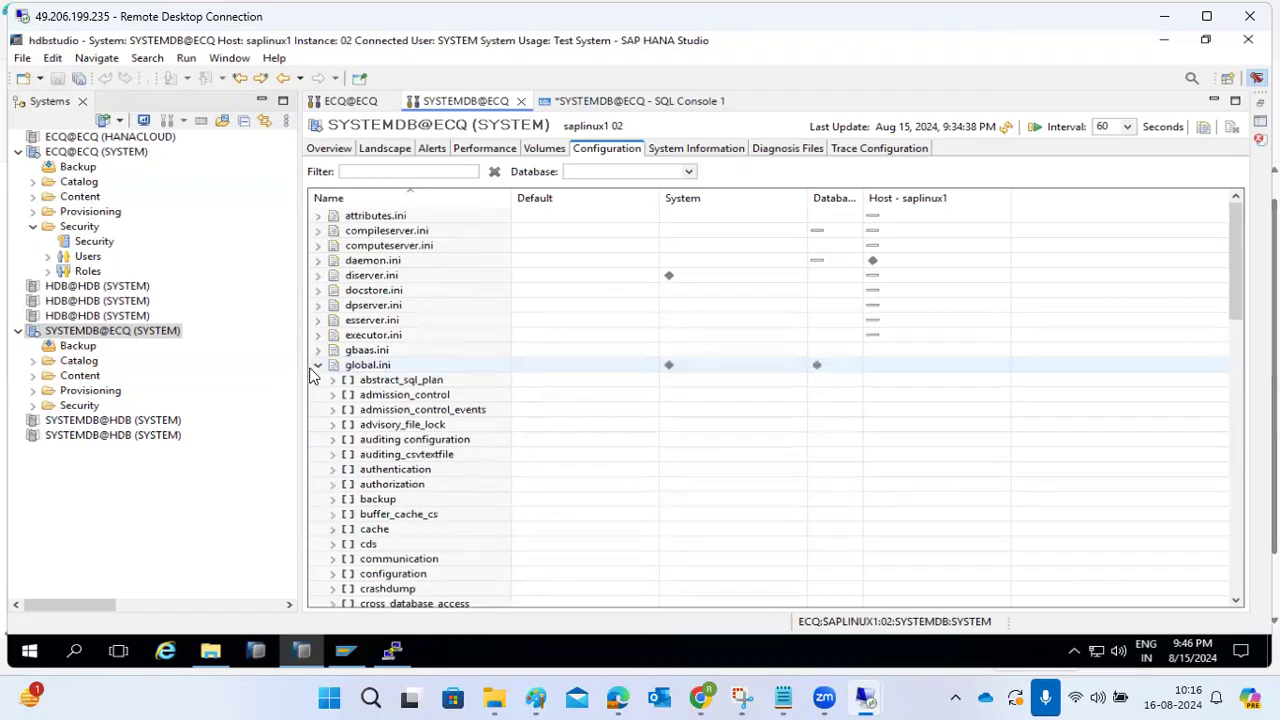
pyautogui.click(317, 366)
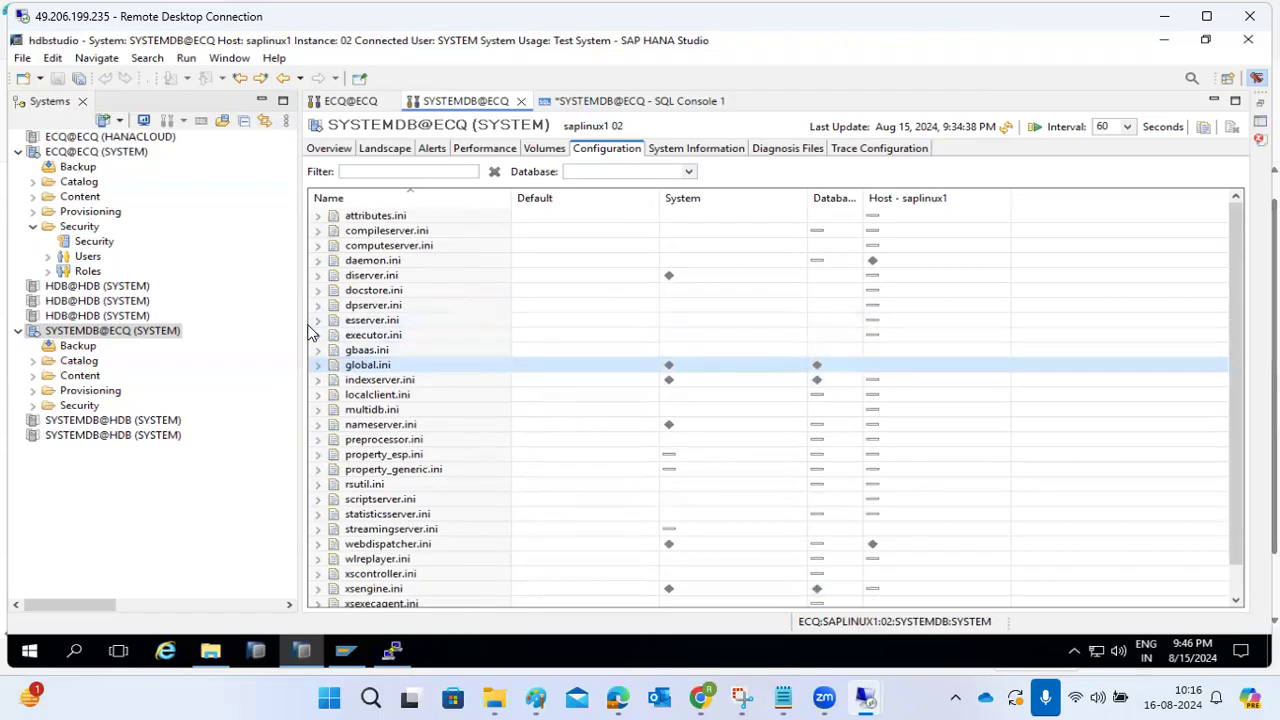
# - Expand nameserver.ini in SYSTEMDB@ECQ's configuration, look through its sections, and collapse it again
pyautogui.click(317, 425)
pyautogui.scroll(-13, 403, 409)
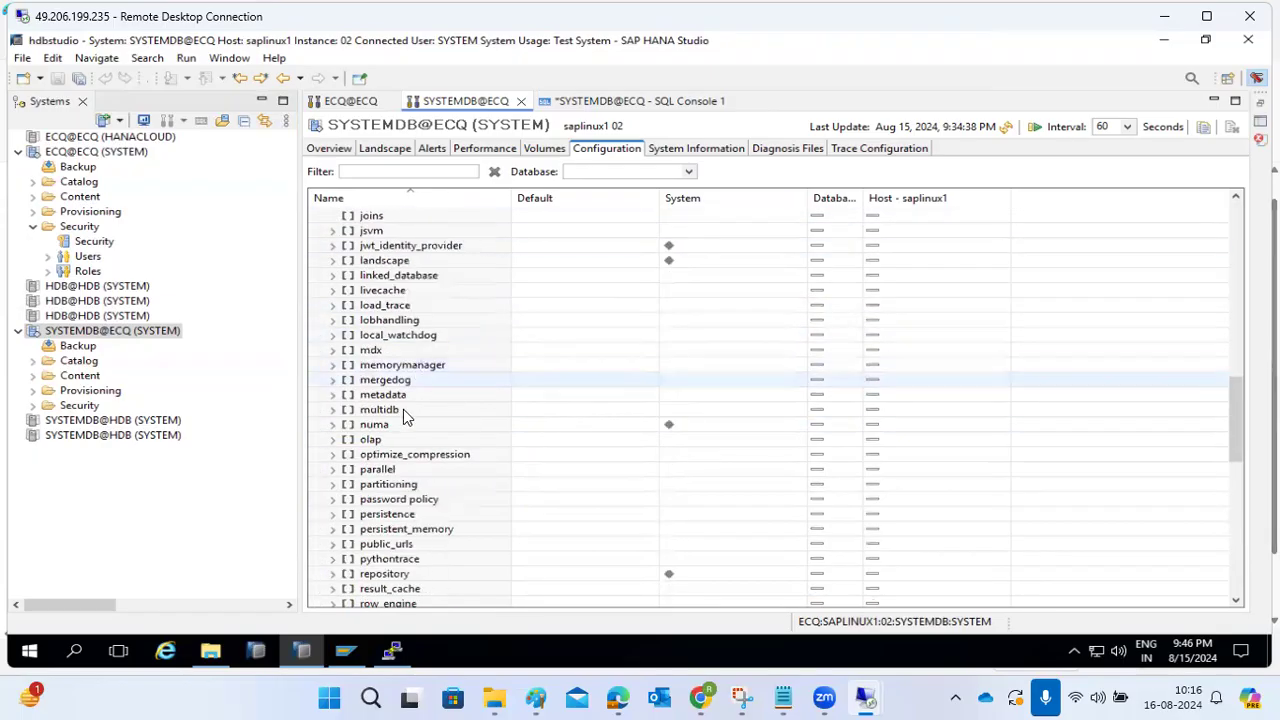
pyautogui.scroll(-14, 378, 462)
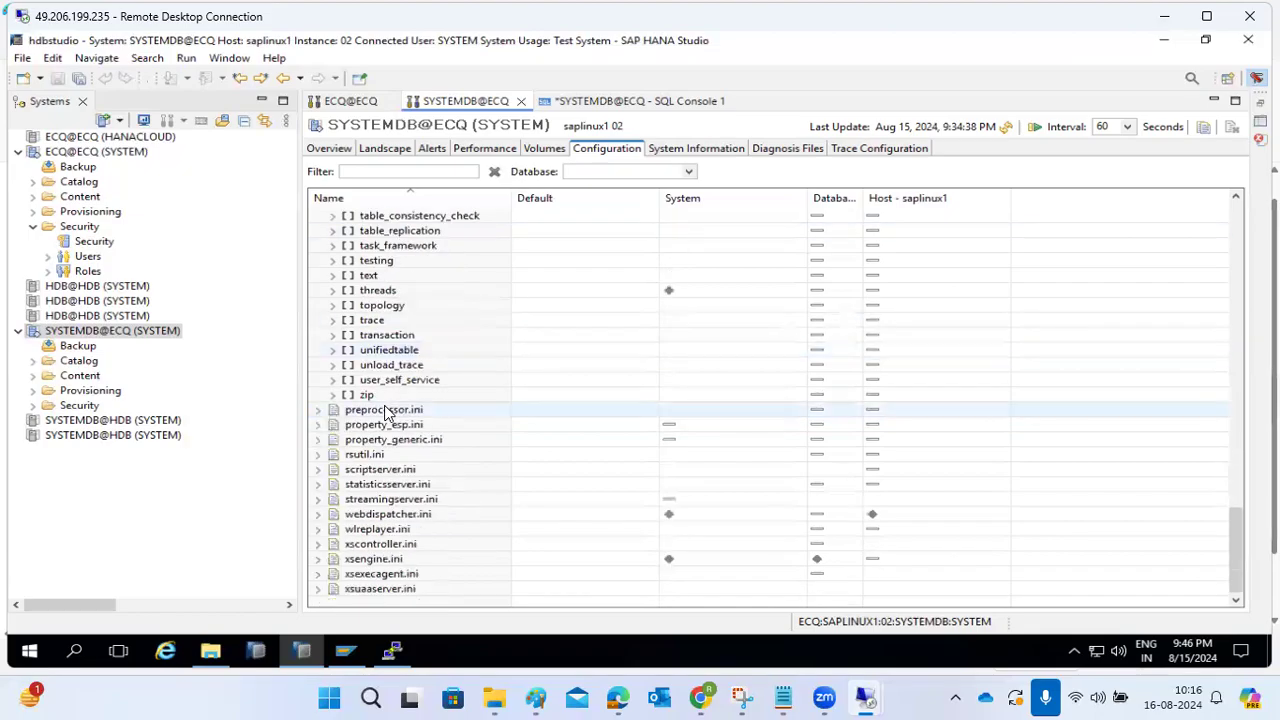
pyautogui.scroll(20, 350, 432)
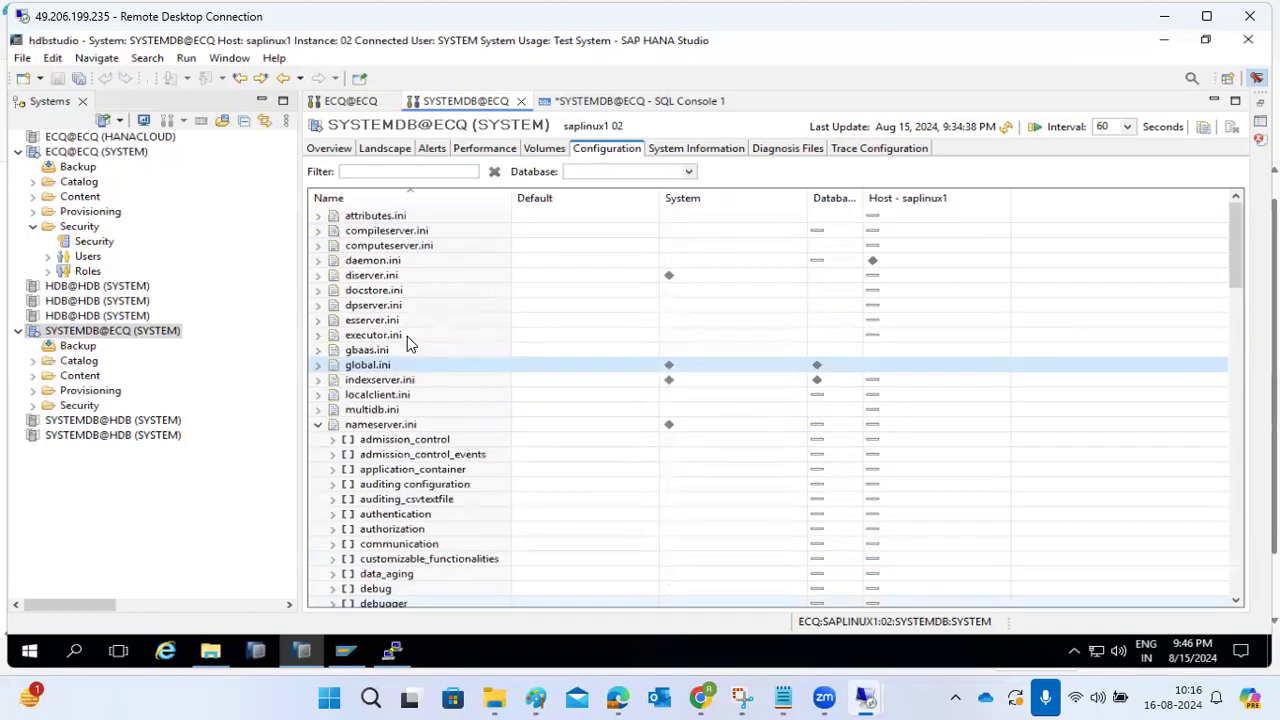
pyautogui.click(313, 428)
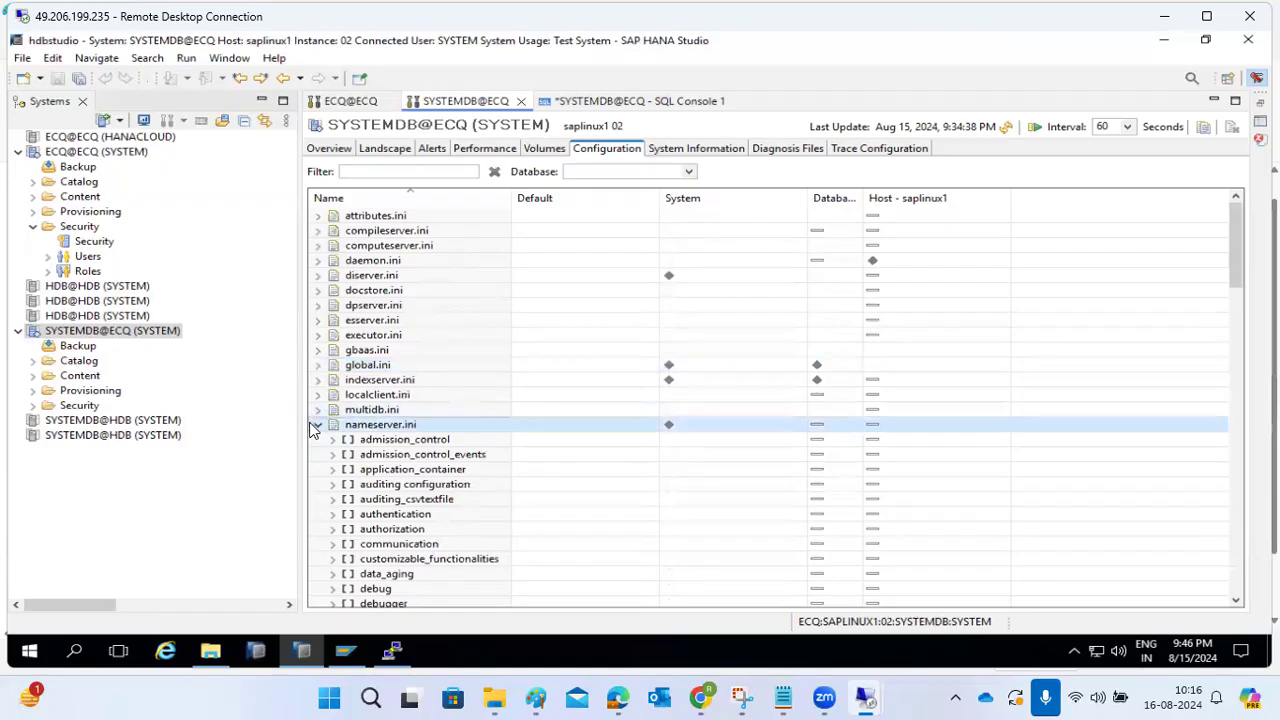
pyautogui.click(317, 426)
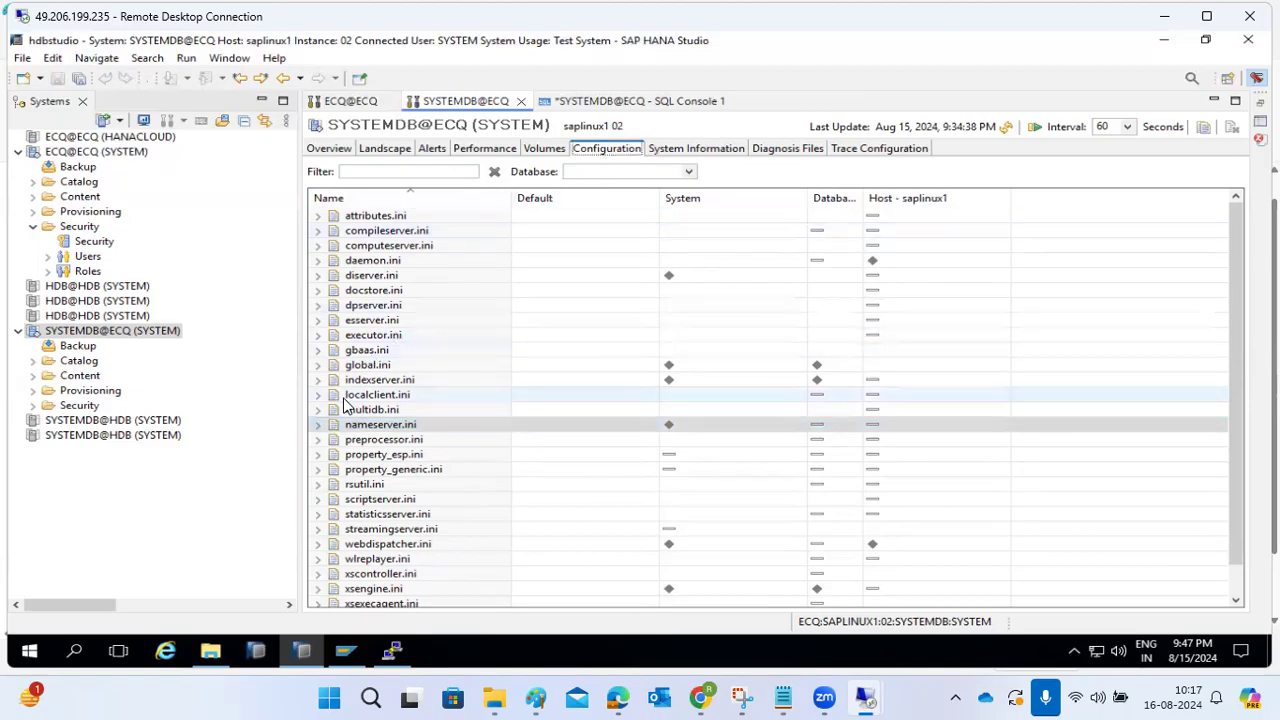
pyautogui.scroll(-1, 343, 403)
pyautogui.scroll(1, 343, 403)
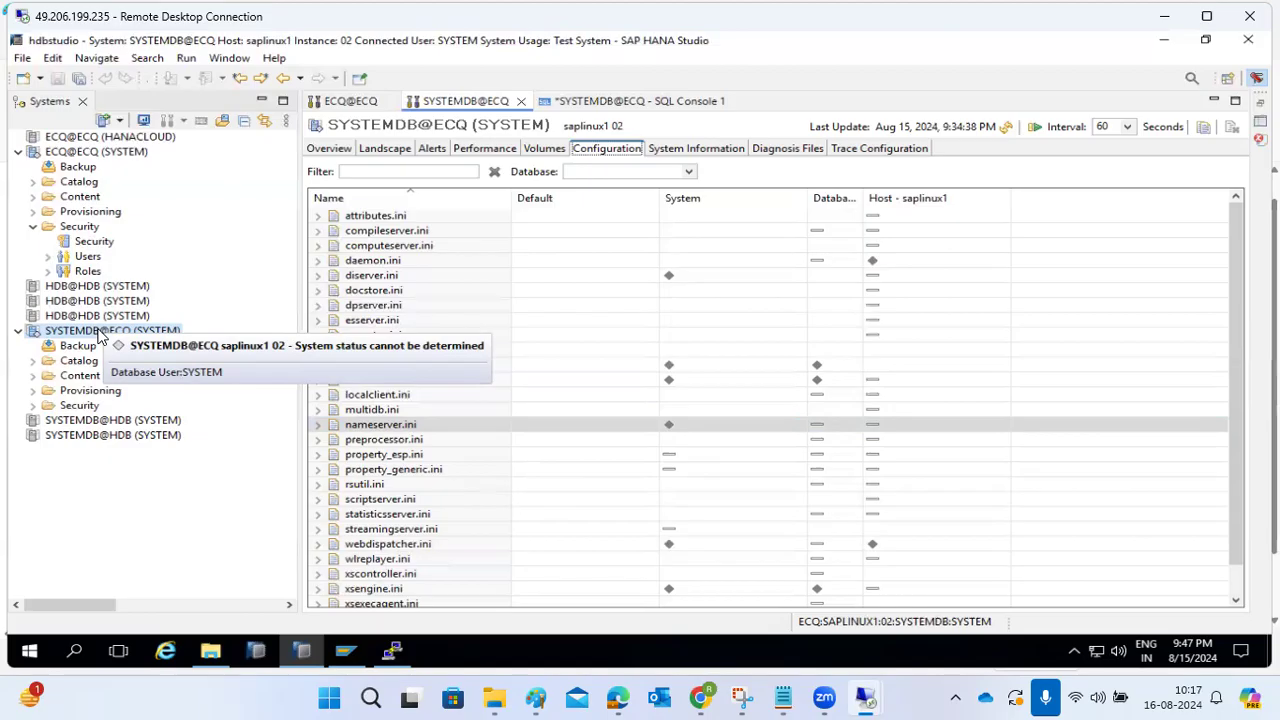
# - Switch to ECQ@ECQ's configuration and collapse its memorymanager section
pyautogui.click(380, 430)
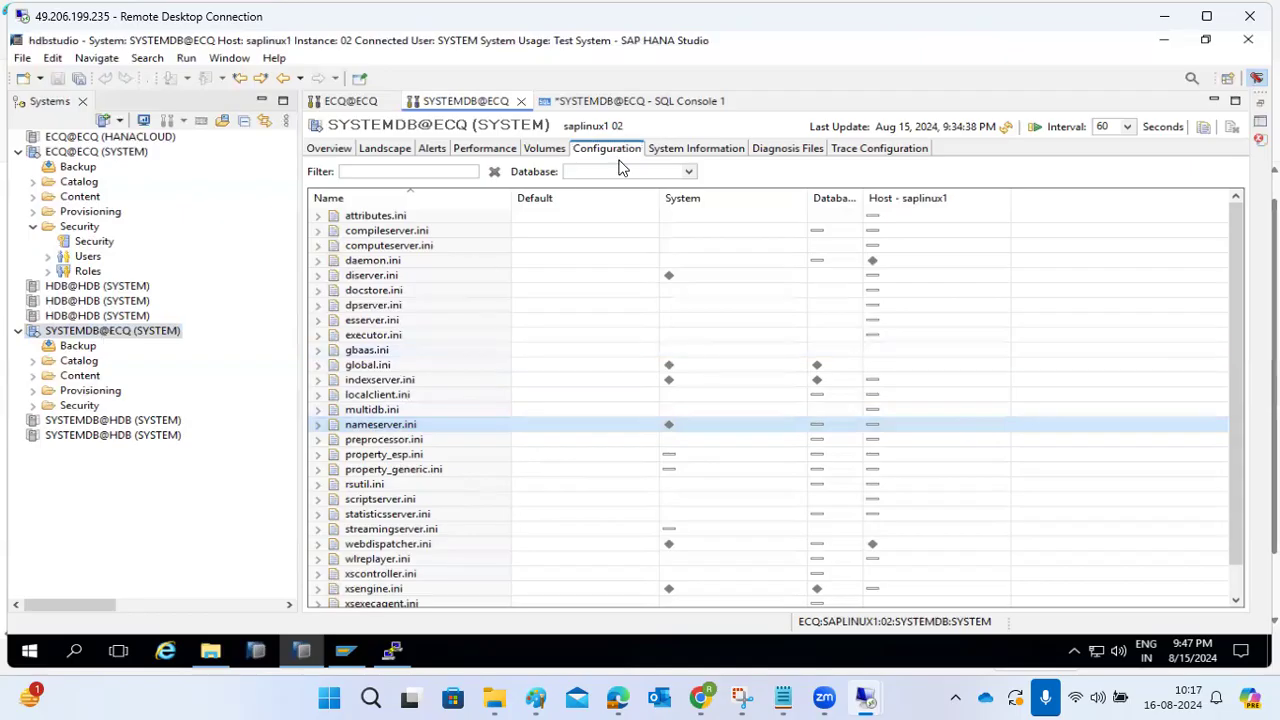
pyautogui.click(347, 104)
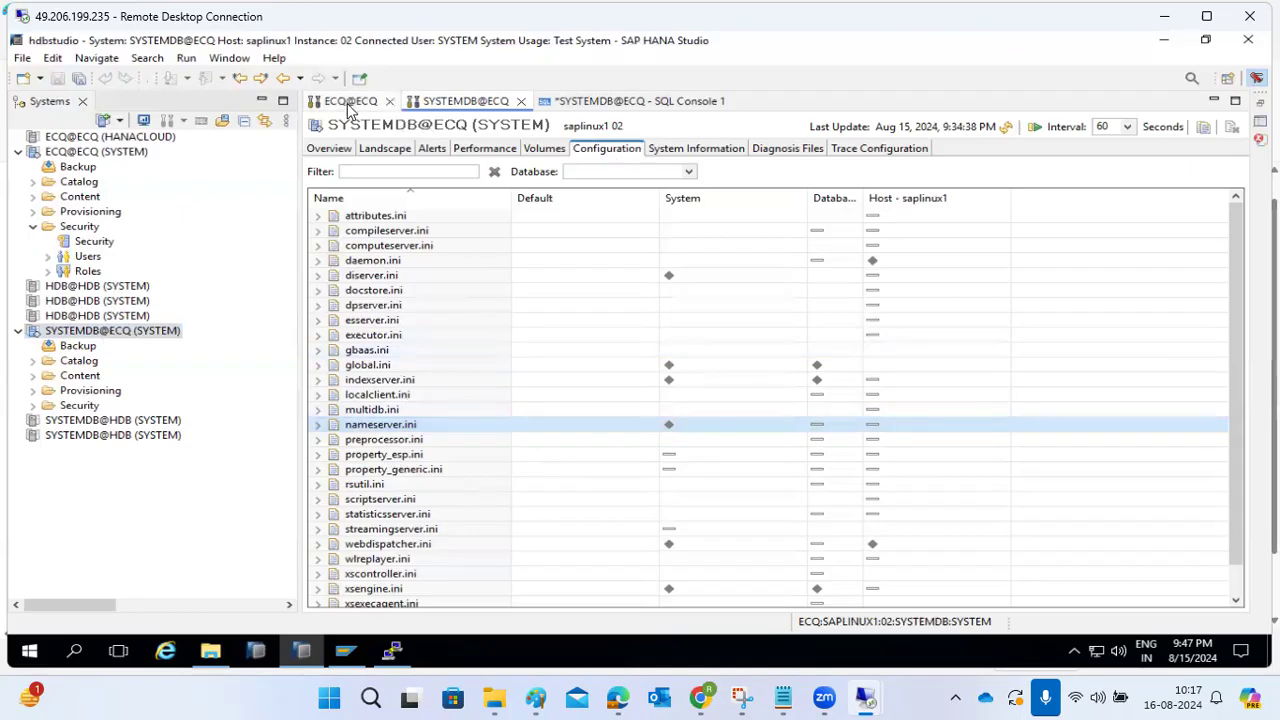
pyautogui.click(600, 148)
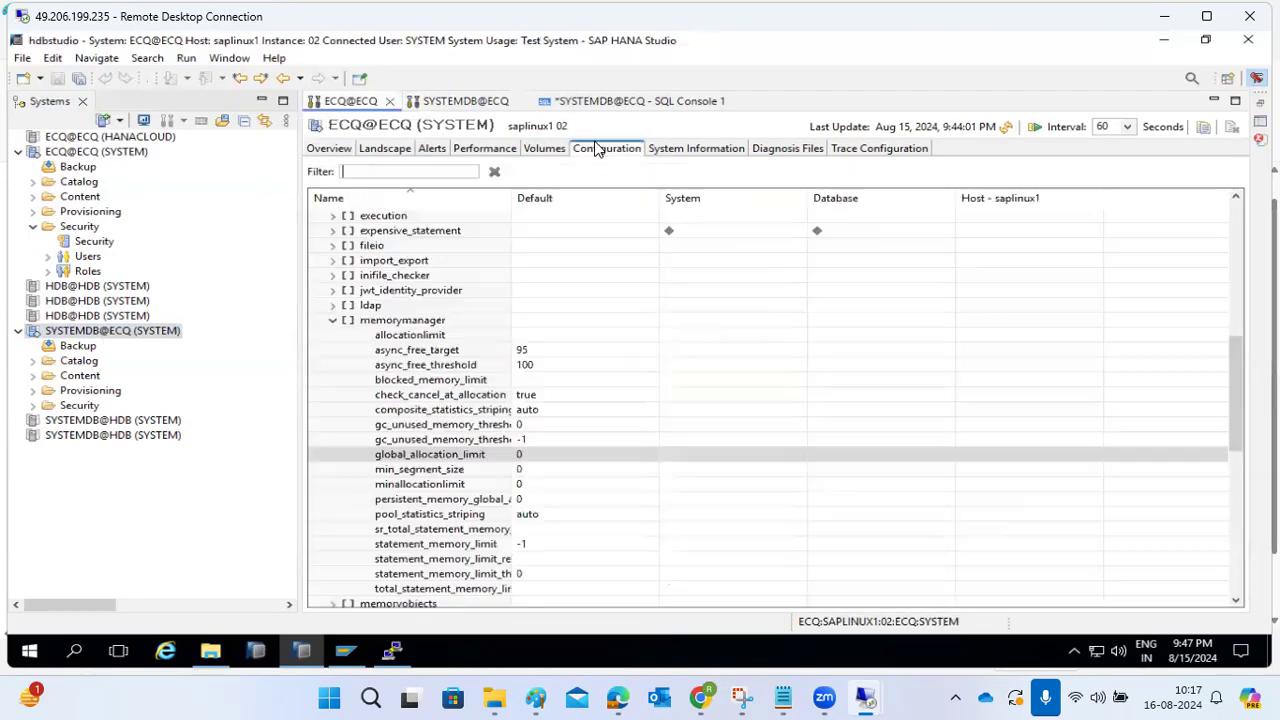
pyautogui.click(335, 321)
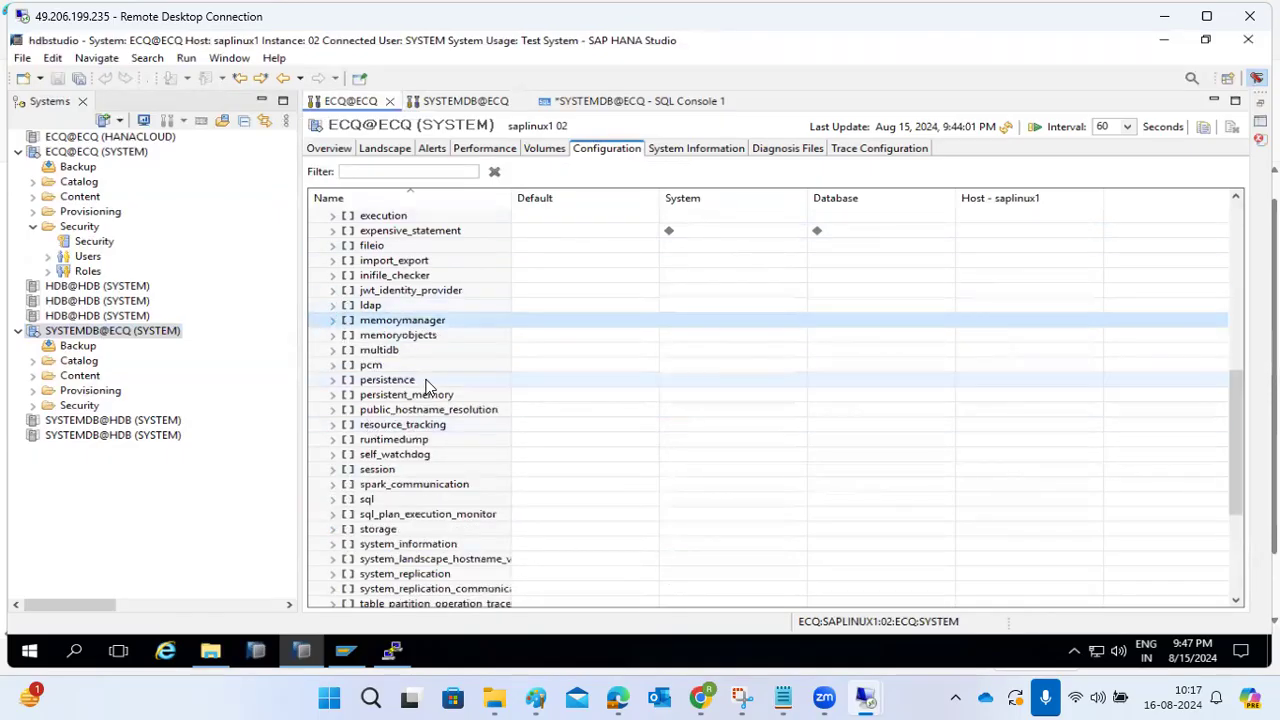
# - Expand the predefined system statements in ECQ@ECQ's system information and check the actions available for Sessions
pyautogui.click(665, 156)
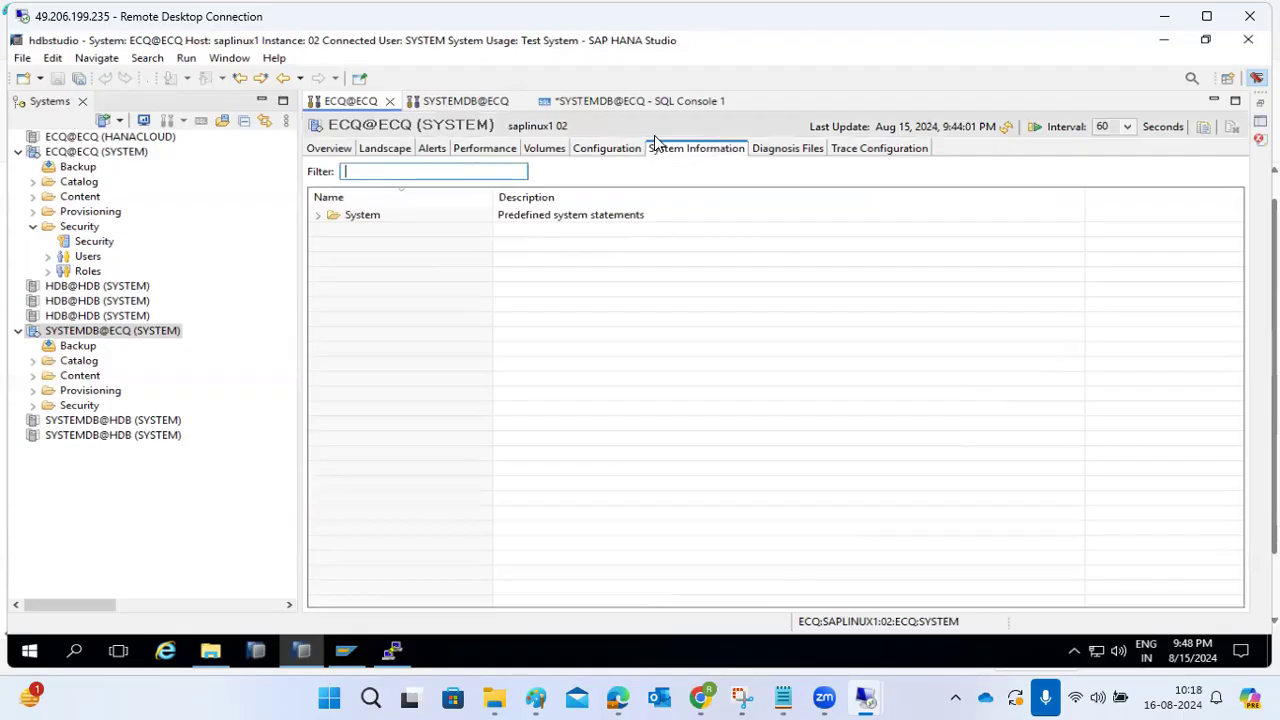
pyautogui.click(318, 216)
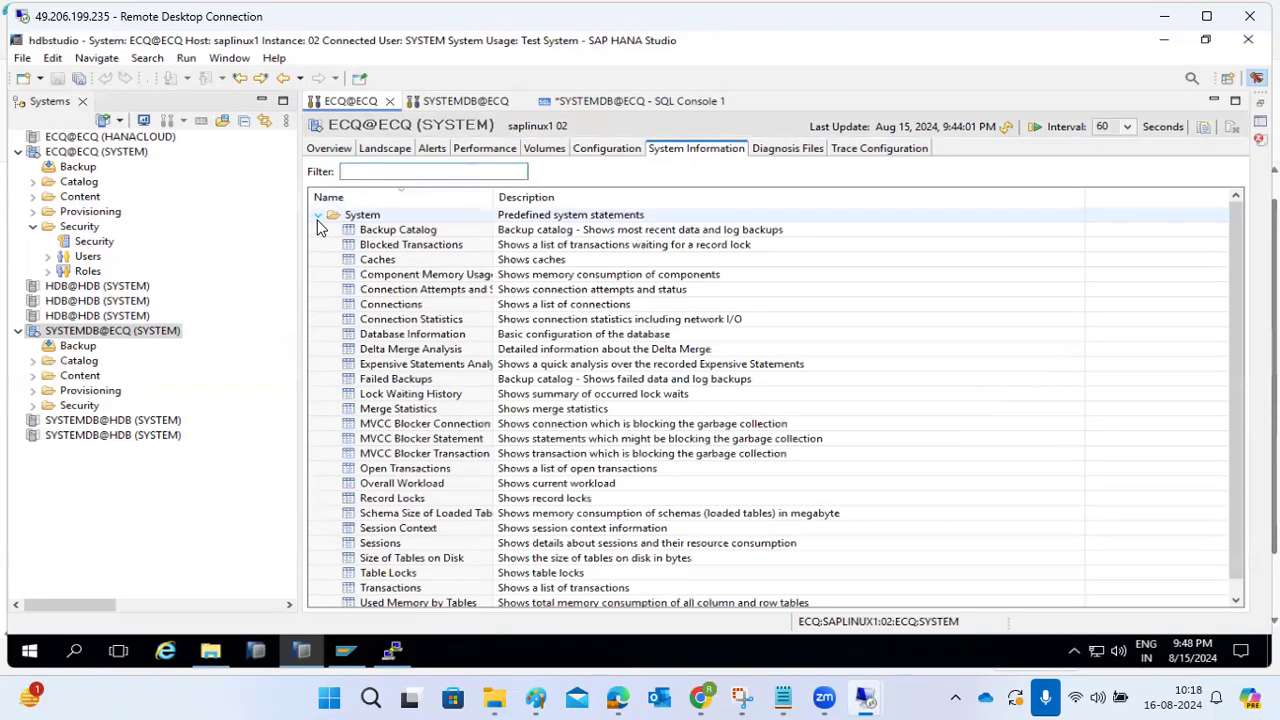
pyautogui.click(398, 232)
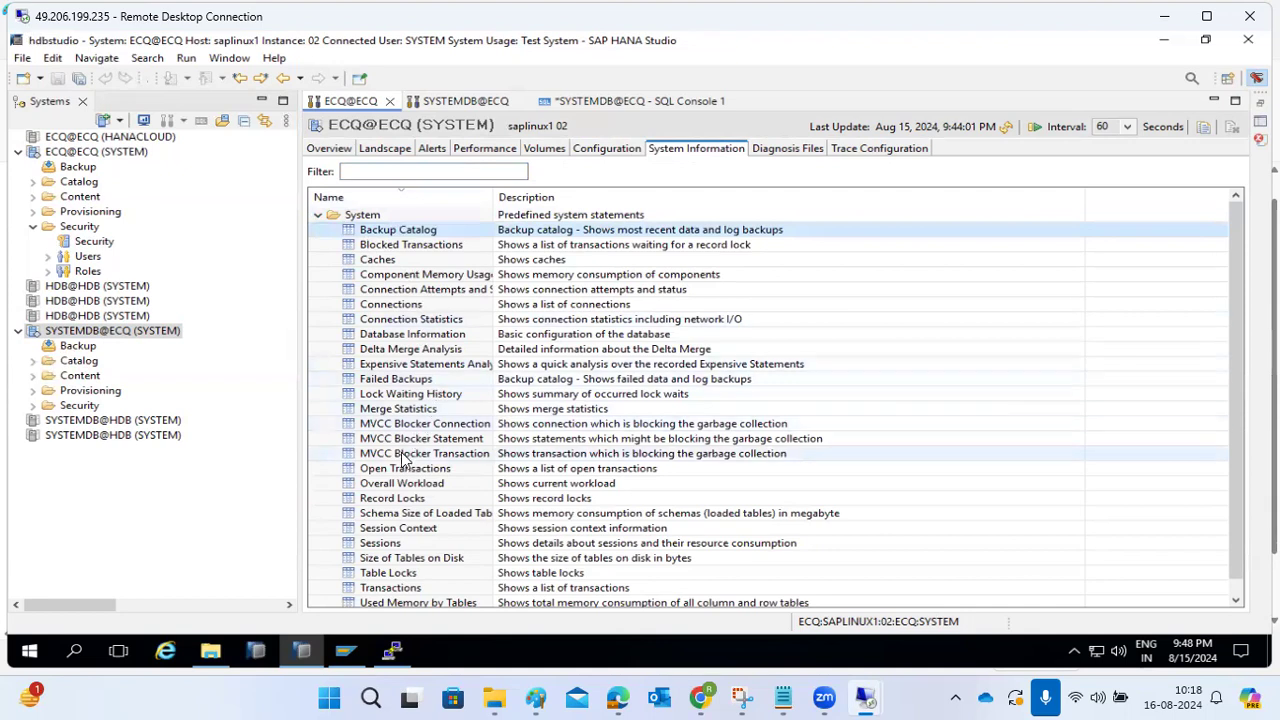
pyautogui.rightClick(388, 546)
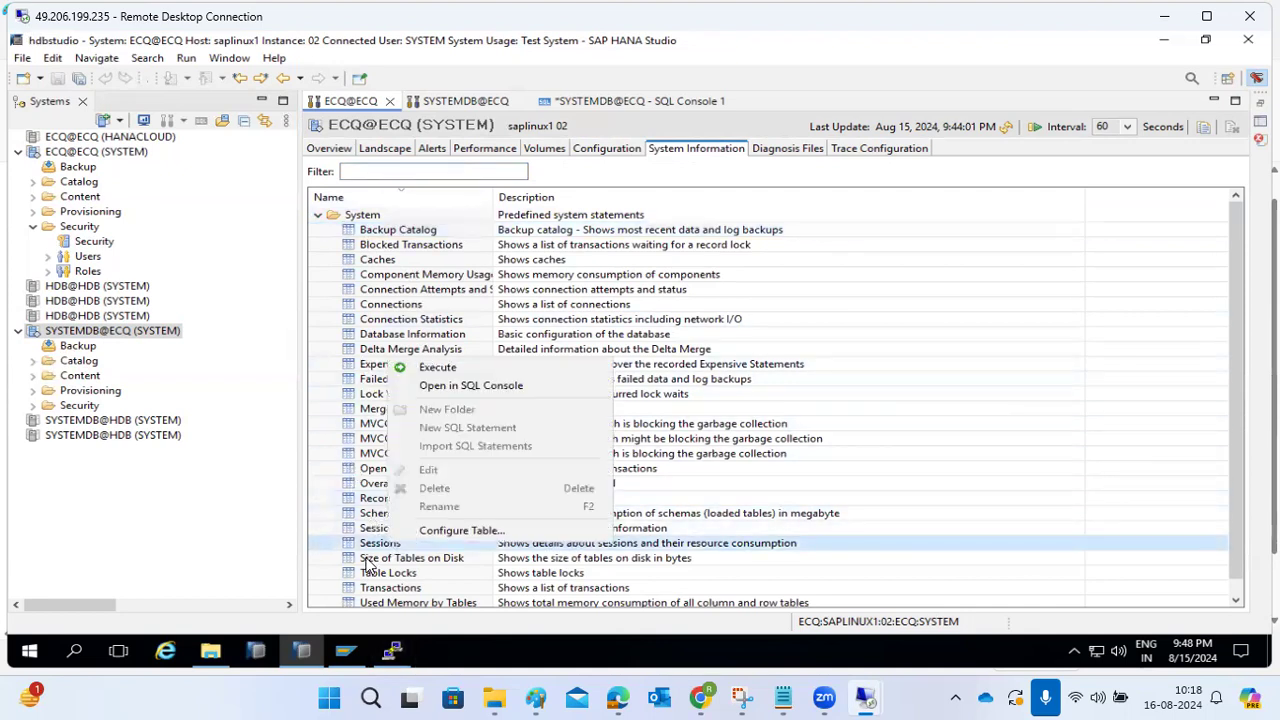
pyautogui.press('Escape')
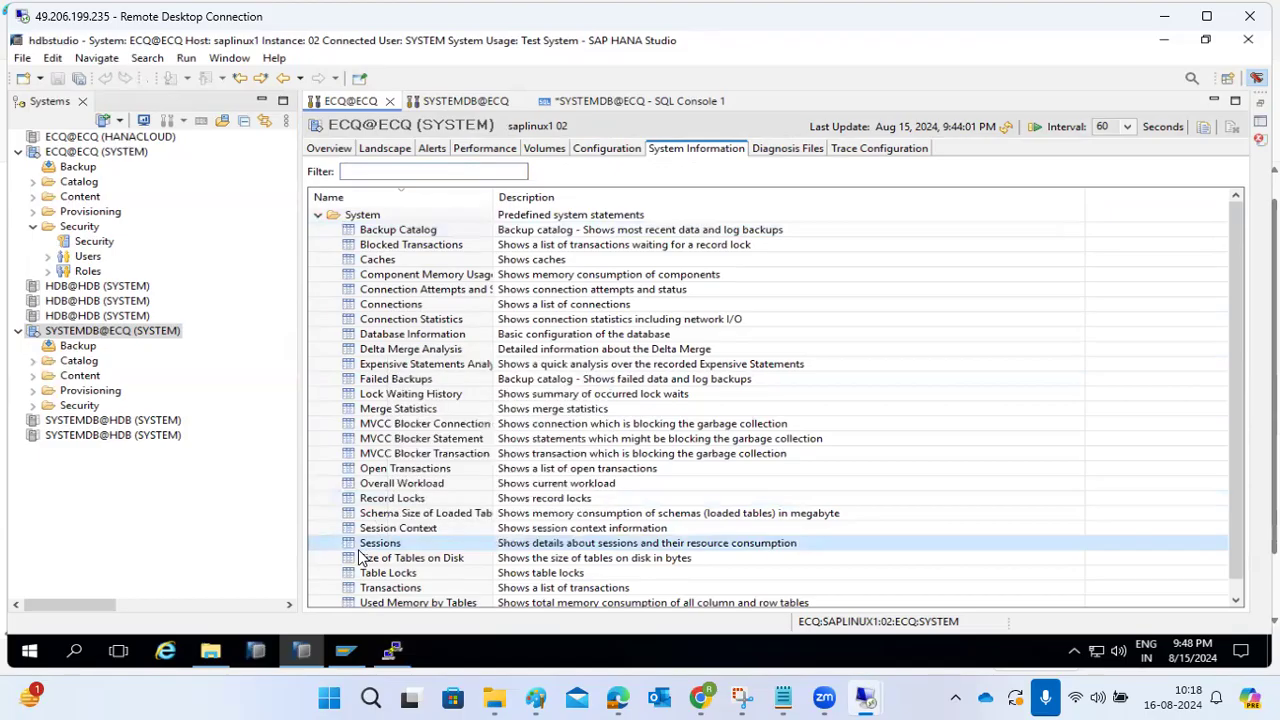
# - View the sessions in ECQ@ECQ's performance monitoring and refresh them
pyautogui.click(390, 150)
pyautogui.click(476, 150)
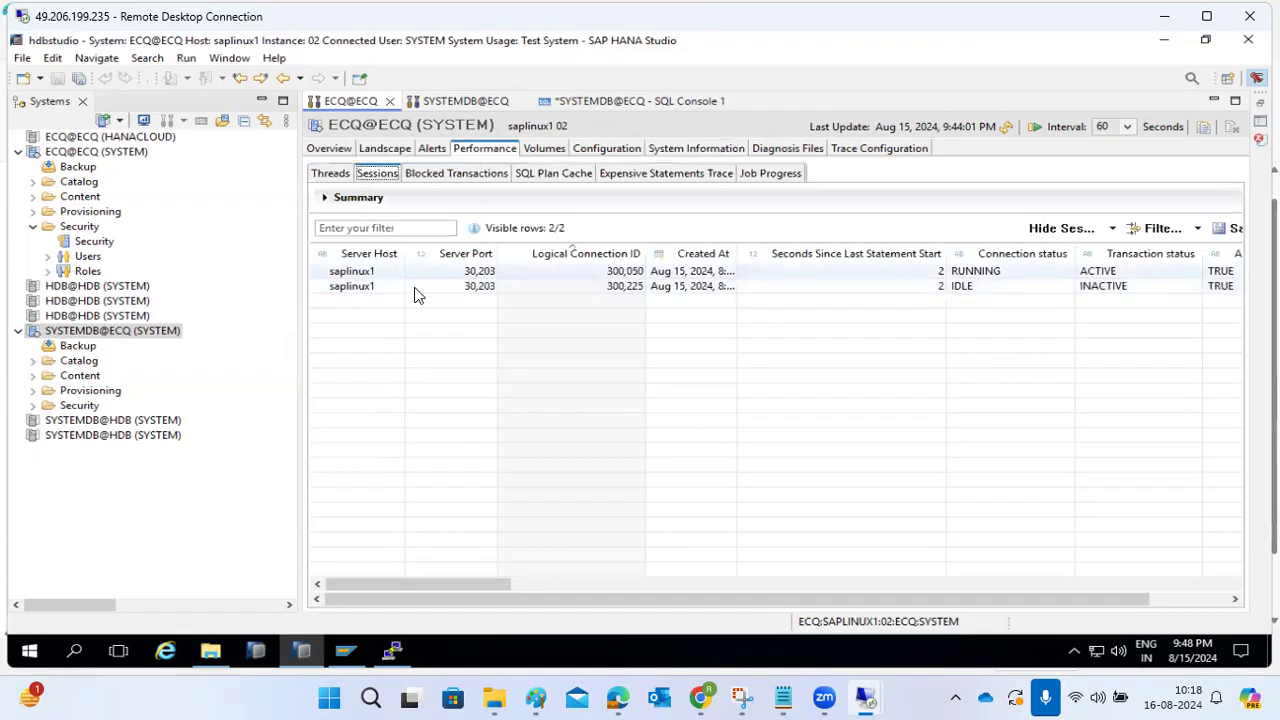
pyautogui.click(1005, 126)
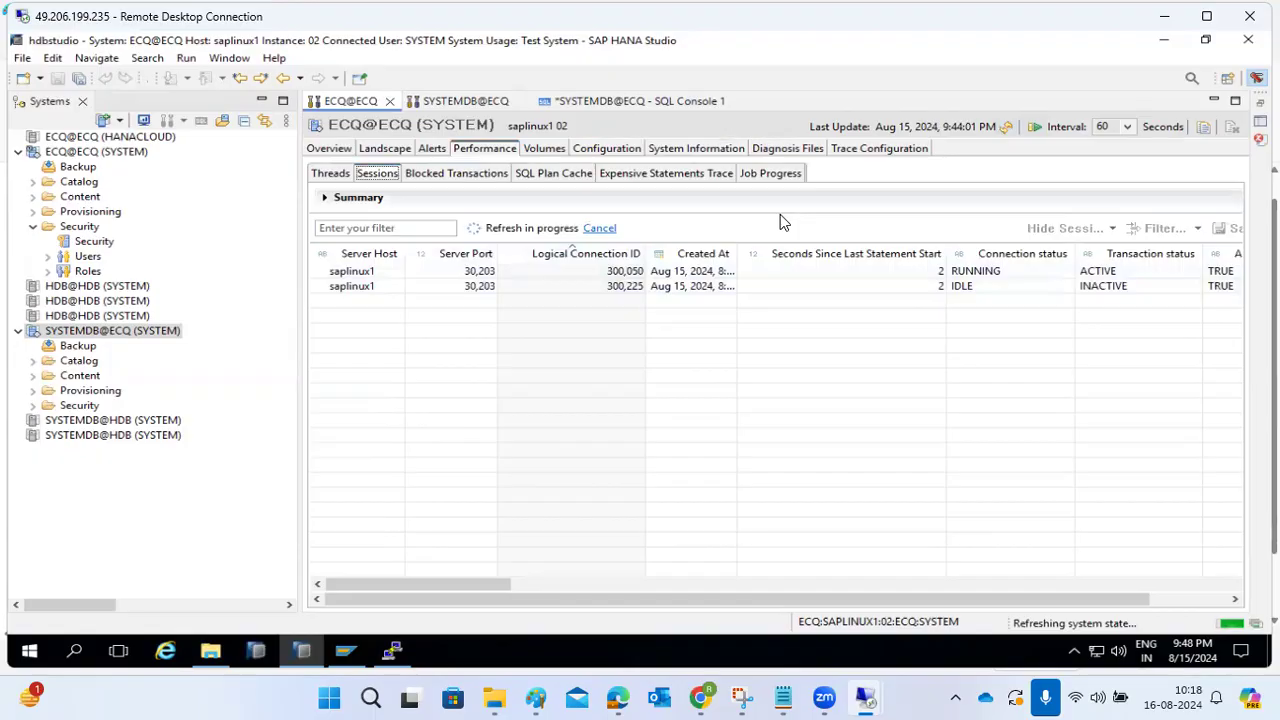
# - Execute the predefined Sessions statement for ECQ@ECQ, review its rows and export formats, and close the result
pyautogui.click(714, 152)
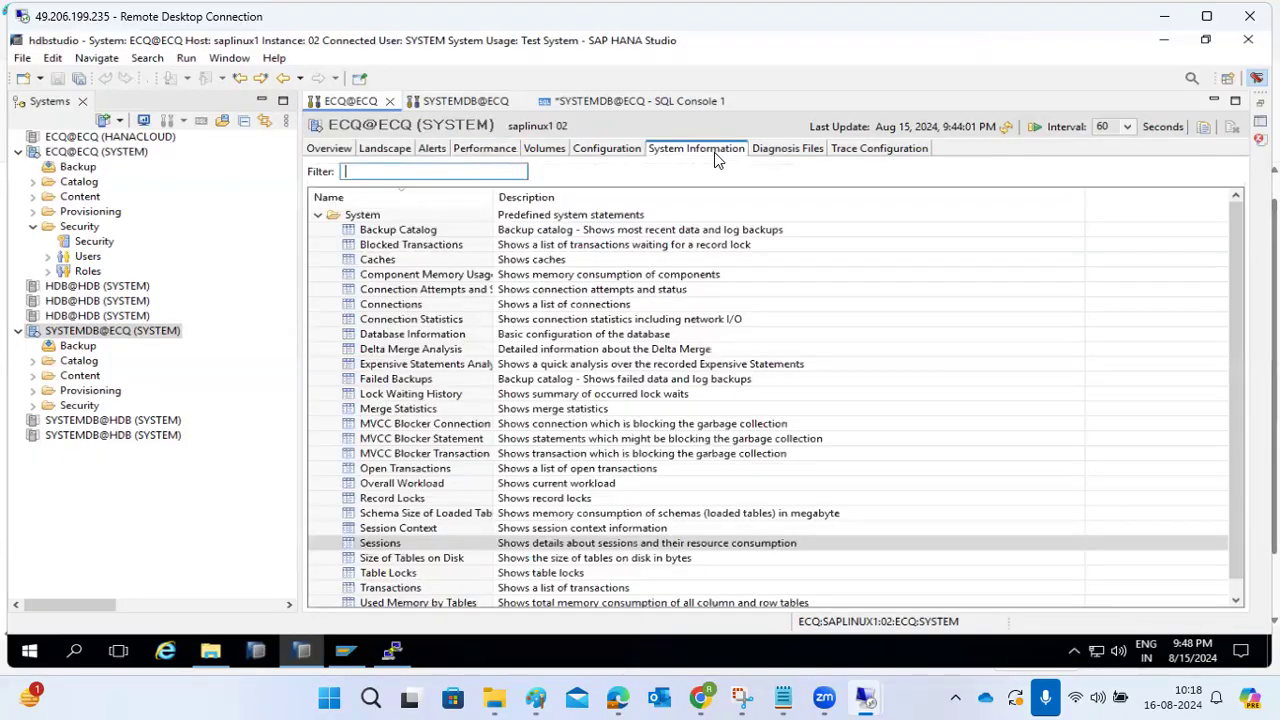
pyautogui.rightClick(375, 545)
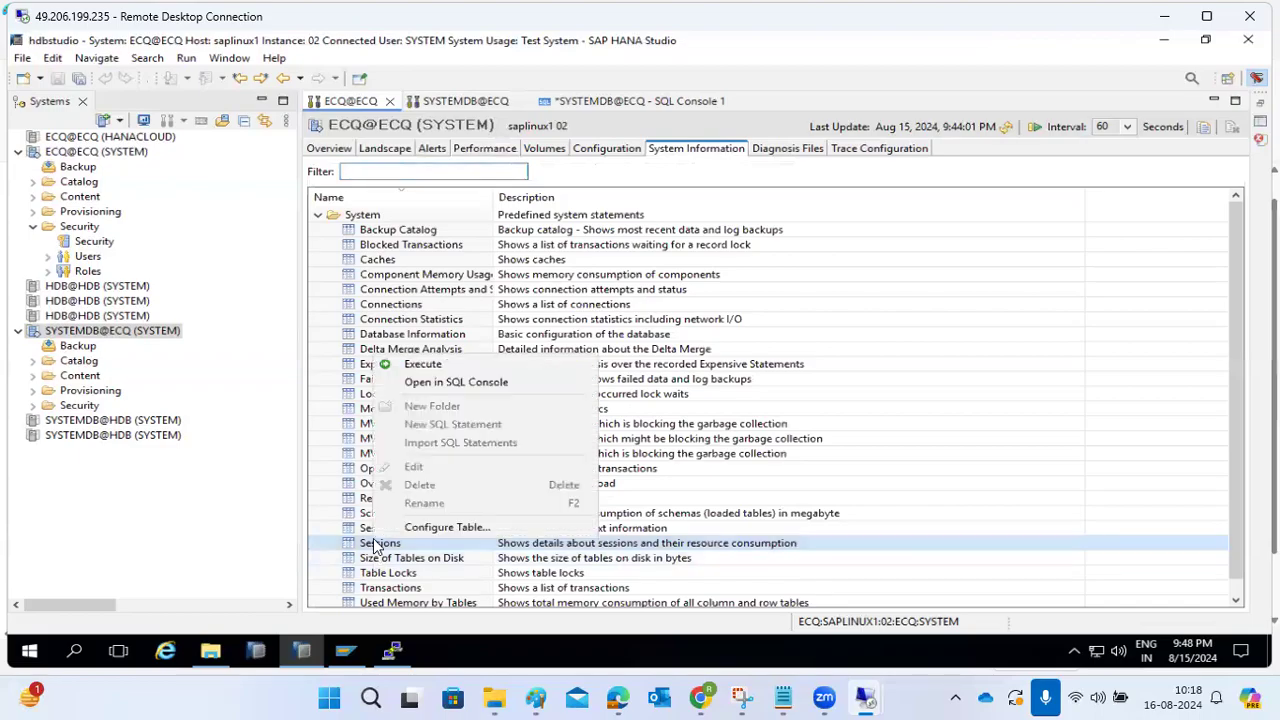
pyautogui.click(412, 366)
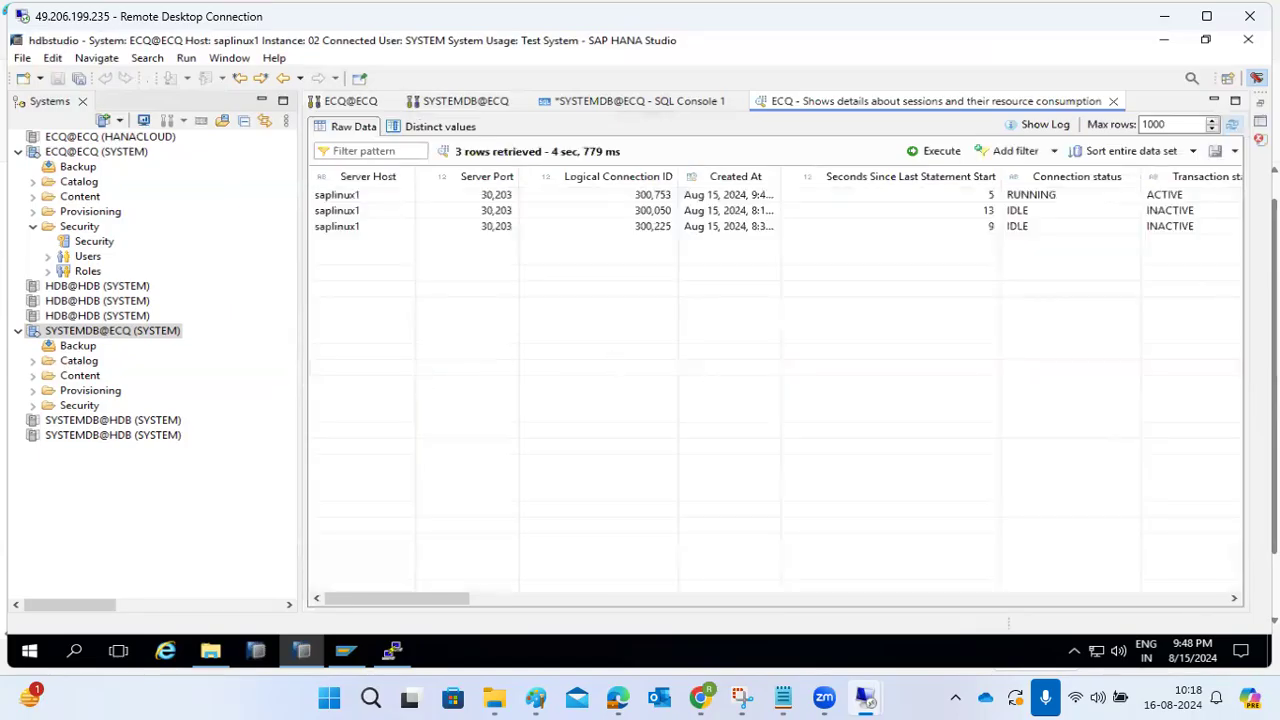
pyautogui.click(1234, 151)
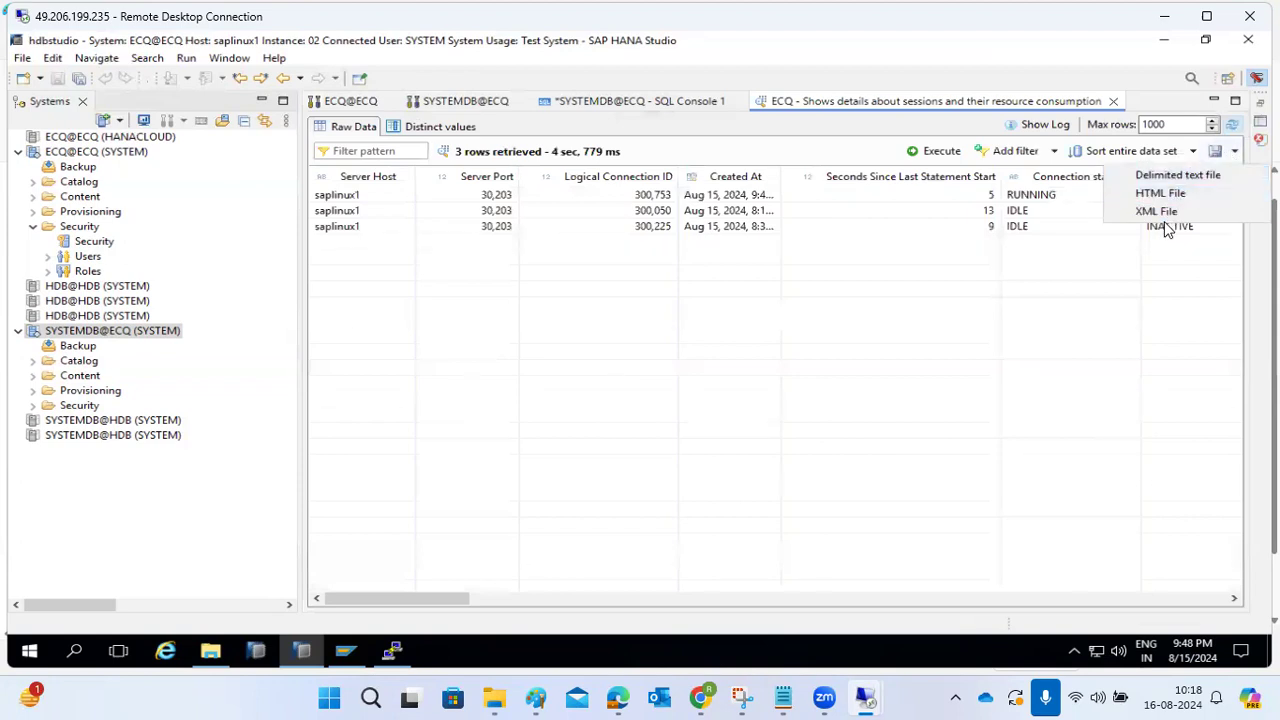
pyautogui.click(549, 229)
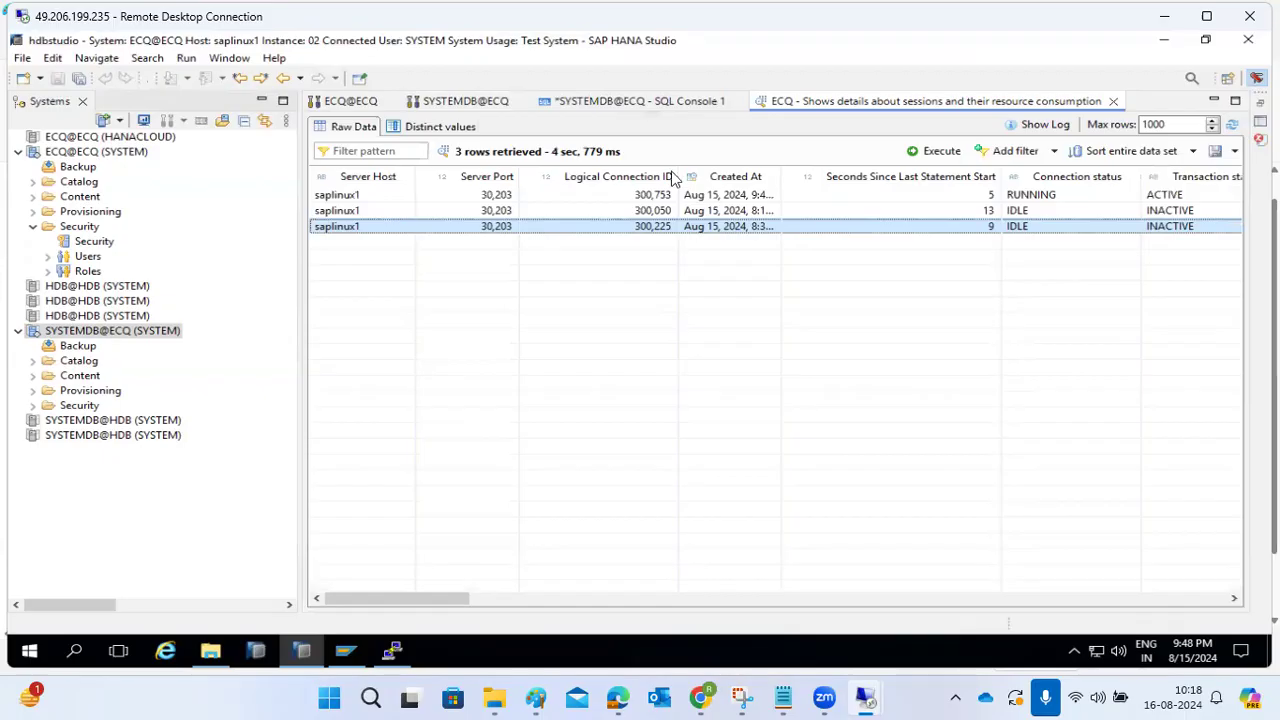
pyautogui.click(1114, 103)
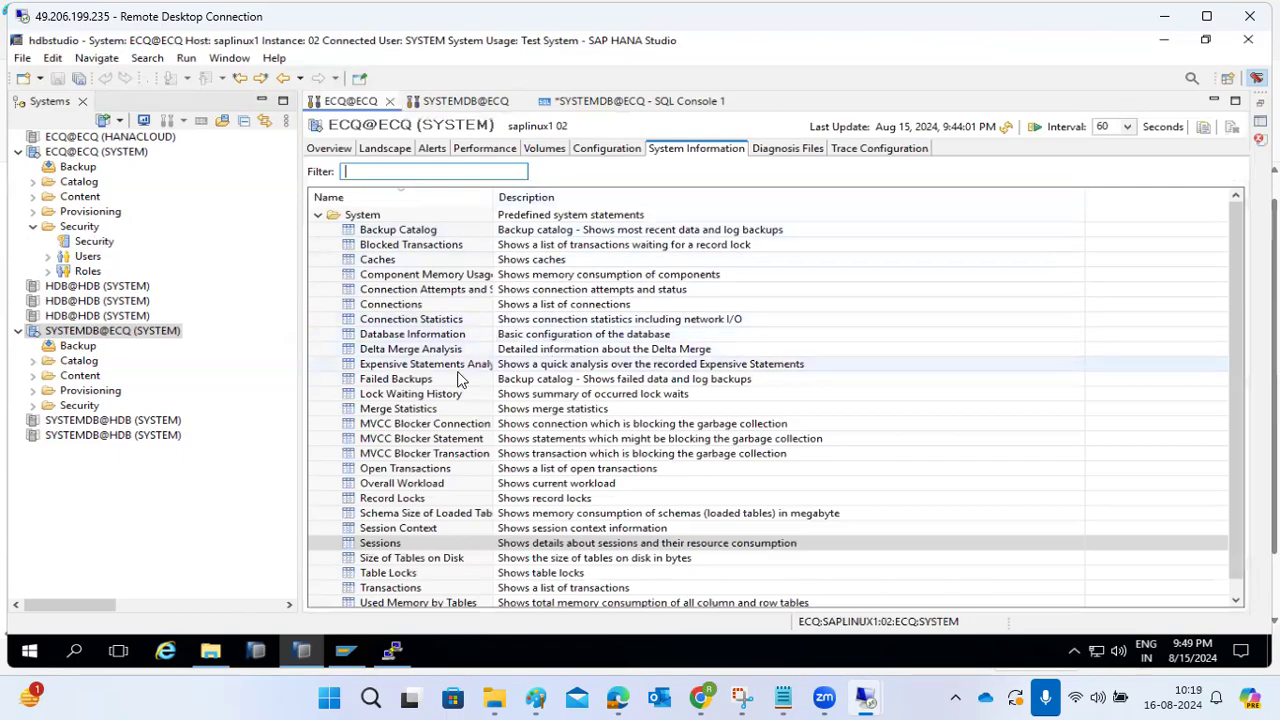
# - Execute the Database Information statement to view the basic database configuration, and return to ECQ@ECQ's system information
pyautogui.rightClick(446, 335)
pyautogui.click(490, 345)
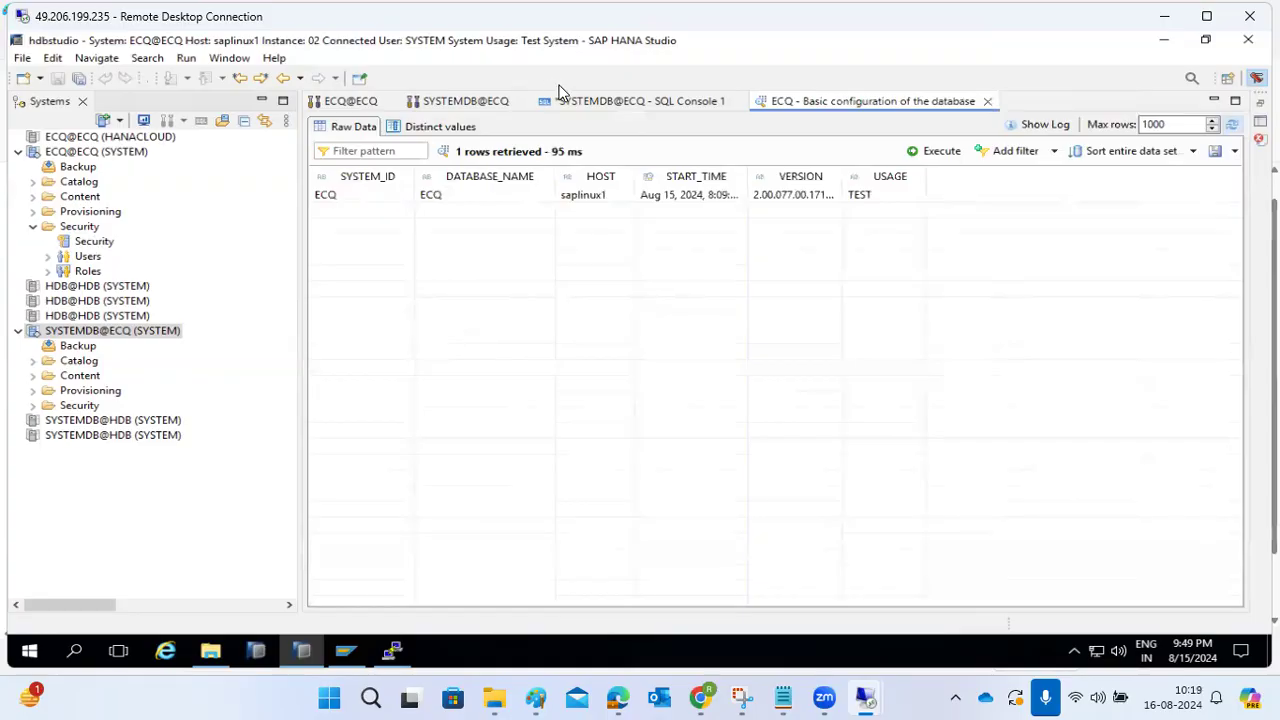
pyautogui.click(470, 101)
pyautogui.click(340, 101)
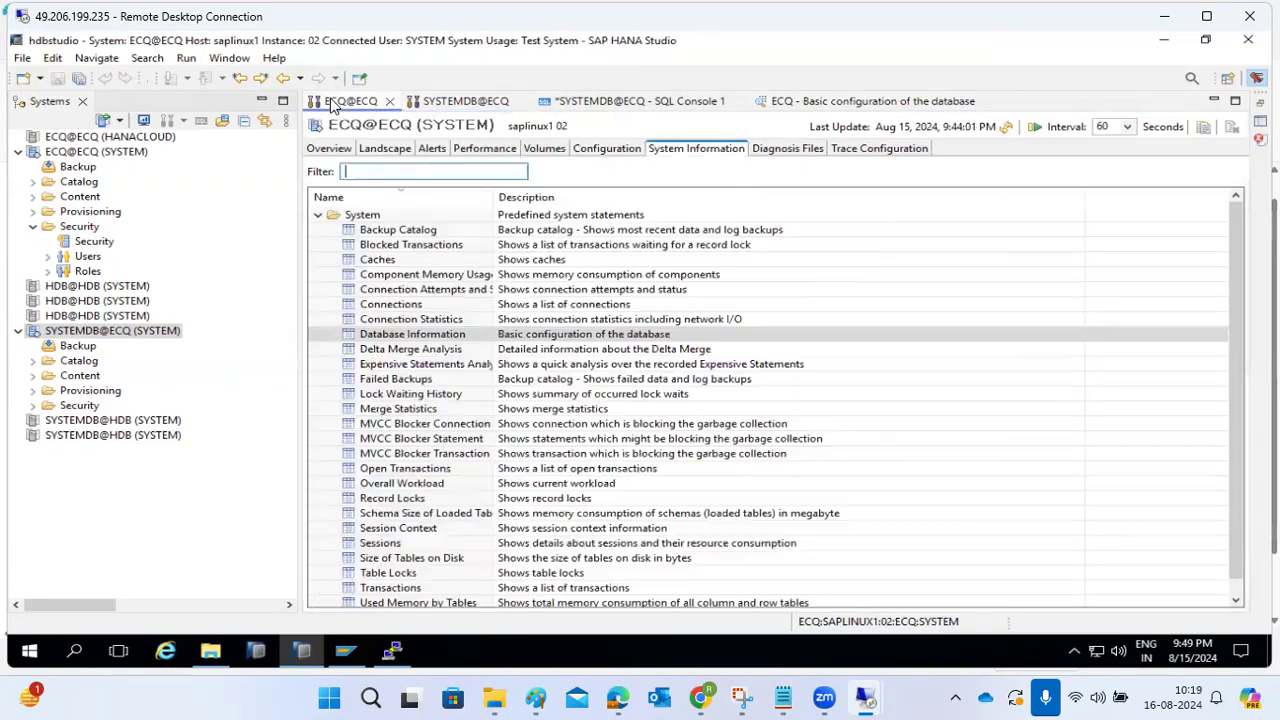
# - Look through the remaining system statements of ECQ@ECQ and execute Size of Tables on Disk
pyautogui.click(408, 500)
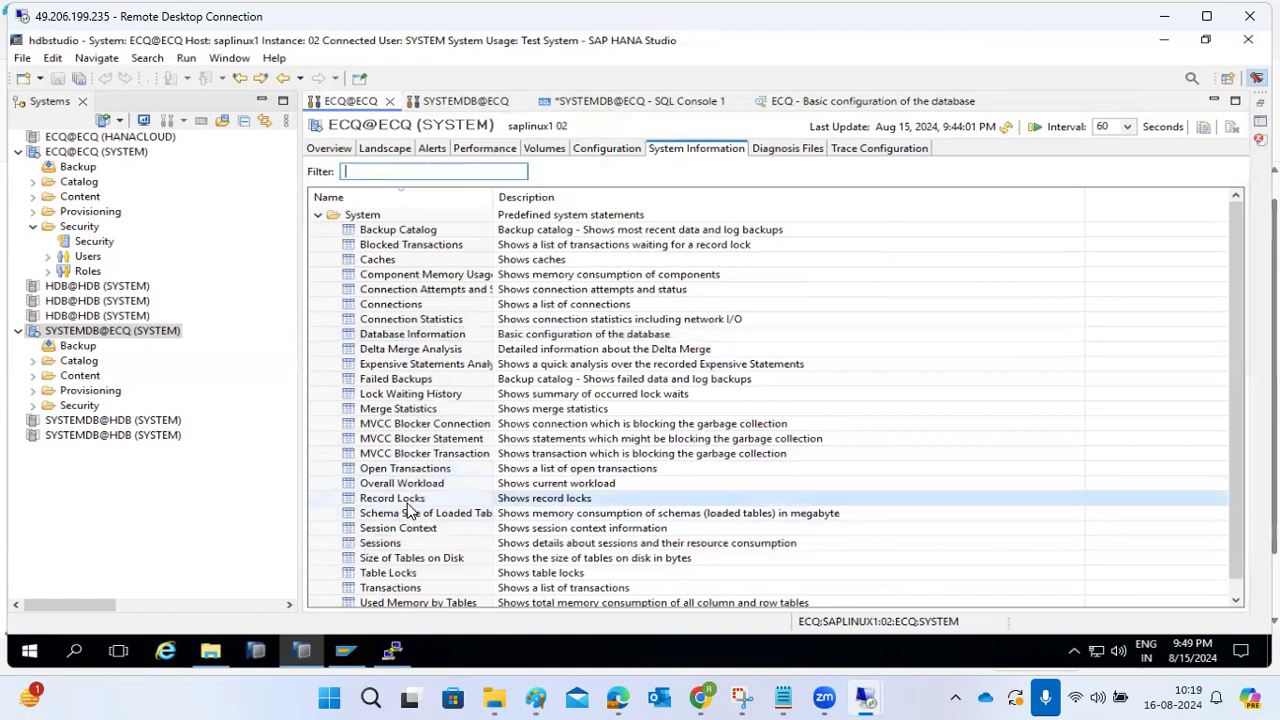
pyautogui.click(410, 485)
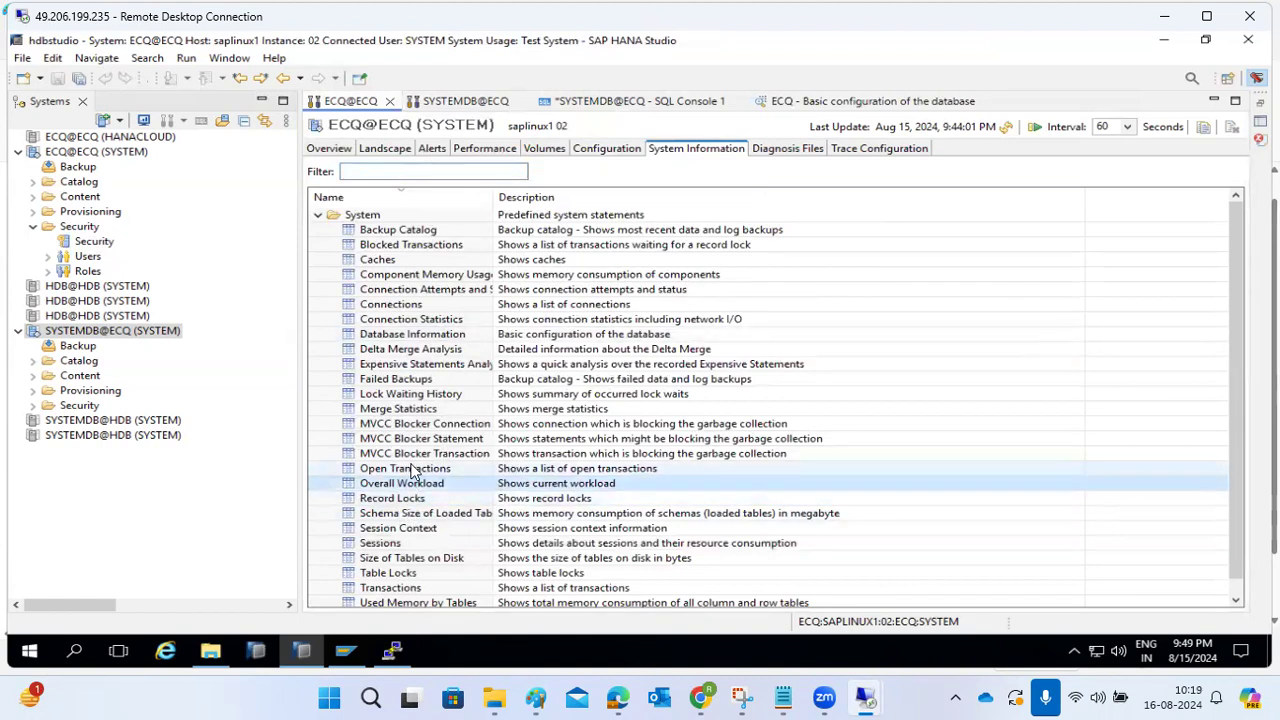
pyautogui.click(408, 468)
pyautogui.scroll(-1, 408, 472)
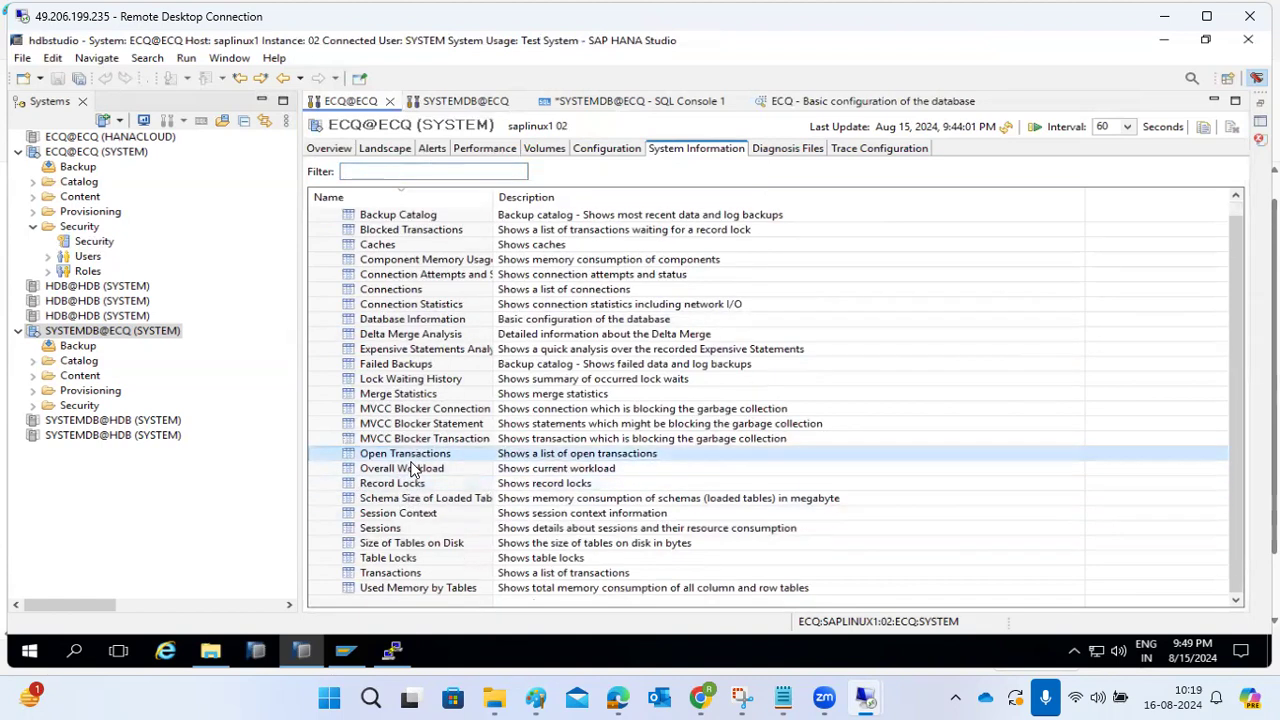
pyautogui.click(406, 549)
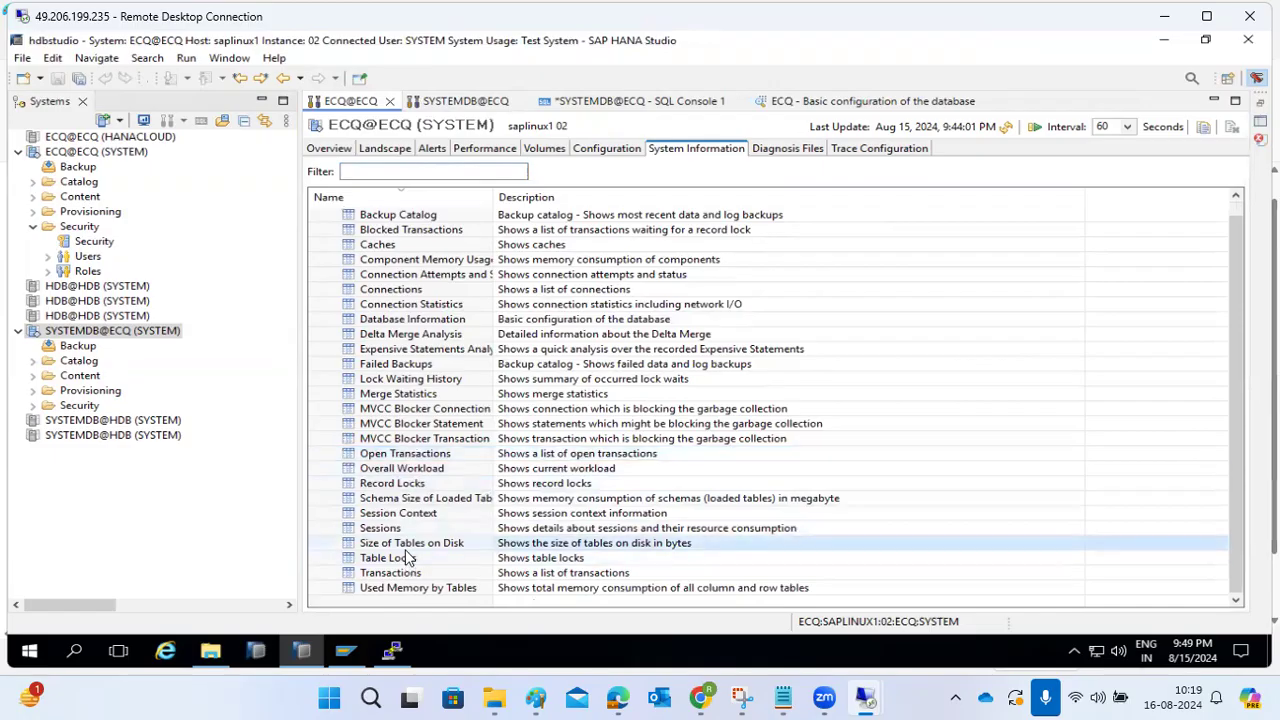
pyautogui.rightClick(406, 549)
pyautogui.click(447, 378)
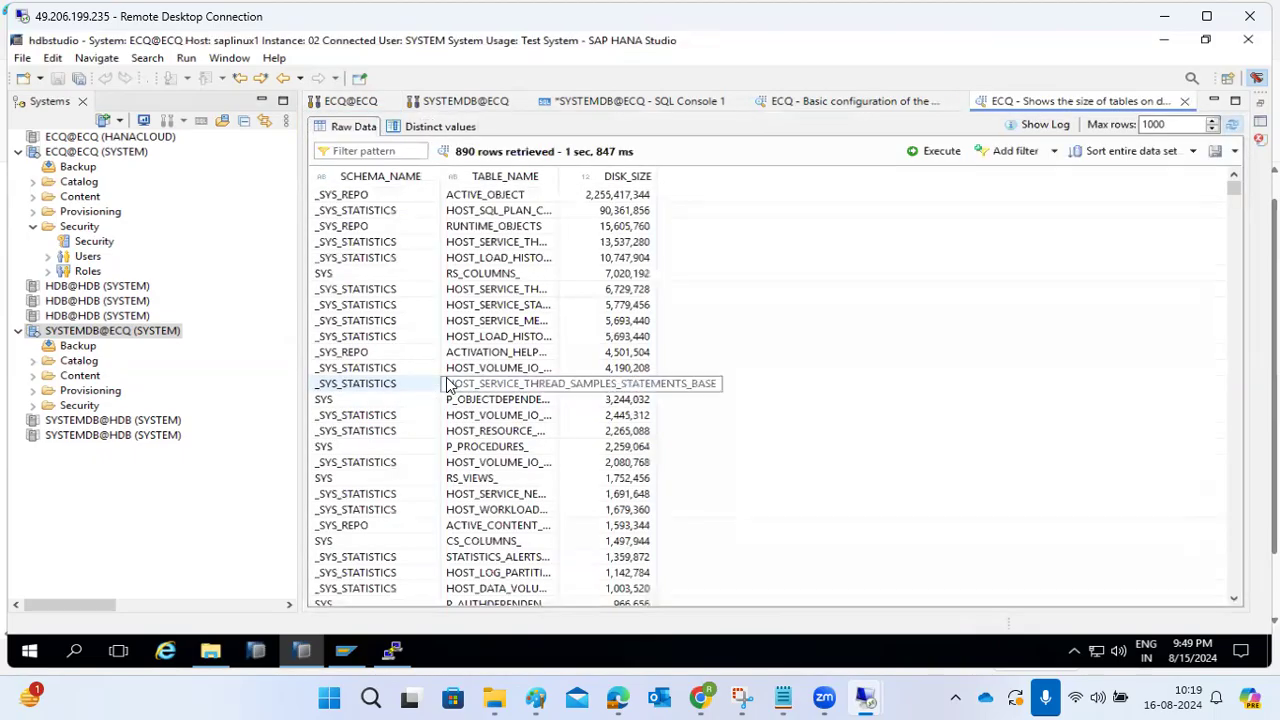
# - Sort the table sizes by DISK_SIZE in descending order, check the export formats, and close the result
pyautogui.click(615, 178)
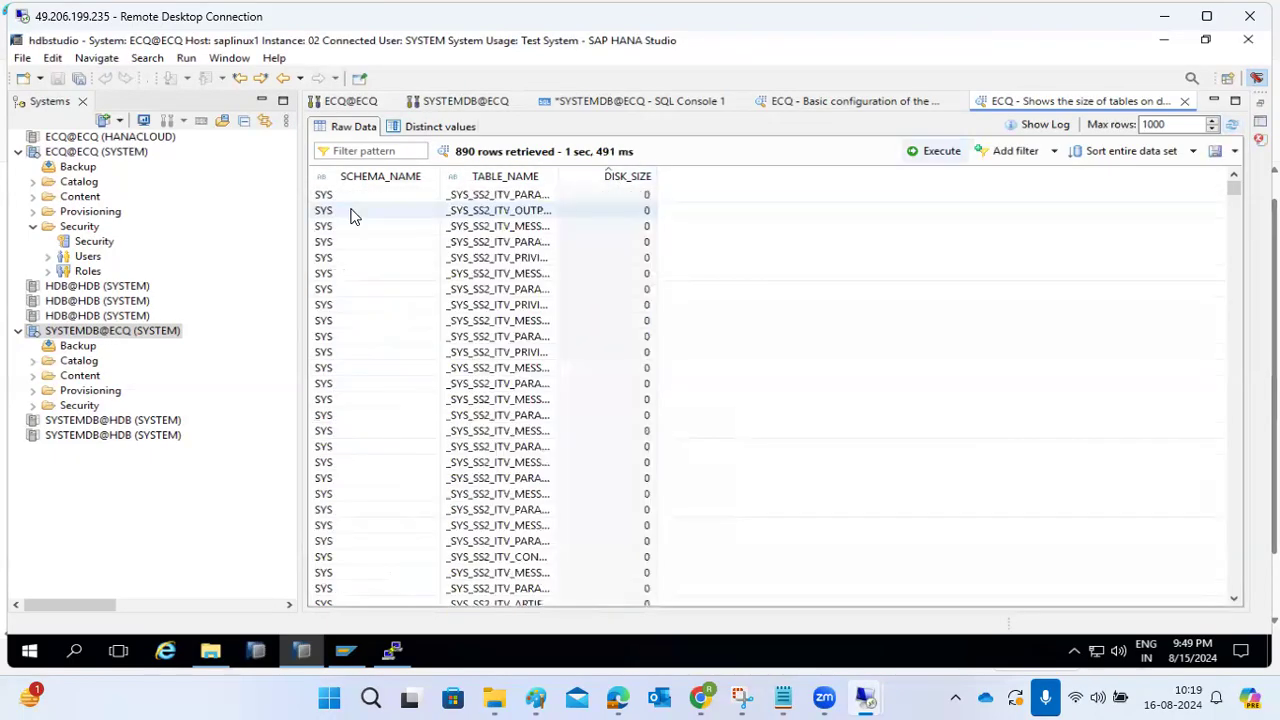
pyautogui.click(610, 176)
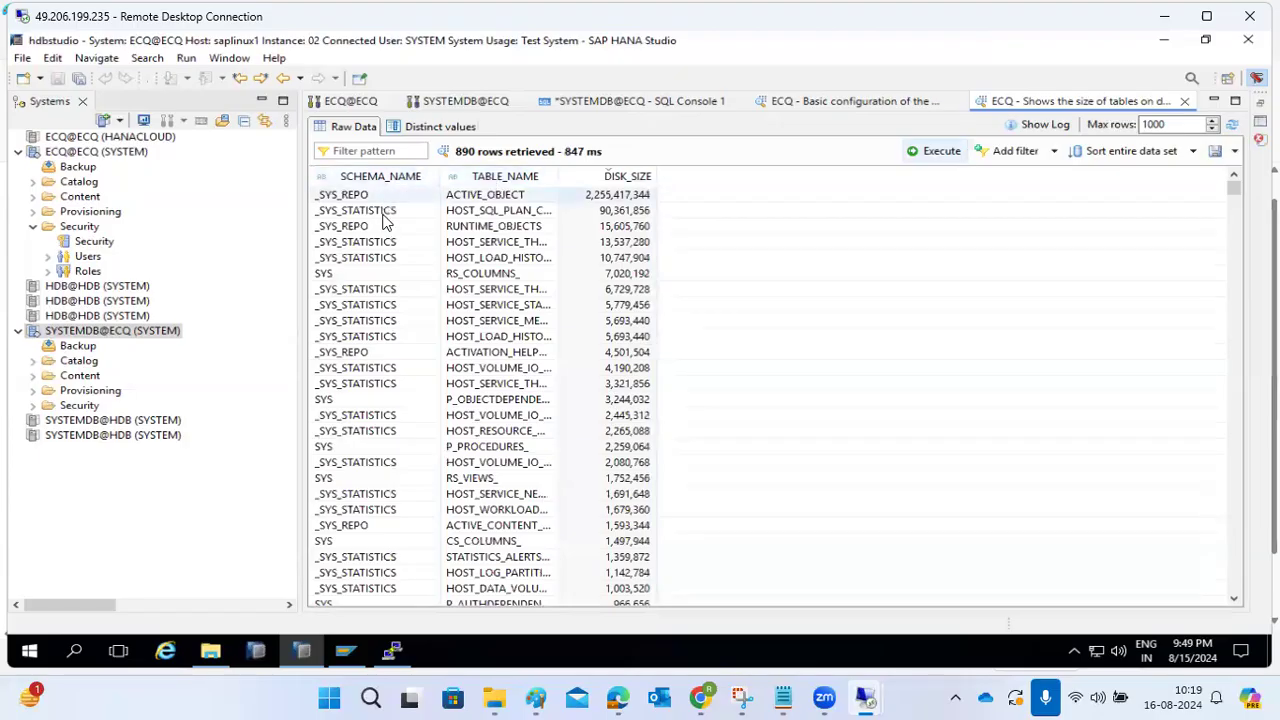
pyautogui.click(1216, 158)
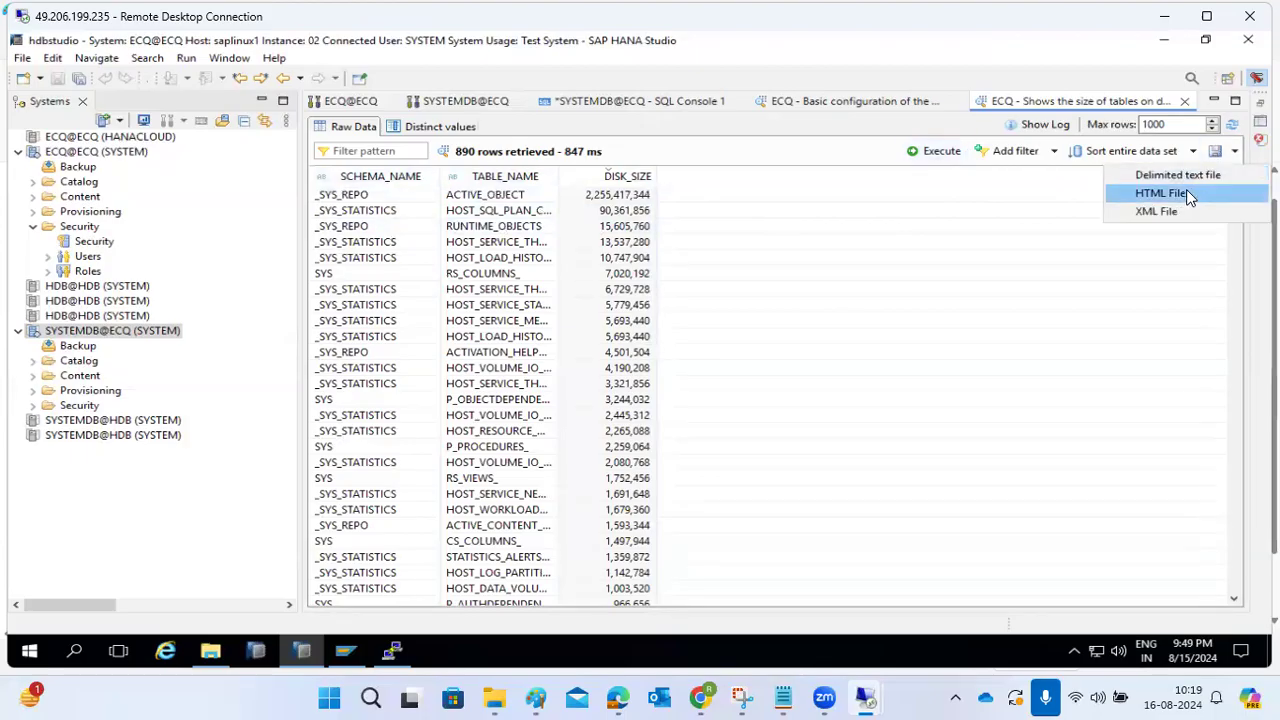
pyautogui.click(1183, 102)
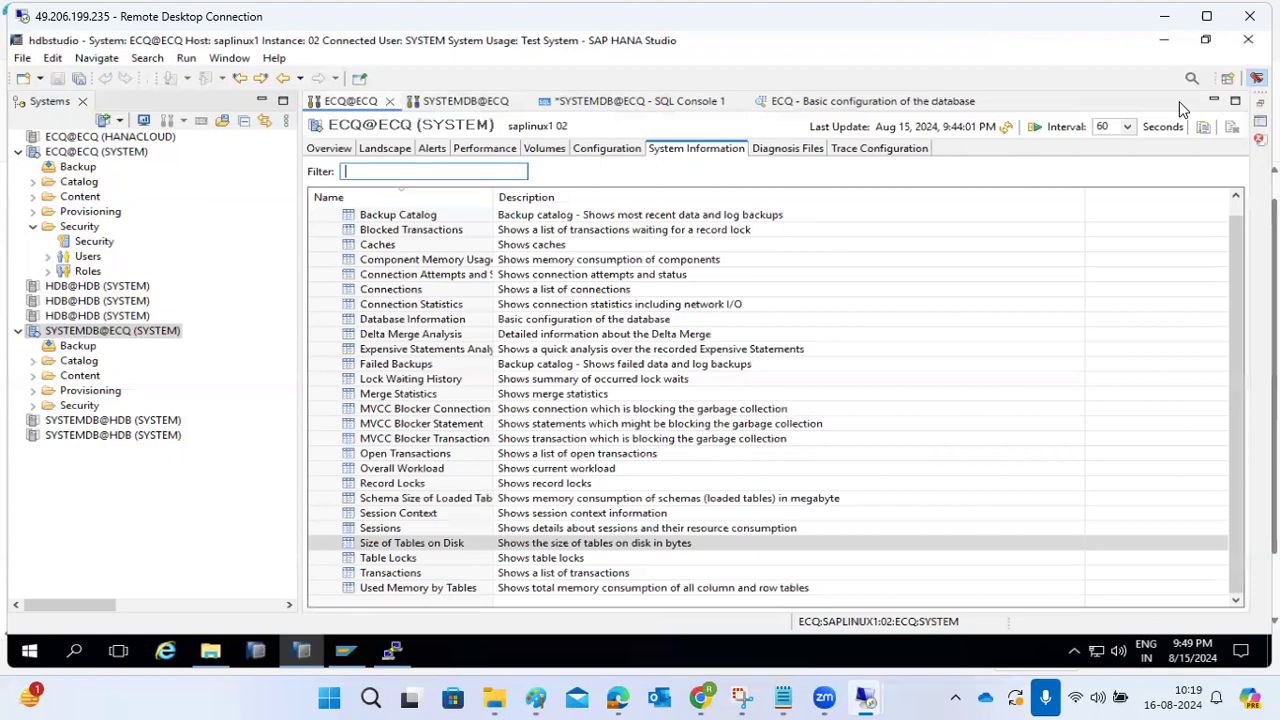
# - Execute the Connections statement from ECQ@ECQ's system information, review the list of connections, and close it
pyautogui.scroll(1, 372, 368)
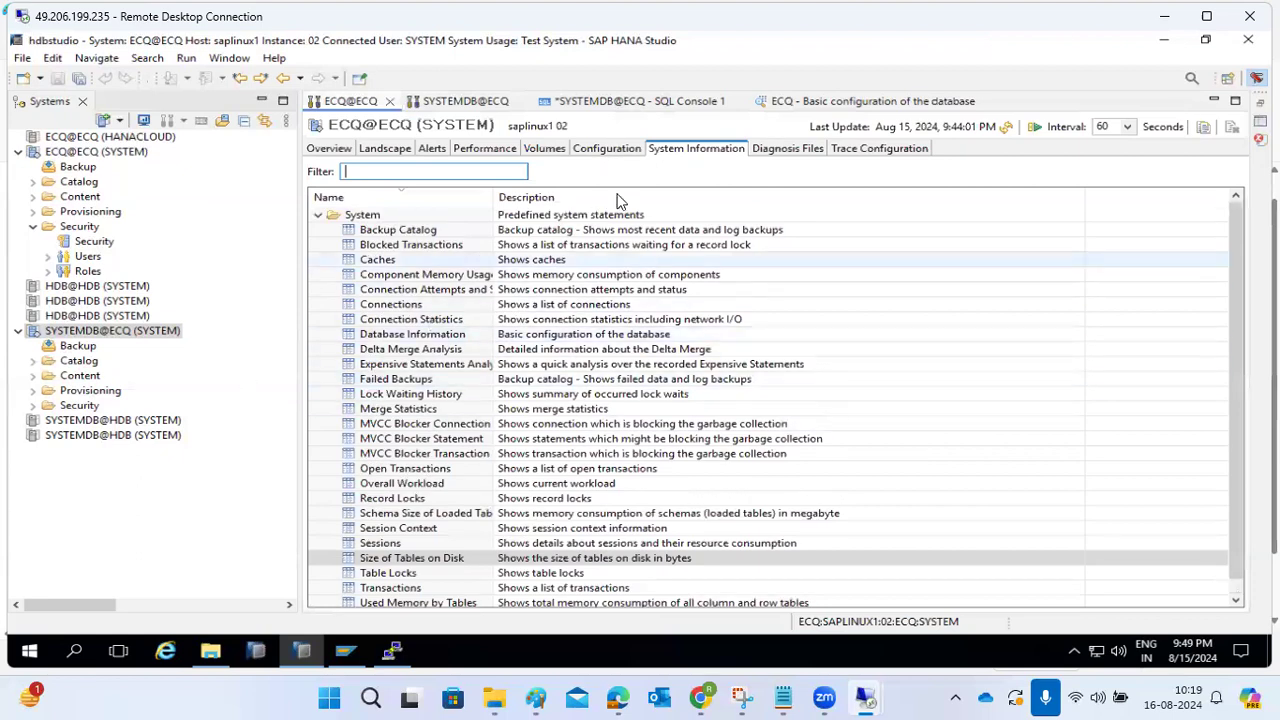
pyautogui.click(318, 216)
pyautogui.click(318, 216)
pyautogui.scroll(-1, 380, 325)
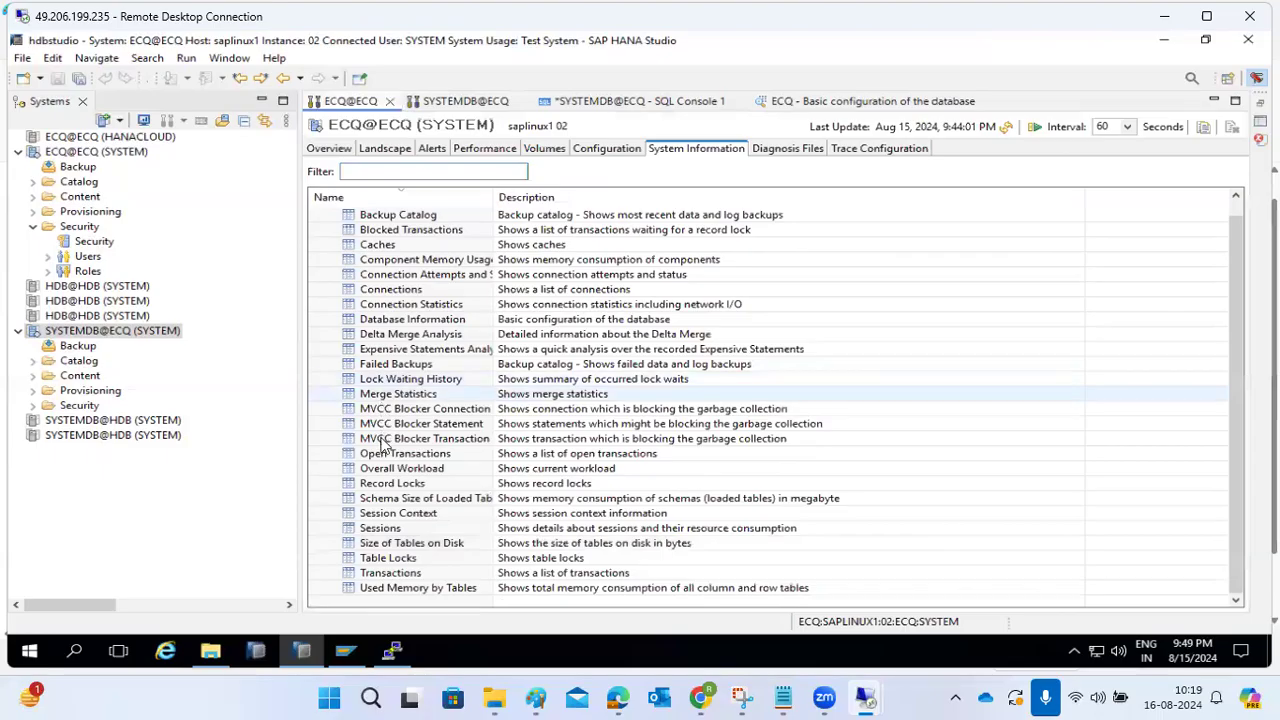
pyautogui.rightClick(408, 290)
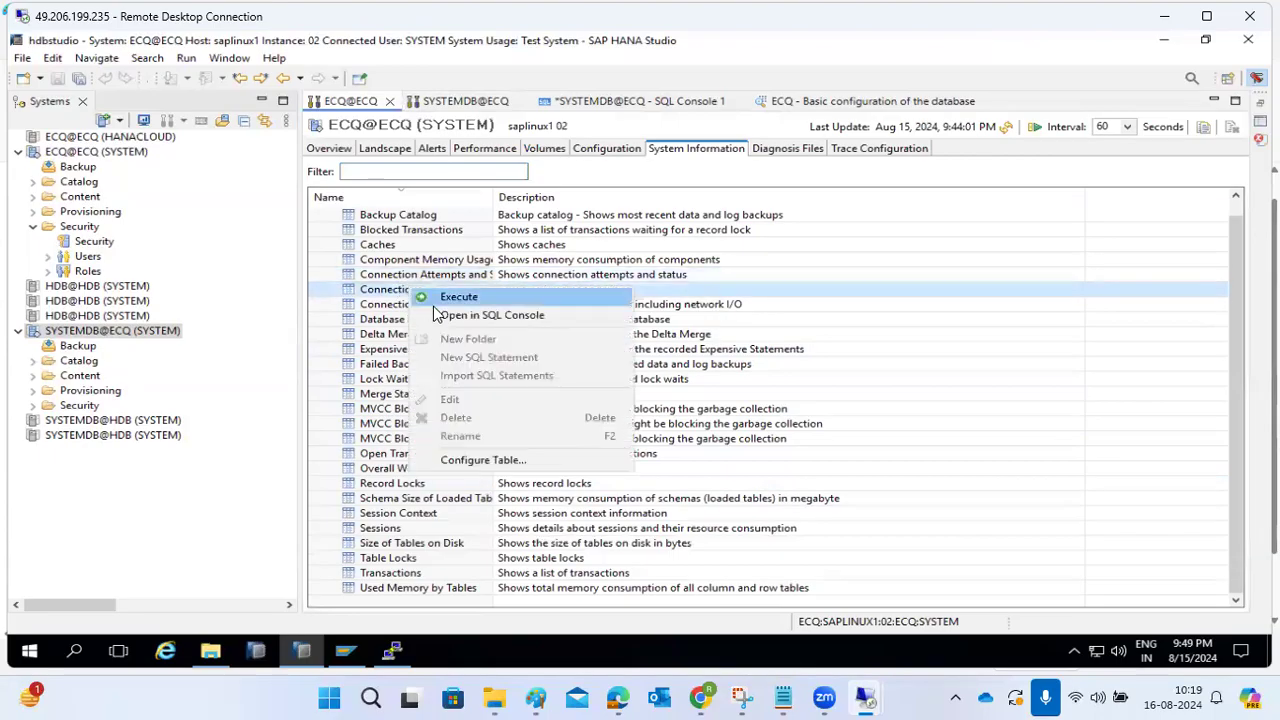
pyautogui.click(458, 294)
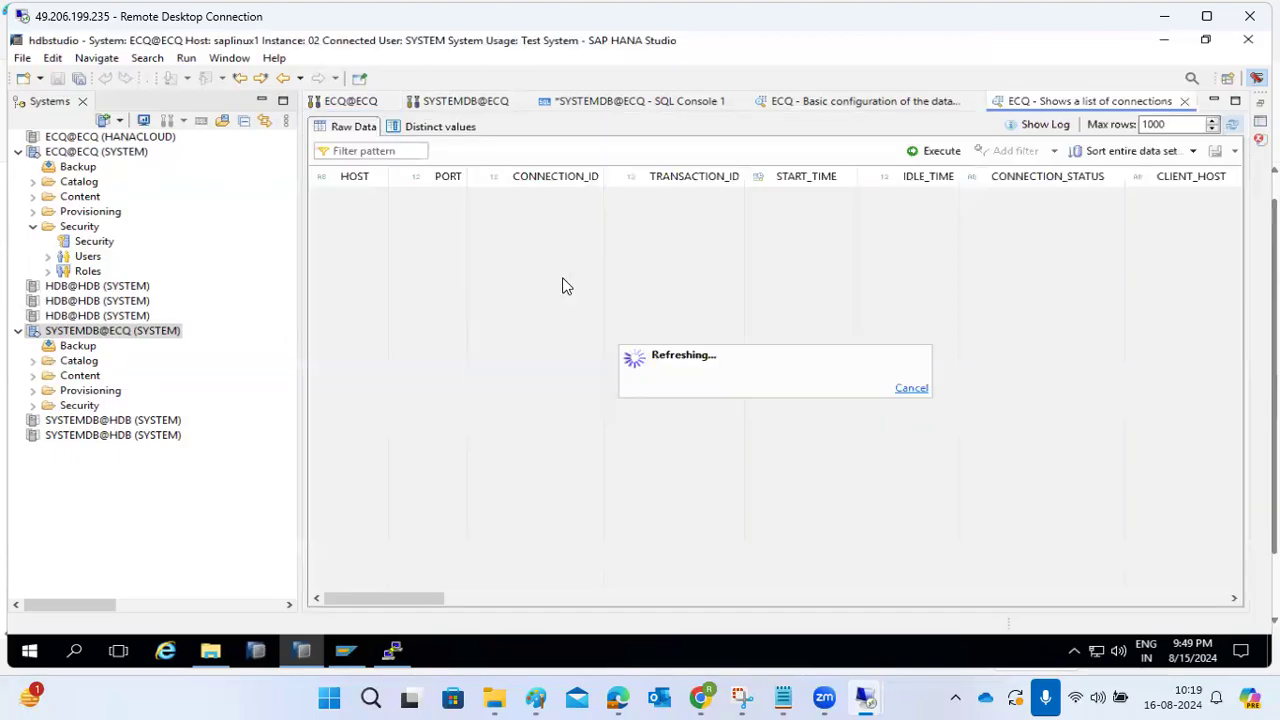
pyautogui.click(1184, 101)
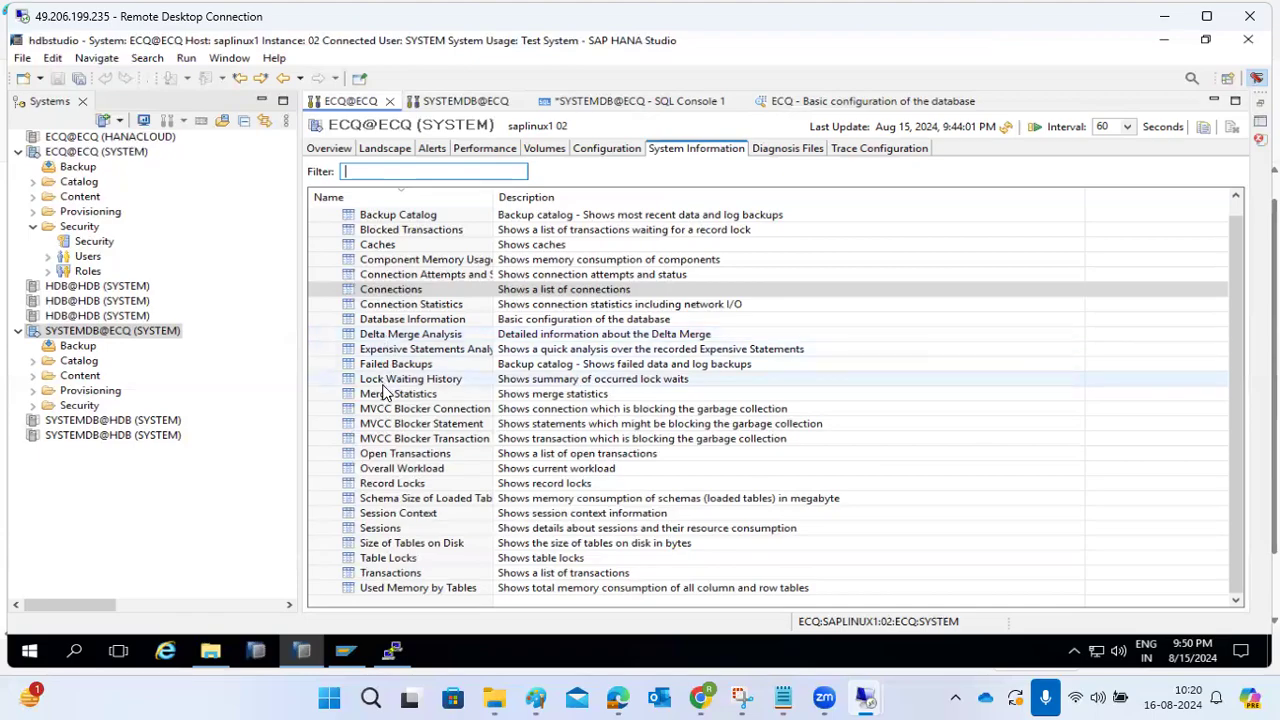
# - Run the Connections statement again, check the connection status and idle time columns, and close the result
pyautogui.rightClick(401, 289)
pyautogui.click(435, 311)
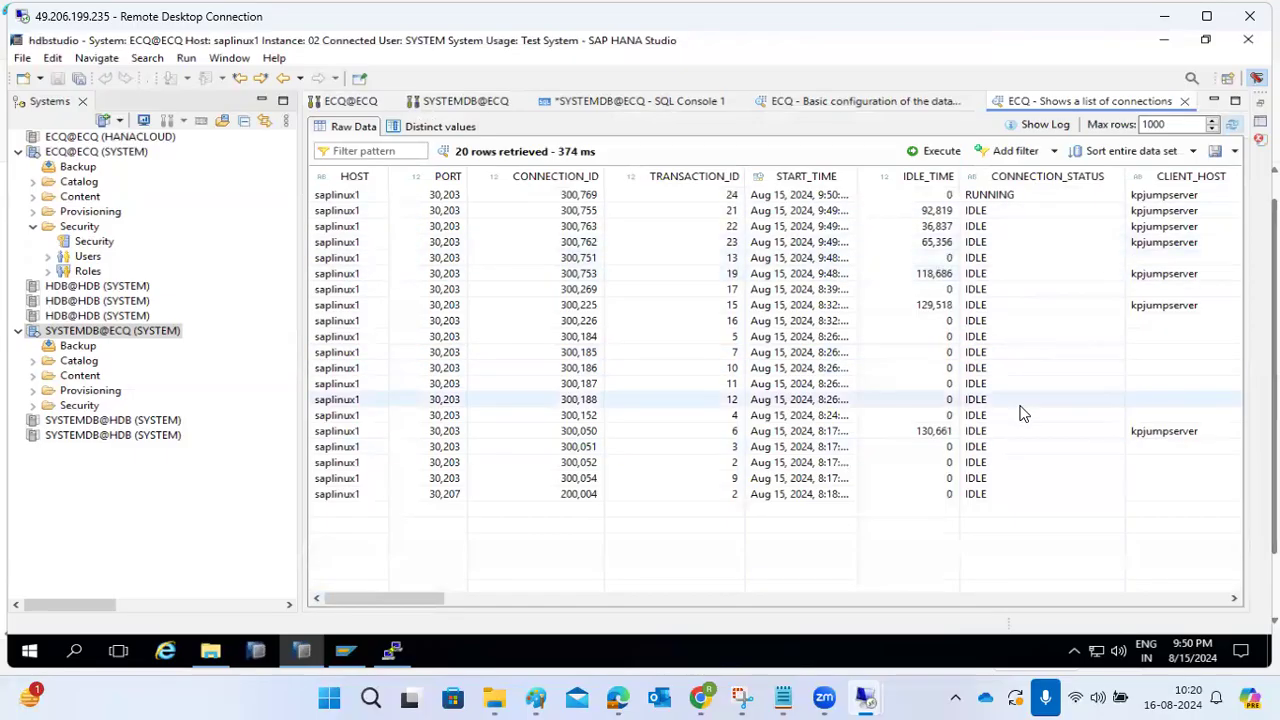
pyautogui.click(1184, 101)
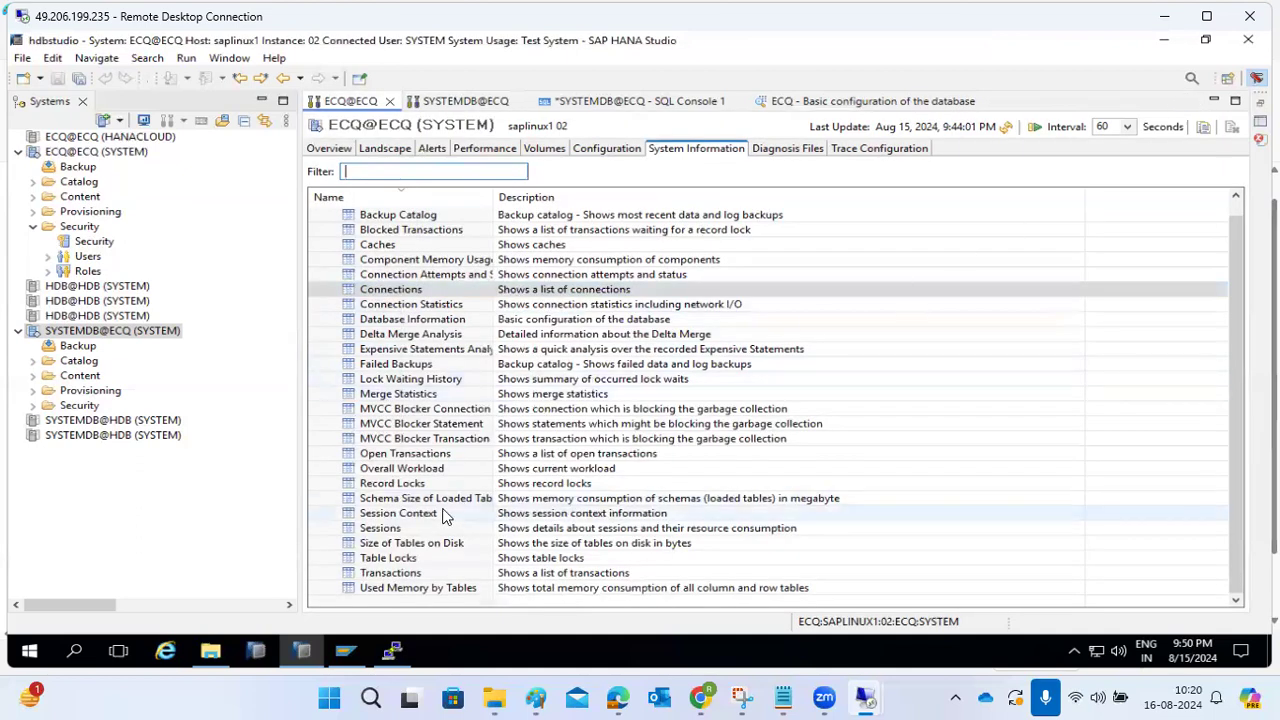
# - Execute the Size of Tables on Disk statement from ECQ@ECQ's system information again, review the table sizes, and close the result
pyautogui.rightClick(390, 542)
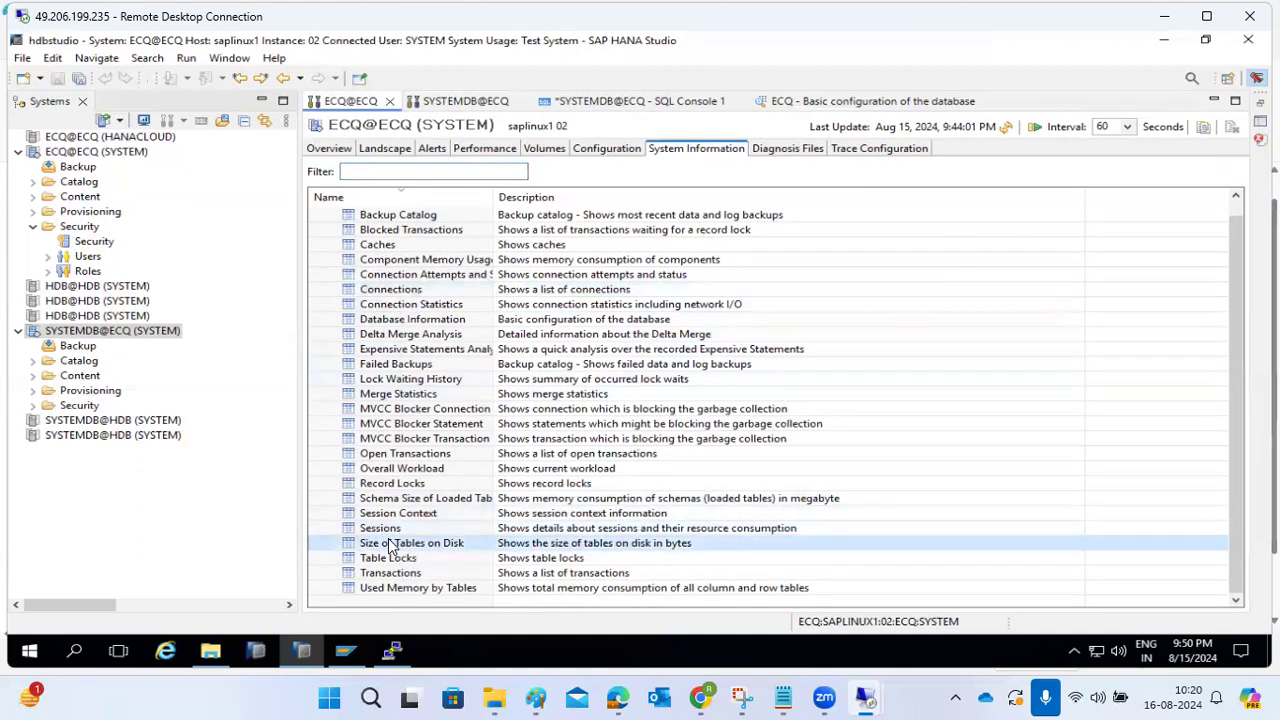
pyautogui.click(445, 364)
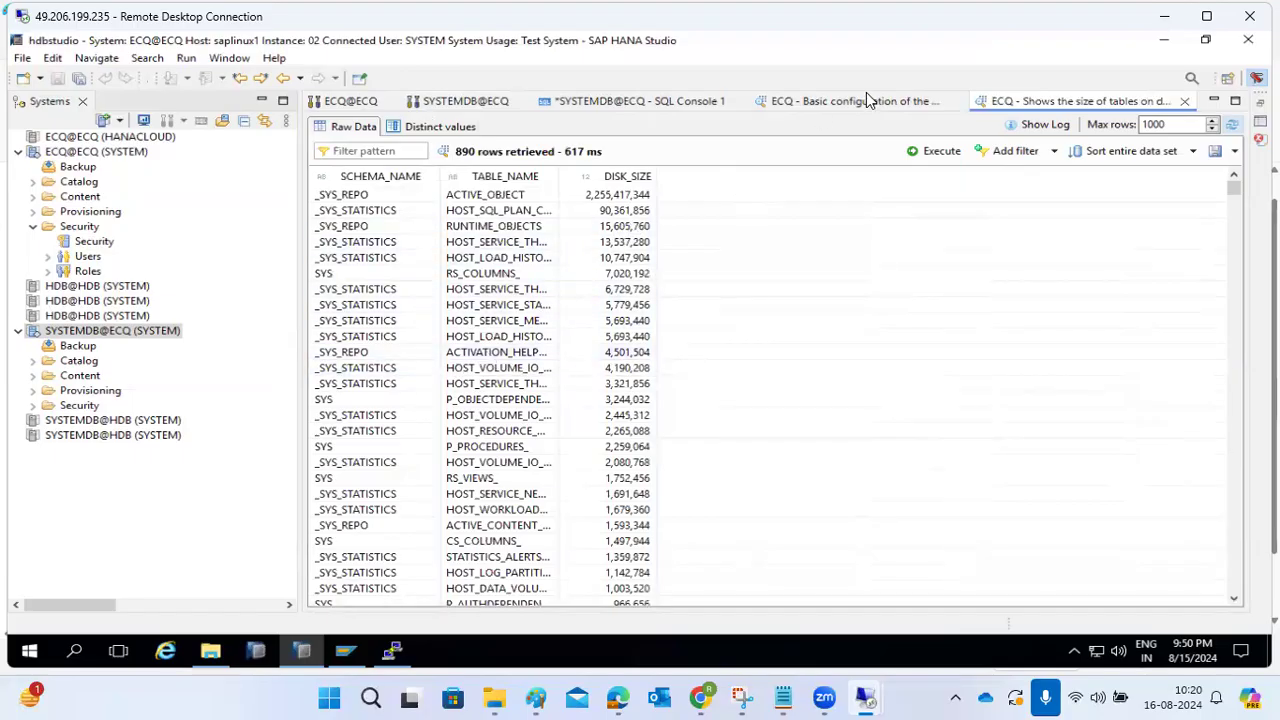
pyautogui.click(1184, 101)
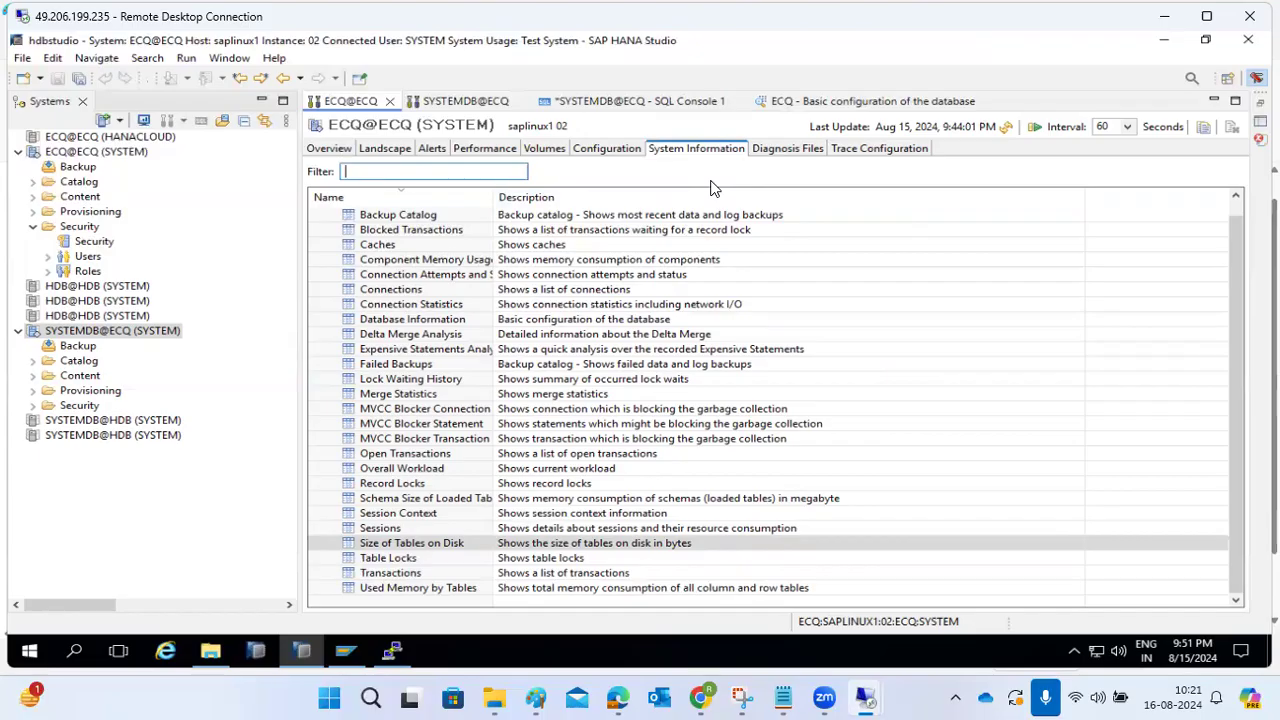
# - Switch to File Explorer and find and open the SQLStatements (5) folder within the personal folder on Local Disk (C:)
pyautogui.moveTo(505, 697)
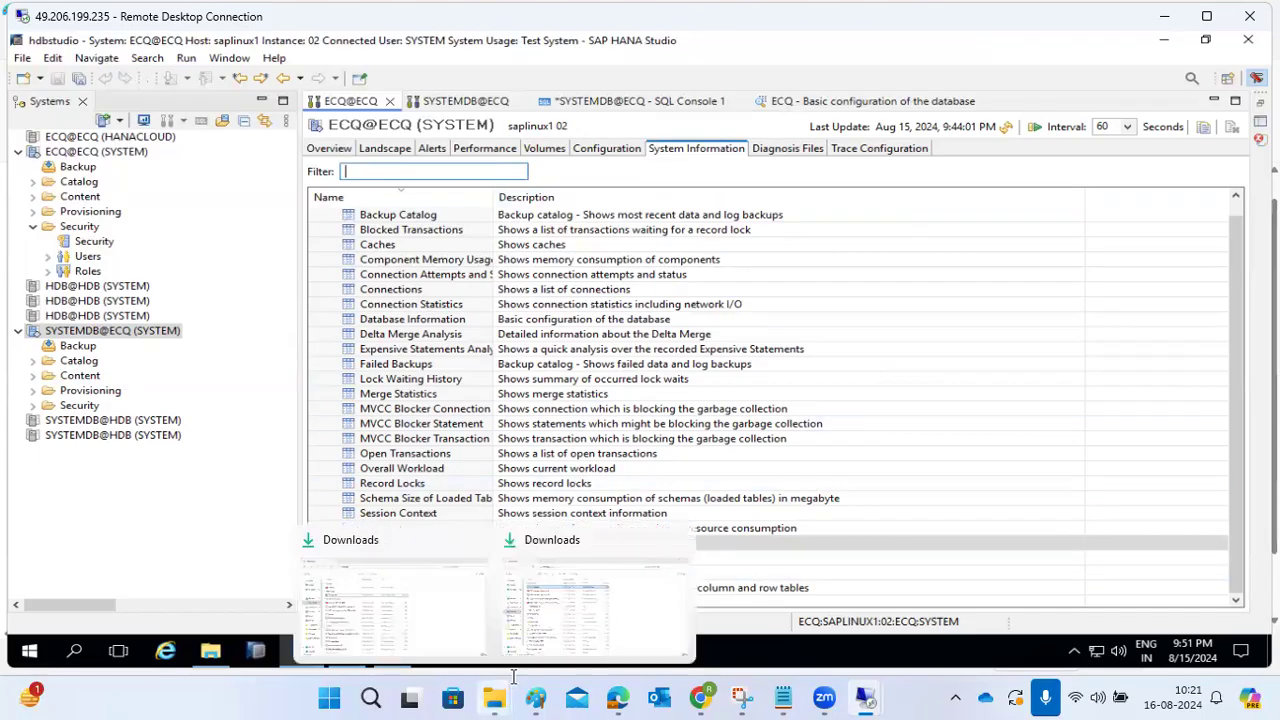
pyautogui.click(553, 621)
pyautogui.click(90, 518)
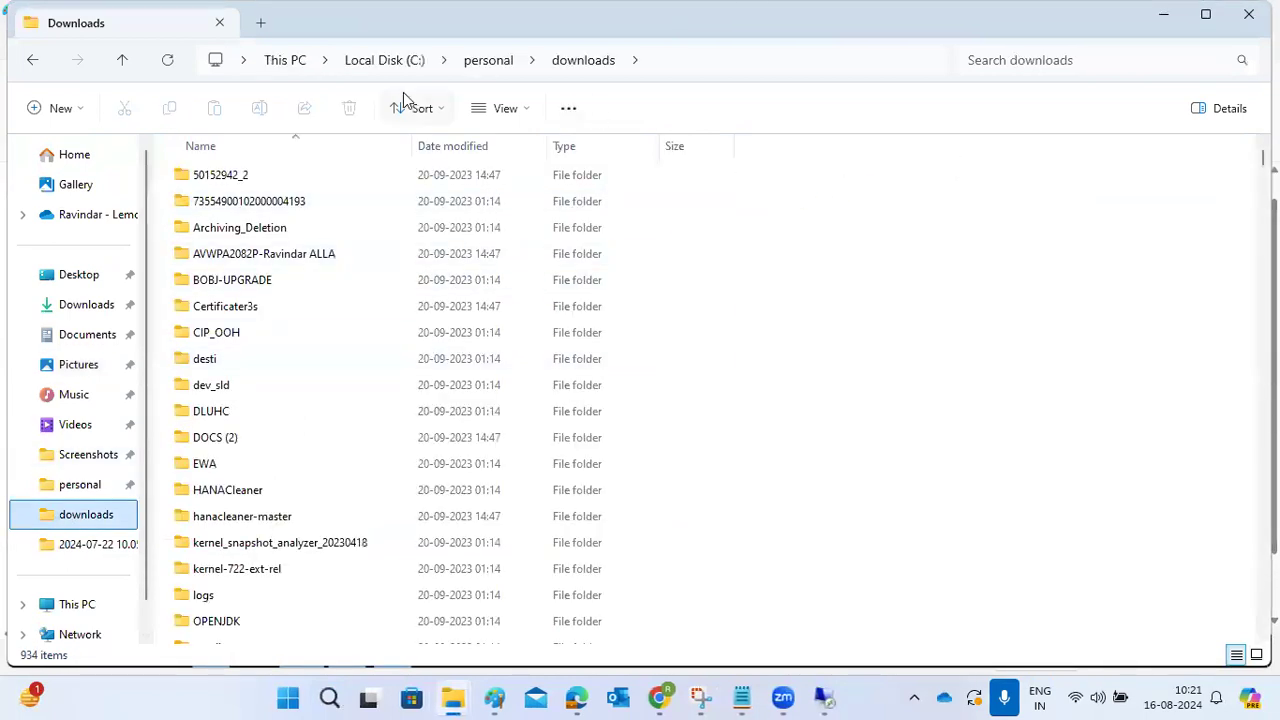
pyautogui.click(385, 60)
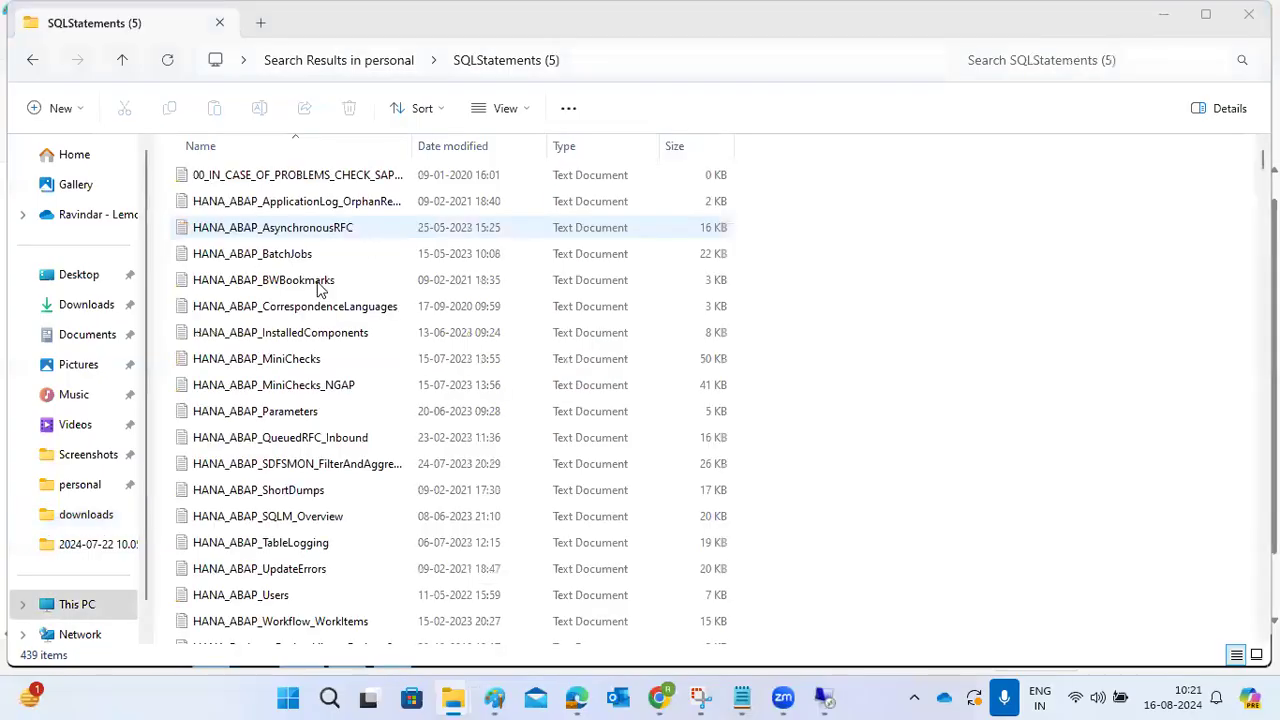
# - Look through the HANA SQL statement files in SQLStatements (5), and widen the Name column to show full file names
pyautogui.scroll(-20, 320, 289)
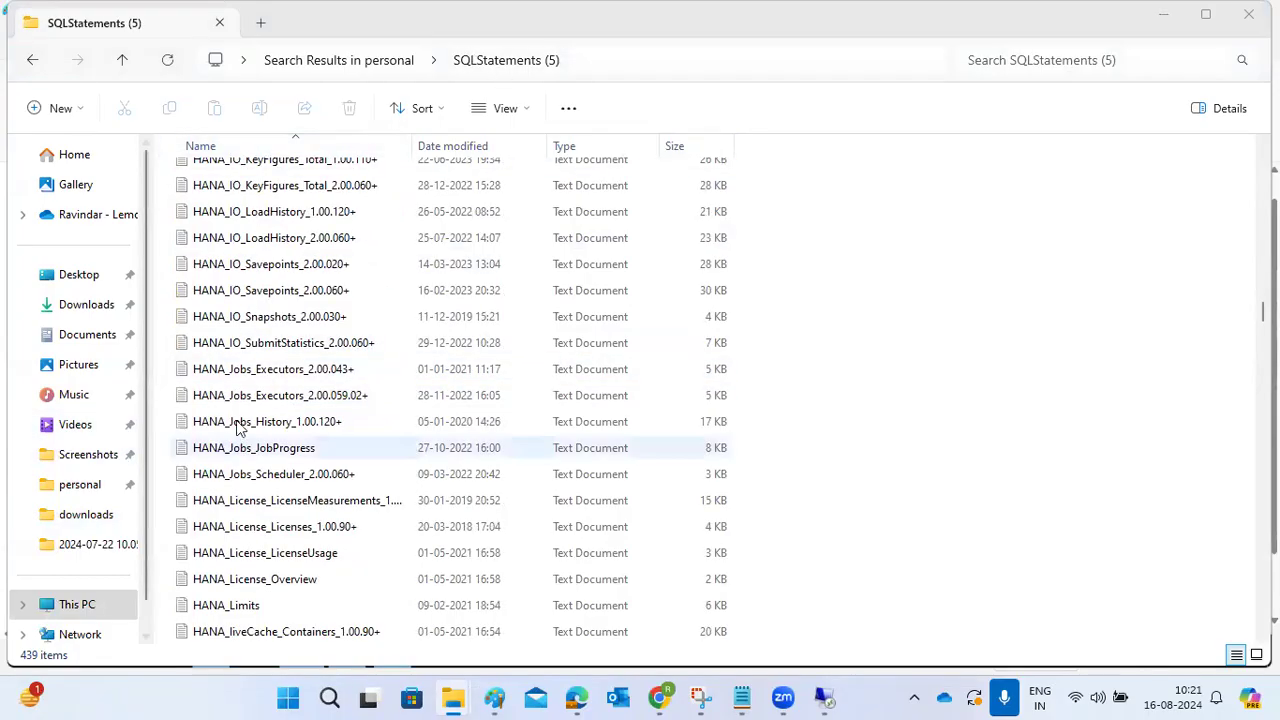
pyautogui.scroll(-7, 260, 400)
pyautogui.scroll(-20, 273, 376)
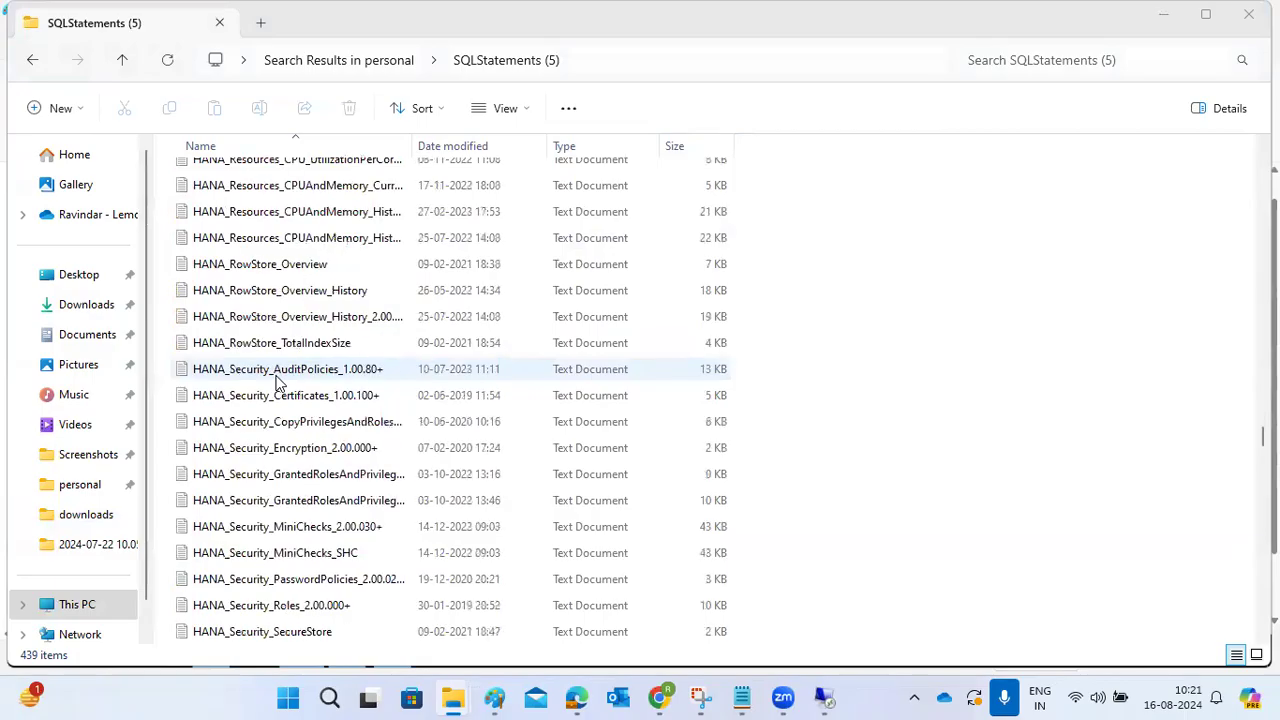
pyautogui.scroll(-20, 278, 384)
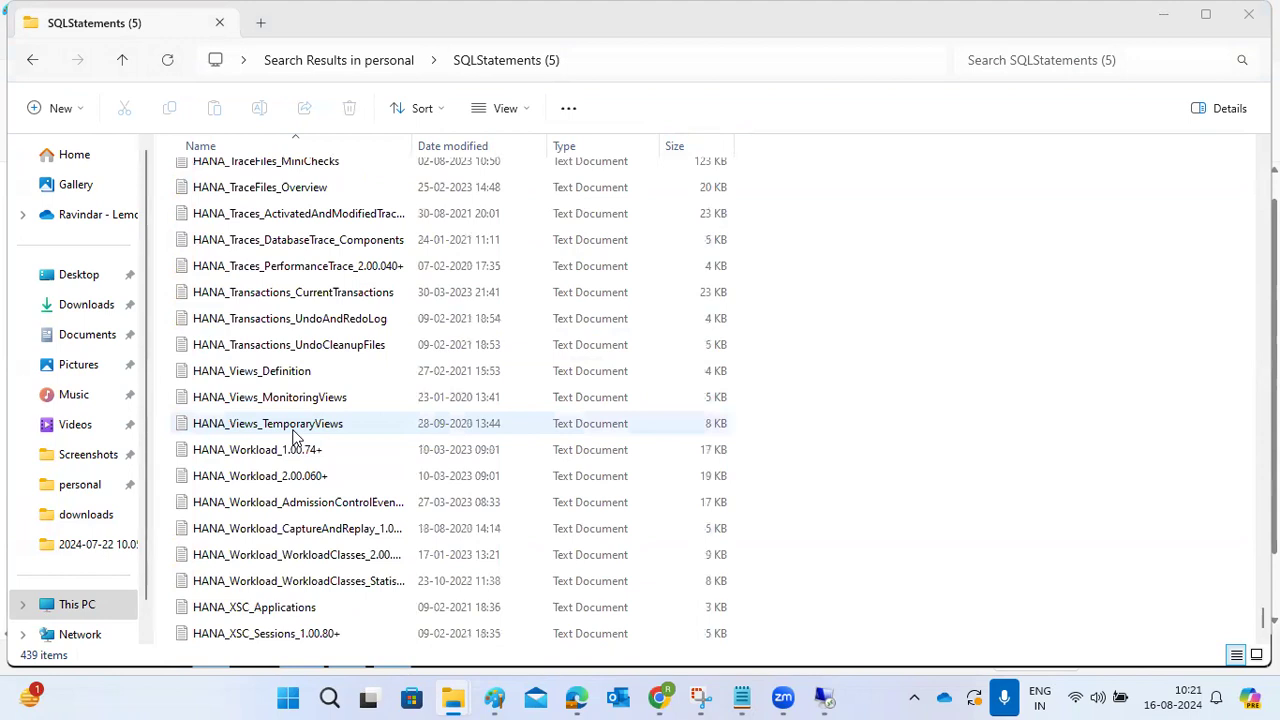
pyautogui.scroll(8, 295, 437)
pyautogui.scroll(1, 310, 314)
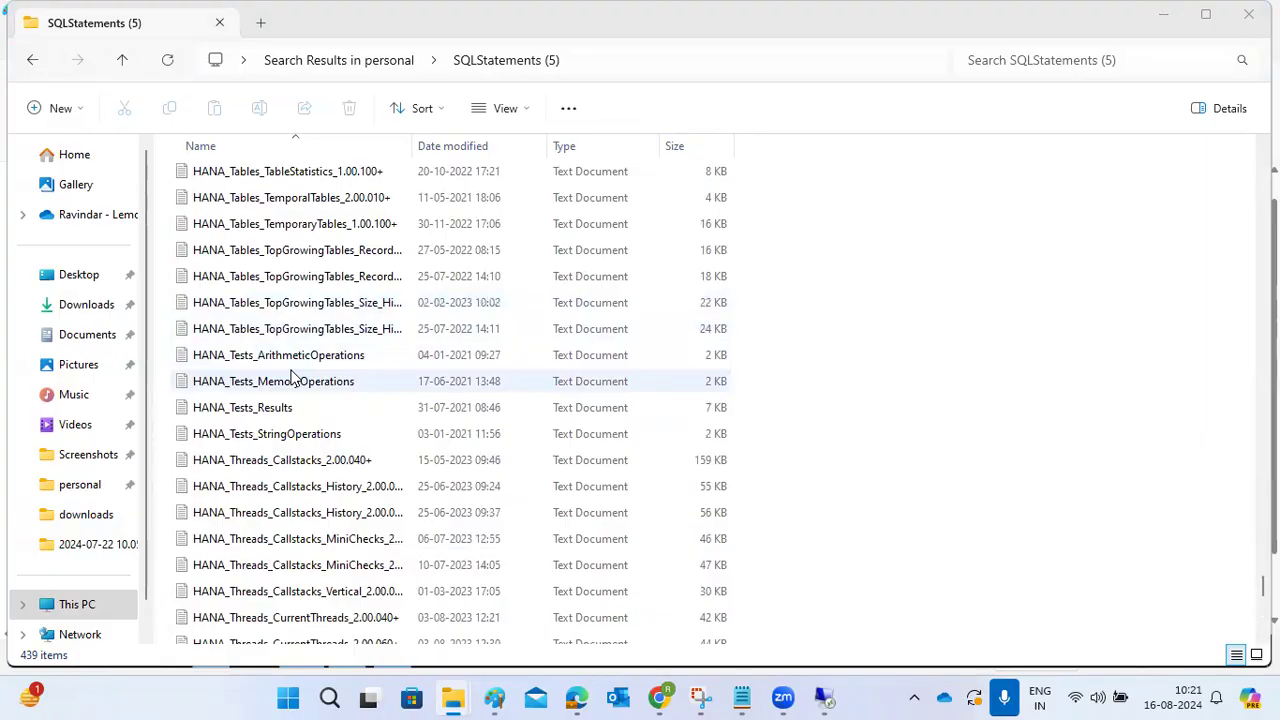
pyautogui.scroll(8, 293, 376)
pyautogui.scroll(15, 293, 376)
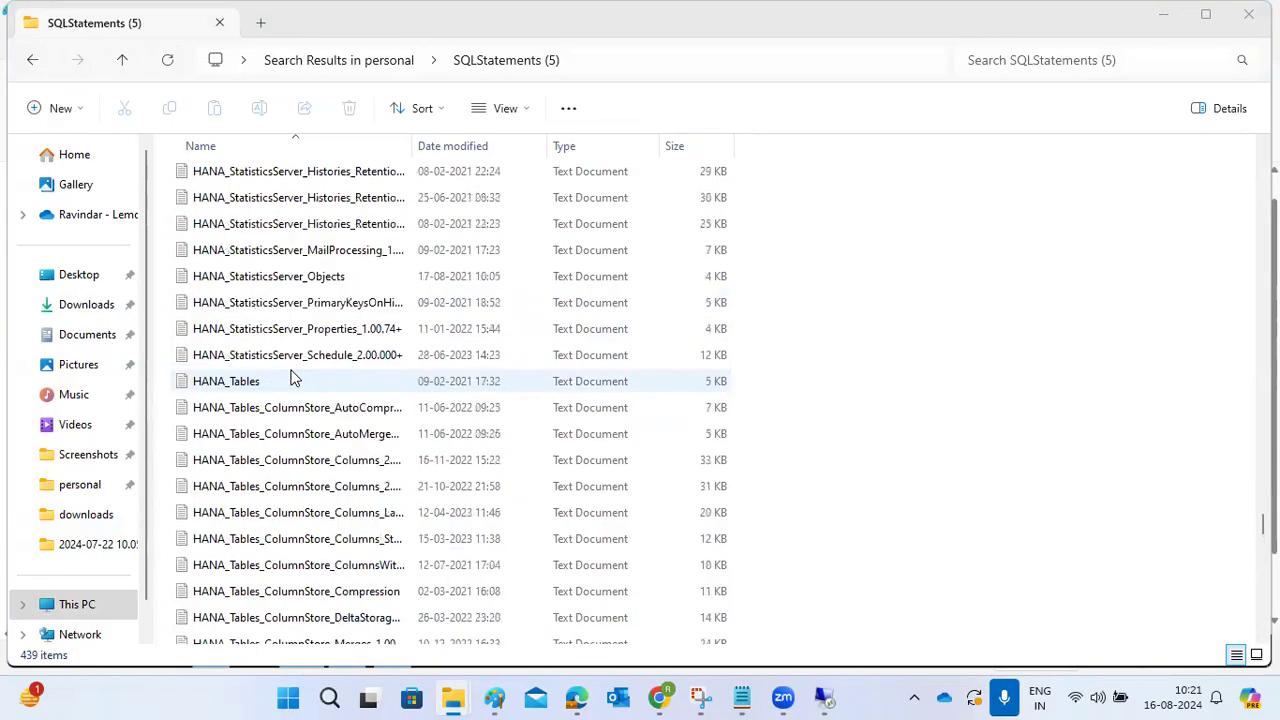
pyautogui.moveTo(414, 150); pyautogui.dragTo(637, 150)
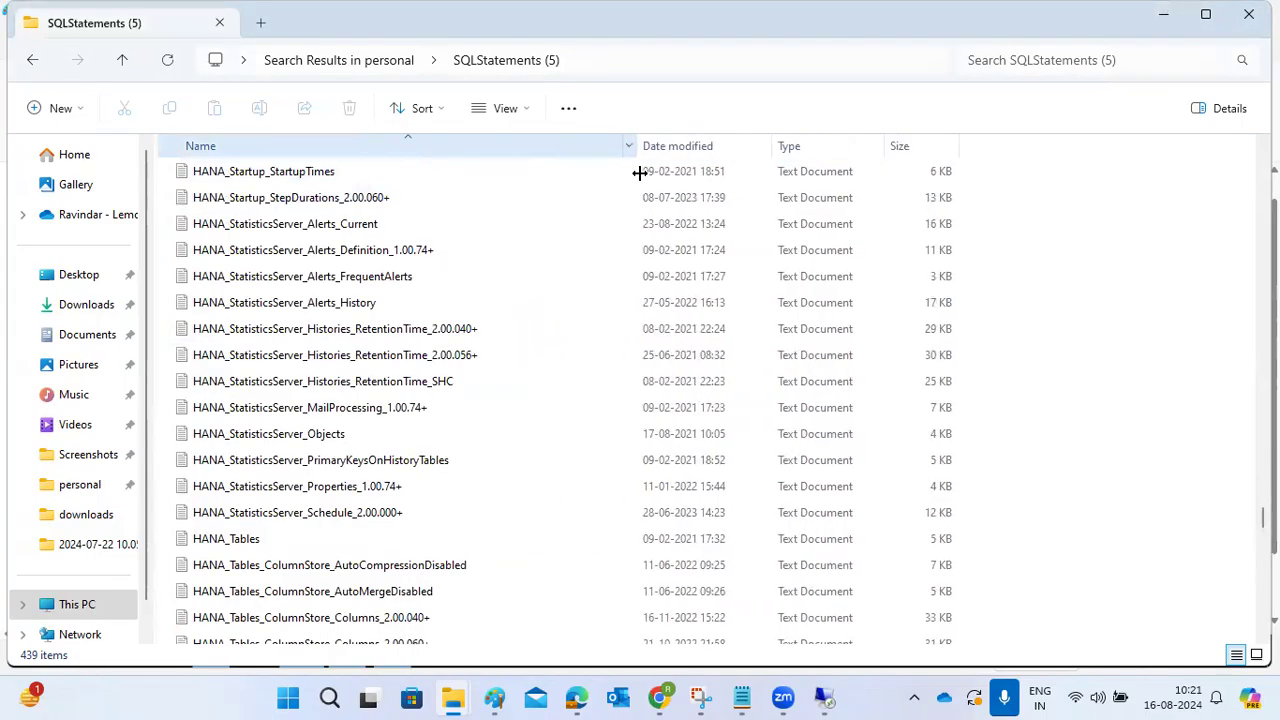
# - Replace the statement in SYSTEMDB@ECQ's SQL Console 1 with the full HANA_StatisticsServer_Histories_RetentionTime_2.00.056+ script from its text file, and execute it
pyautogui.doubleClick(350, 366)
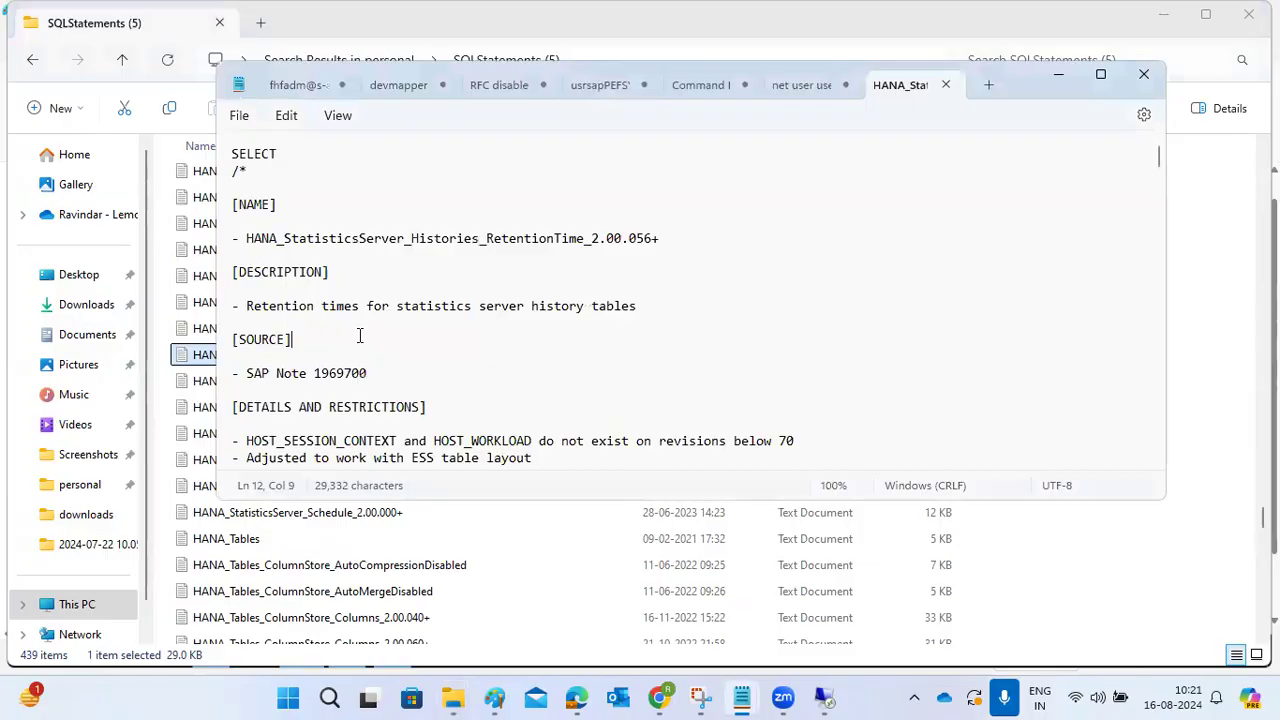
pyautogui.hotkey('ctrl', 'a')
pyautogui.moveTo(815, 698)
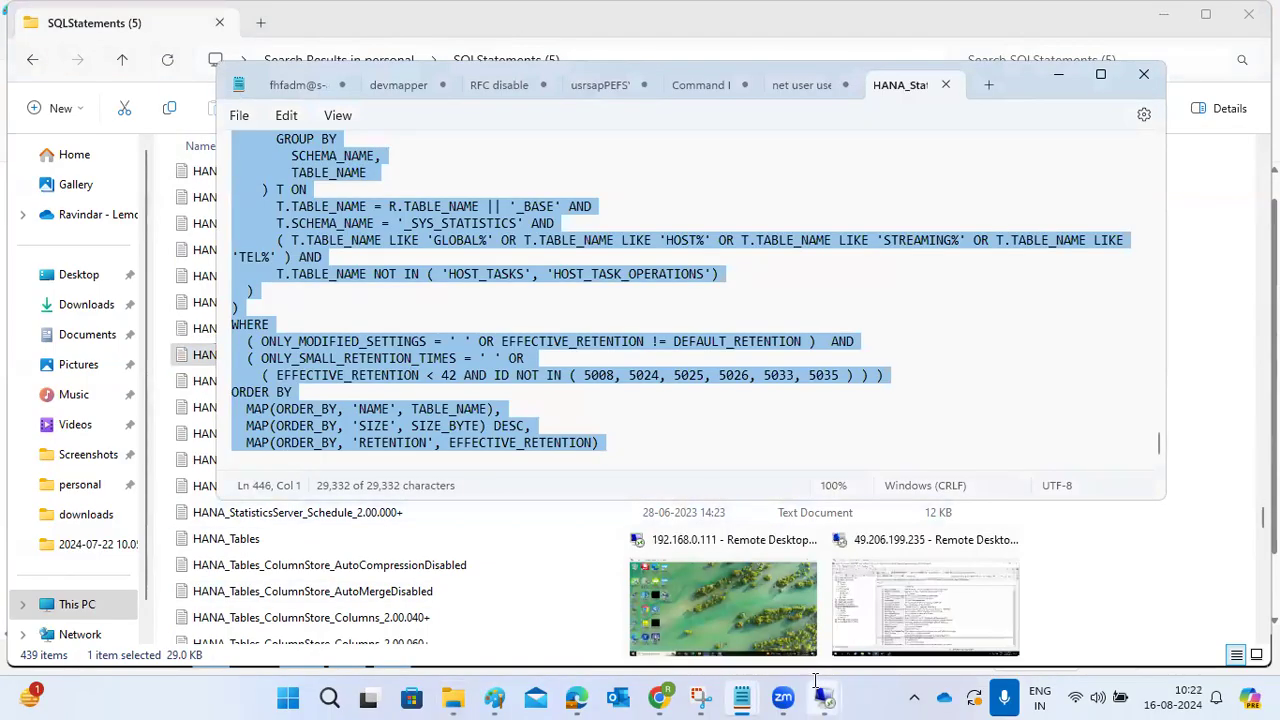
pyautogui.click(924, 605)
pyautogui.click(611, 99)
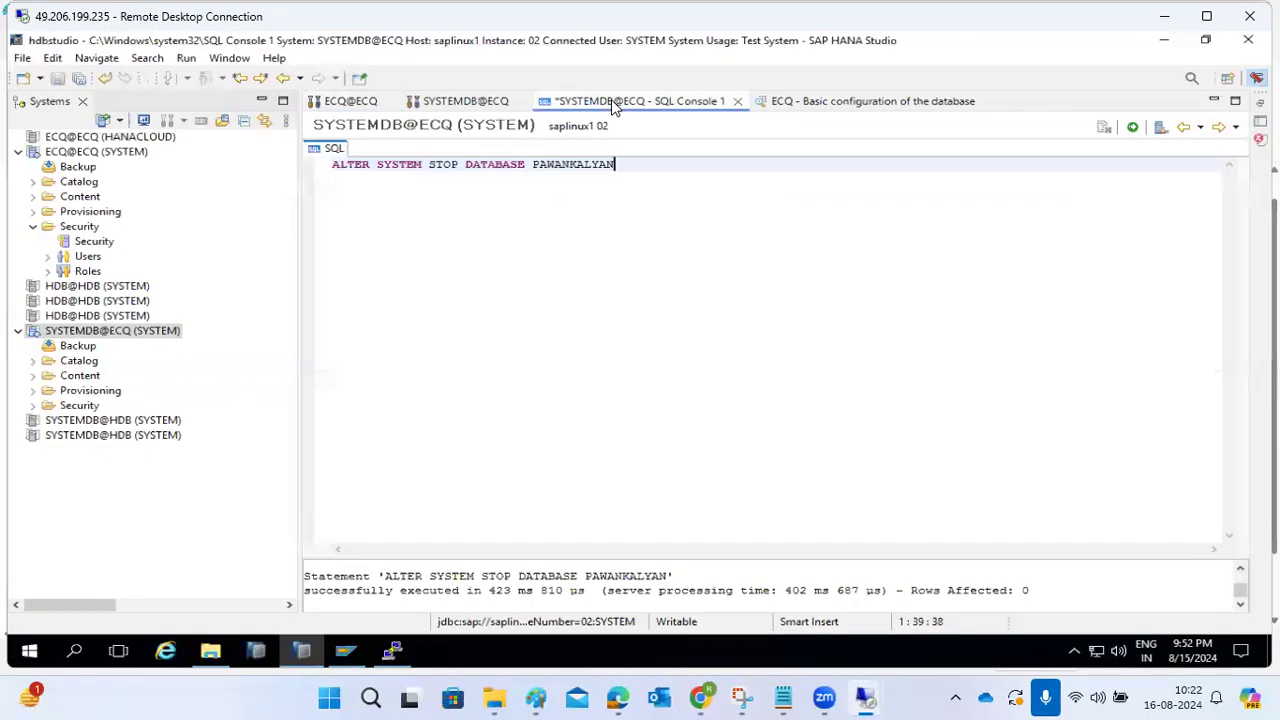
pyautogui.hotkey('ctrl', 'a')
pyautogui.hotkey('ctrl', 'v')
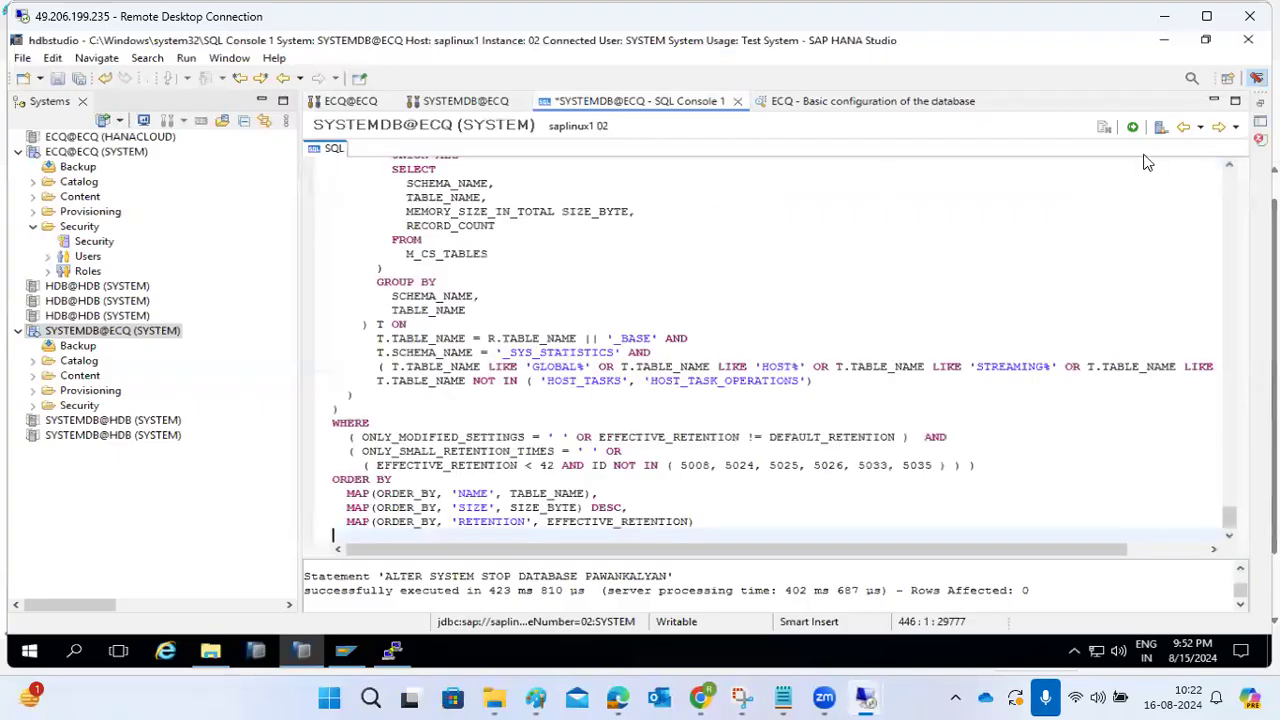
pyautogui.click(1133, 127)
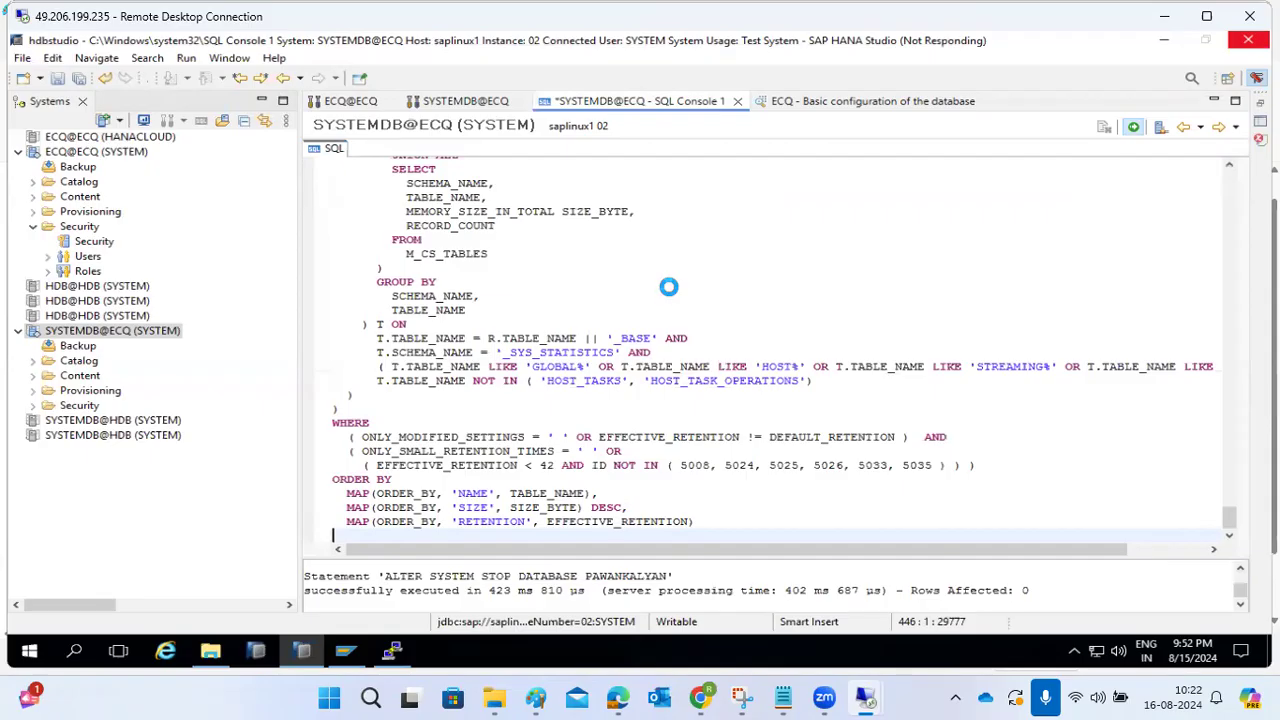
# - Switch back to the SQLStatements (5) folder and browse upward through the other available scripts
pyautogui.moveTo(500, 697)
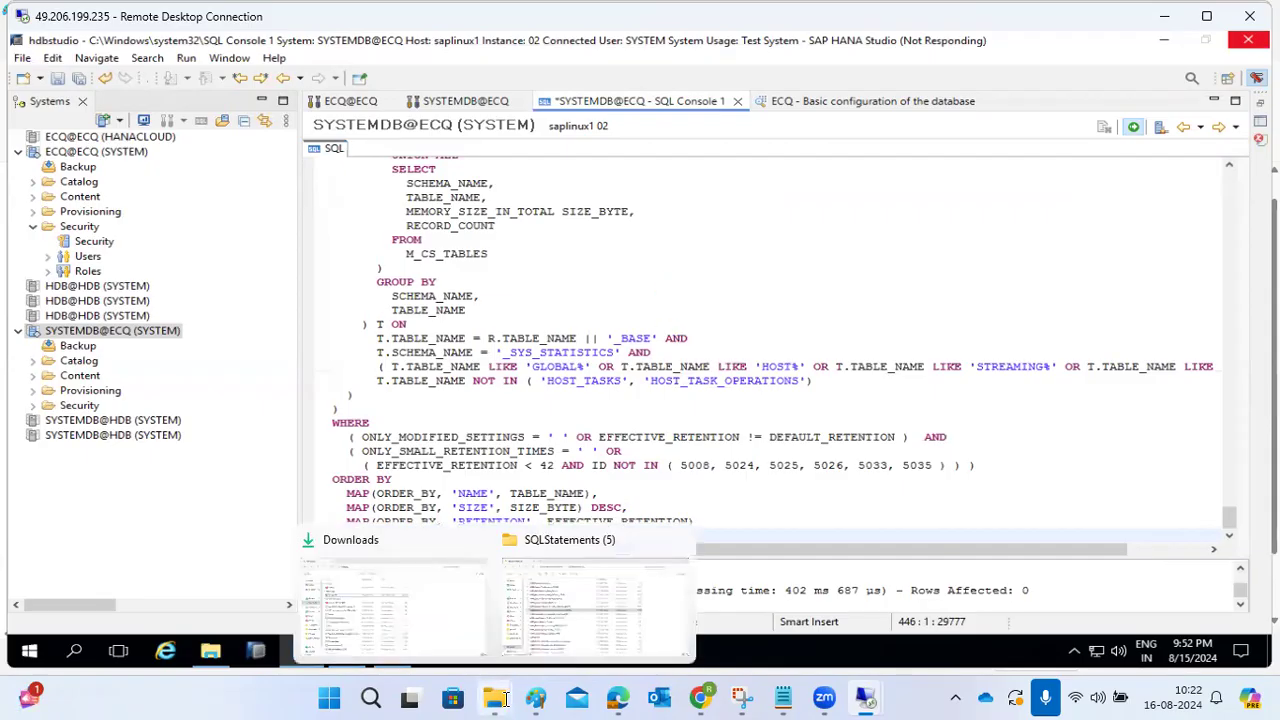
pyautogui.click(557, 619)
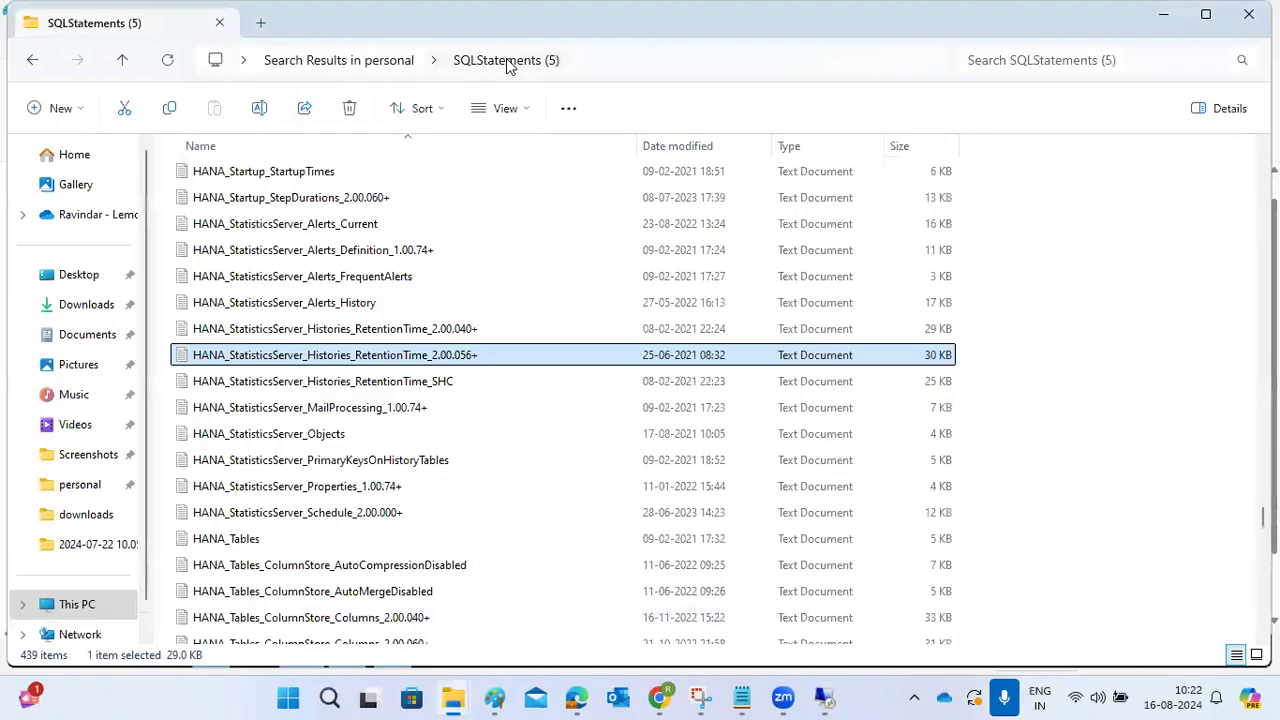
pyautogui.scroll(12, 286, 385)
pyautogui.scroll(20, 286, 385)
pyautogui.scroll(20, 286, 290)
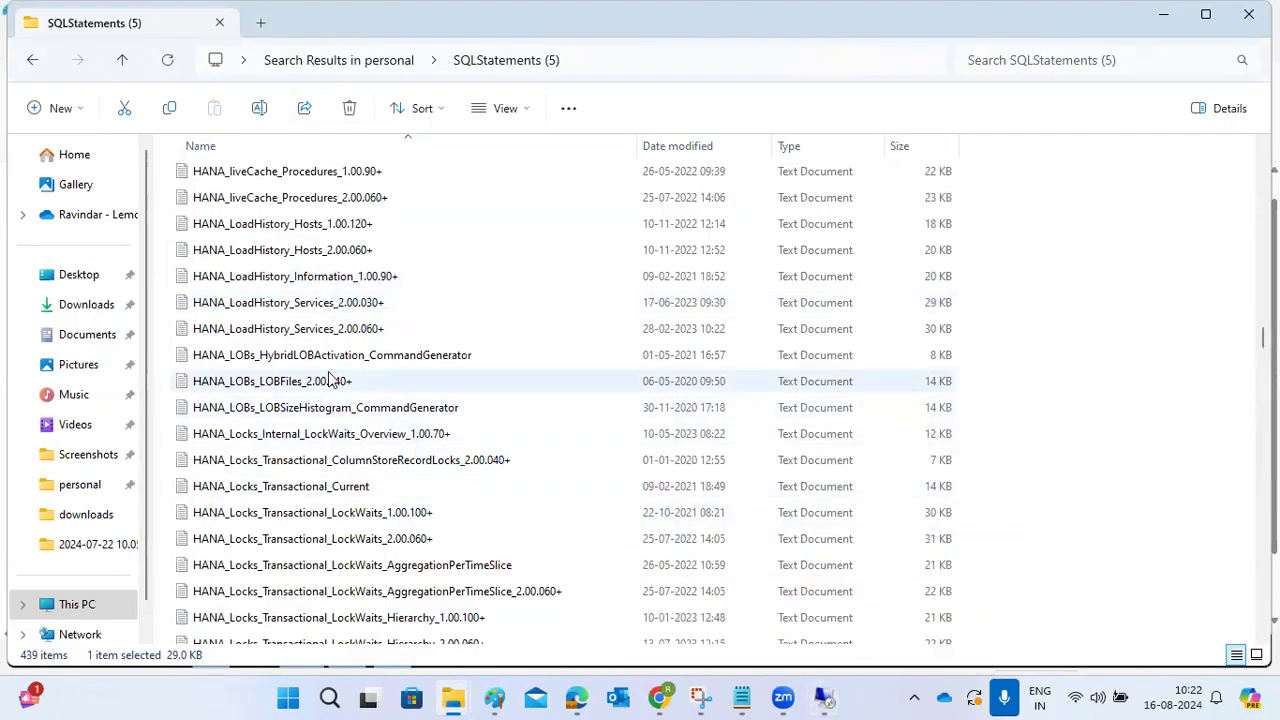
# - Return to SAP HANA Studio and review the retention times, sizes and record counts of the statistics server history tables
pyautogui.moveTo(838, 698)
pyautogui.click(922, 585)
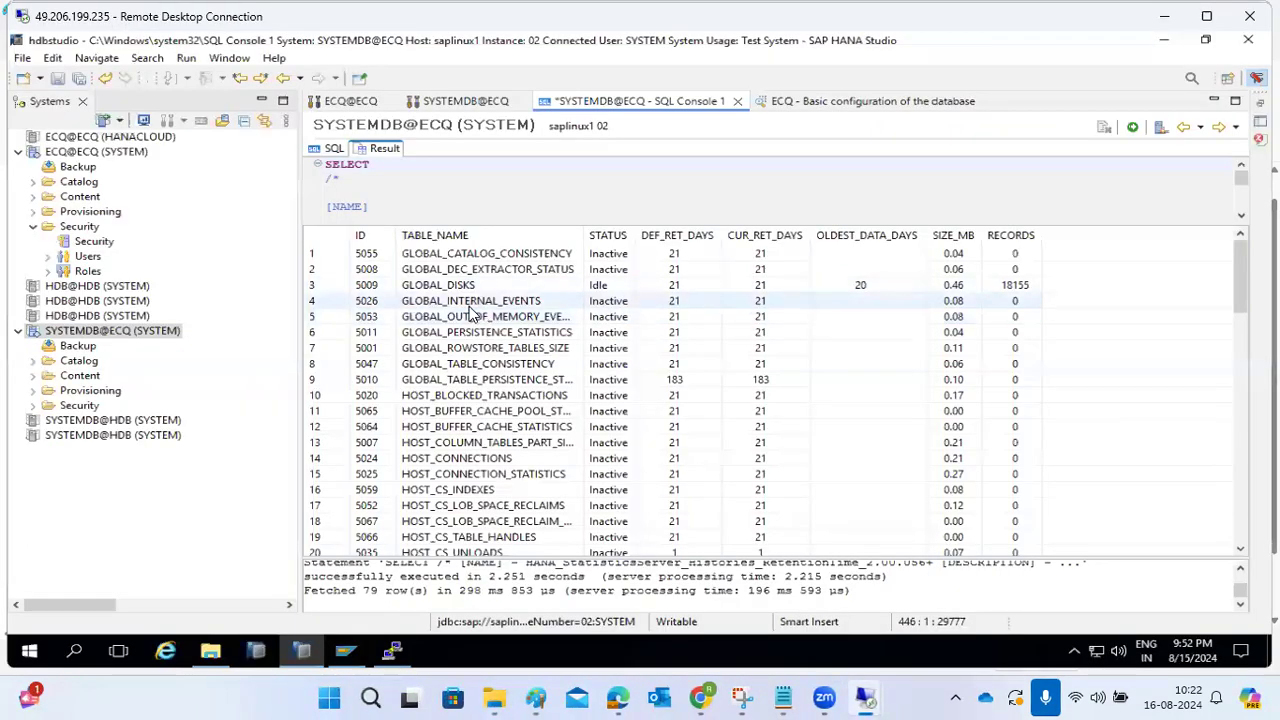
pyautogui.scroll(-20, 478, 338)
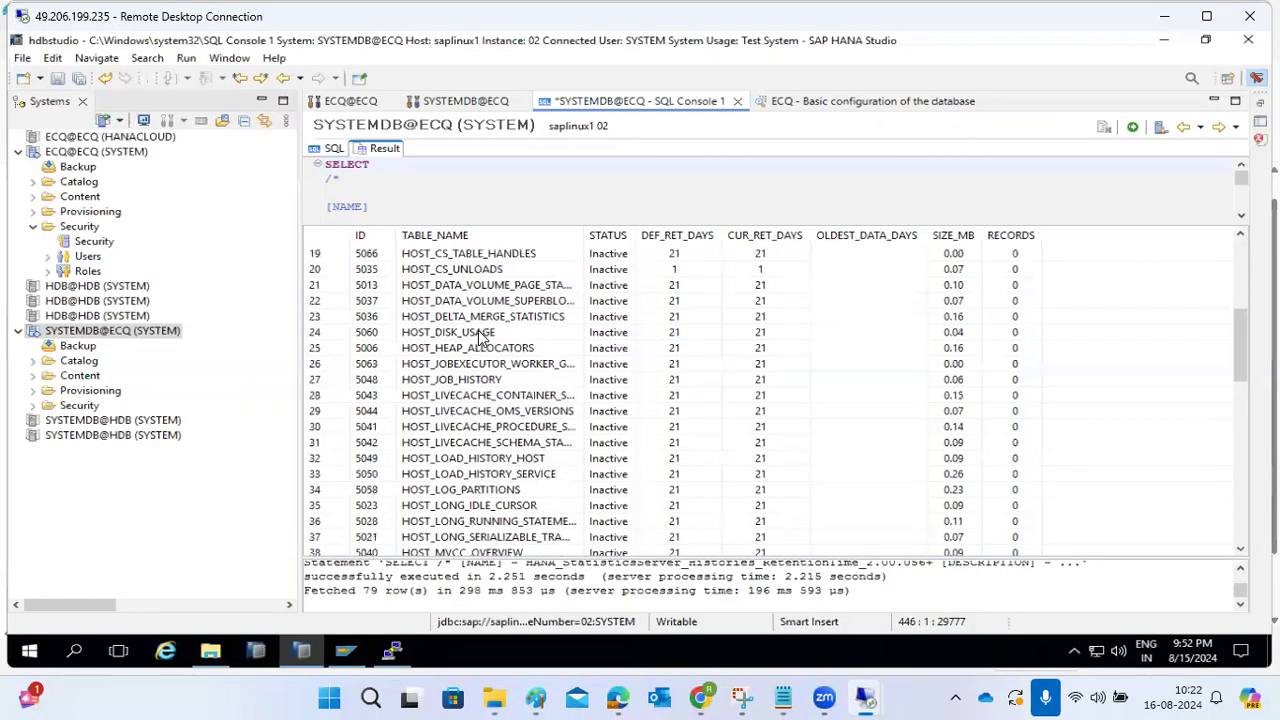
pyautogui.scroll(20, 483, 338)
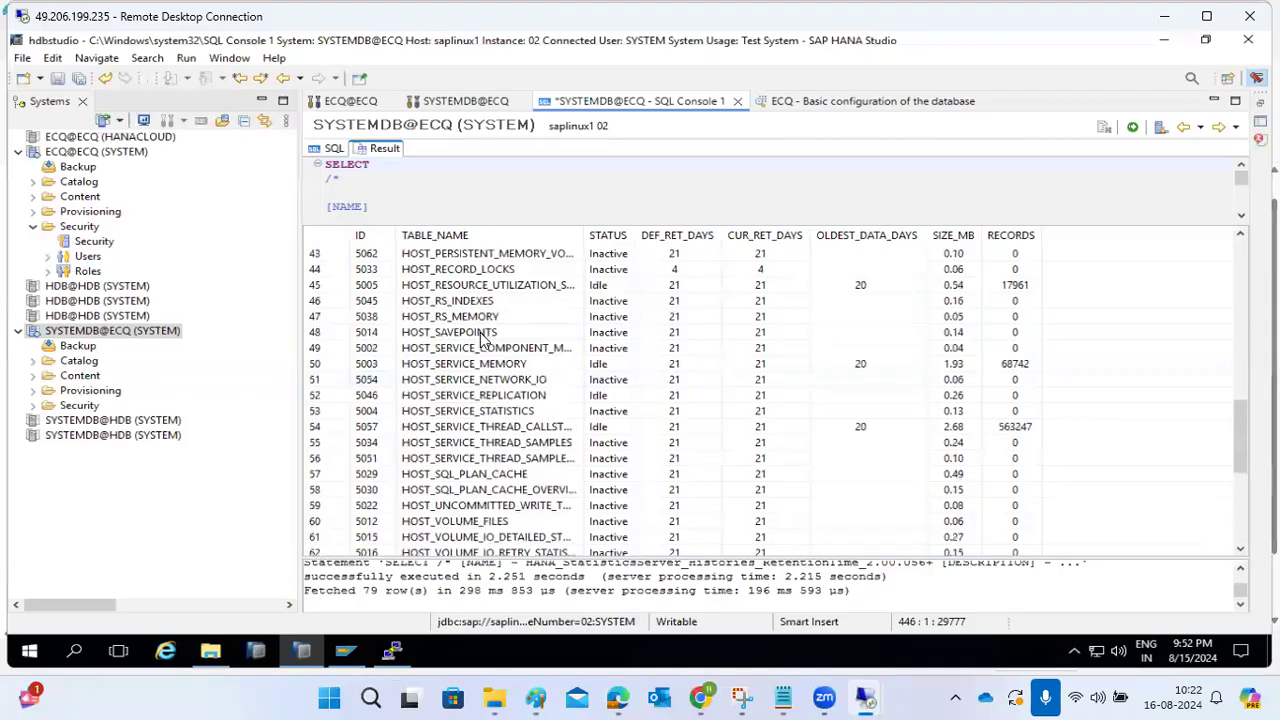
pyautogui.rightClick(107, 328)
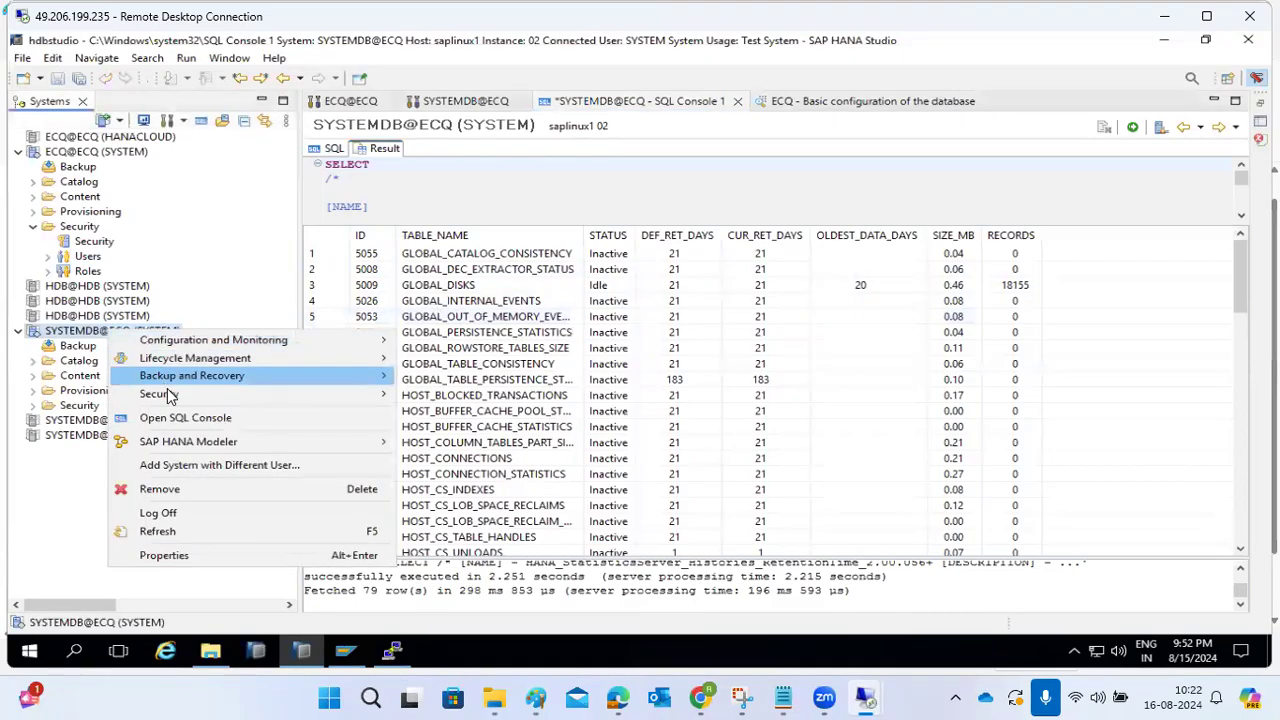
pyautogui.click(180, 417)
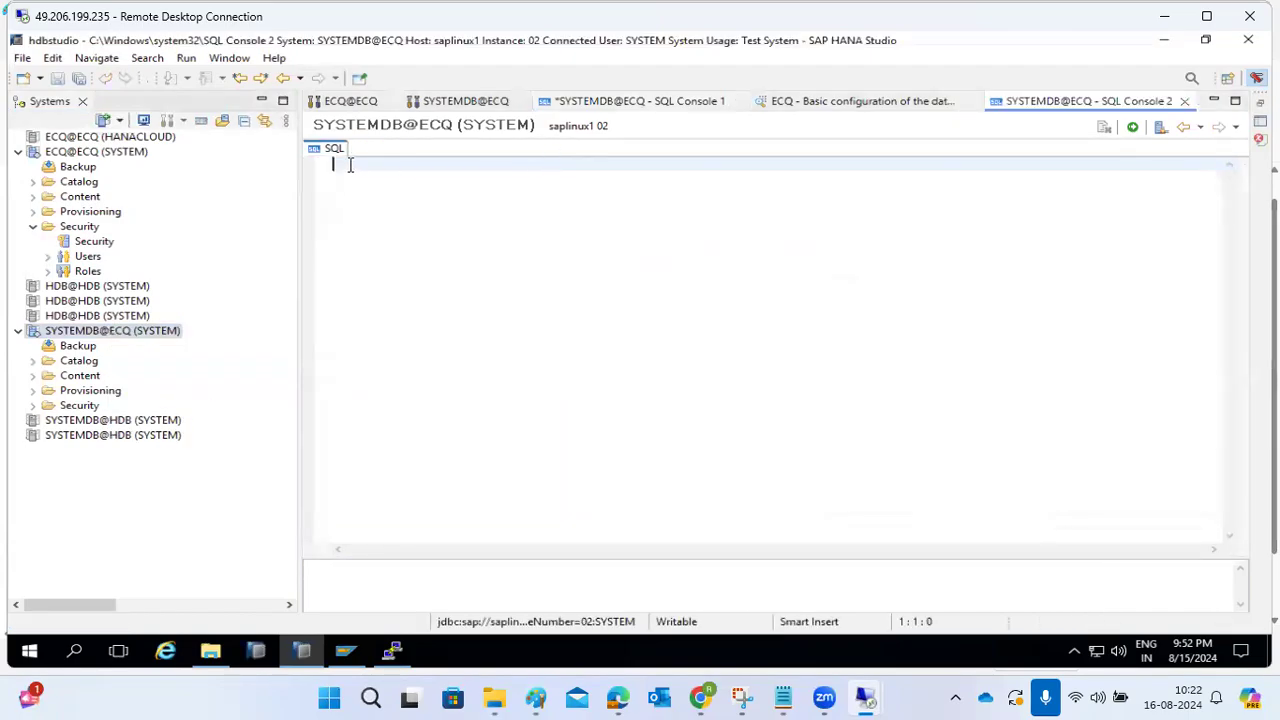
pyautogui.write('select * fro')
pyautogui.press('BackSpace')
pyautogui.press('BackSpace')
pyautogui.press('BackSpace')
pyautogui.press('BackSpace')
pyautogui.press('BackSpace')
pyautogui.write('* from')
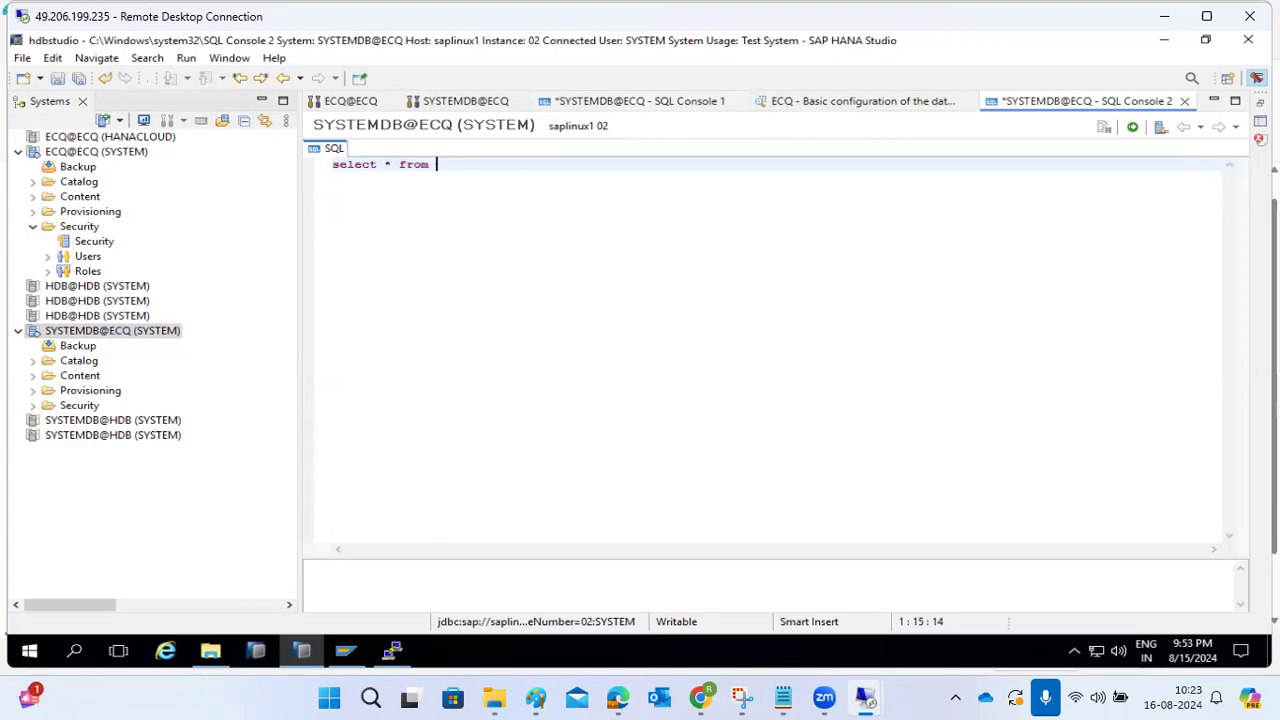
pyautogui.click(1184, 101)
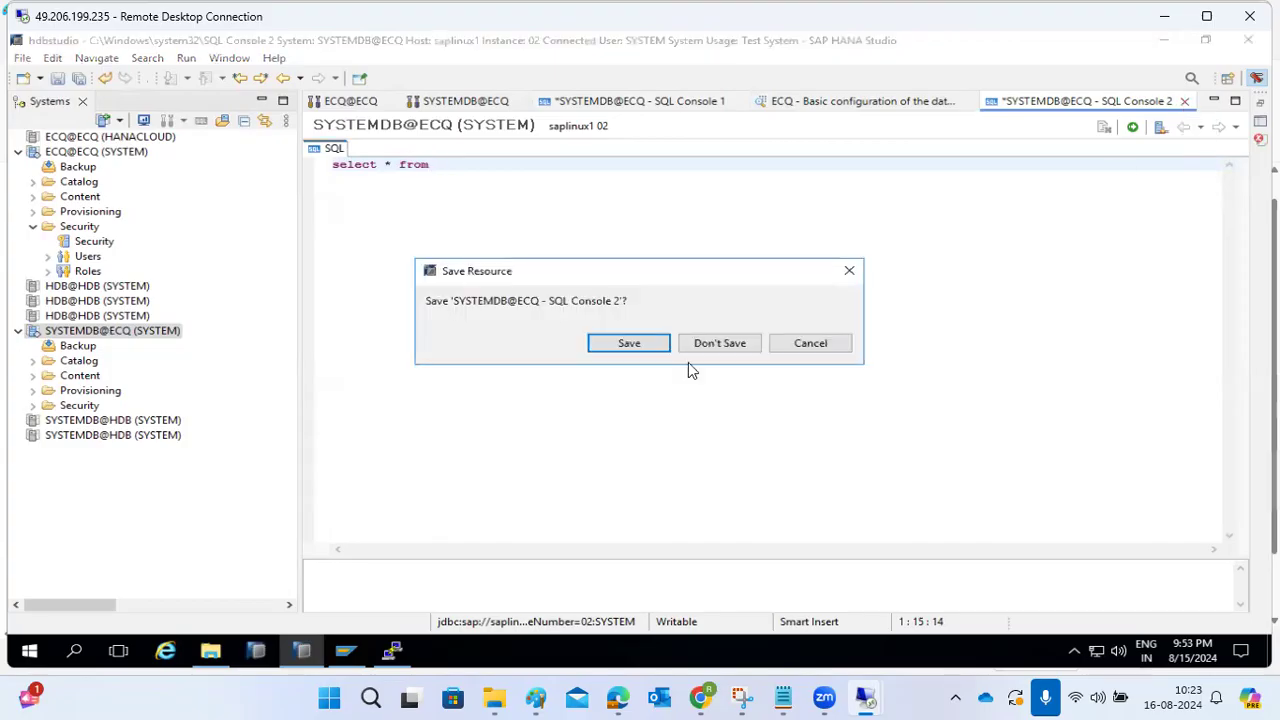
pyautogui.click(706, 343)
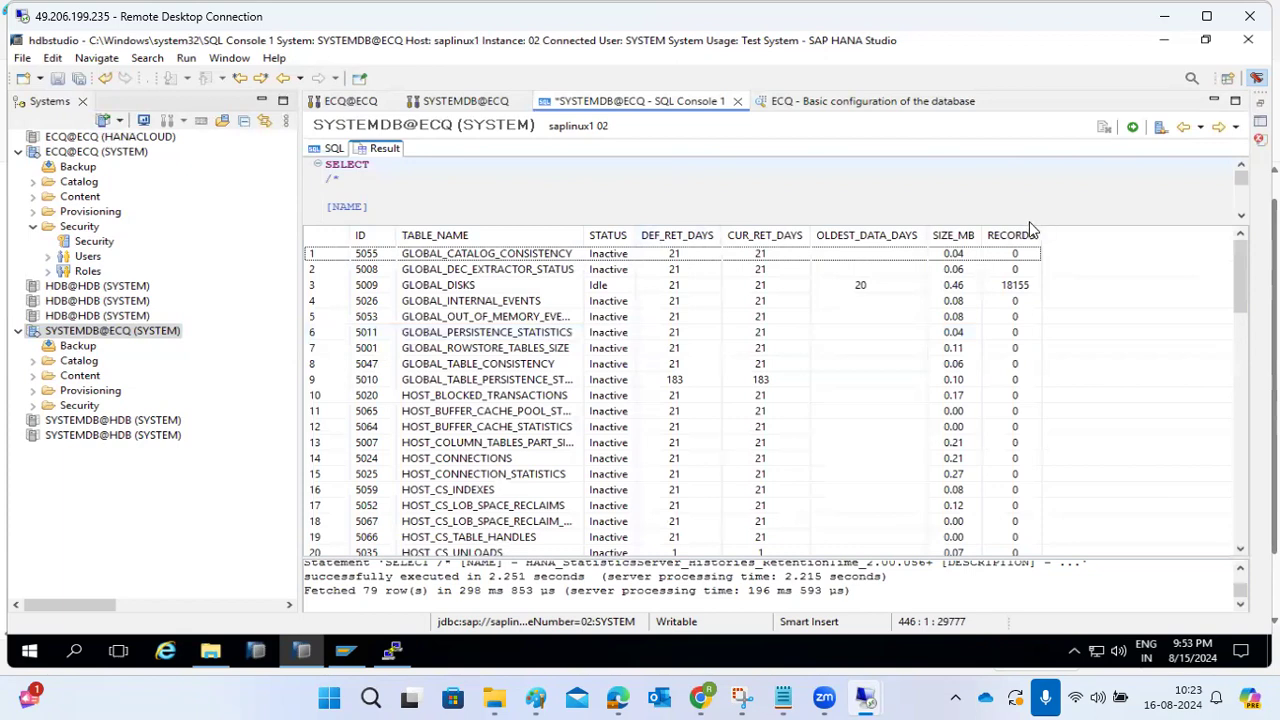
# - Check the remaining rows of the retention time result and close SYSTEMDB@ECQ's SQL Console 1 without saving
pyautogui.scroll(-13, 530, 360)
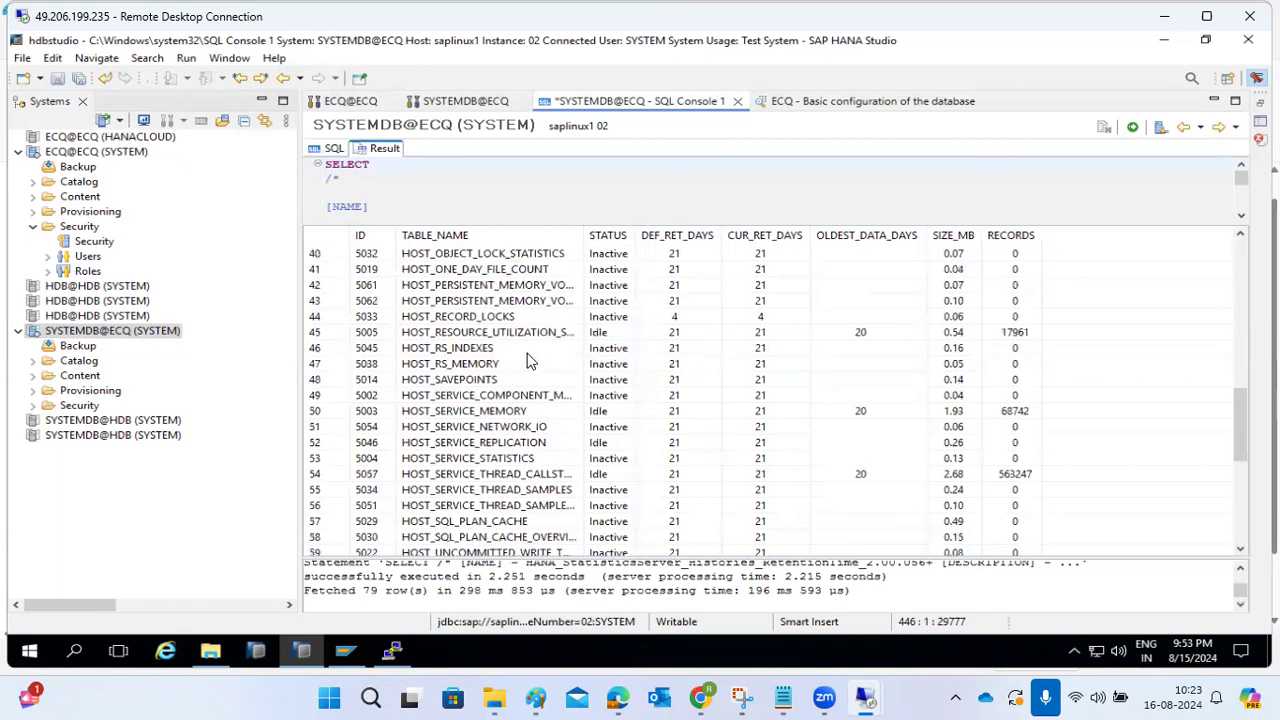
pyautogui.click(738, 101)
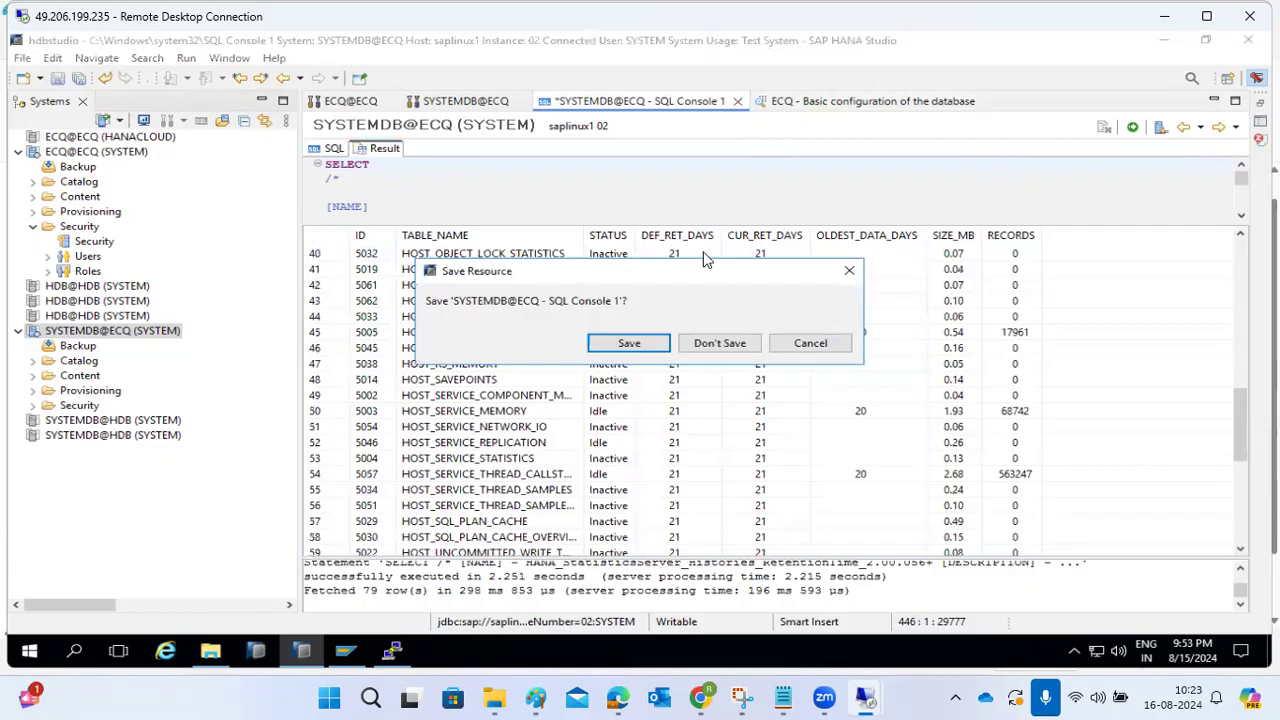
pyautogui.click(711, 347)
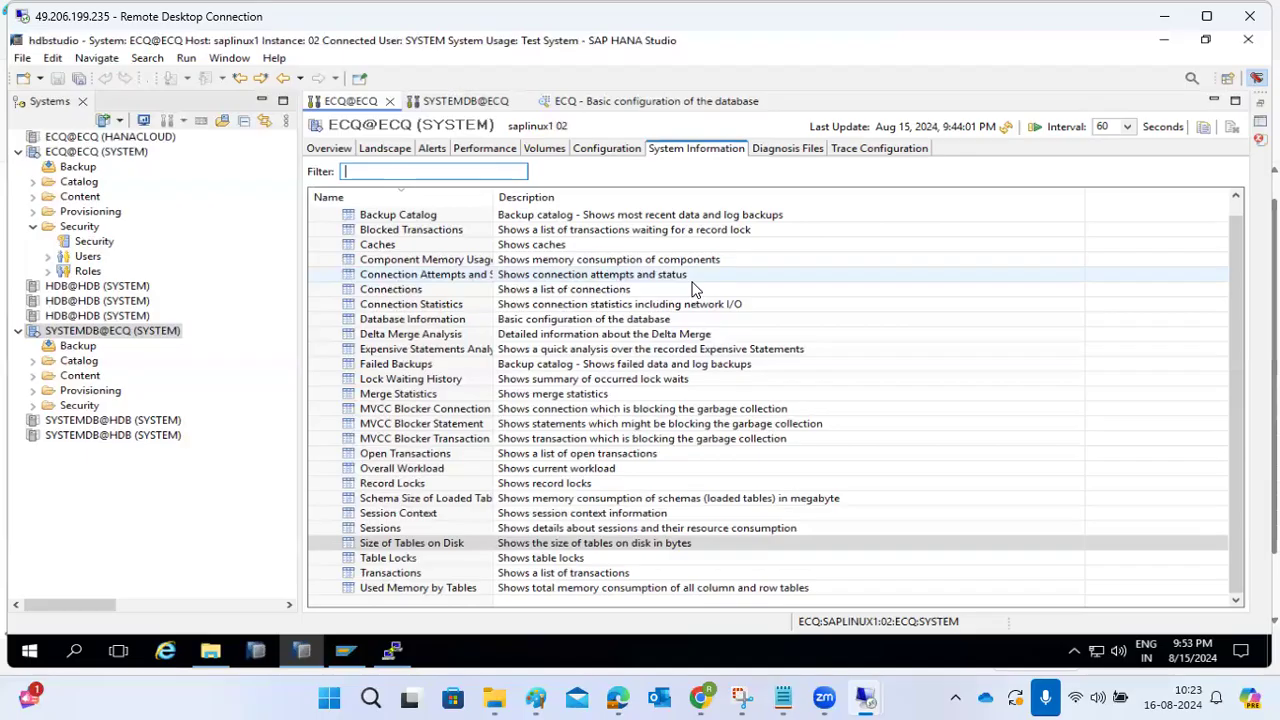
# - Switch to the SQLStatements (5) folder and look through the ABAP, backup, global, hosts and index check scripts
pyautogui.moveTo(494, 697)
pyautogui.click(528, 615)
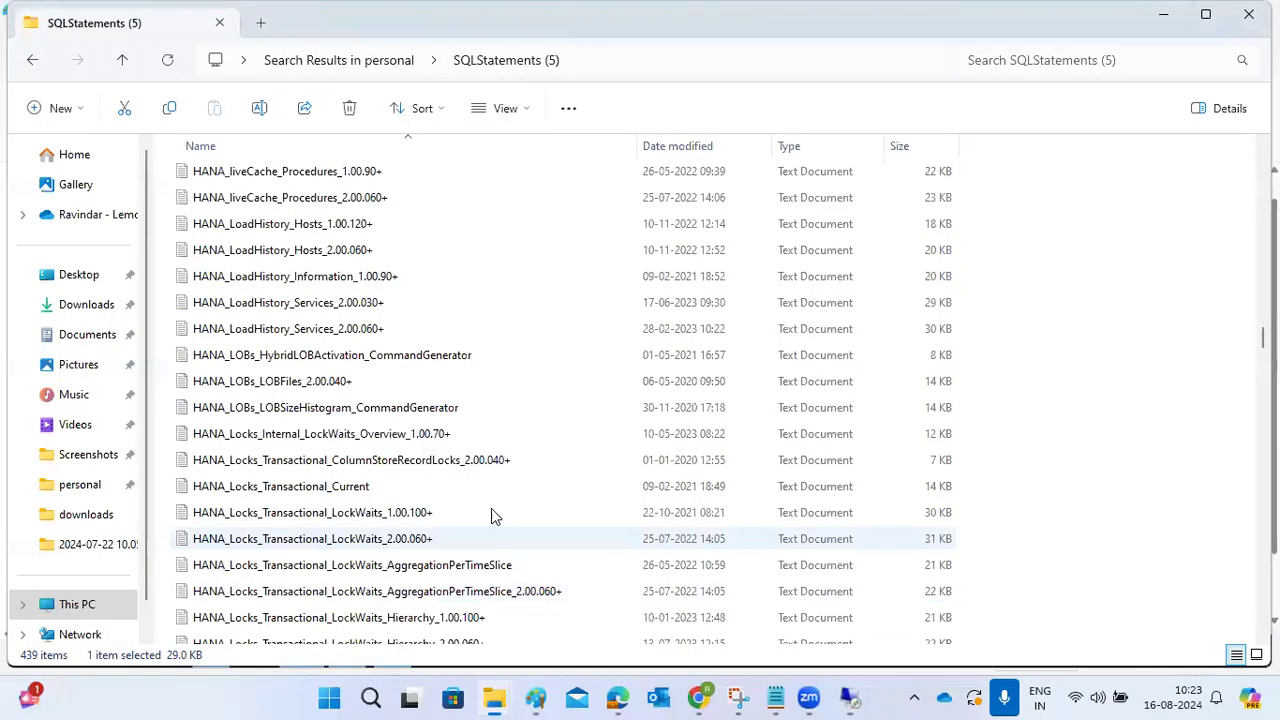
pyautogui.scroll(13, 360, 396)
pyautogui.scroll(20, 358, 388)
pyautogui.scroll(10, 358, 393)
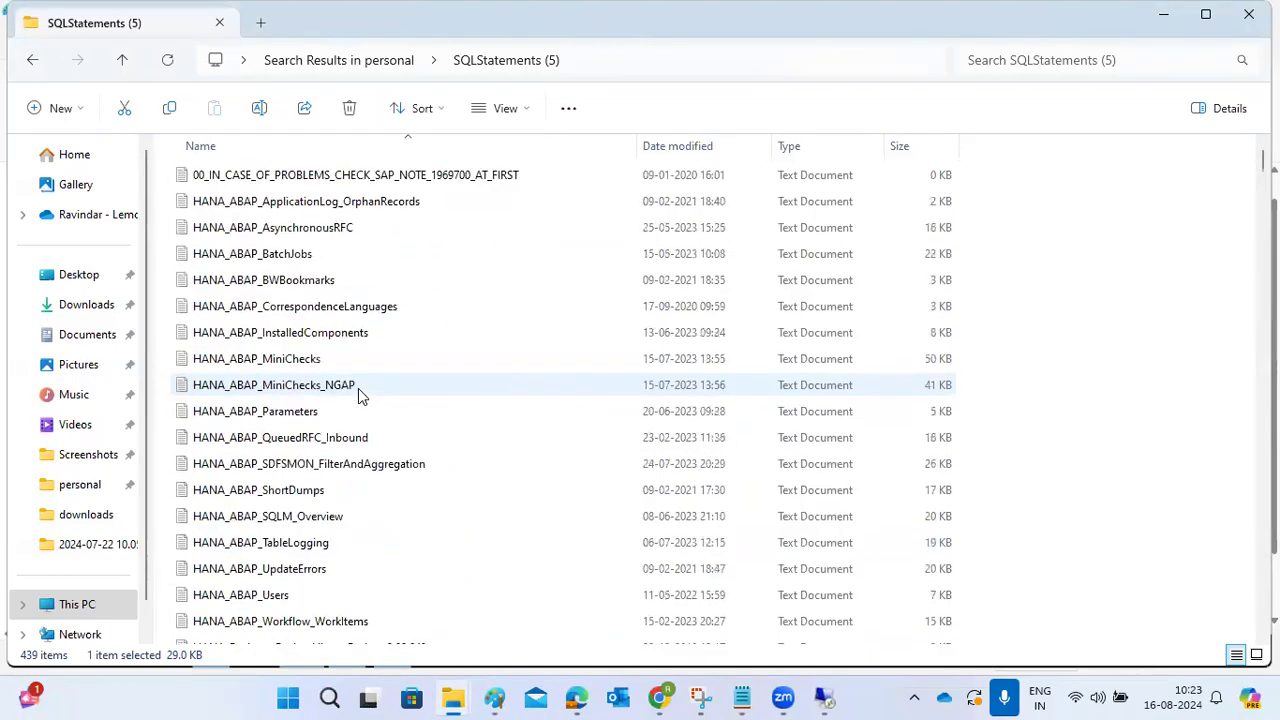
pyautogui.scroll(-20, 287, 486)
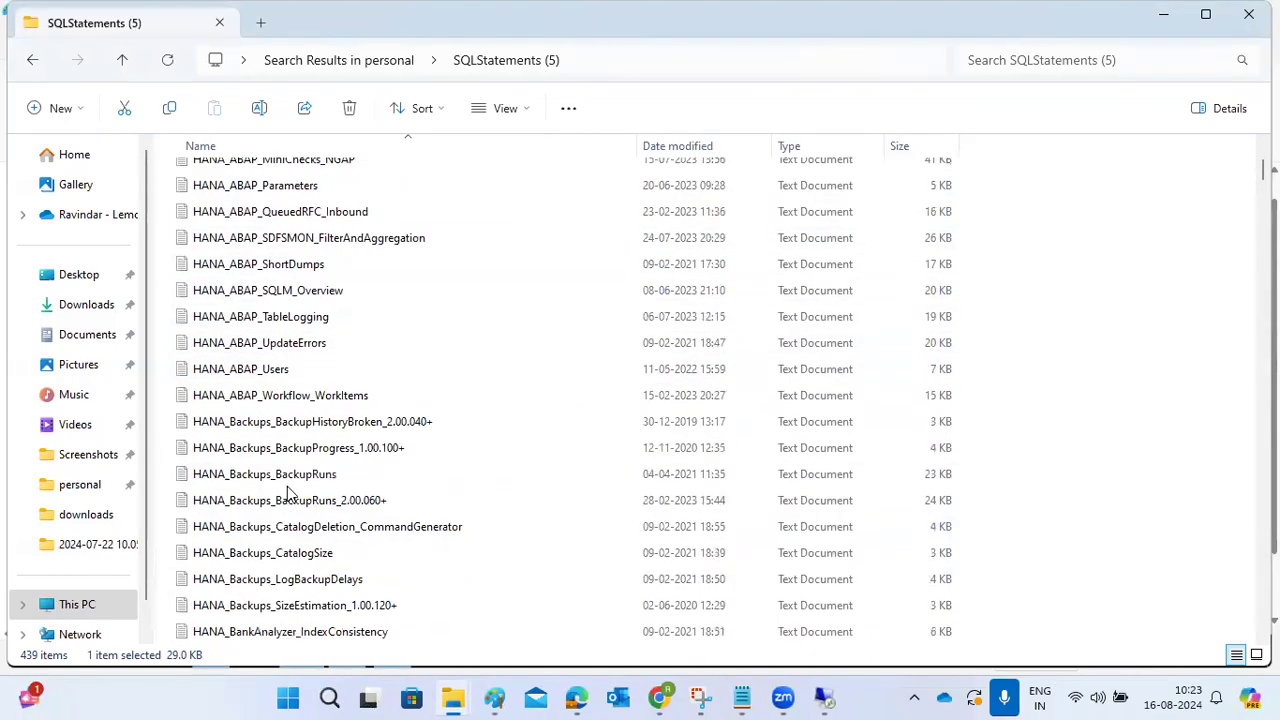
pyautogui.scroll(-10, 287, 493)
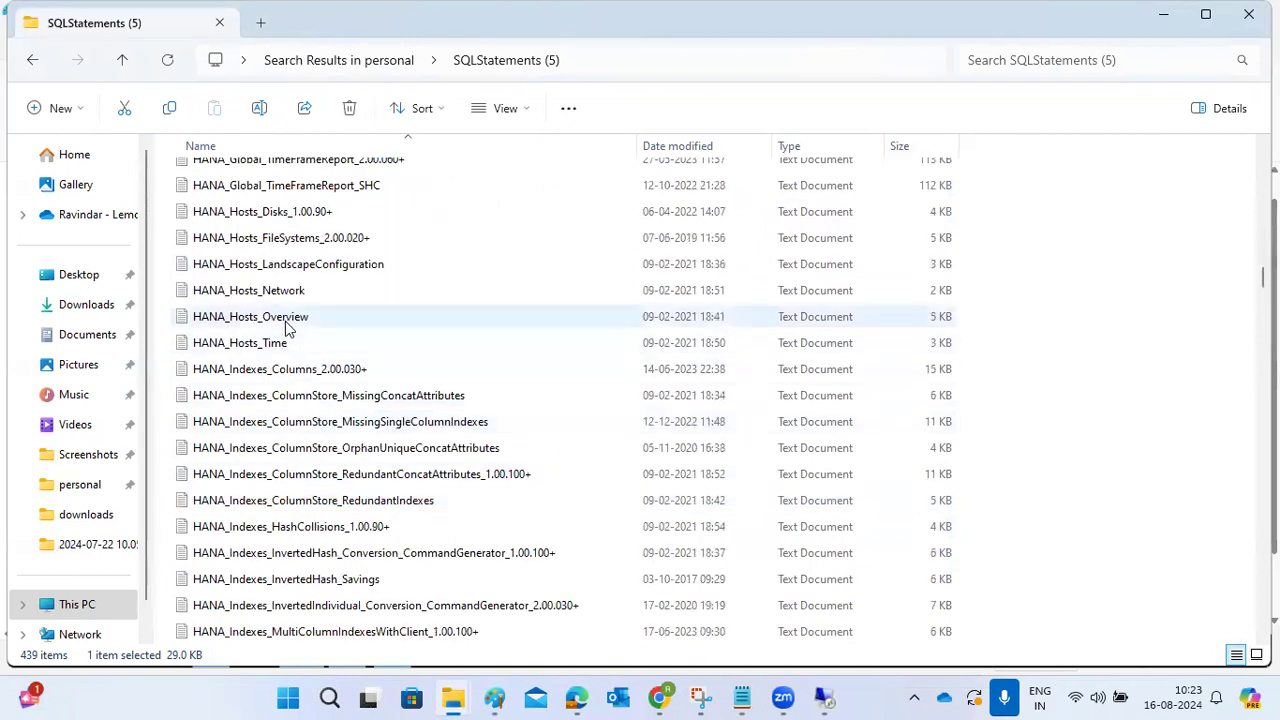
pyautogui.scroll(1, 280, 300)
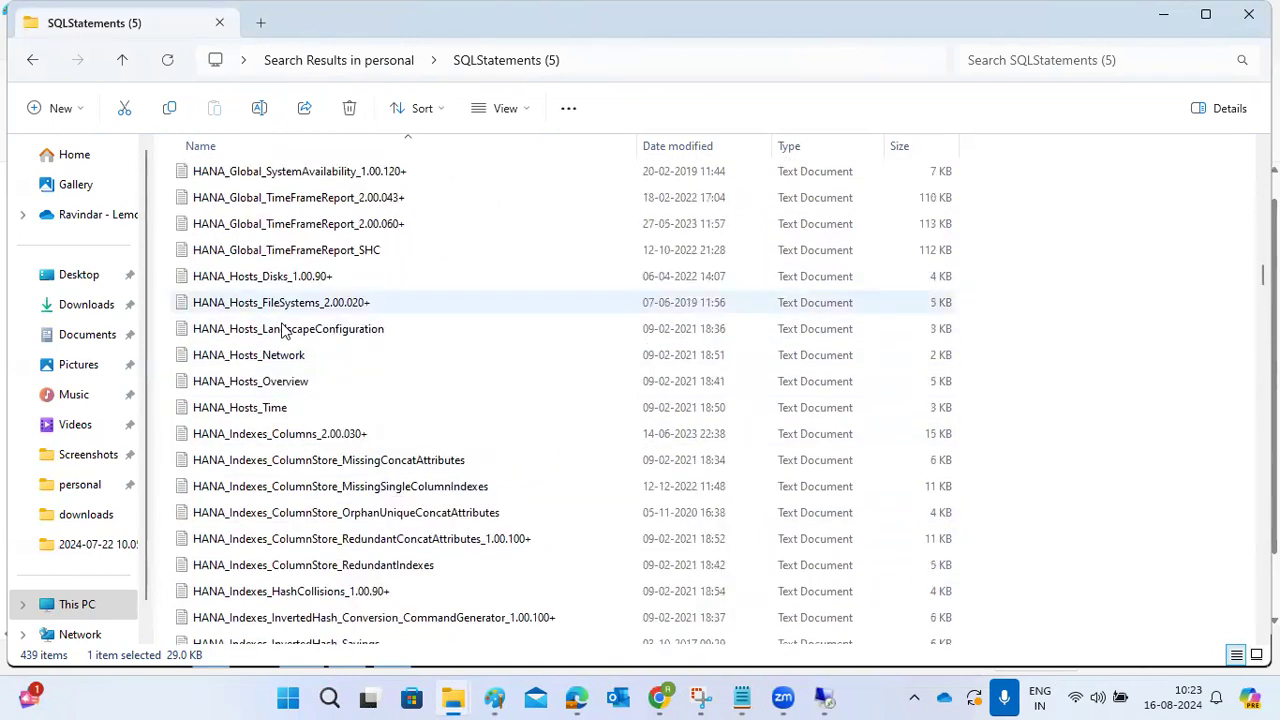
pyautogui.scroll(5, 300, 345)
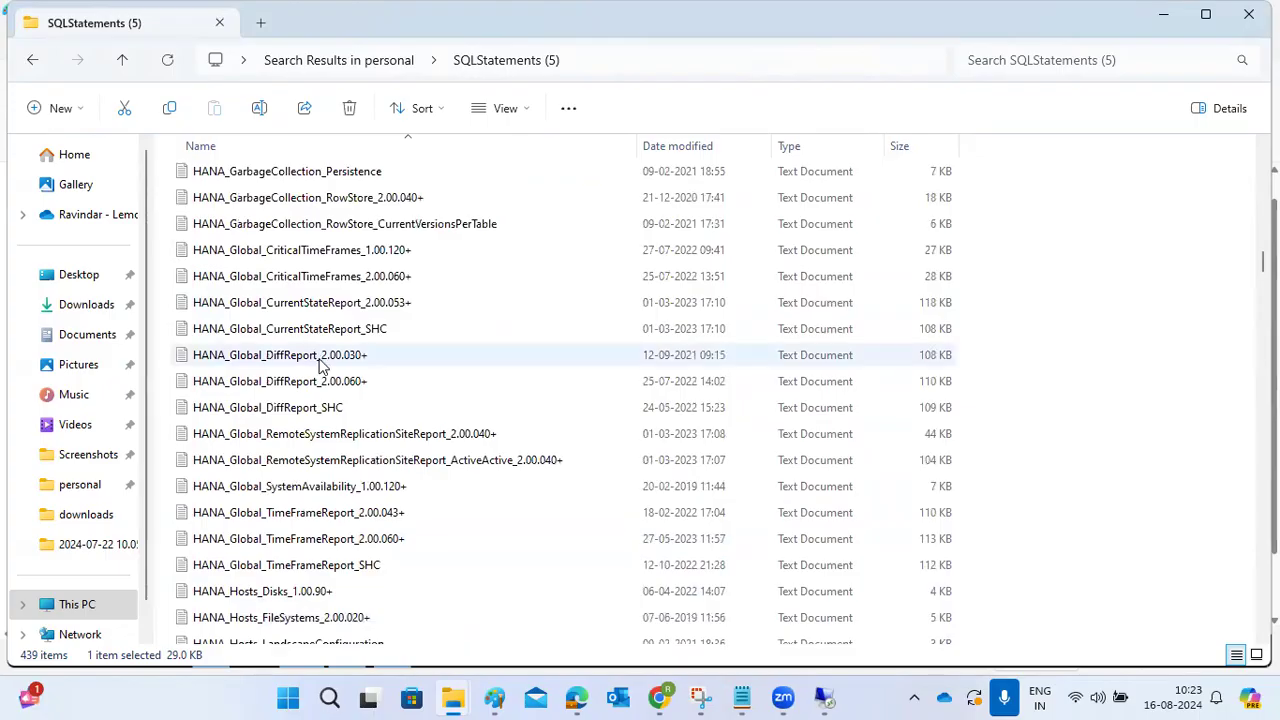
# - Open the HANA_Global_RemoteSystemReplicationSiteReport_2.00.040+ script for viewing, close both HANA script files and minimize the text editor
pyautogui.click(334, 438)
pyautogui.doubleClick(336, 448)
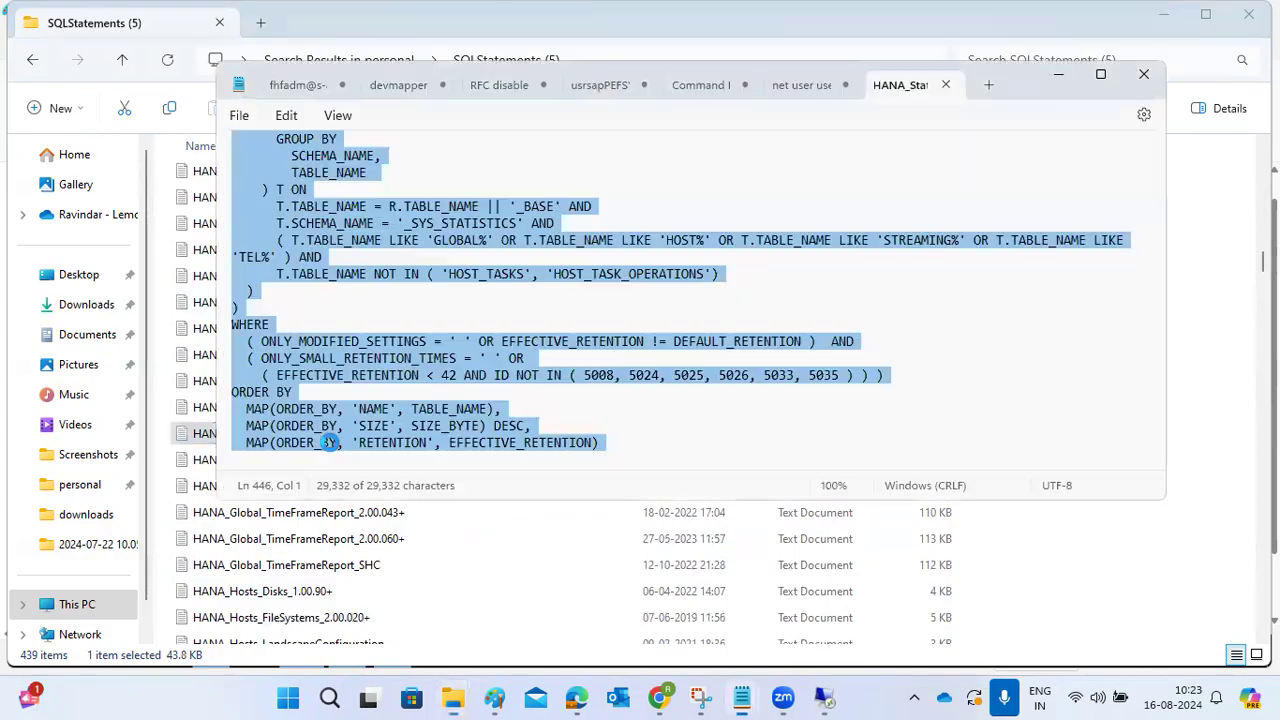
pyautogui.moveTo(303, 249); pyautogui.dragTo(443, 548)
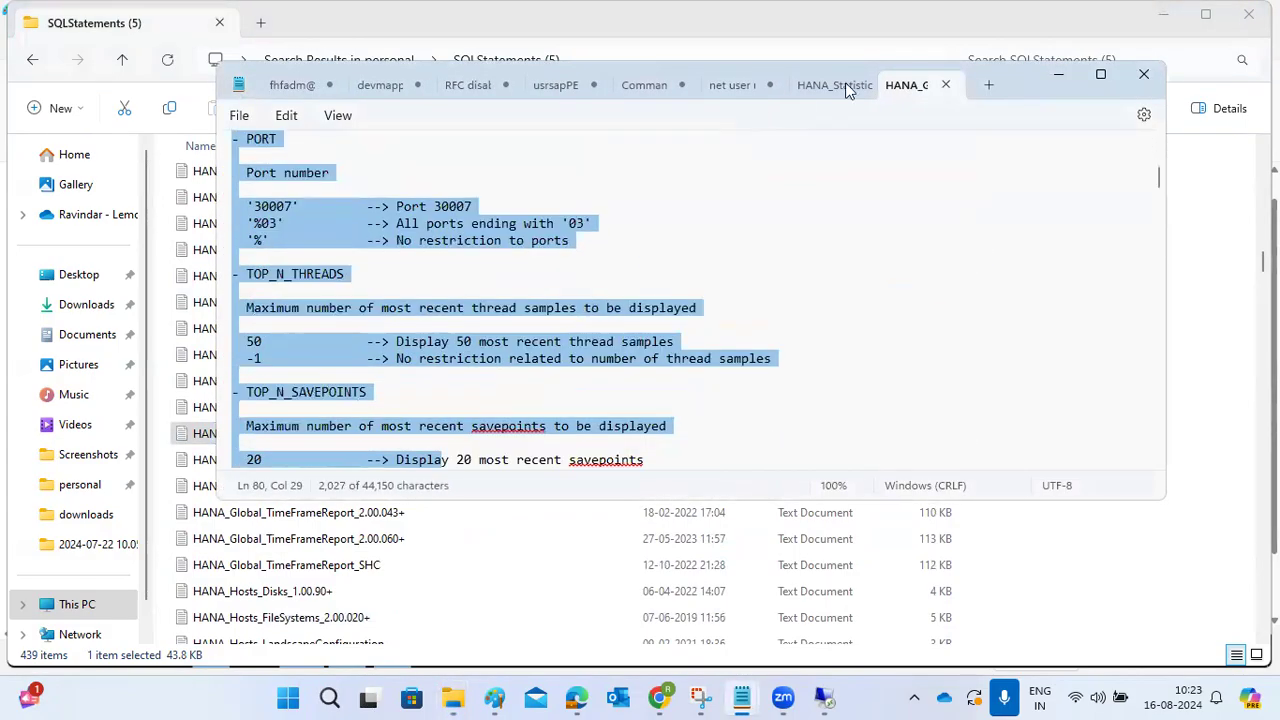
pyautogui.click(945, 88)
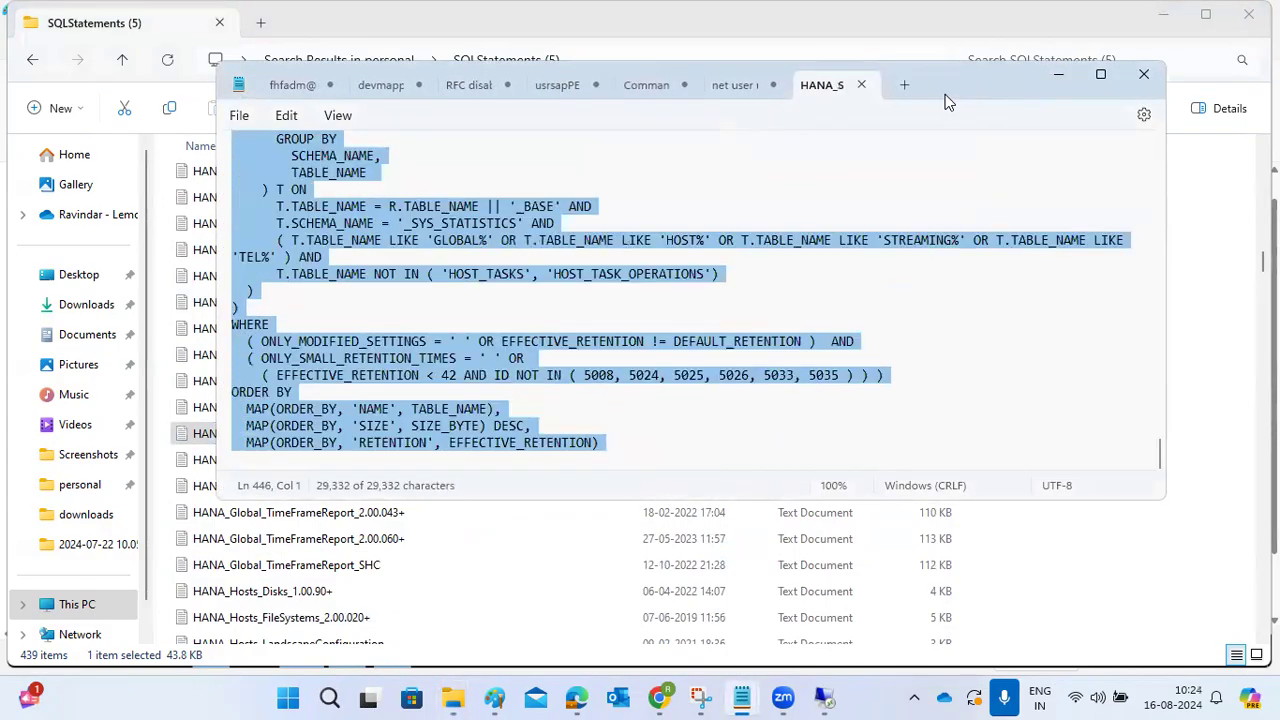
pyautogui.click(862, 84)
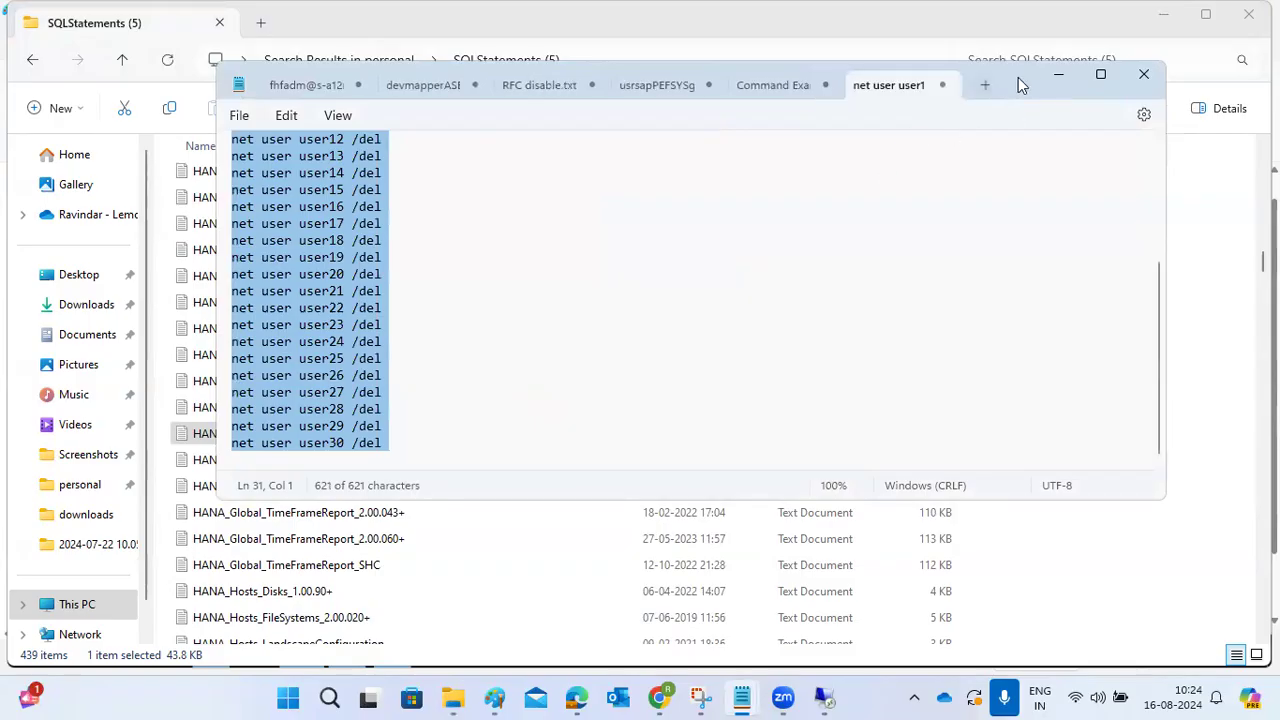
pyautogui.click(1058, 74)
# - Return to SAP HANA Studio and collapse and re-expand the System folder of predefined statements for ECQ@ECQ
pyautogui.moveTo(824, 697)
pyautogui.click(883, 632)
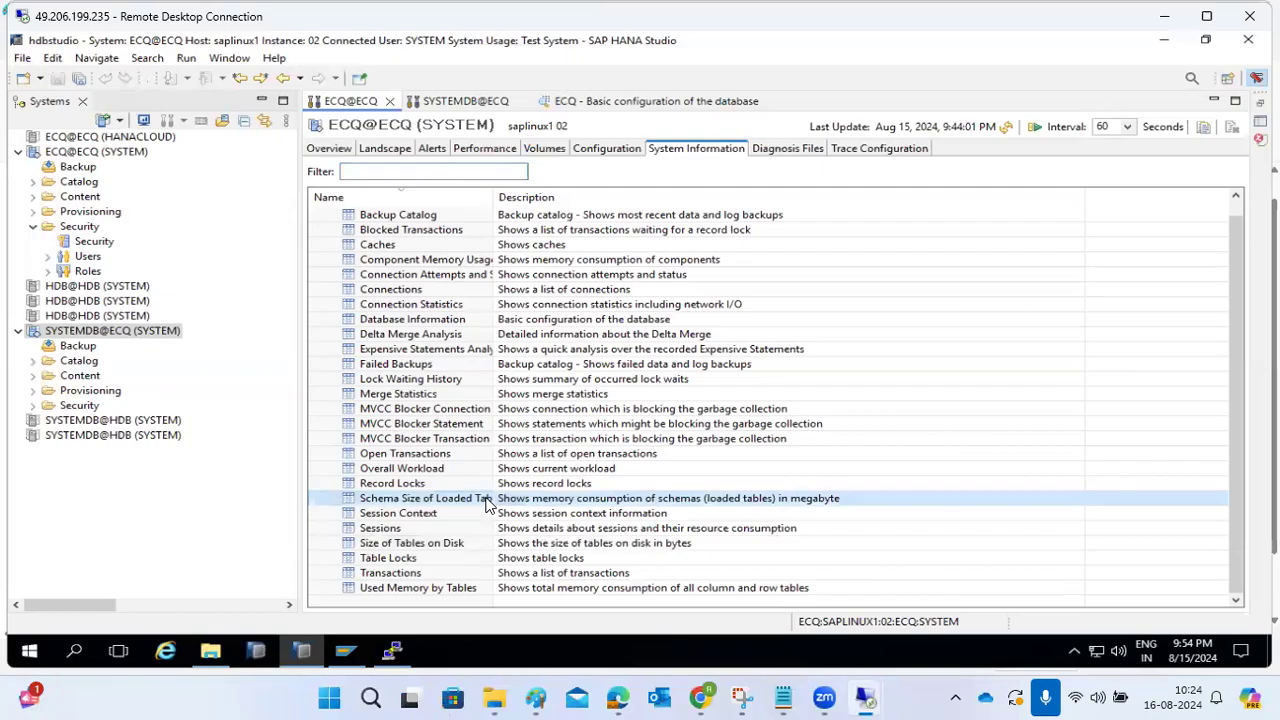
pyautogui.click(430, 424)
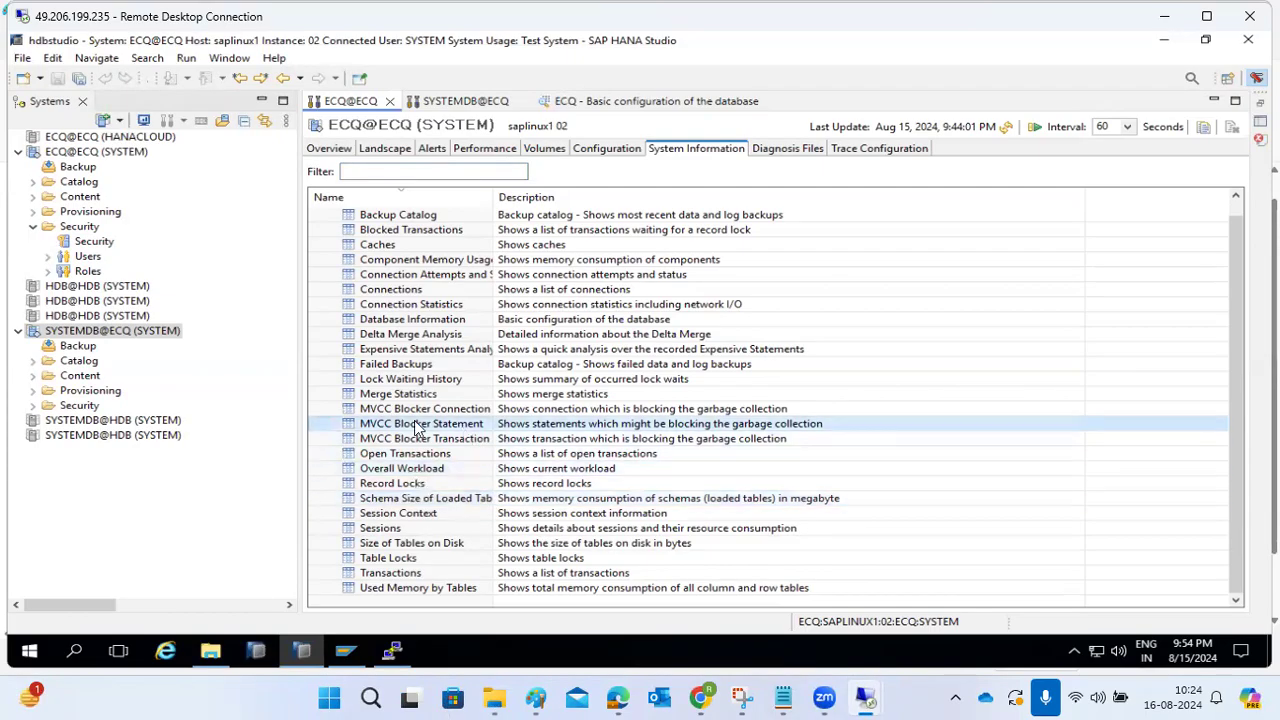
pyautogui.scroll(1, 418, 426)
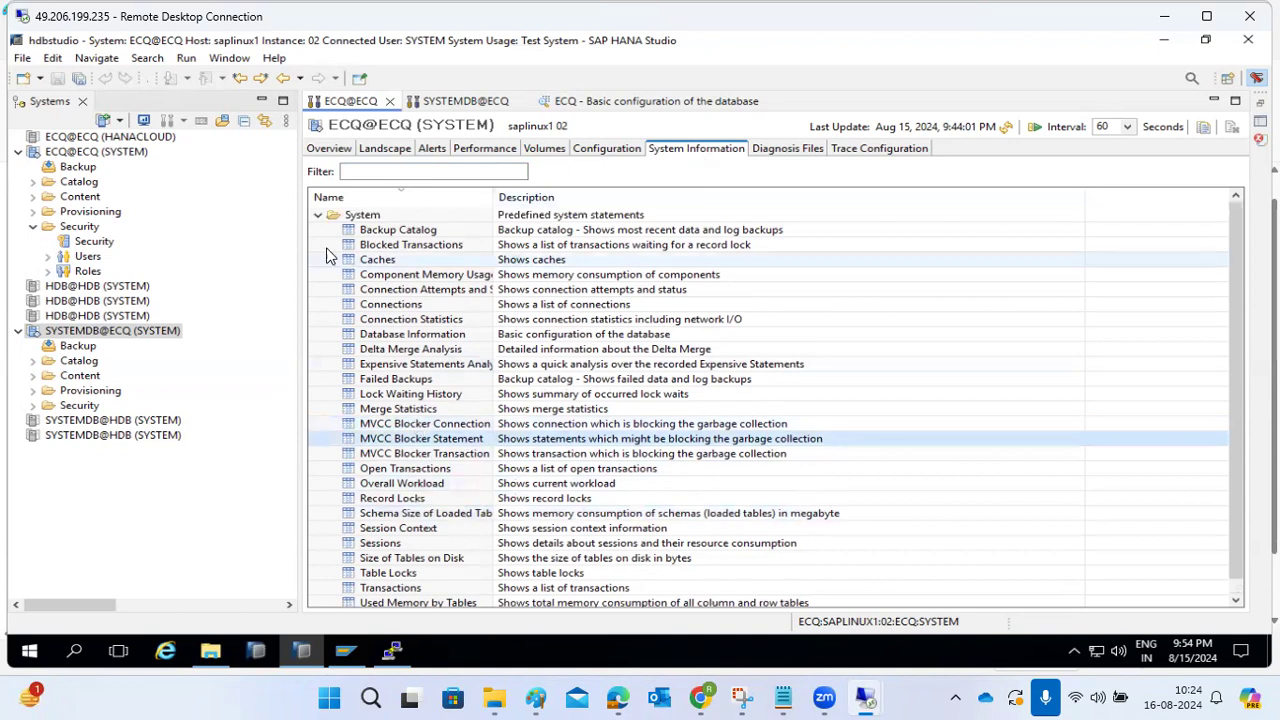
pyautogui.click(315, 218)
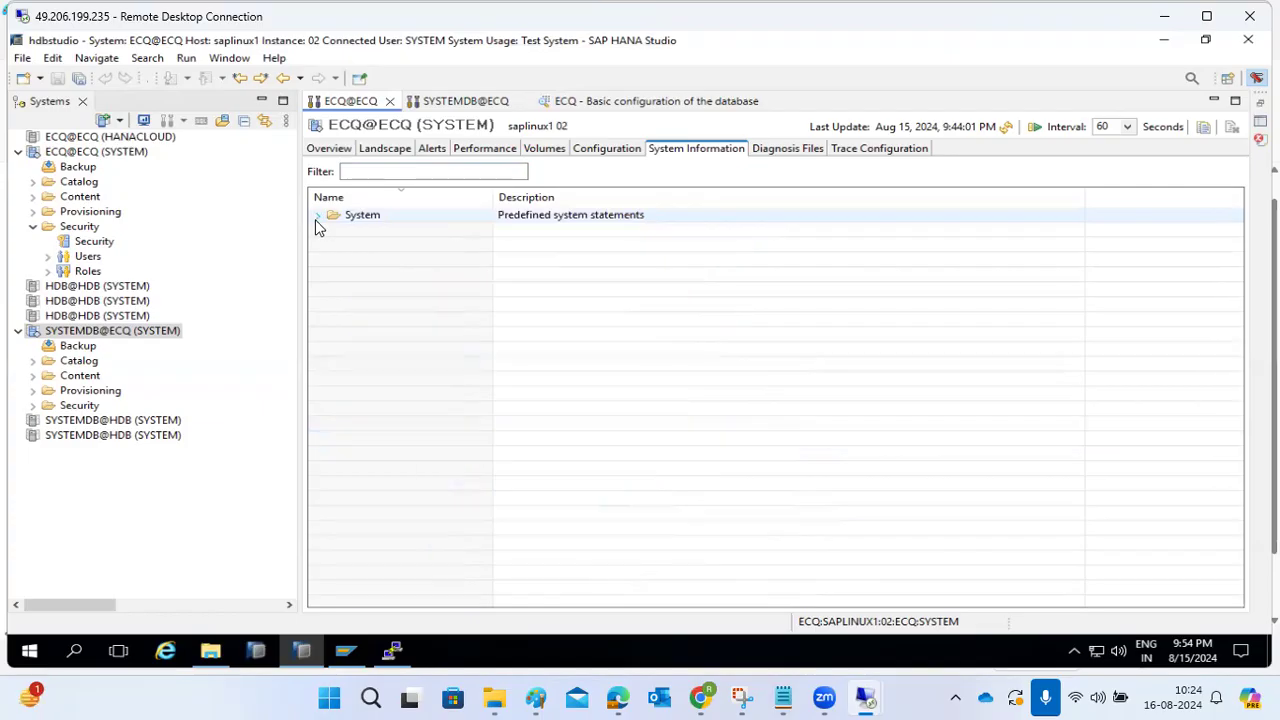
pyautogui.click(316, 218)
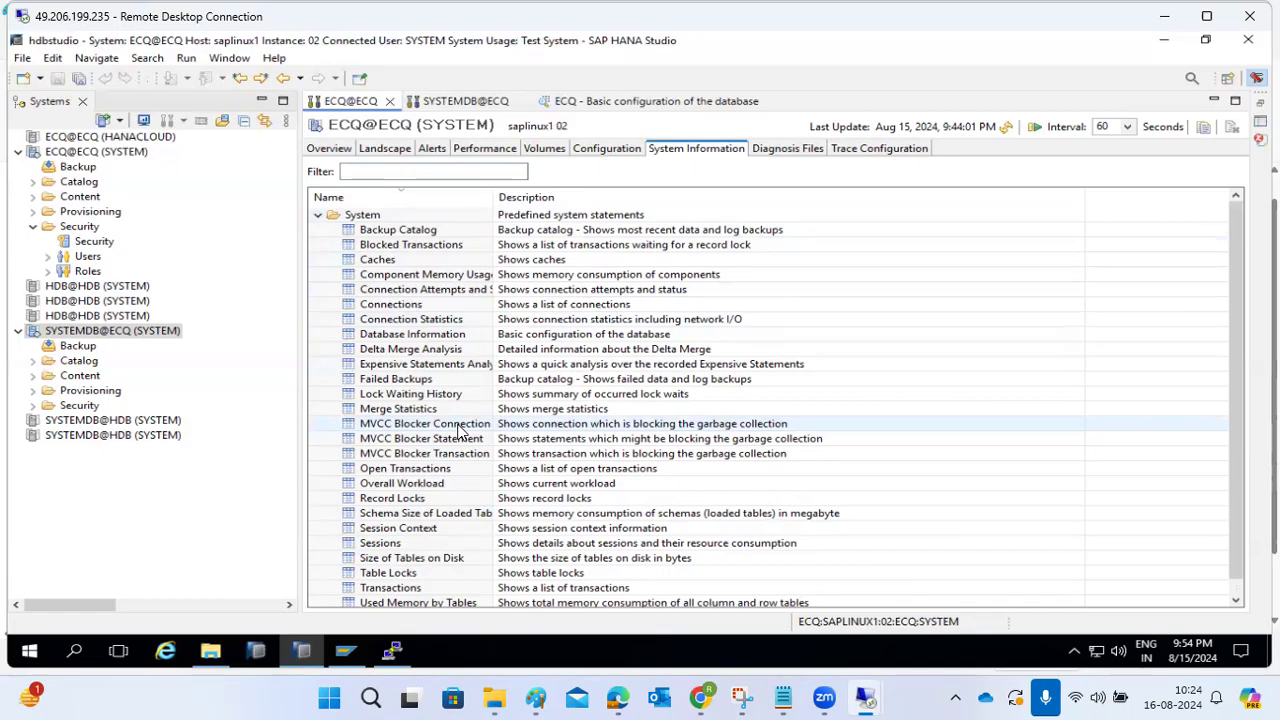
# - Execute the predefined Lock Waiting History statement, check the lock wait summary and close the result
pyautogui.rightClick(410, 395)
pyautogui.click(427, 403)
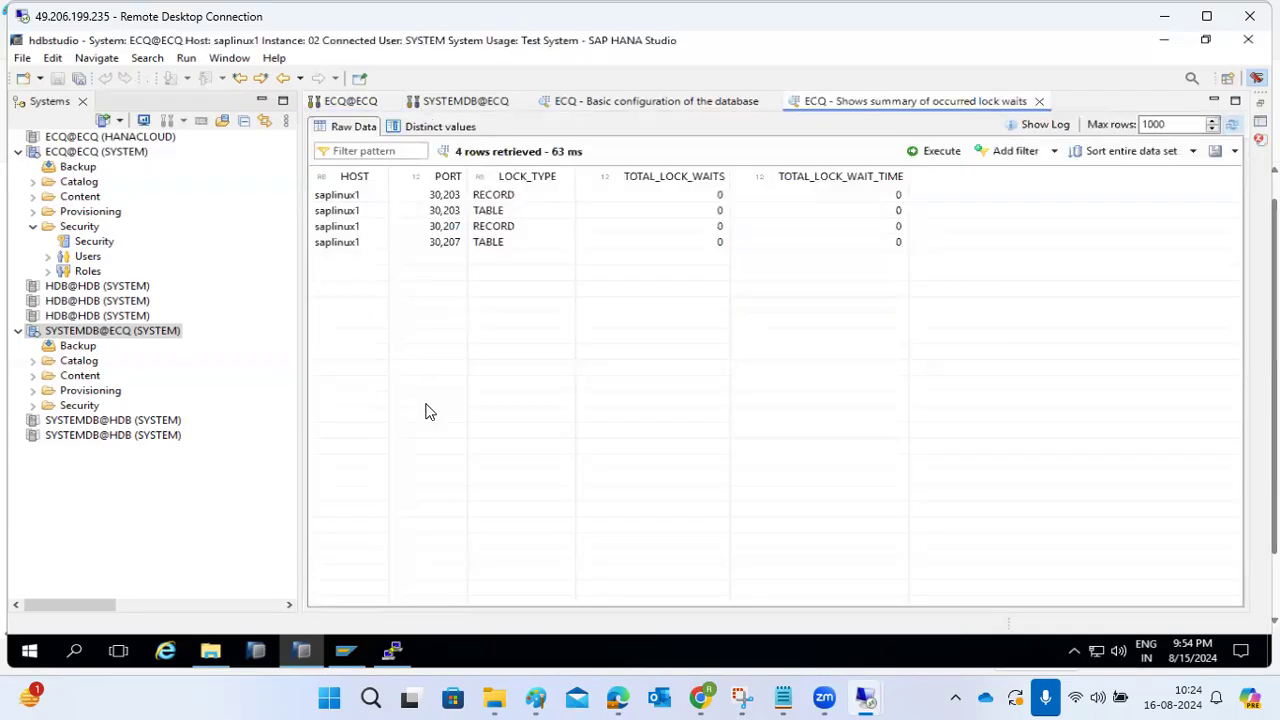
pyautogui.click(1039, 101)
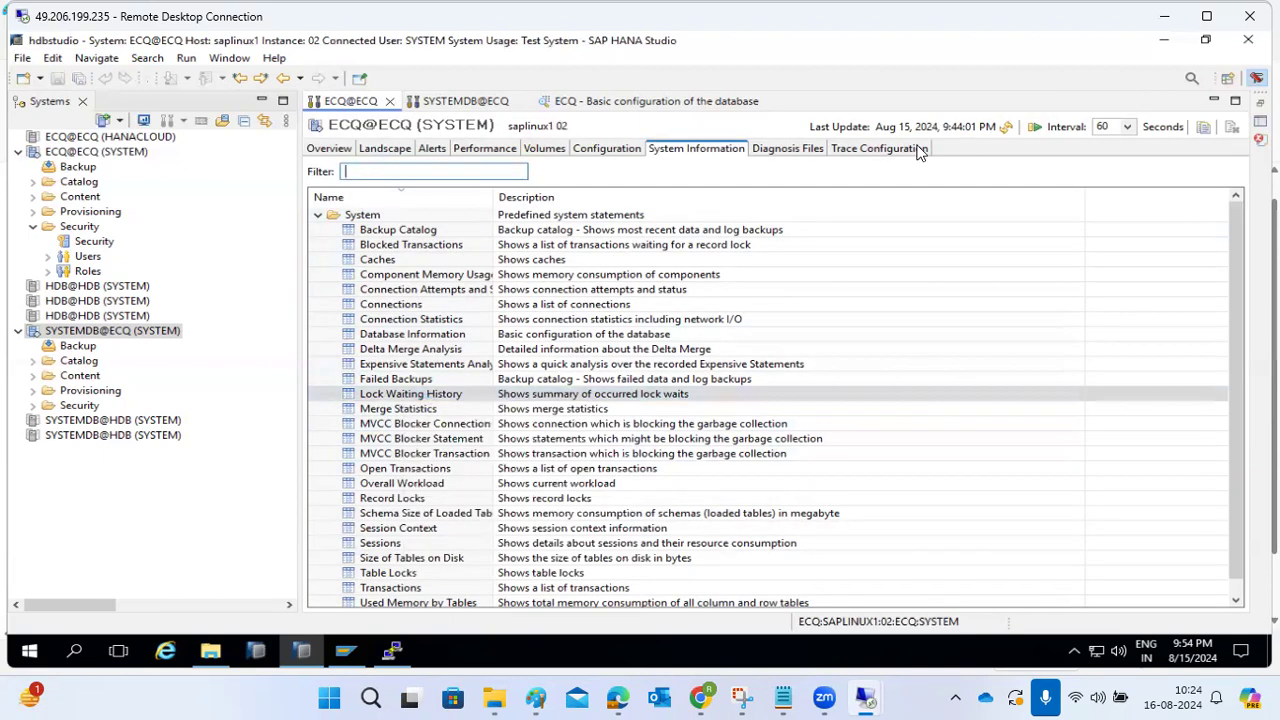
# - Look over the Open Transactions, table and session entries among the predefined system statements without executing any
pyautogui.click(395, 470)
pyautogui.rightClick(395, 476)
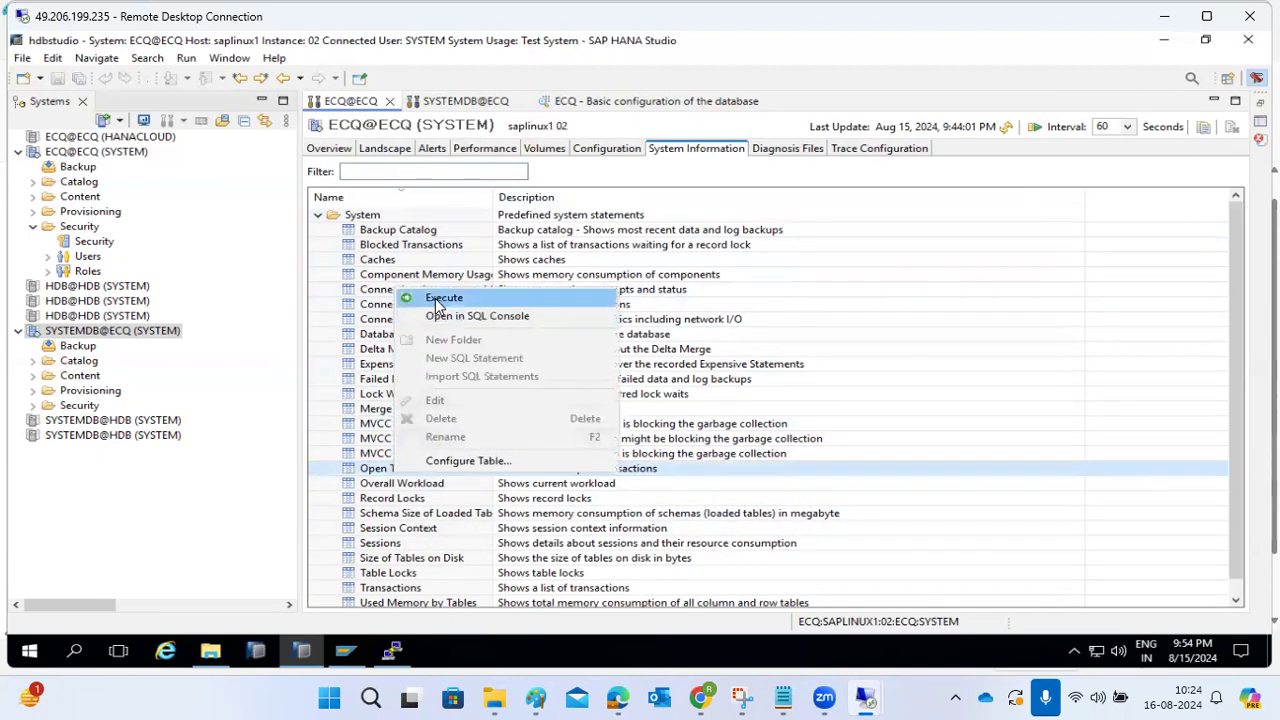
pyautogui.click(395, 575)
pyautogui.click(398, 558)
pyautogui.click(390, 546)
pyautogui.click(390, 530)
pyautogui.scroll(-1, 390, 530)
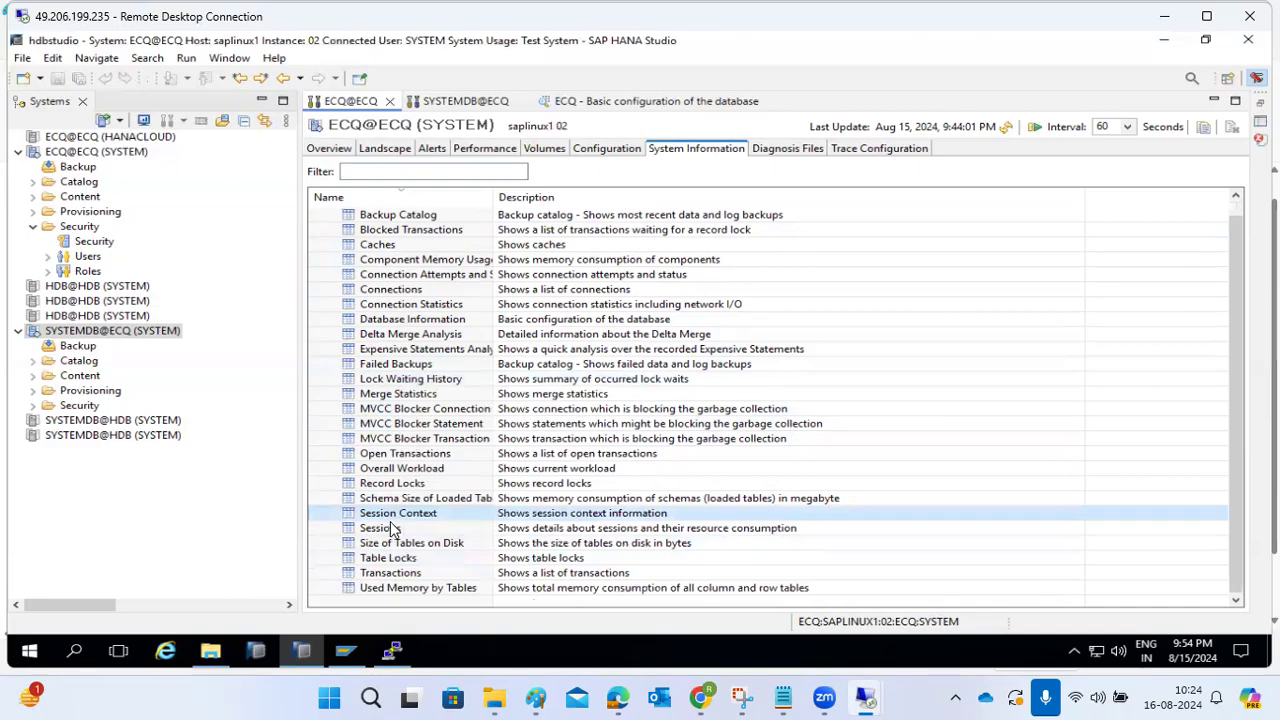
# - Show the diagnosis files list briefly and examine the nameserver, indexserver and webdispatcher services in ECQ@ECQ's landscape
pyautogui.click(771, 152)
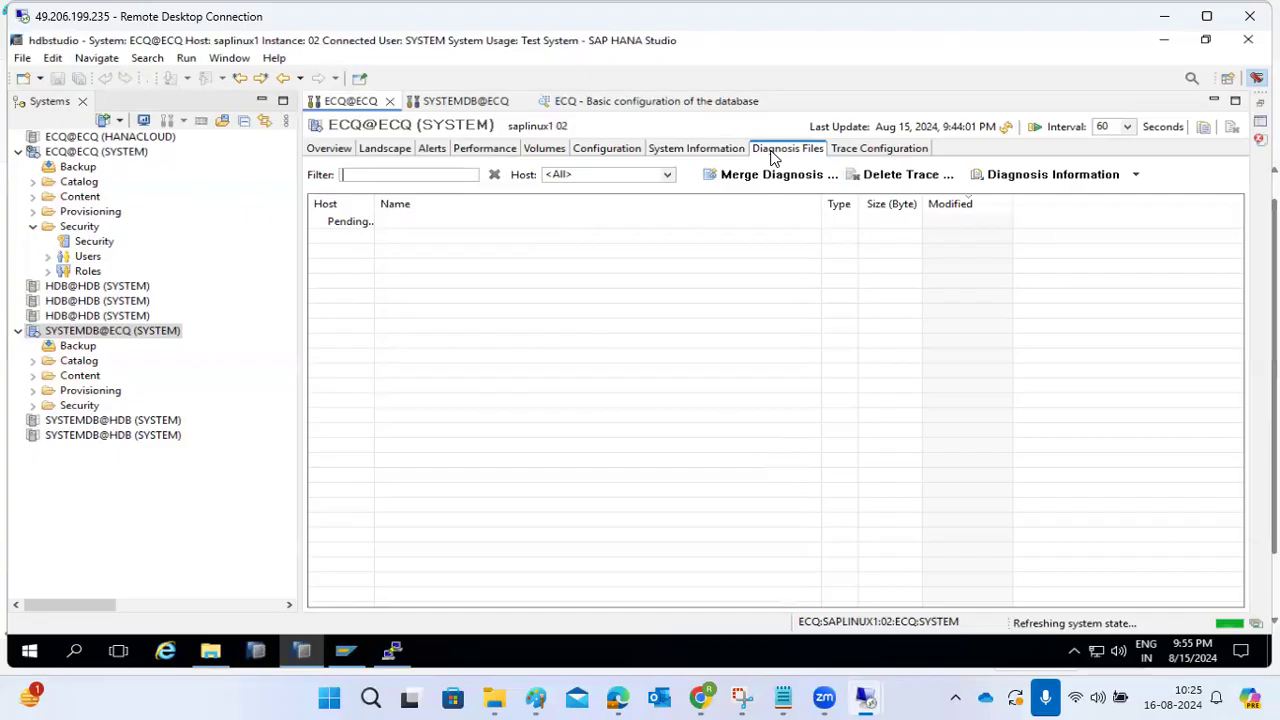
pyautogui.click(393, 150)
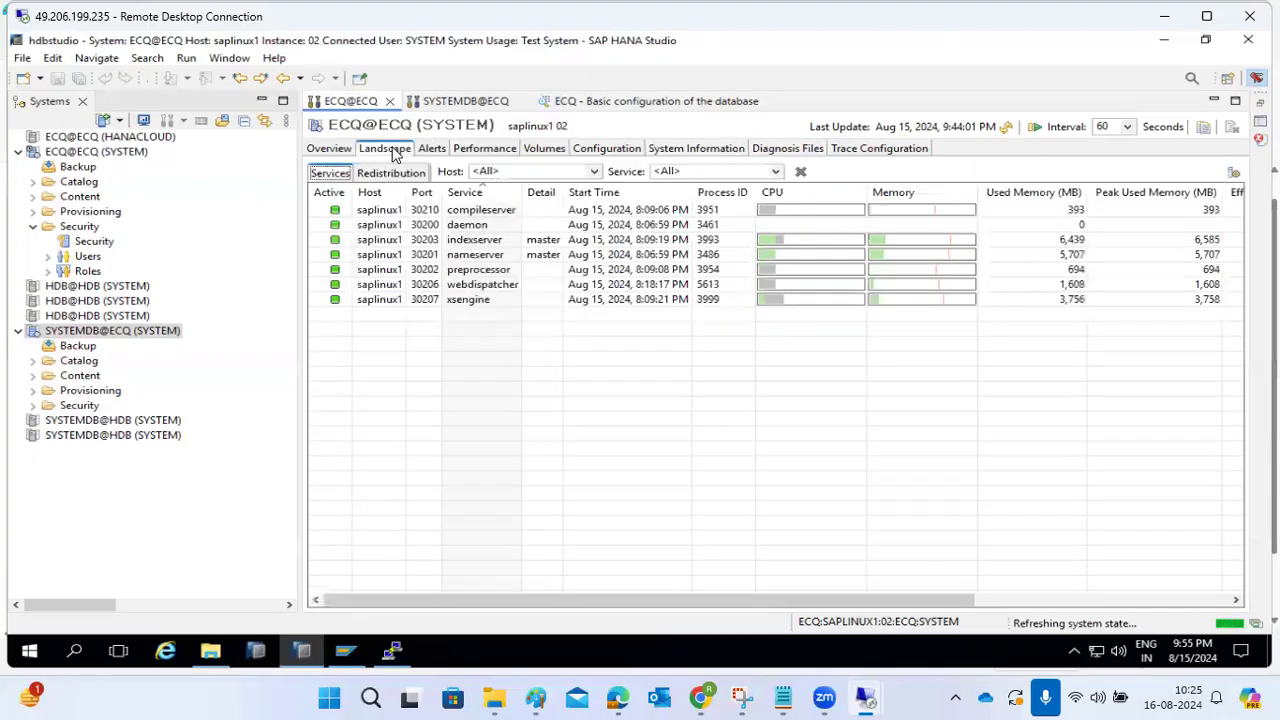
pyautogui.click(474, 257)
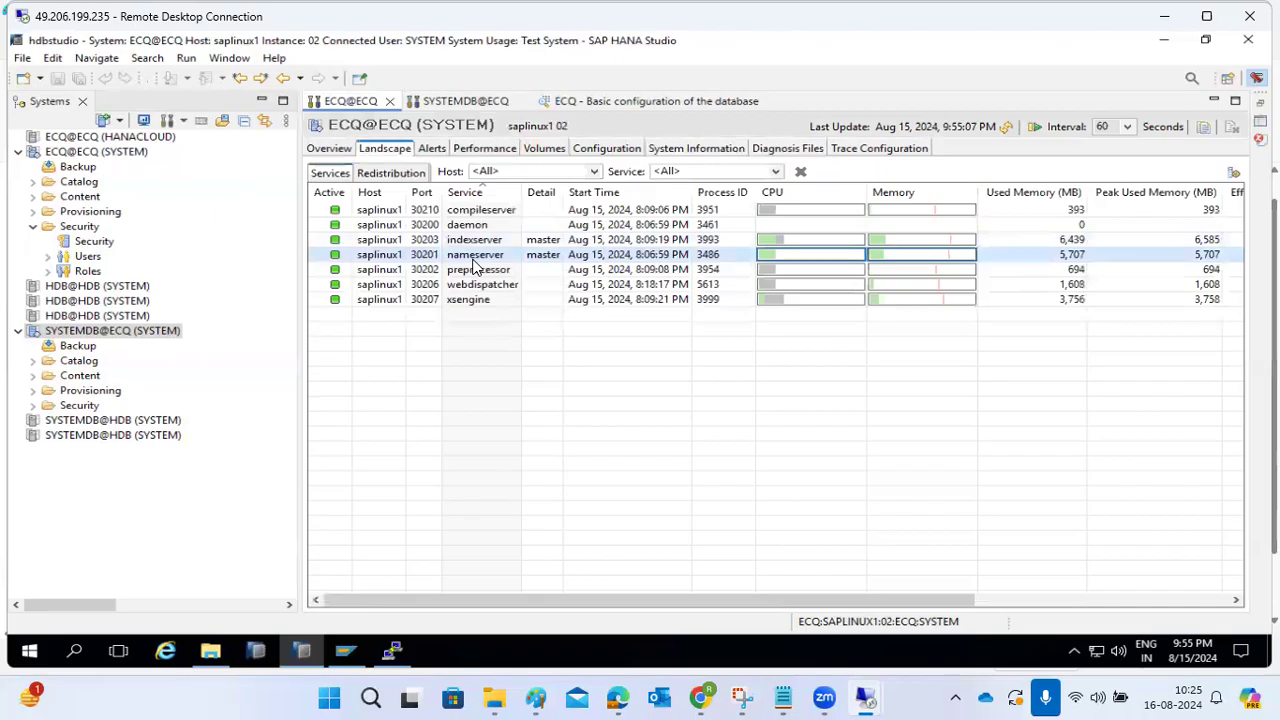
pyautogui.click(476, 243)
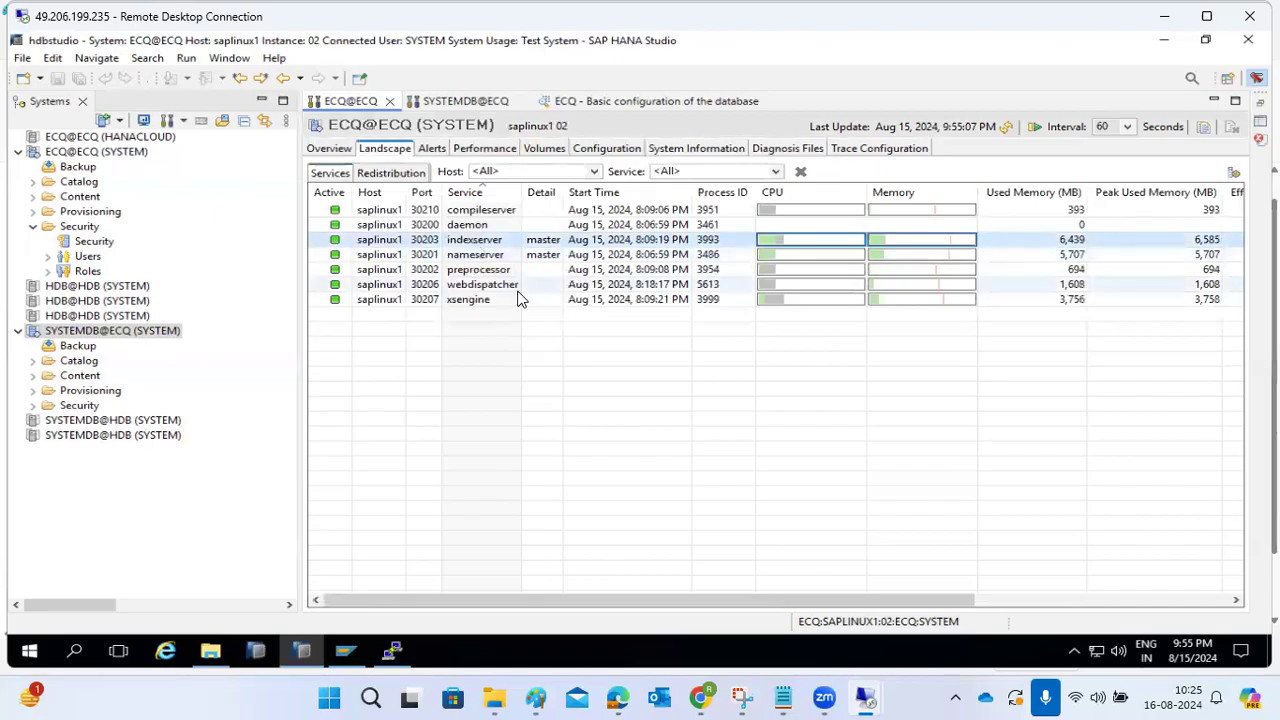
pyautogui.click(520, 288)
pyautogui.click(465, 260)
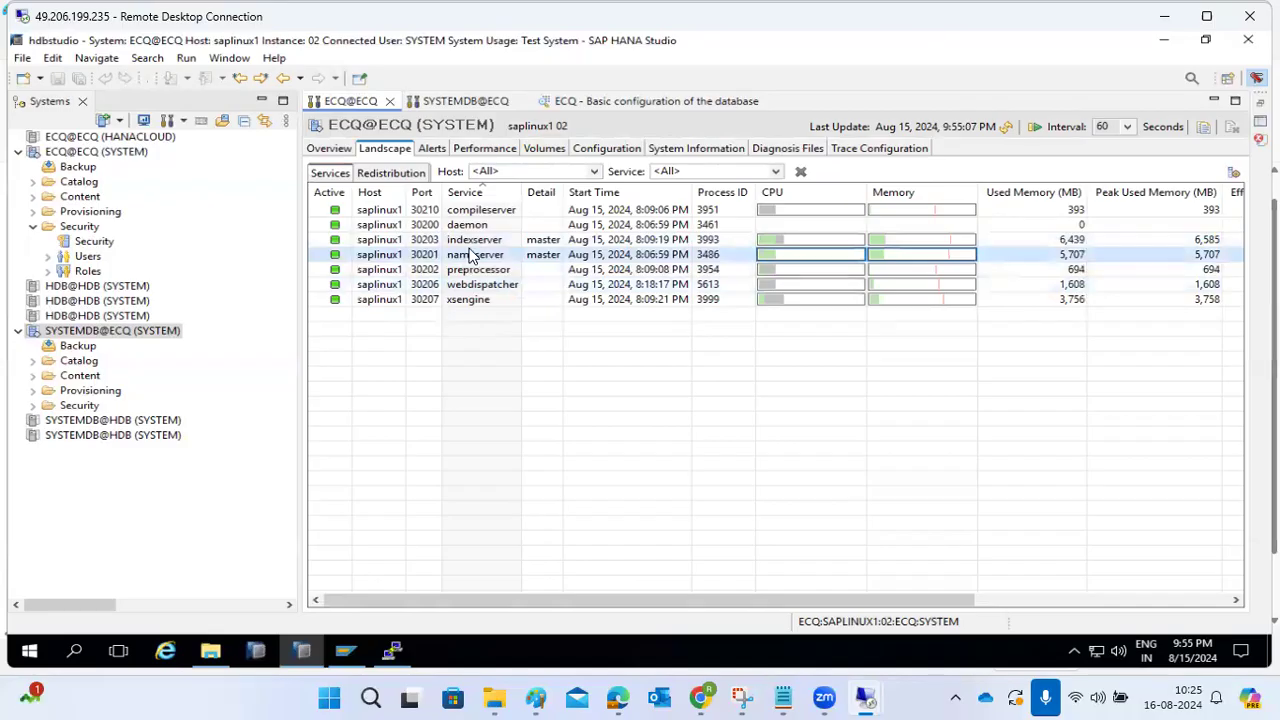
# - Open the diagnosis file xsengine_saplinux1.30207.000.trc, highlight its most recent trace entries and close the file
pyautogui.click(768, 149)
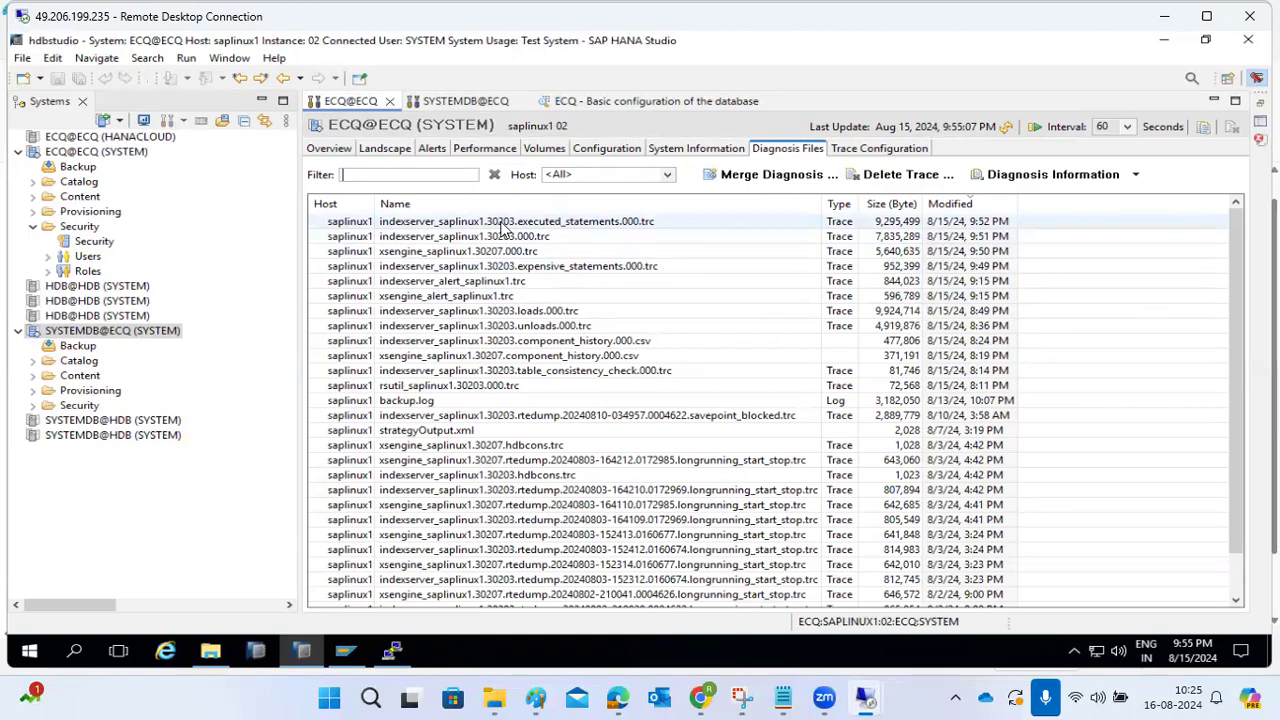
pyautogui.doubleClick(483, 254)
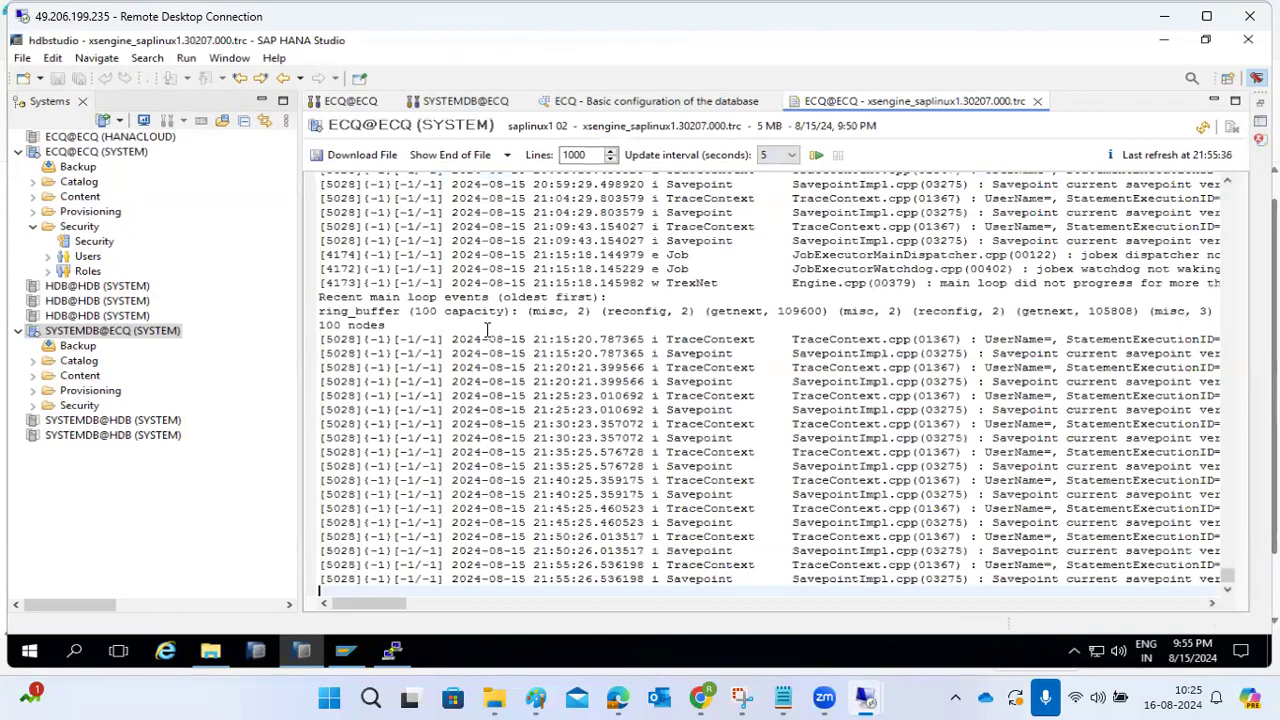
pyautogui.moveTo(1118, 339); pyautogui.dragTo(1168, 582)
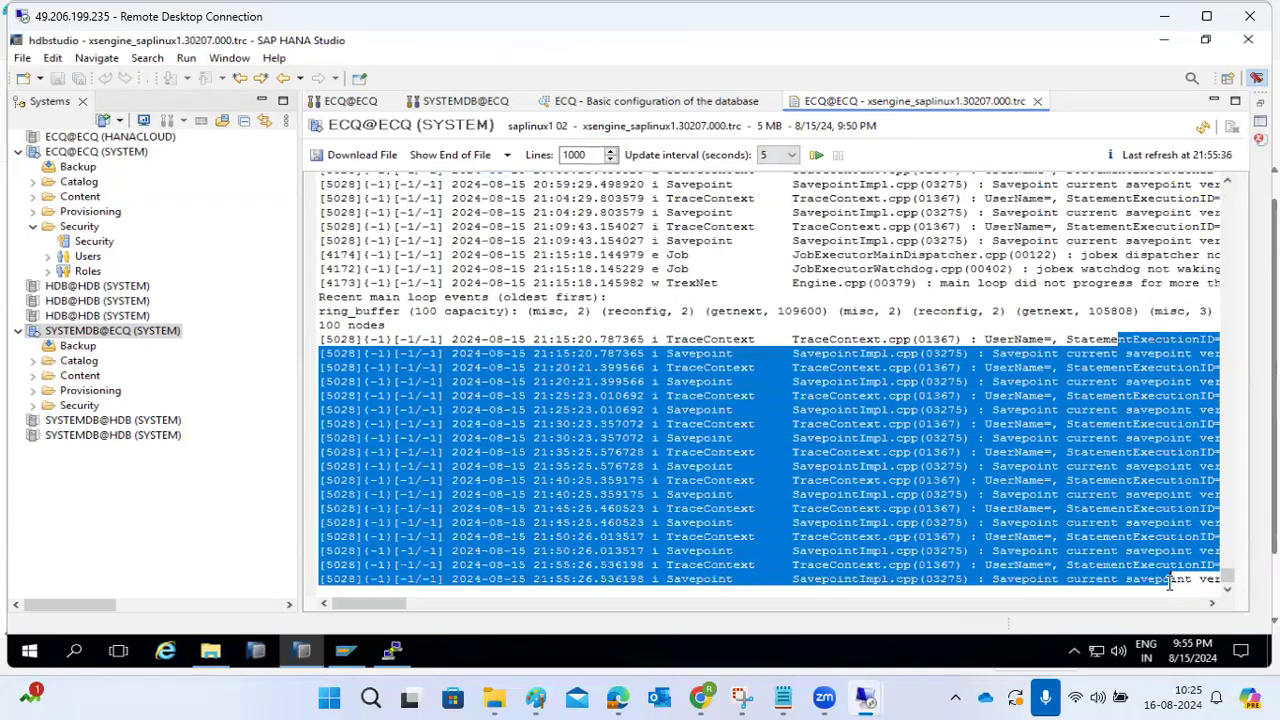
pyautogui.click(1034, 101)
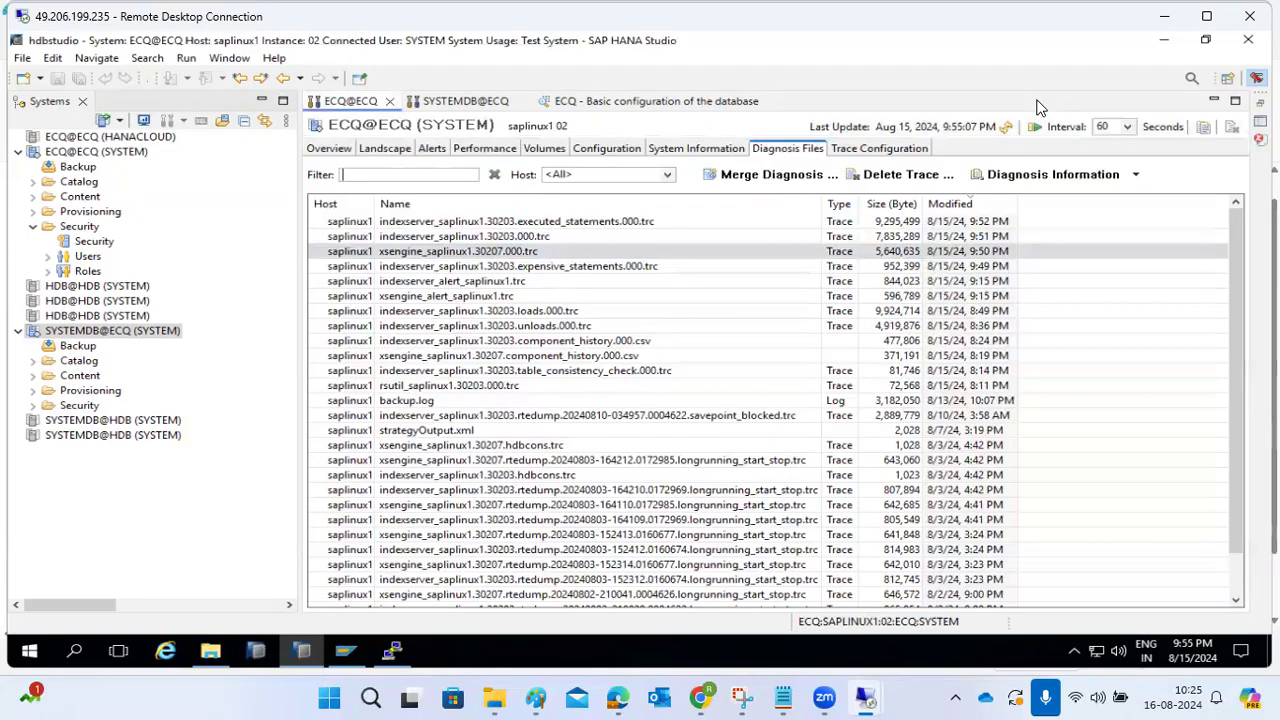
# - Open the diagnosis file indexserver_saplinux1.30203.000.trc and examine the user and configuration details of its recent entries
pyautogui.doubleClick(490, 236)
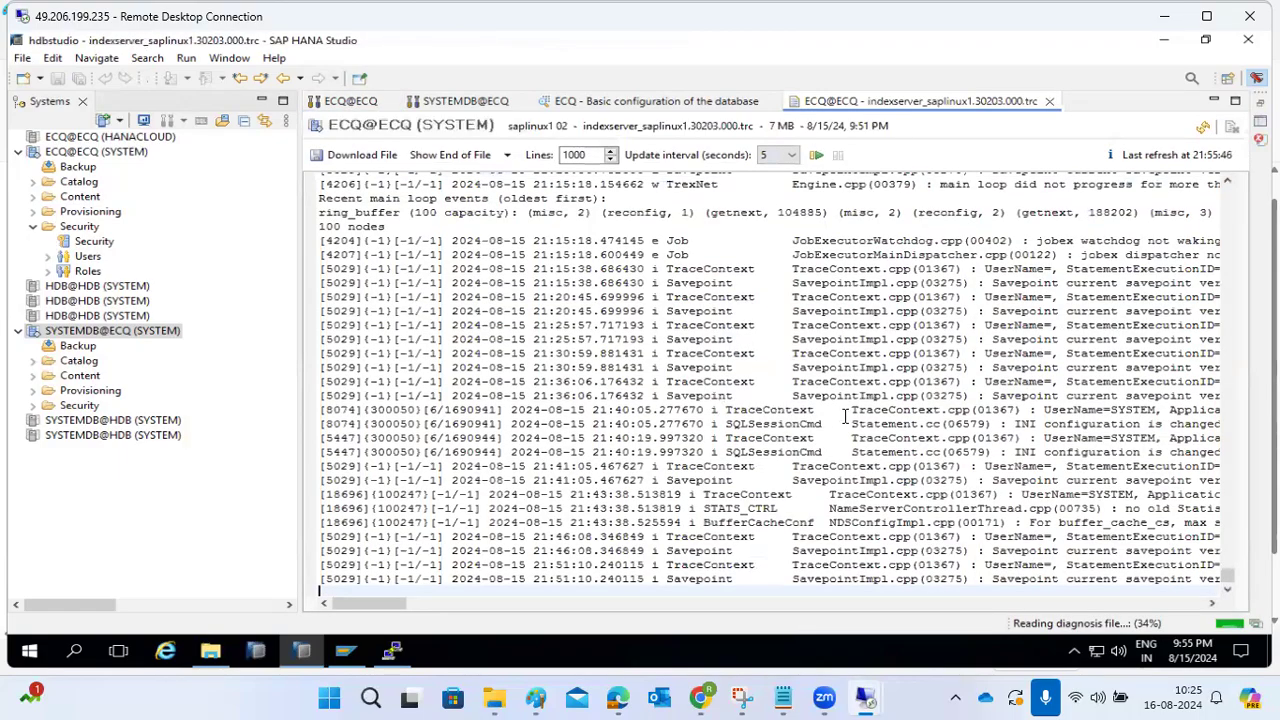
pyautogui.moveTo(1103, 406); pyautogui.dragTo(1147, 406)
pyautogui.moveTo(400, 605); pyautogui.dragTo(463, 596)
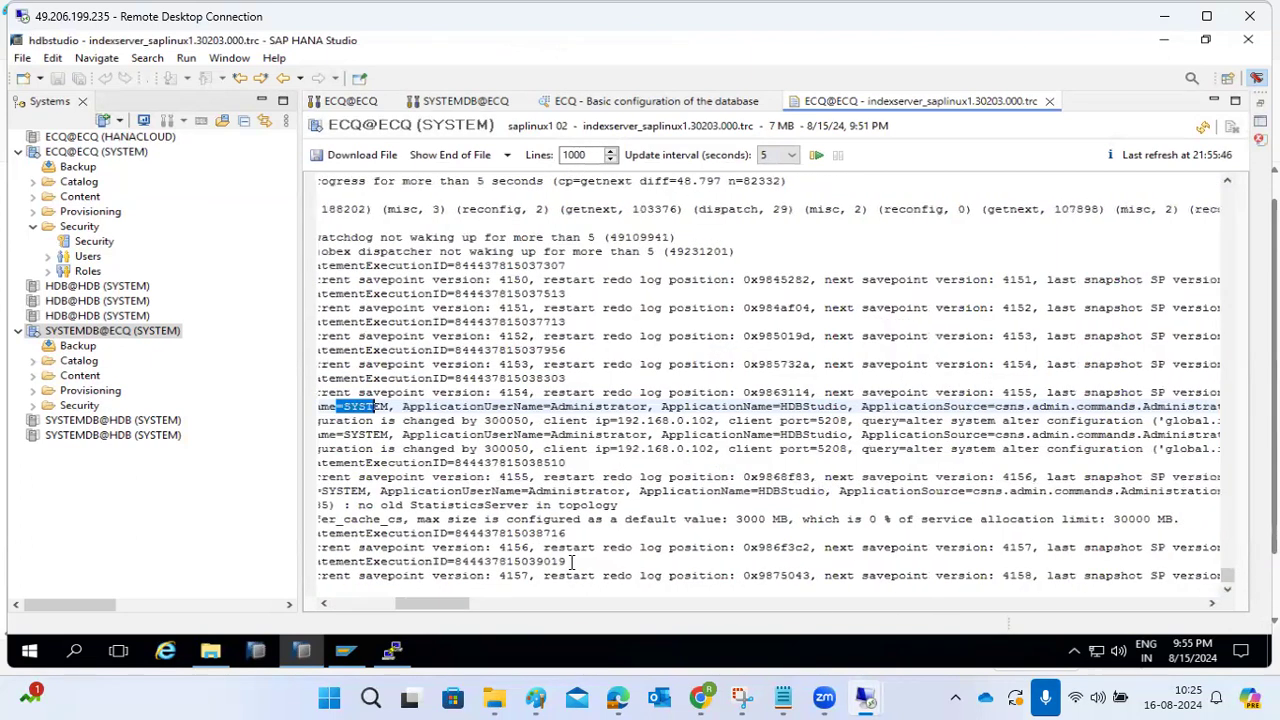
# - Examine the ALTER SYSTEM configuration entries for global_allocation_limit in the index server trace, including the requesting application
pyautogui.moveTo(742, 406); pyautogui.dragTo(798, 406)
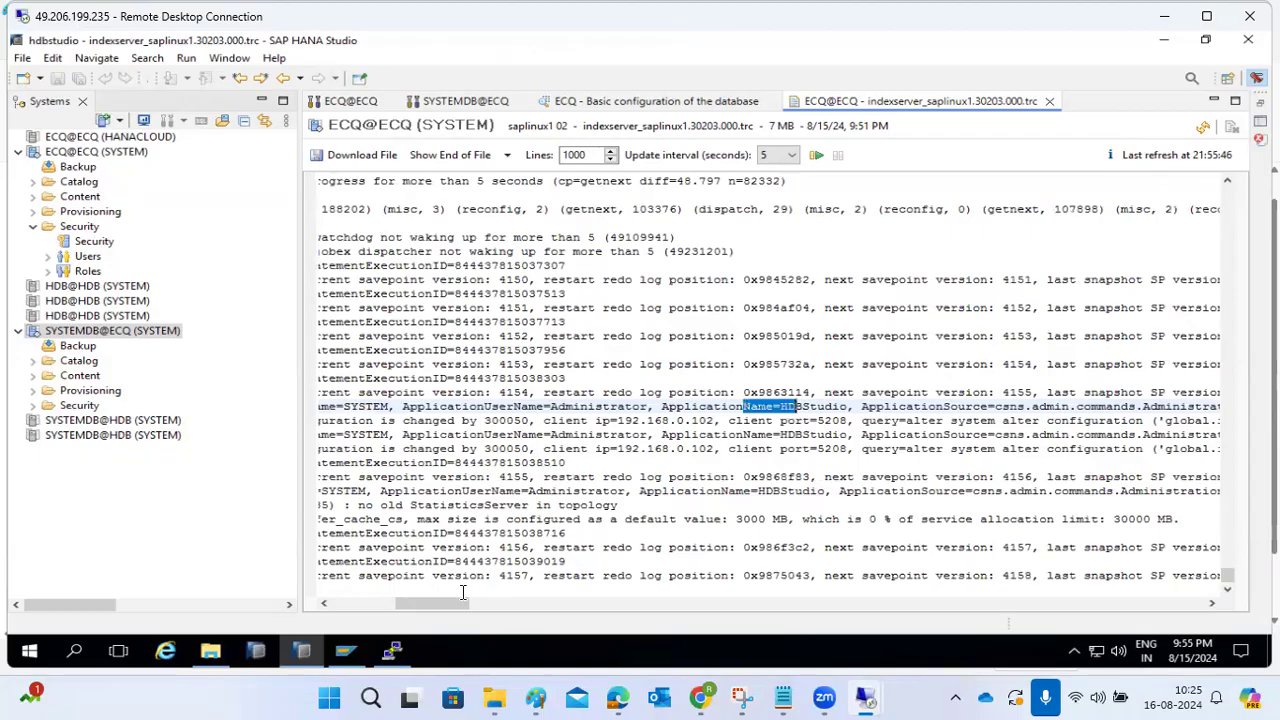
pyautogui.moveTo(458, 607); pyautogui.dragTo(521, 602)
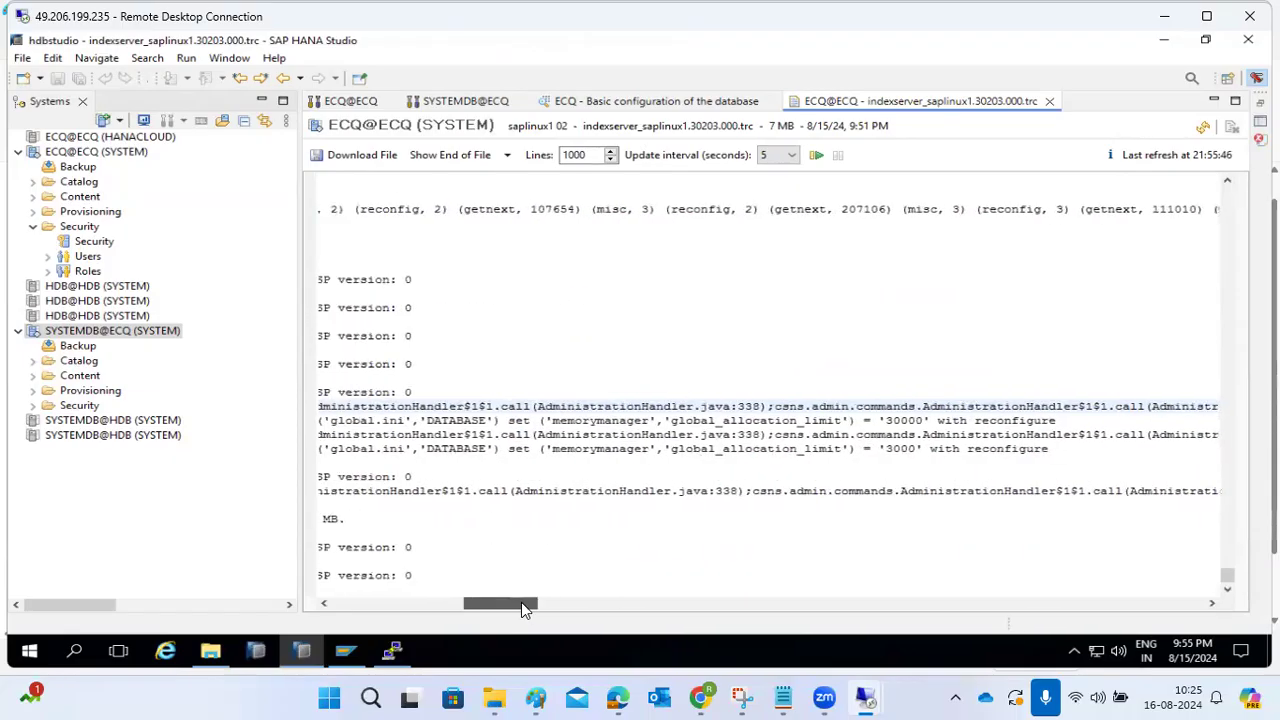
pyautogui.moveTo(697, 420); pyautogui.dragTo(771, 449)
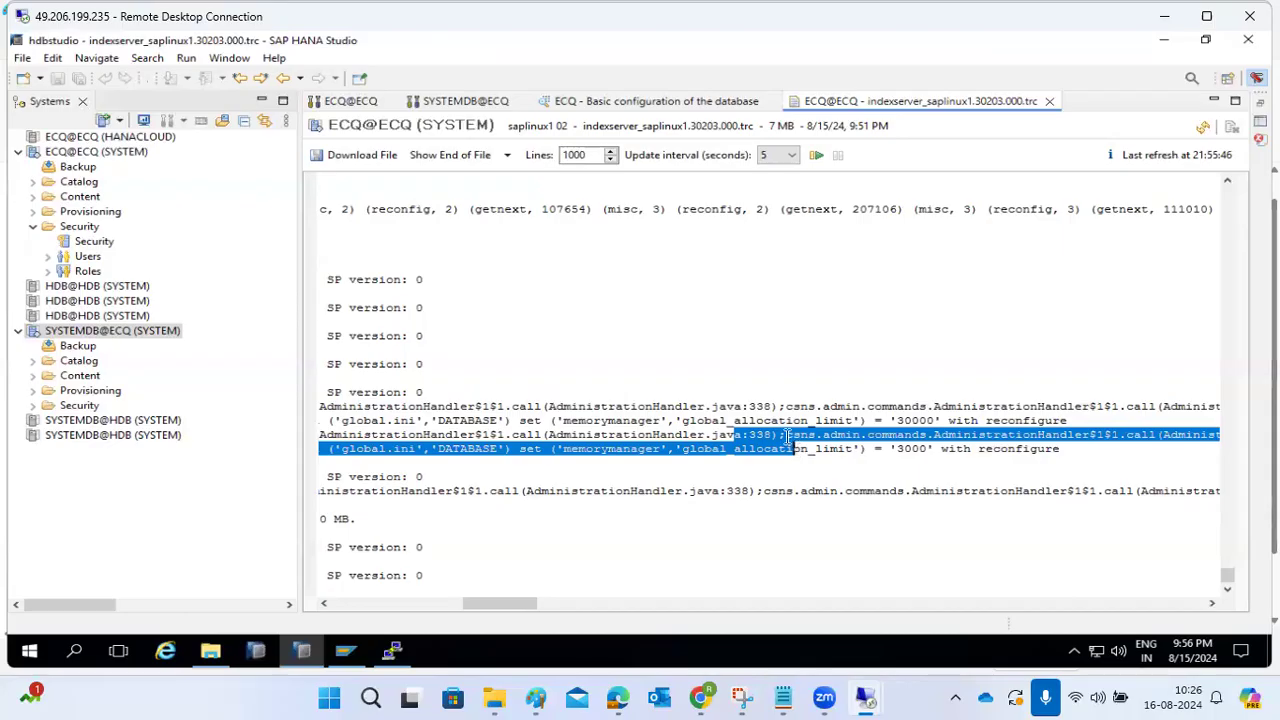
pyautogui.moveTo(737, 400); pyautogui.dragTo(806, 457)
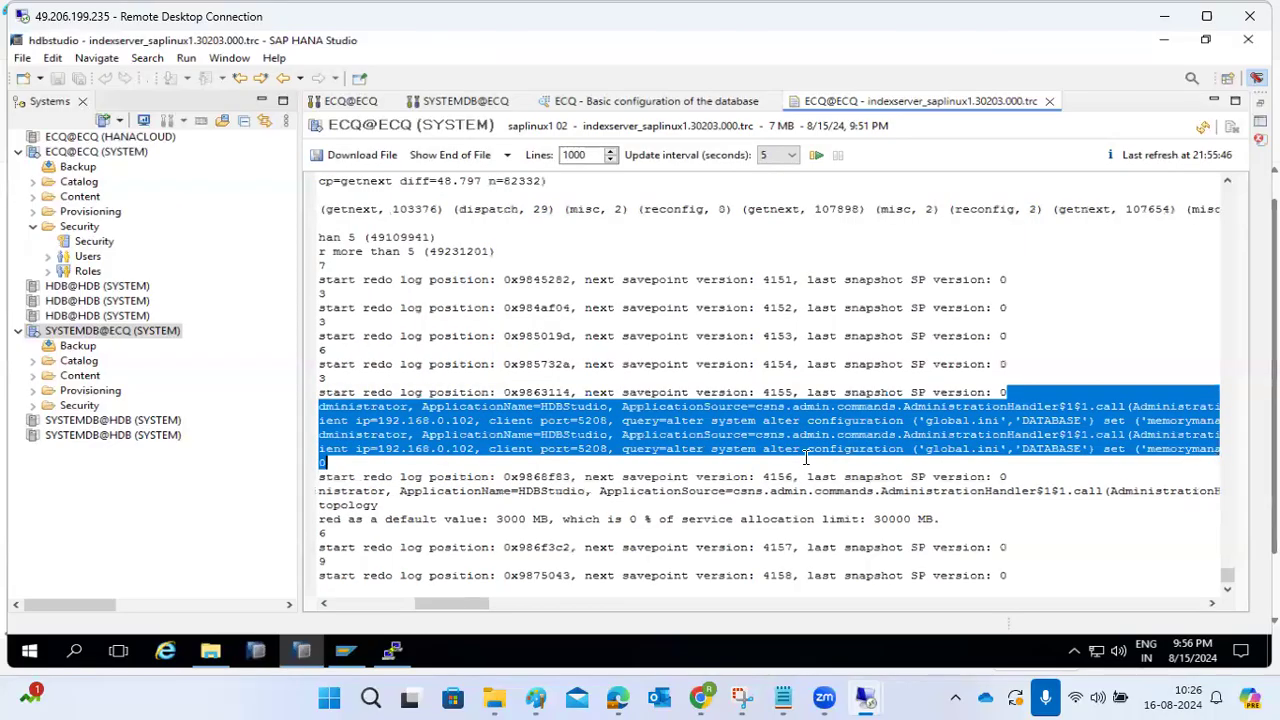
# - Read back through the earlier connection timing and savepoint entries in the index server trace
pyautogui.scroll(11, 806, 457)
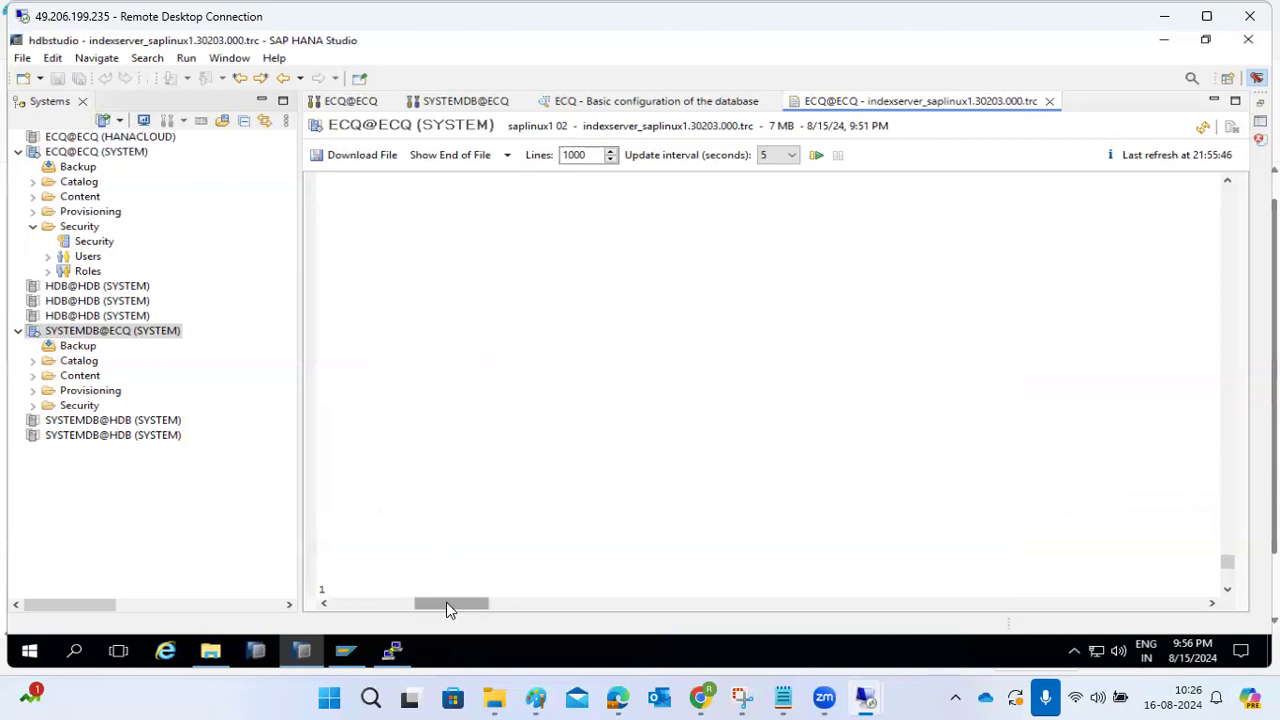
pyautogui.moveTo(446, 602); pyautogui.dragTo(363, 603)
pyautogui.scroll(-10, 335, 505)
pyautogui.scroll(6, 335, 505)
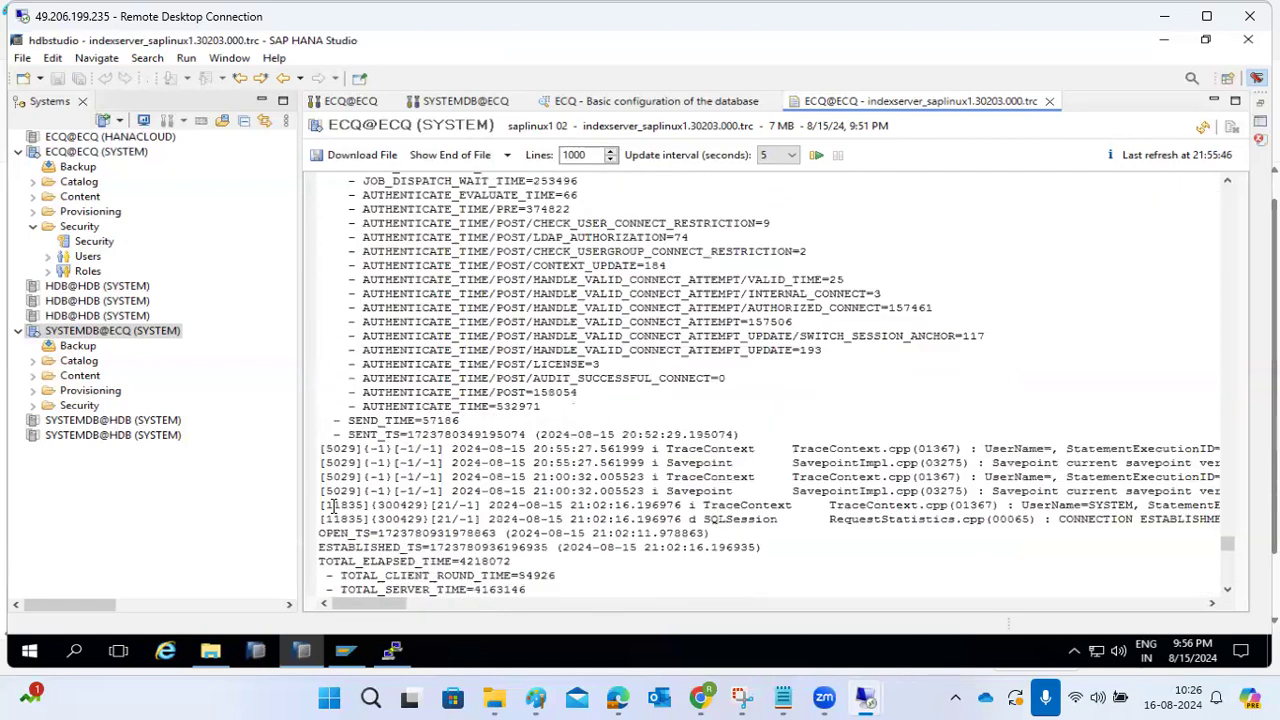
pyautogui.moveTo(804, 445); pyautogui.dragTo(850, 560)
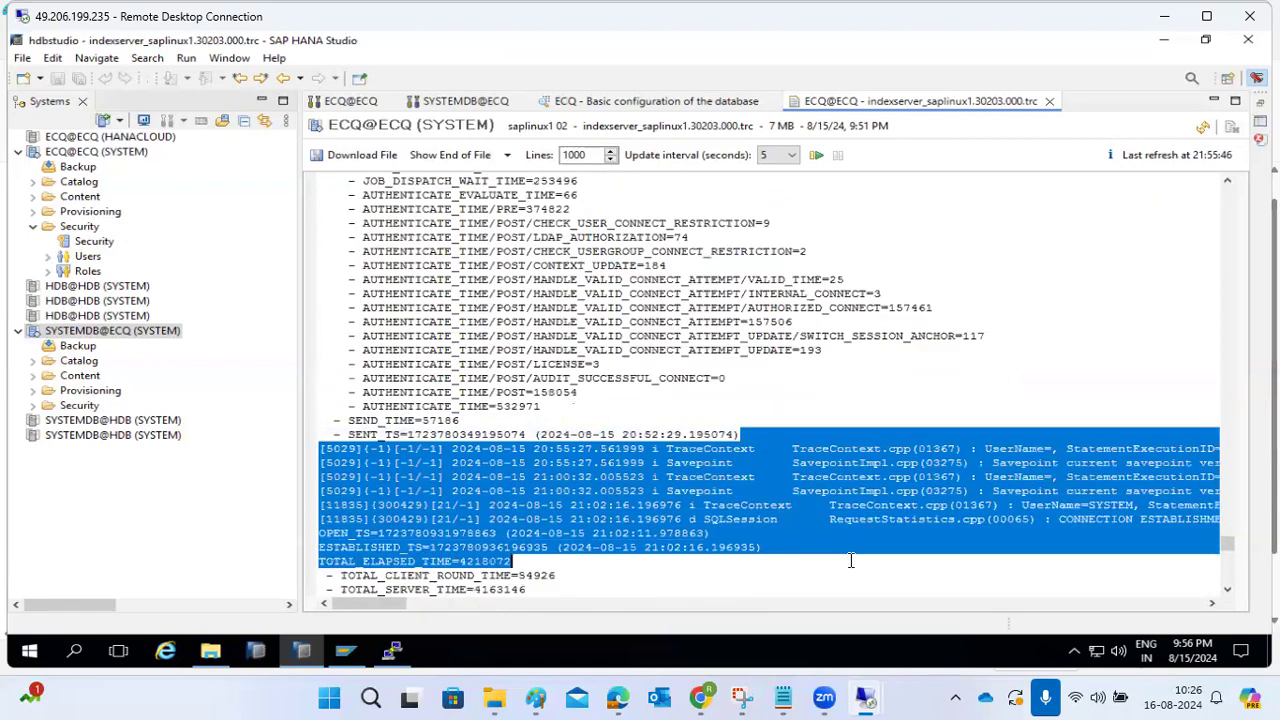
pyautogui.scroll(10, 627, 500)
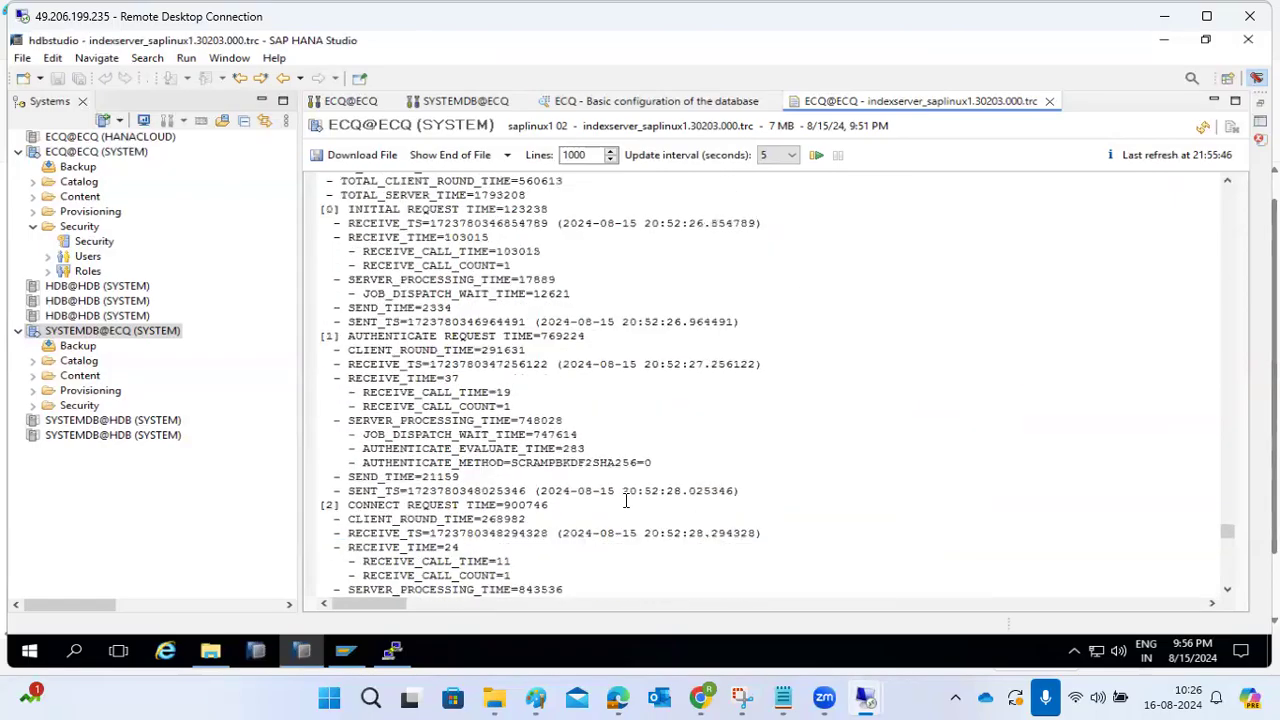
pyautogui.scroll(15, 627, 500)
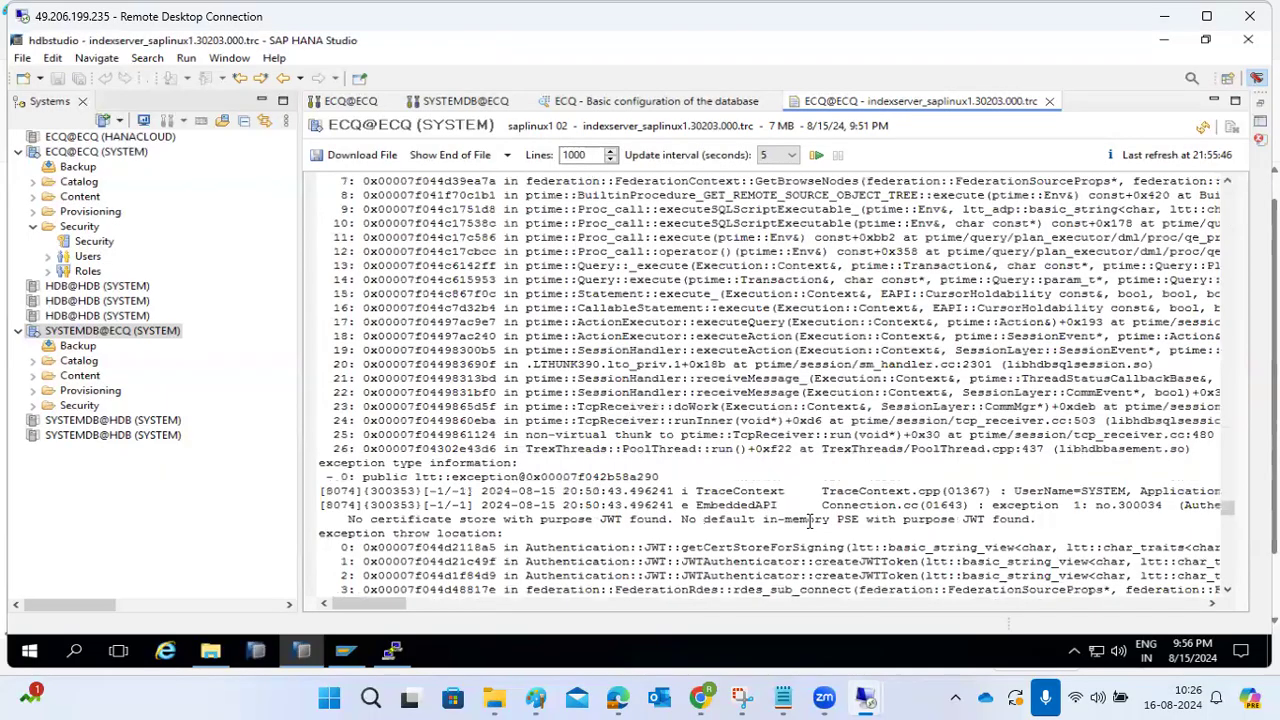
pyautogui.scroll(5, 513, 522)
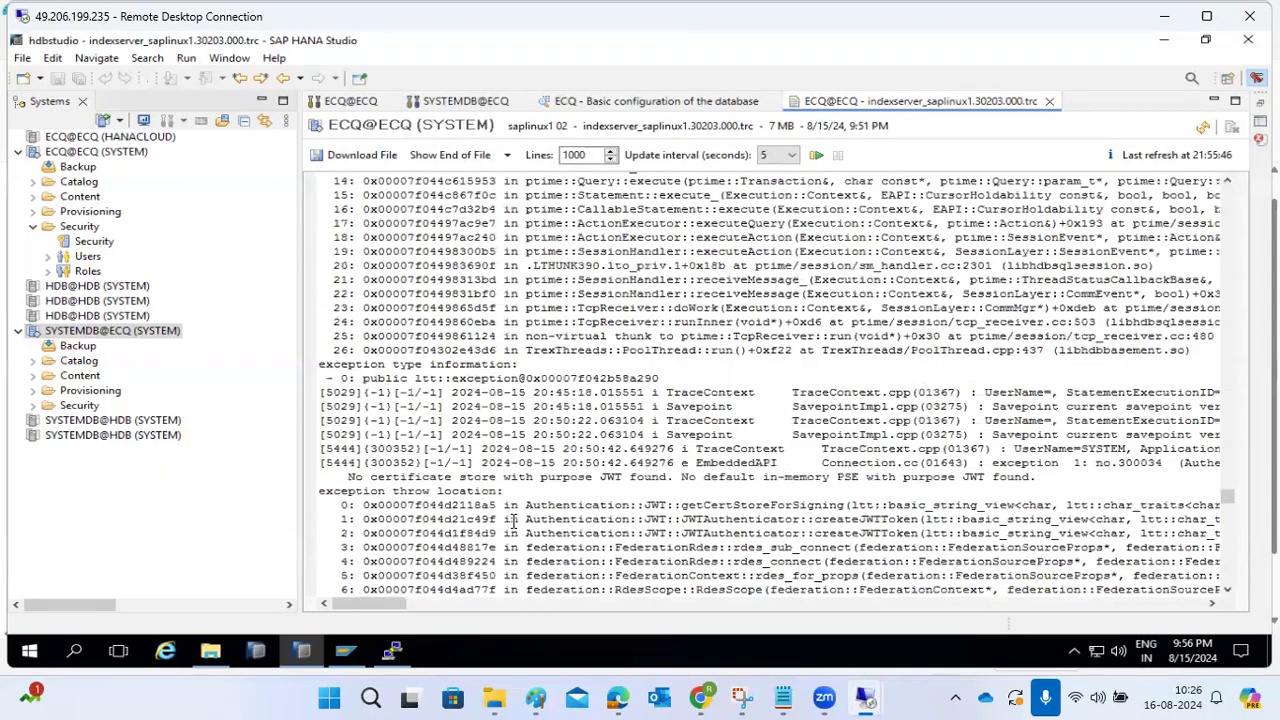
# - Examine the JWT certificate store exceptions, their call stacks and the preceding startup entries in the index server trace
pyautogui.moveTo(740, 477); pyautogui.dragTo(1066, 464)
pyautogui.scroll(11, 704, 380)
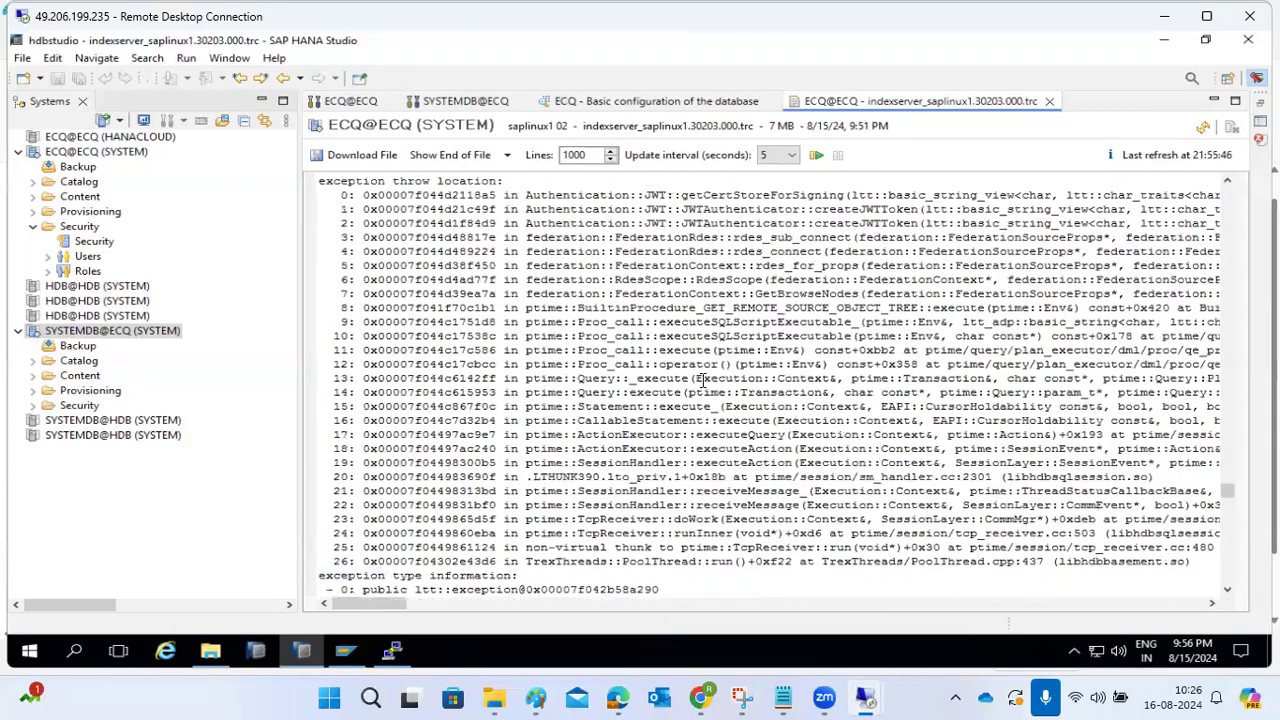
pyautogui.moveTo(494, 378)
pyautogui.mouseDown()
pyautogui.moveTo(544, 397)
pyautogui.moveTo(645, 490)
pyautogui.mouseUp()
pyautogui.click(630, 475)
pyautogui.scroll(10, 630, 473)
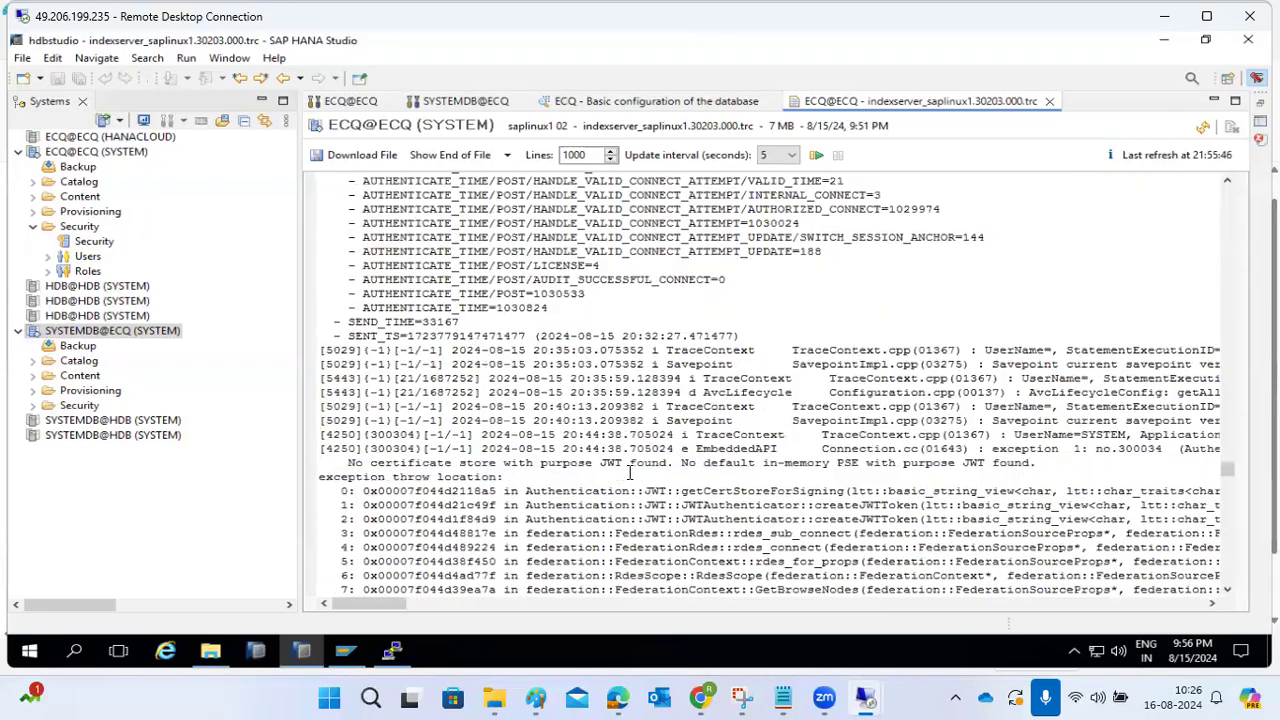
pyautogui.scroll(5, 630, 475)
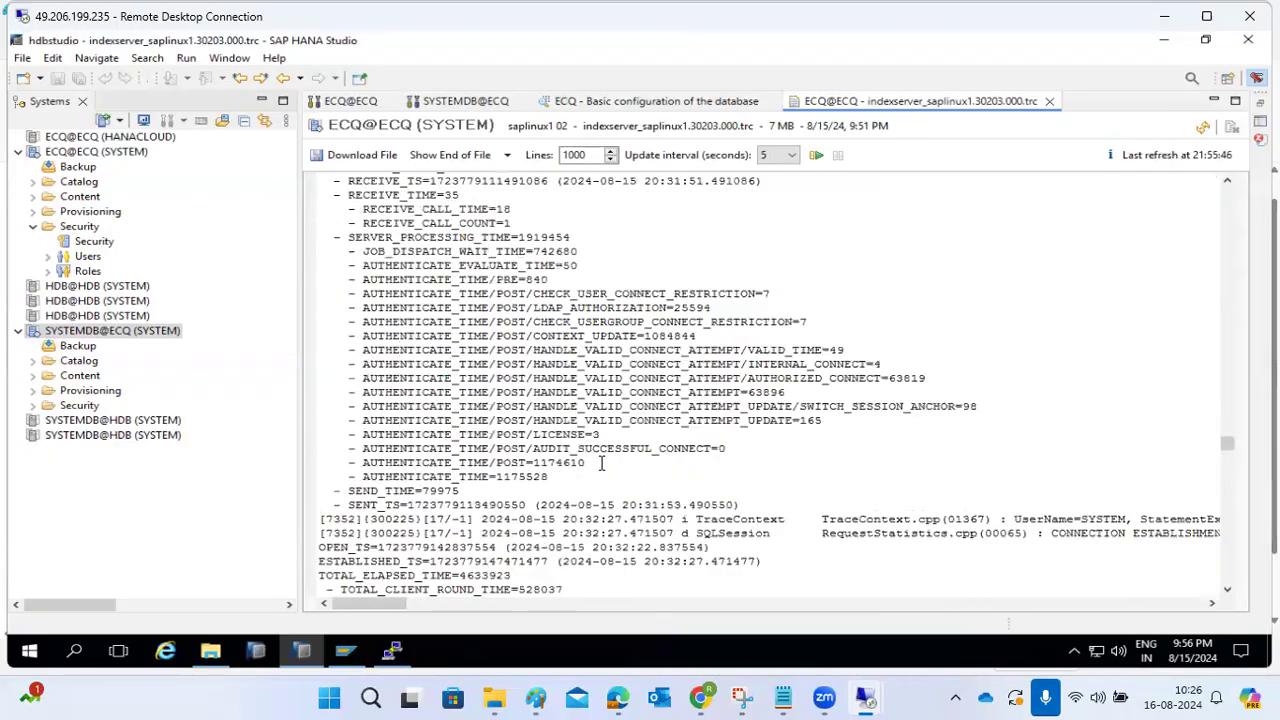
pyautogui.scroll(15, 601, 463)
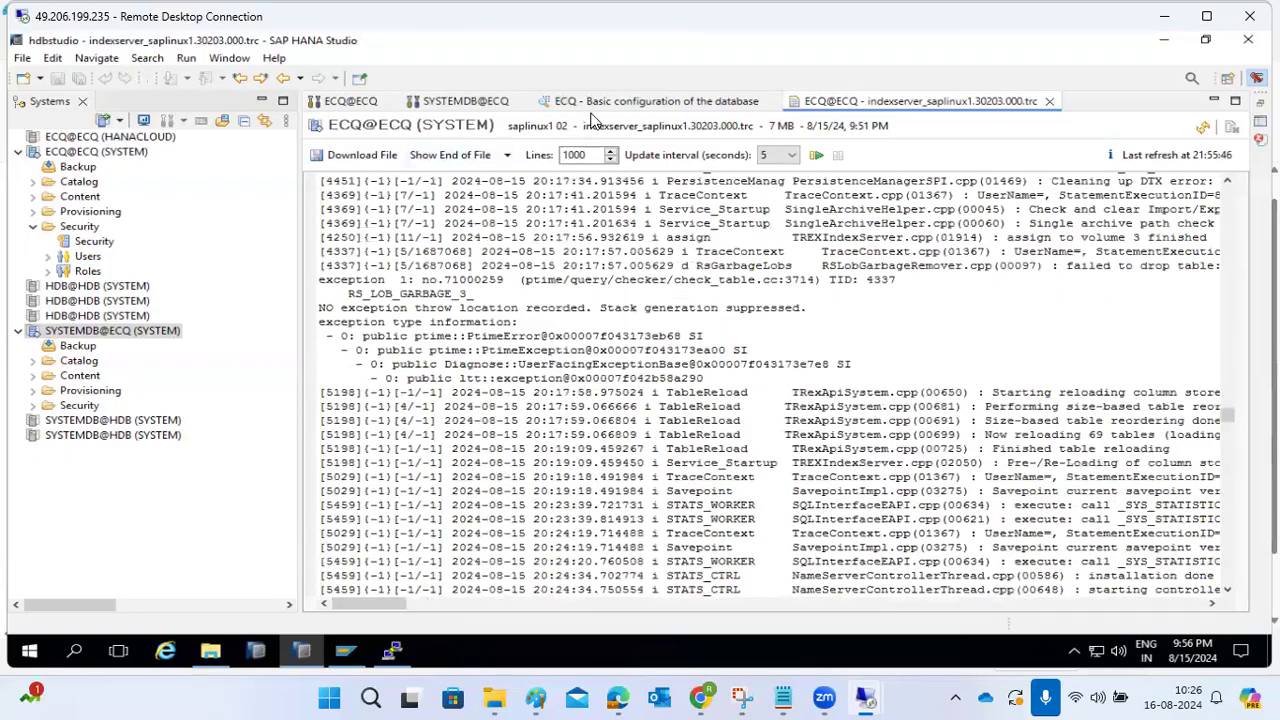
# - Return to the diagnosis files of ECQ@ECQ and look over the index server, XS engine and backup log files
pyautogui.click(349, 102)
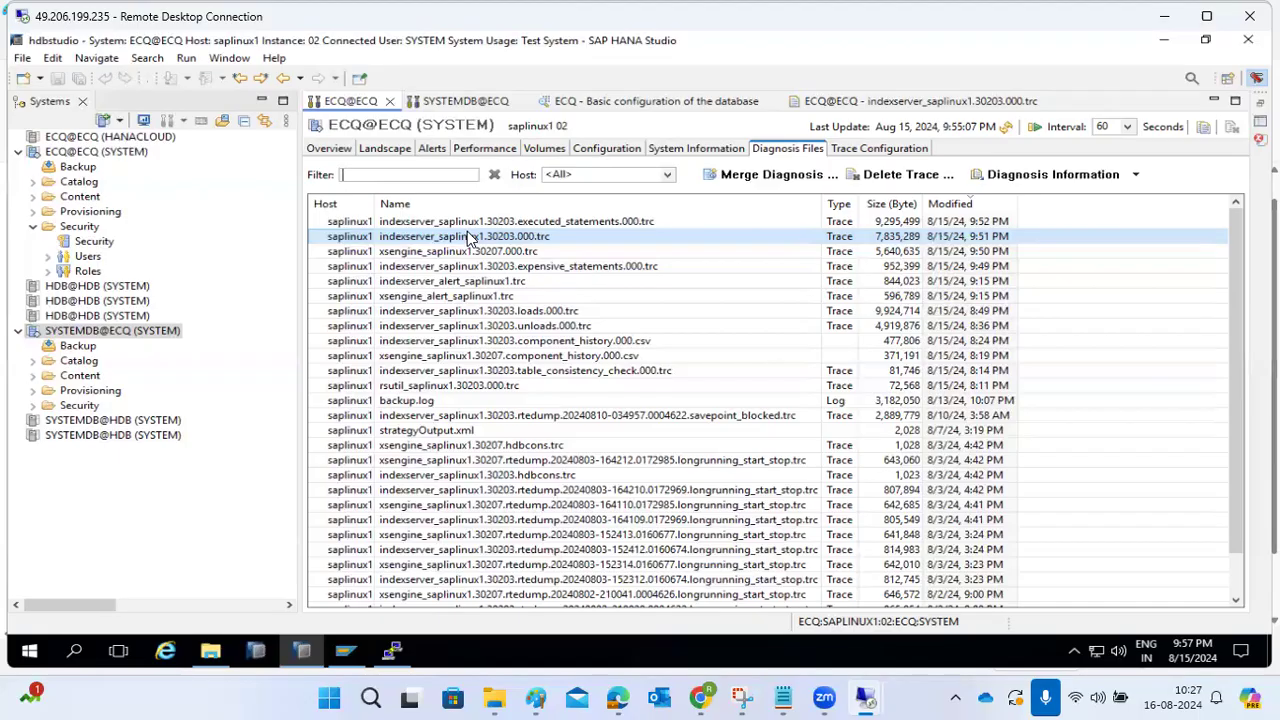
pyautogui.click(416, 402)
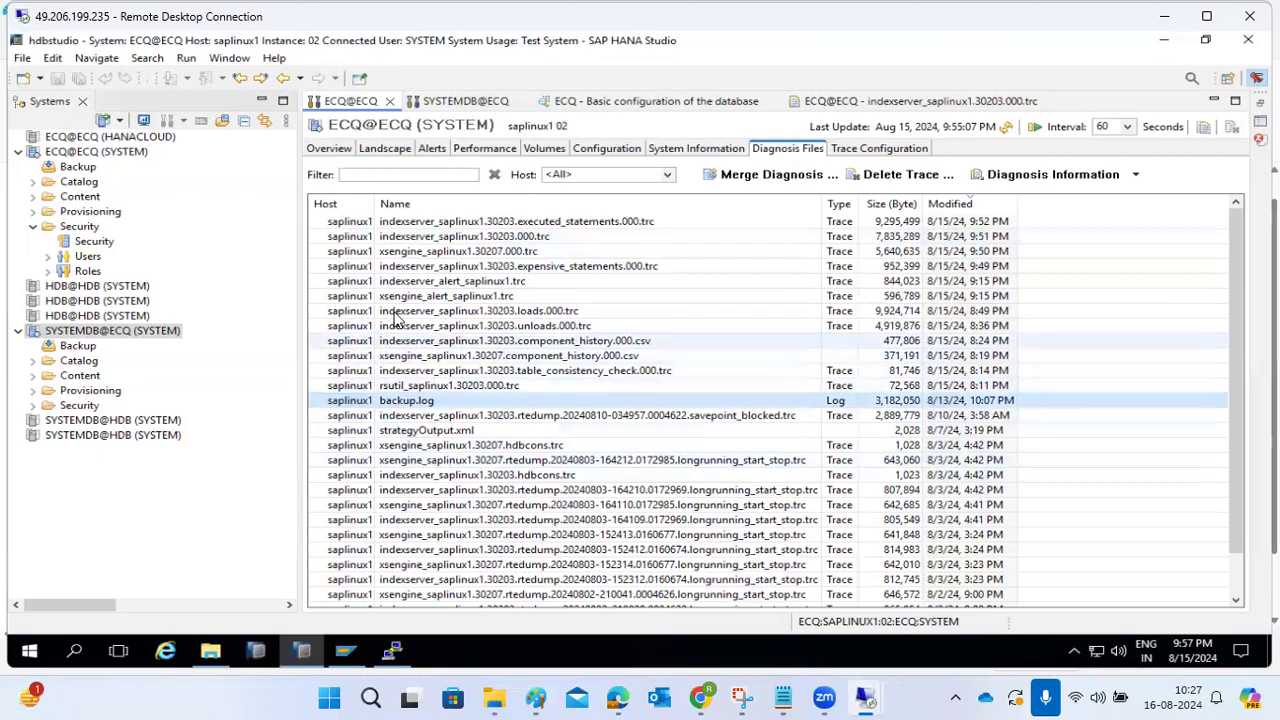
pyautogui.click(413, 241)
pyautogui.click(421, 269)
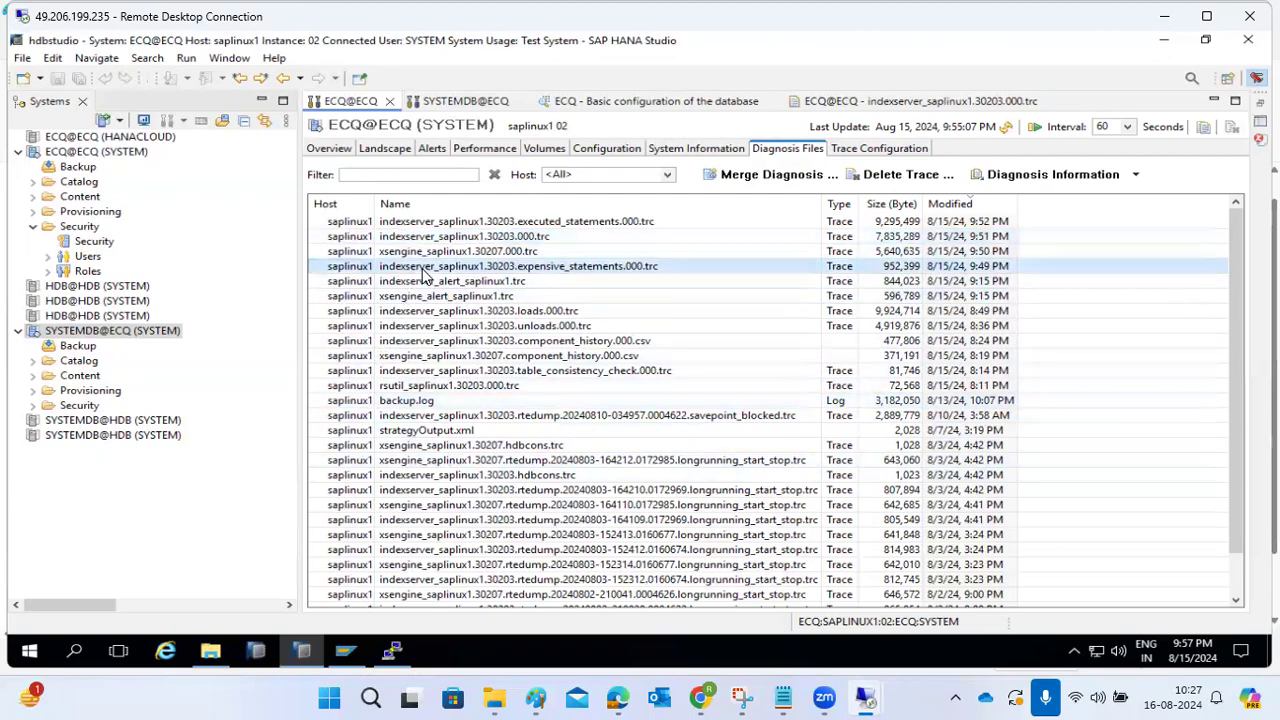
pyautogui.click(442, 357)
pyautogui.click(458, 462)
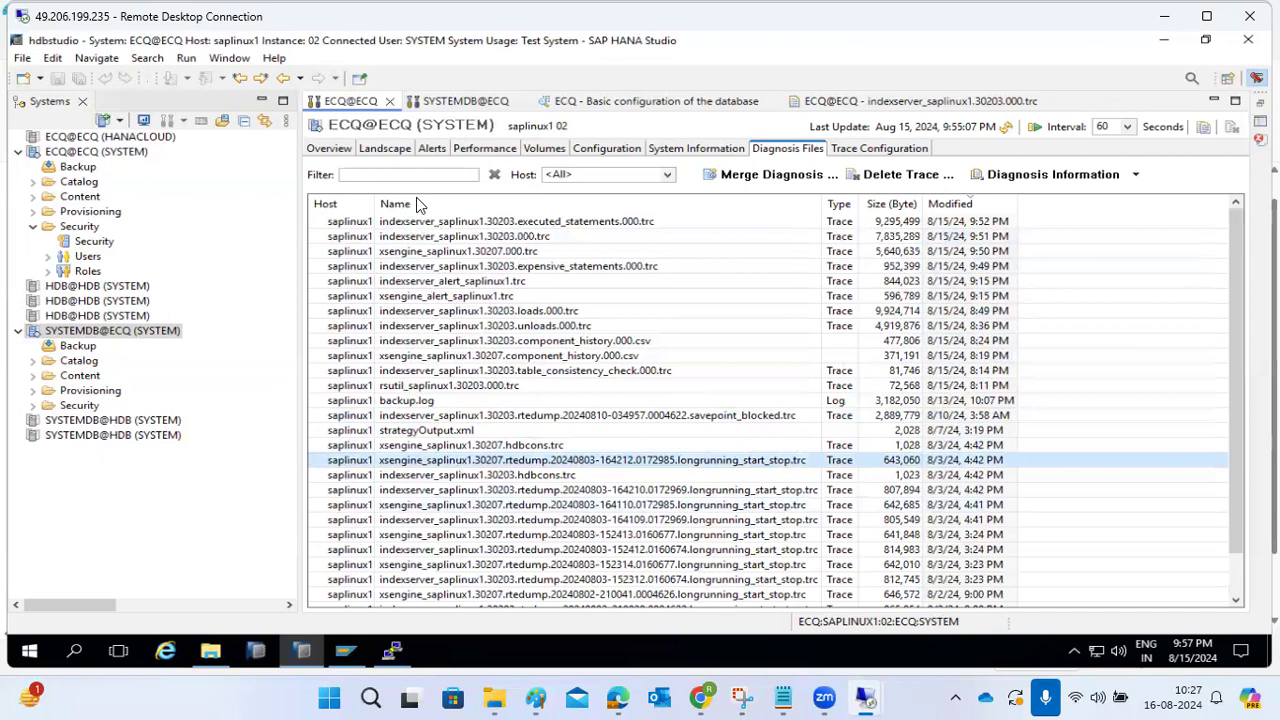
# - Show the diagnosis files of SYSTEMDB@ECQ and look through the name server, daemon and other service traces
pyautogui.click(460, 103)
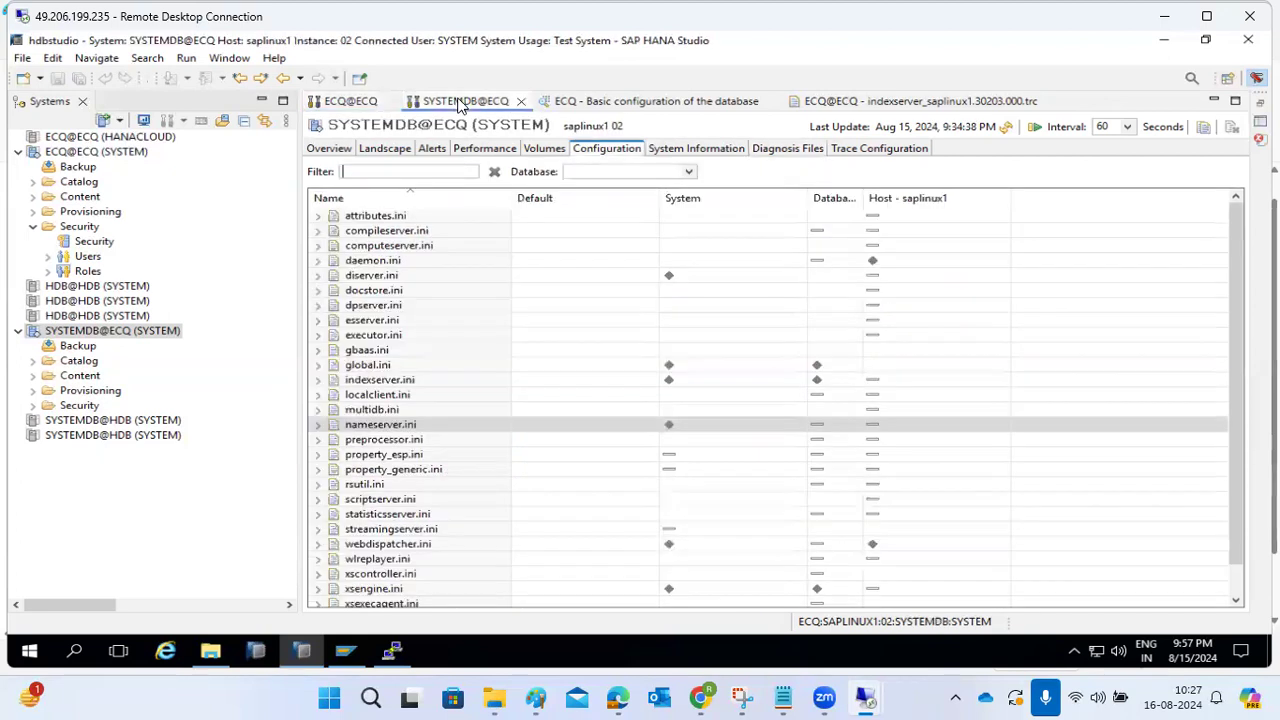
pyautogui.click(816, 152)
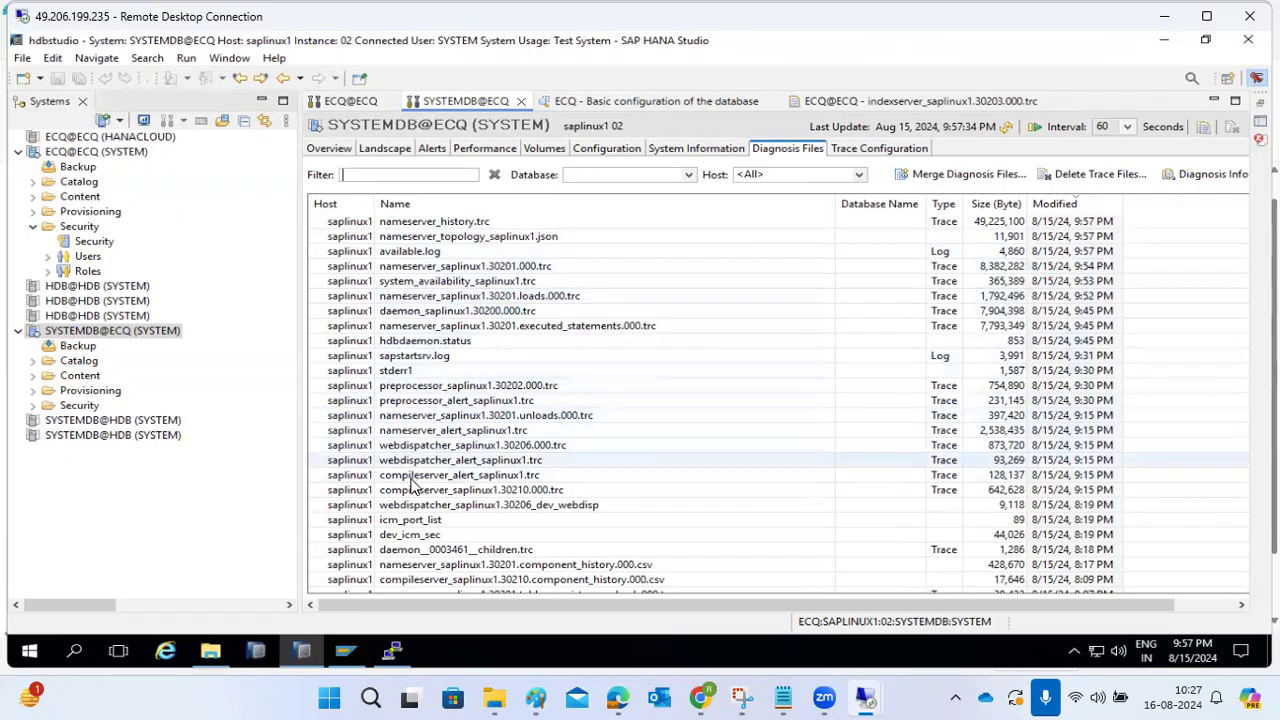
pyautogui.scroll(-6, 427, 512)
pyautogui.scroll(6, 427, 512)
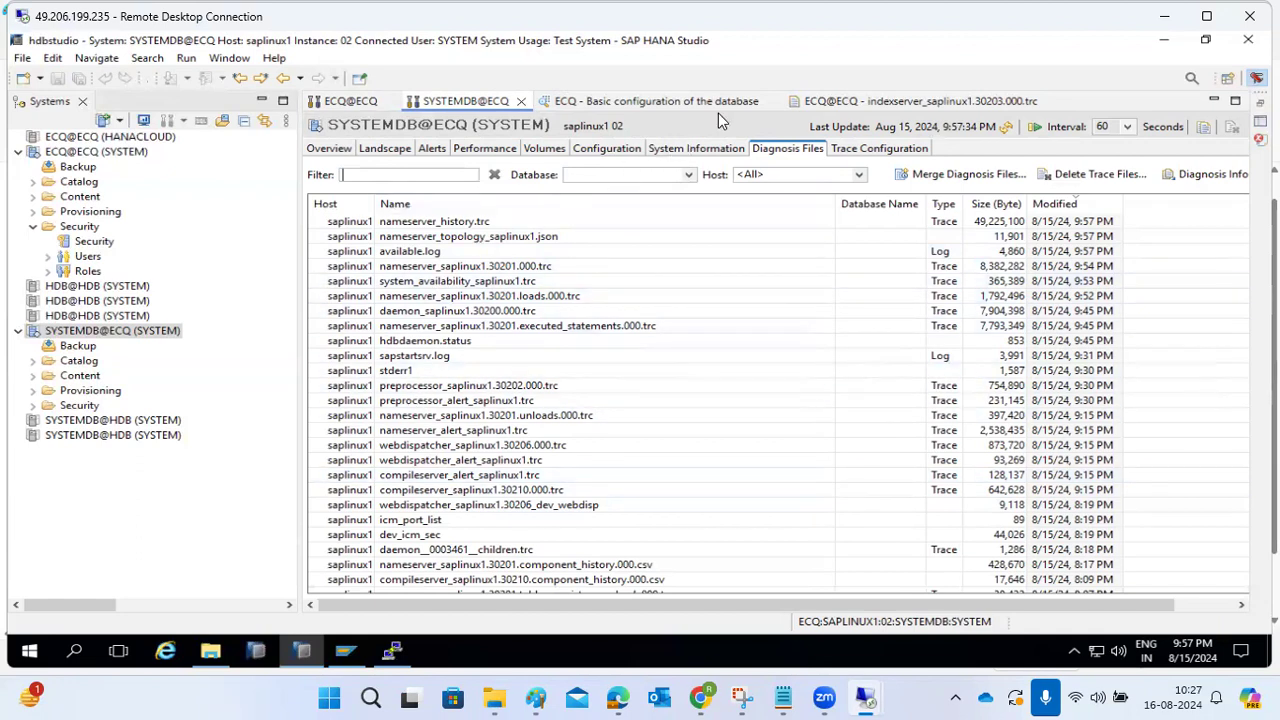
# - Open the settings for collecting diagnosis information from the ECQ@ECQ tenant database
pyautogui.click(372, 104)
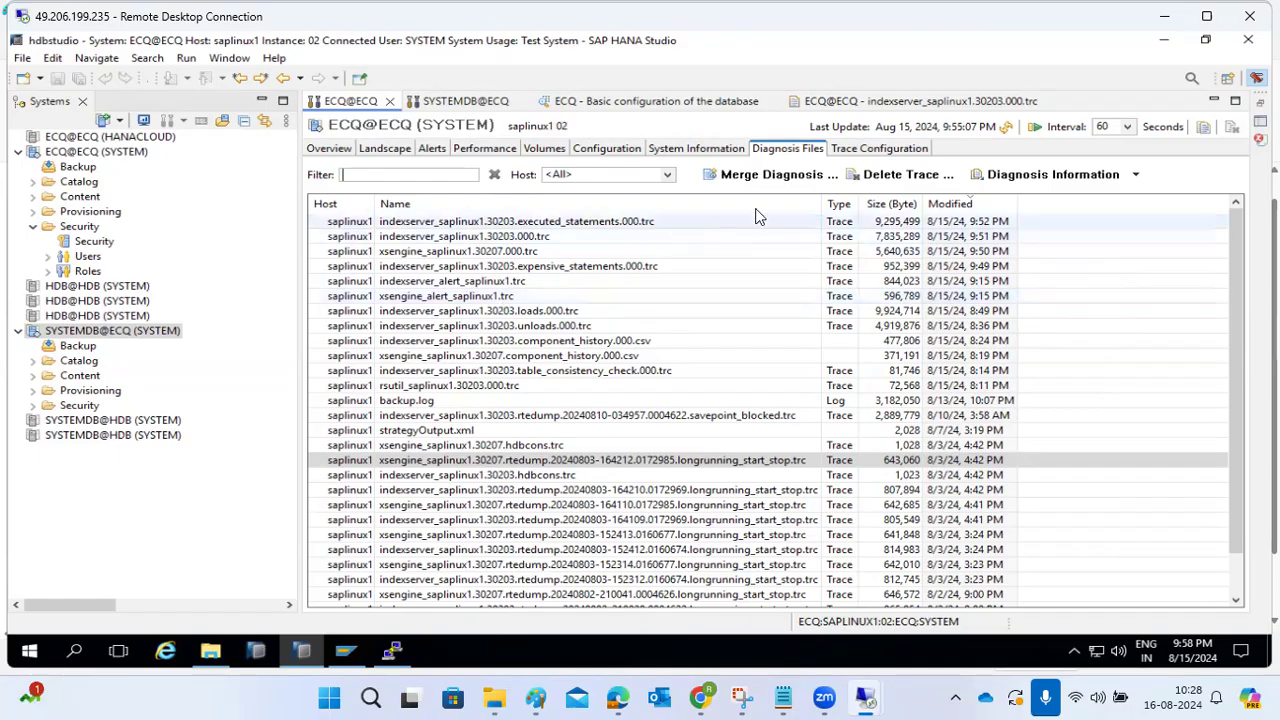
pyautogui.click(1100, 178)
pyautogui.click(1016, 198)
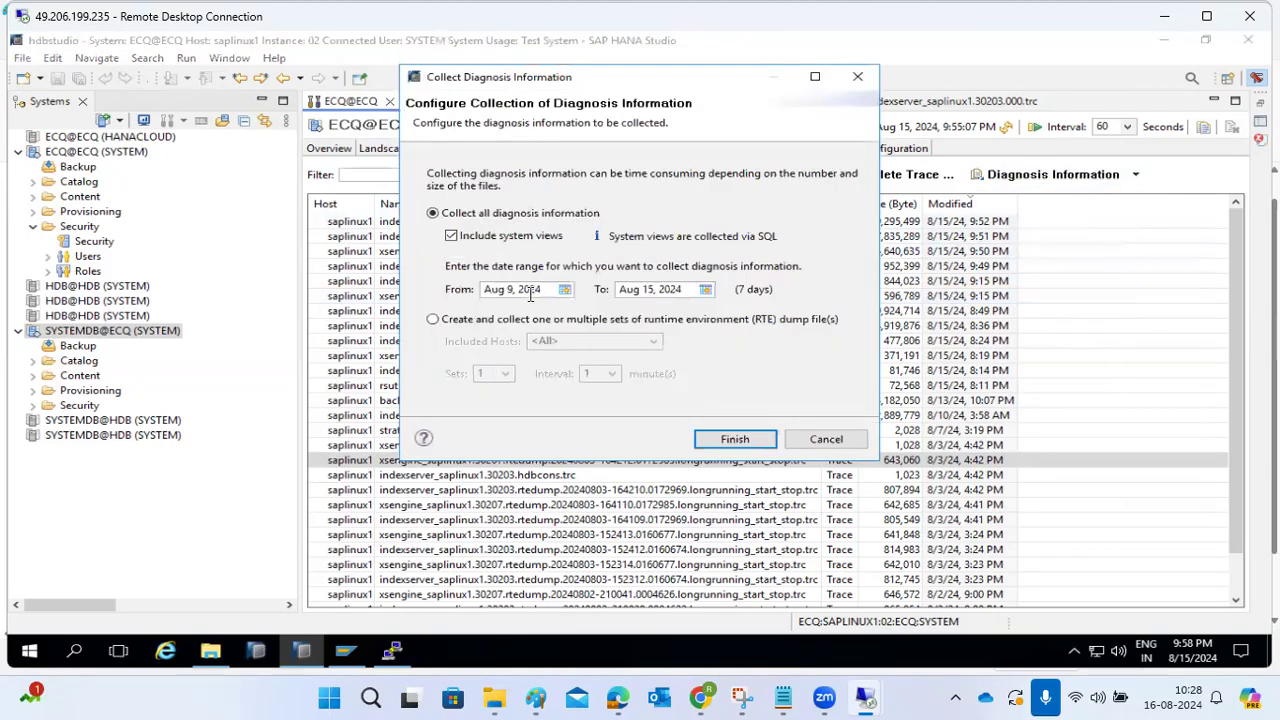
# - Set the collection's end and start dates both to Aug 14, 2024 and start collecting all diagnosis information
pyautogui.click(706, 289)
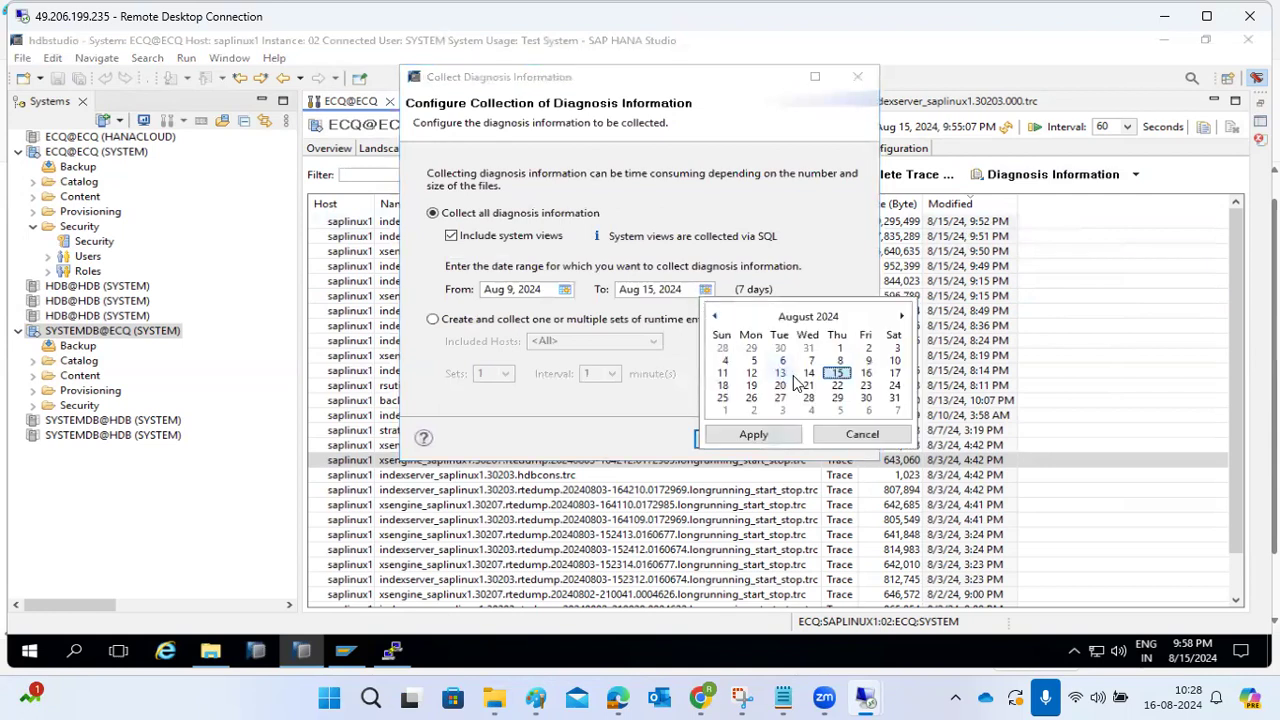
pyautogui.click(808, 374)
pyautogui.click(765, 432)
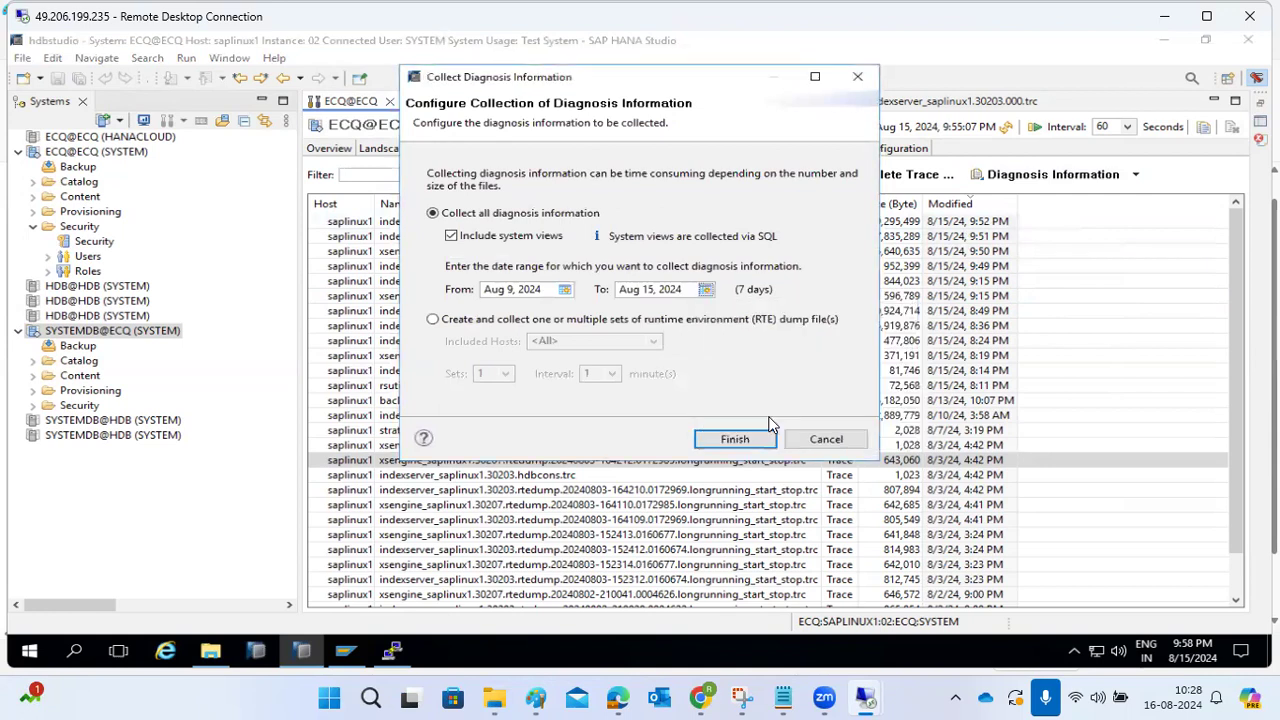
pyautogui.click(565, 289)
pyautogui.click(666, 373)
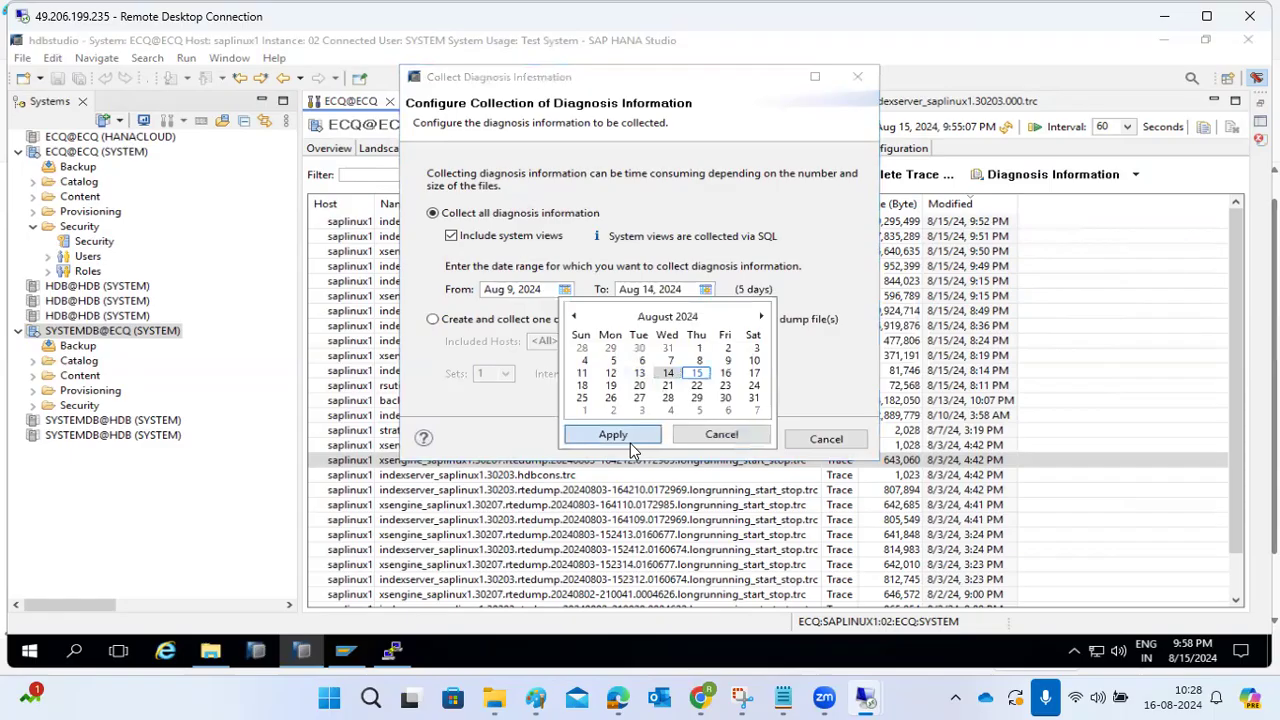
pyautogui.click(630, 438)
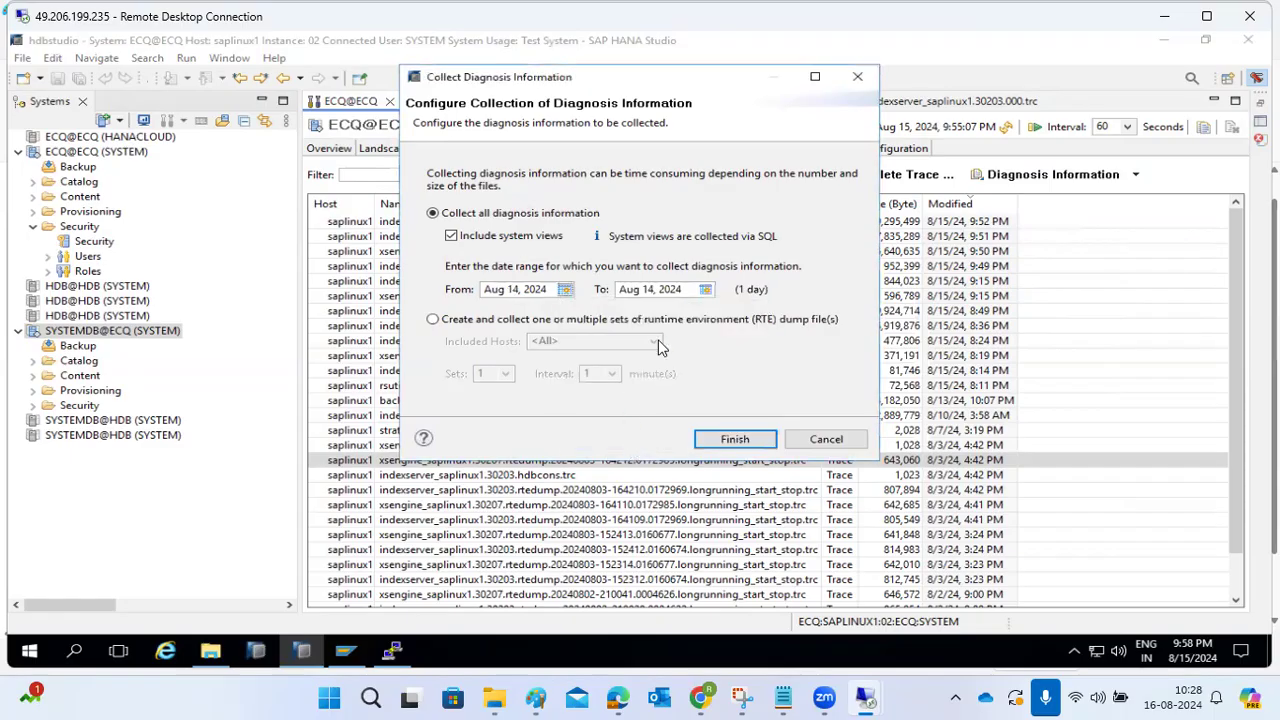
pyautogui.click(735, 440)
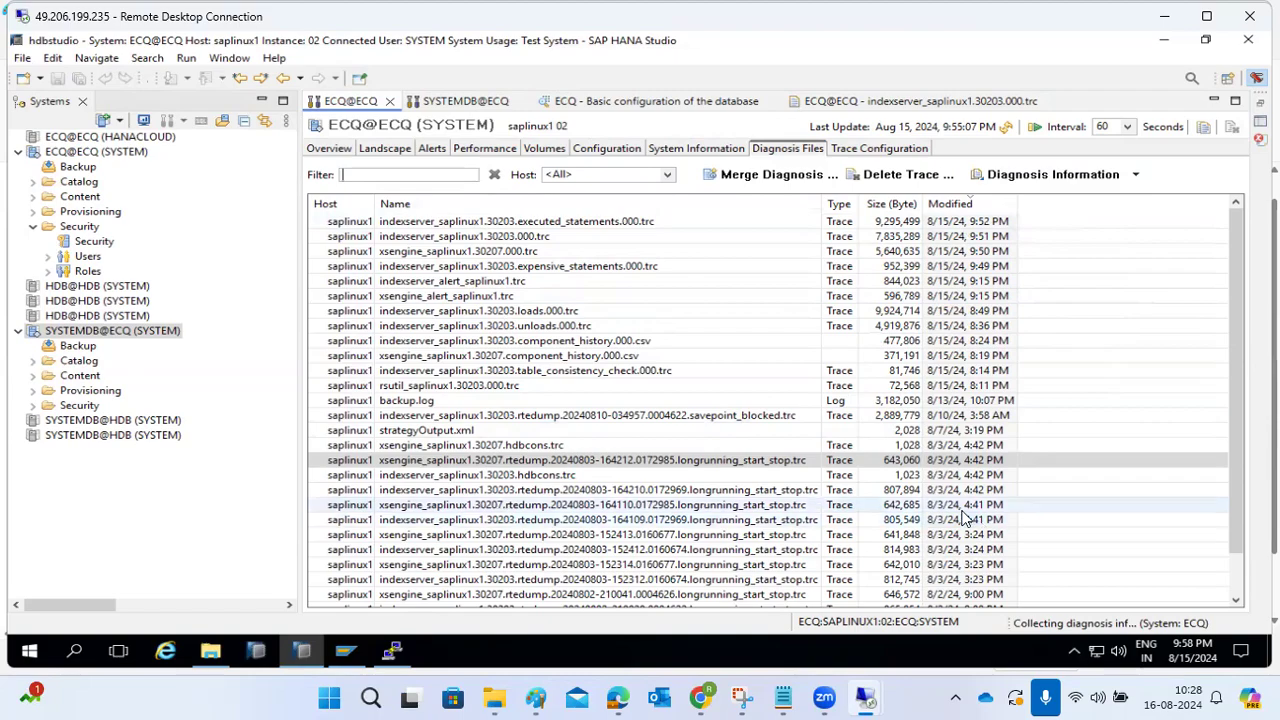
pyautogui.click(425, 492)
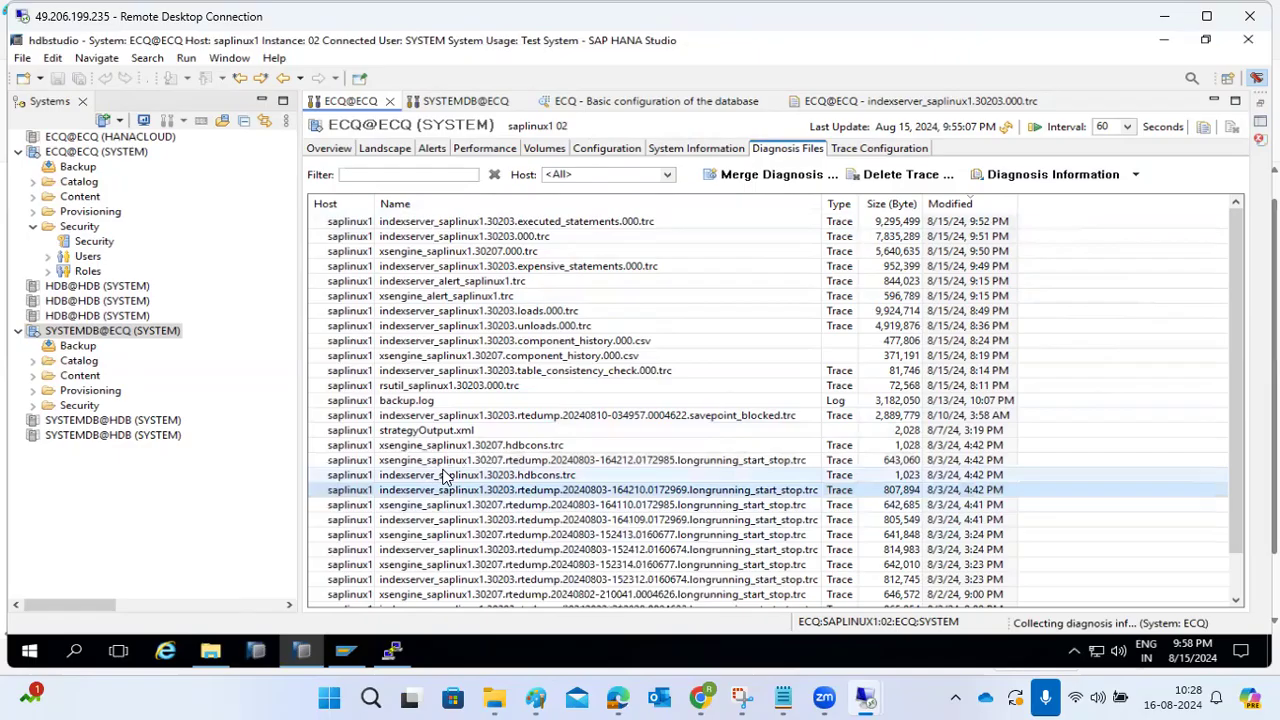
pyautogui.scroll(-1, 416, 395)
pyautogui.scroll(1, 416, 390)
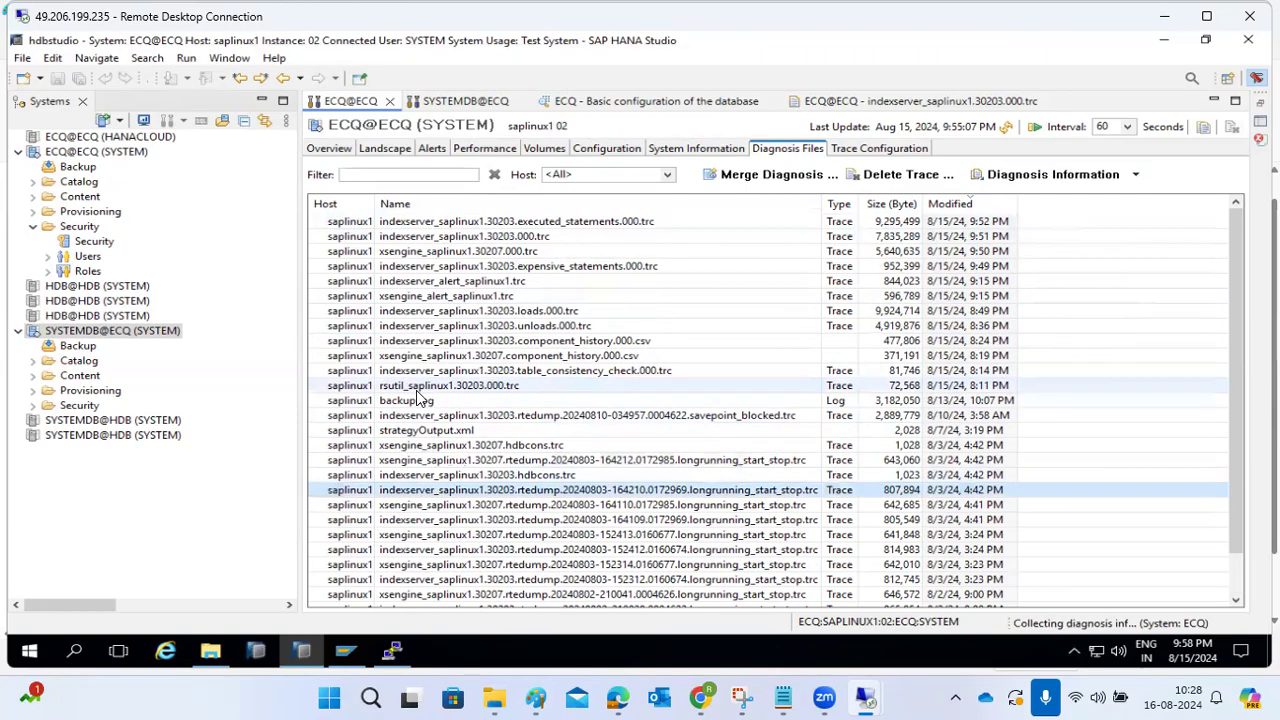
pyautogui.click(441, 312)
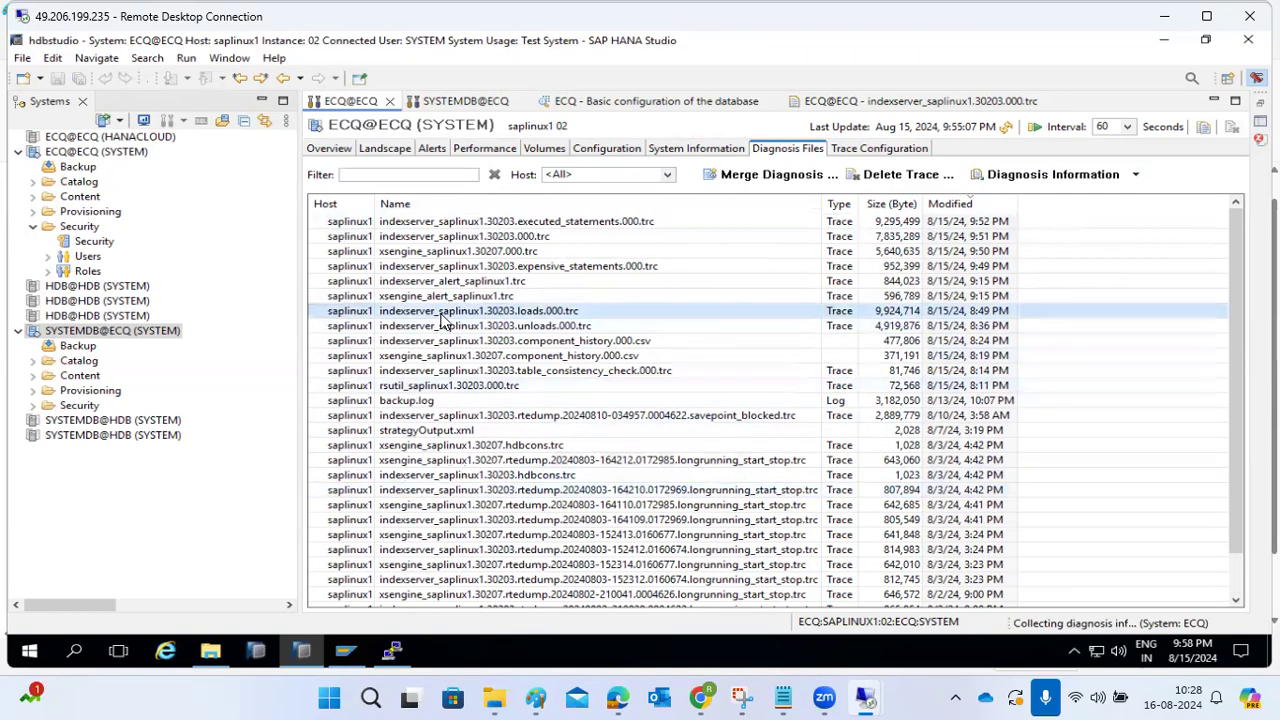
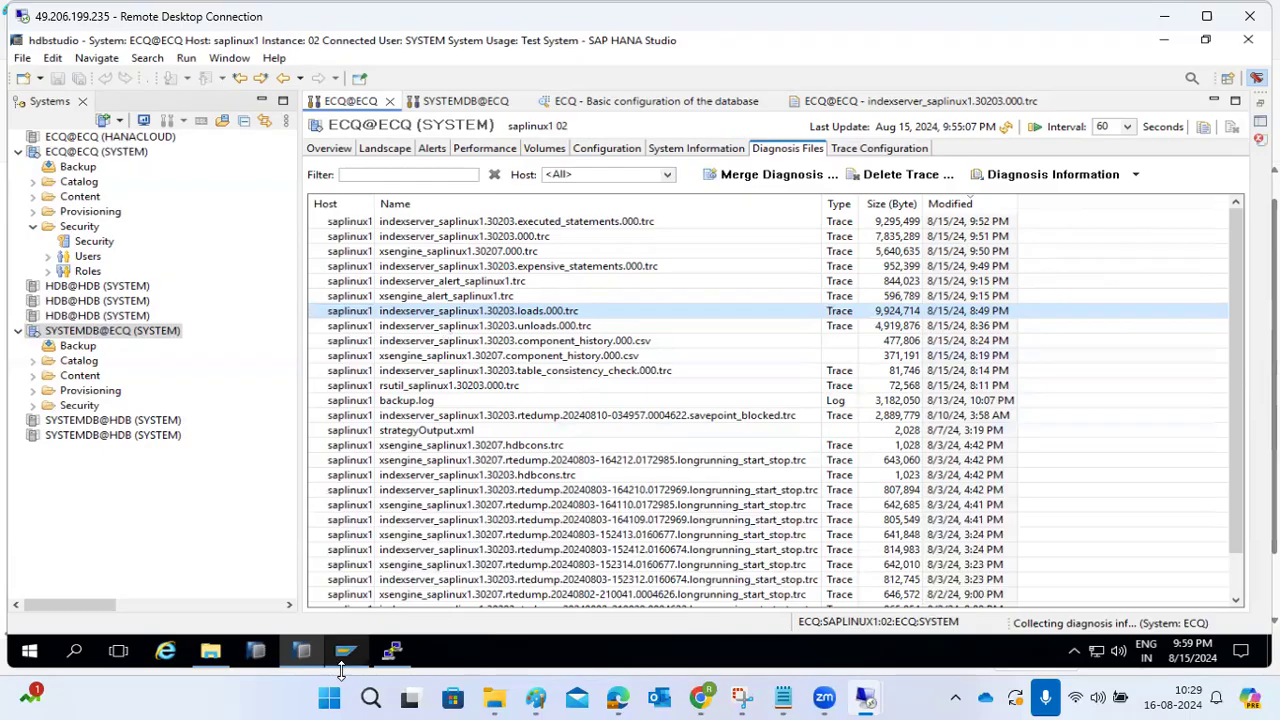
# - Switch to the PuTTY terminal, list the trace directory with ls -ltr and look through the listed files
pyautogui.click(391, 660)
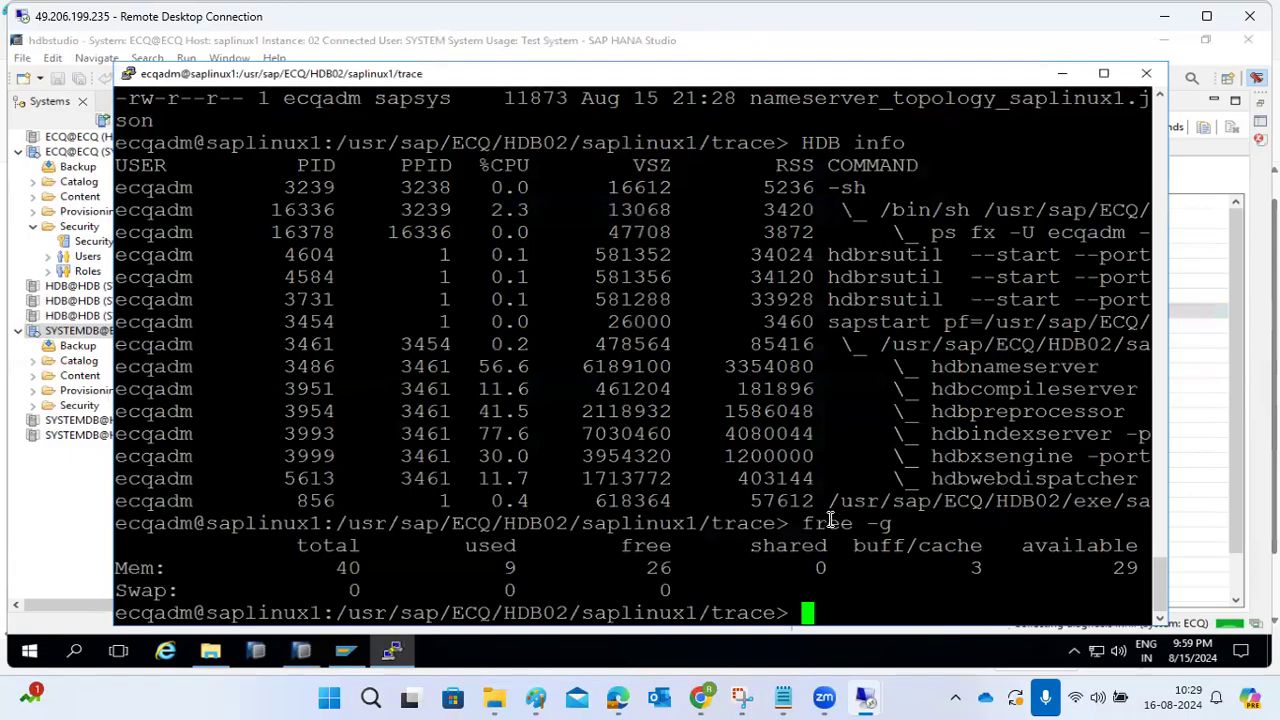
pyautogui.doubleClick(724, 613)
pyautogui.write('ls -ltr')
pyautogui.press('Return')
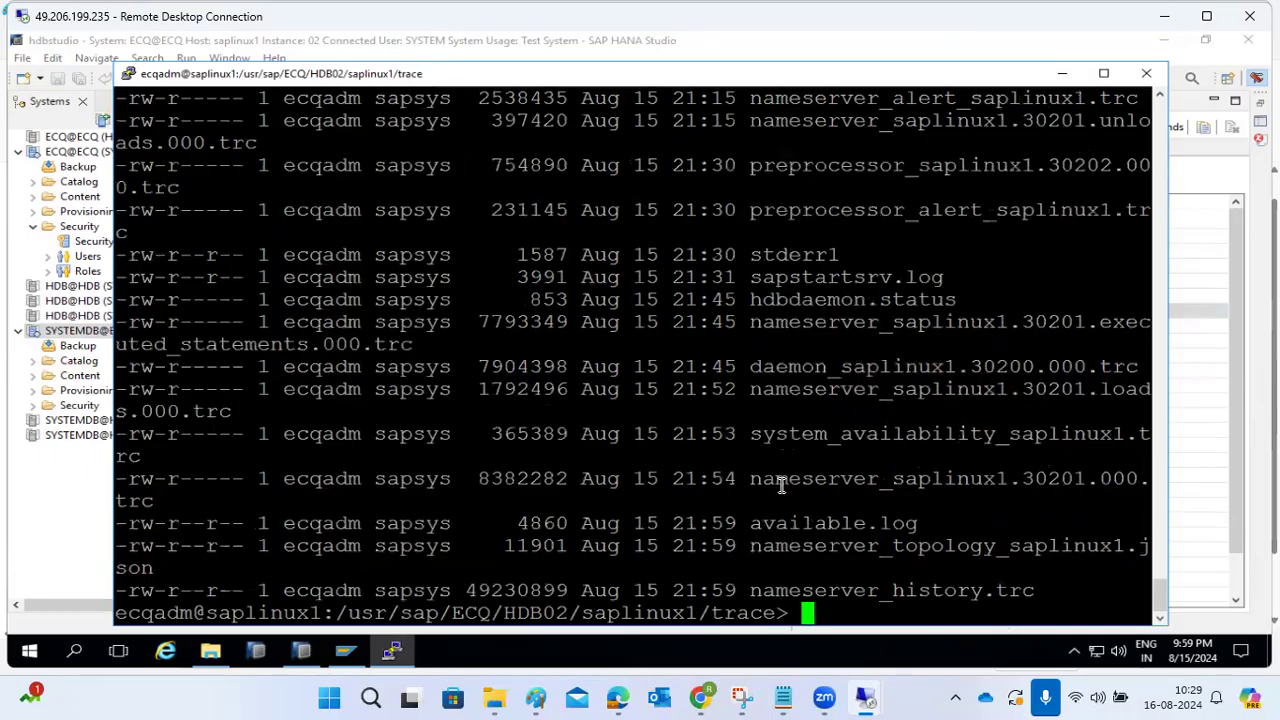
pyautogui.scroll(12, 790, 440)
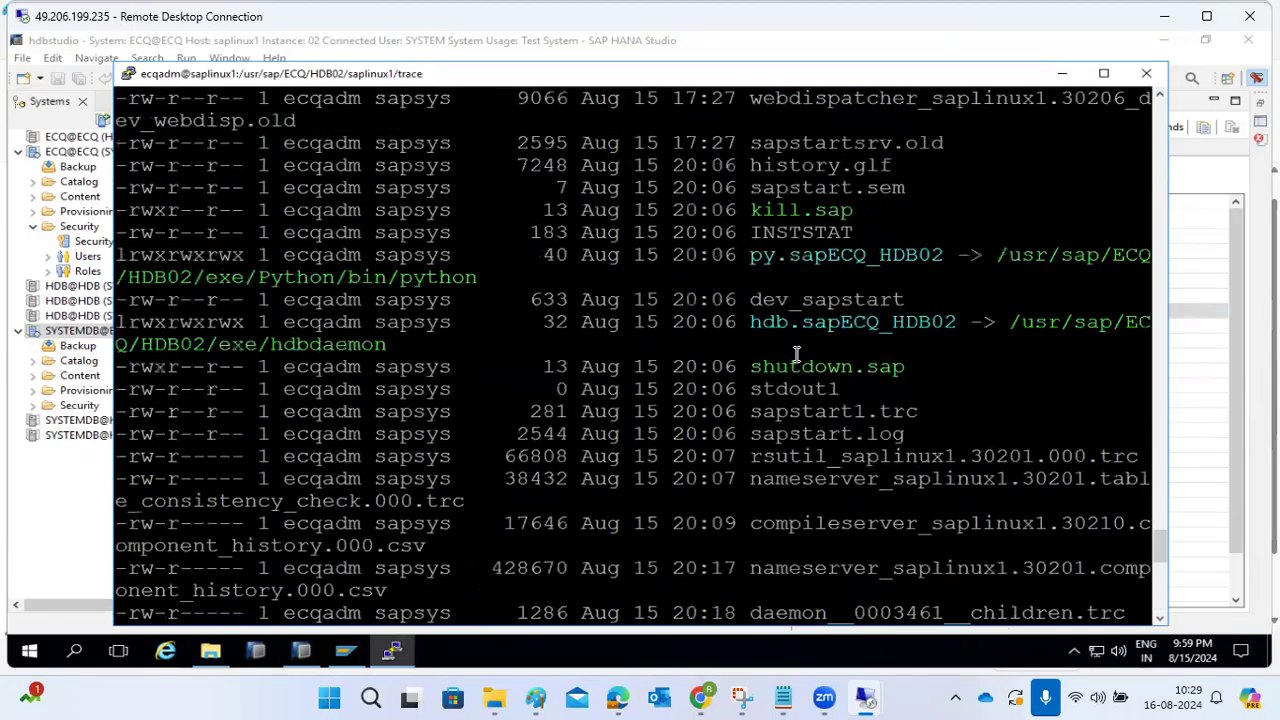
# - Look through the newest files at the end of the trace directory listing and return to SAP HANA Studio
pyautogui.scroll(-12, 802, 431)
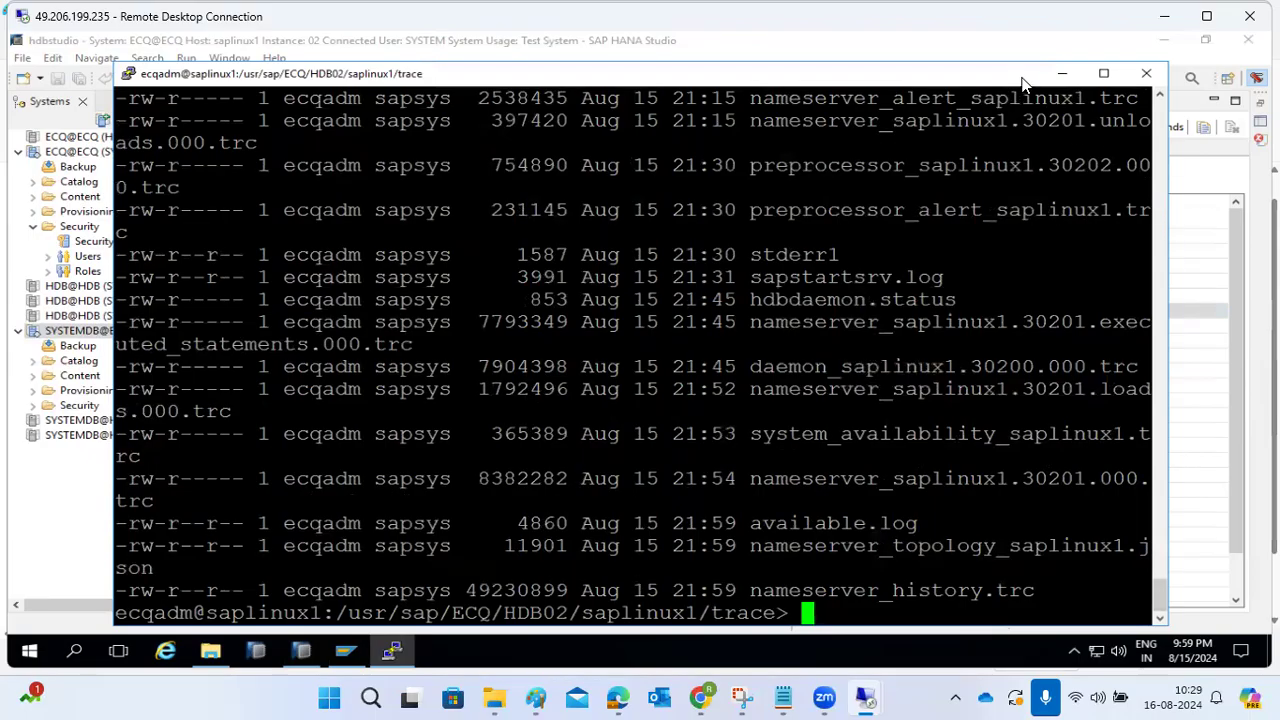
pyautogui.moveTo(1030, 75); pyautogui.dragTo(1036, 112)
pyautogui.click(1062, 110)
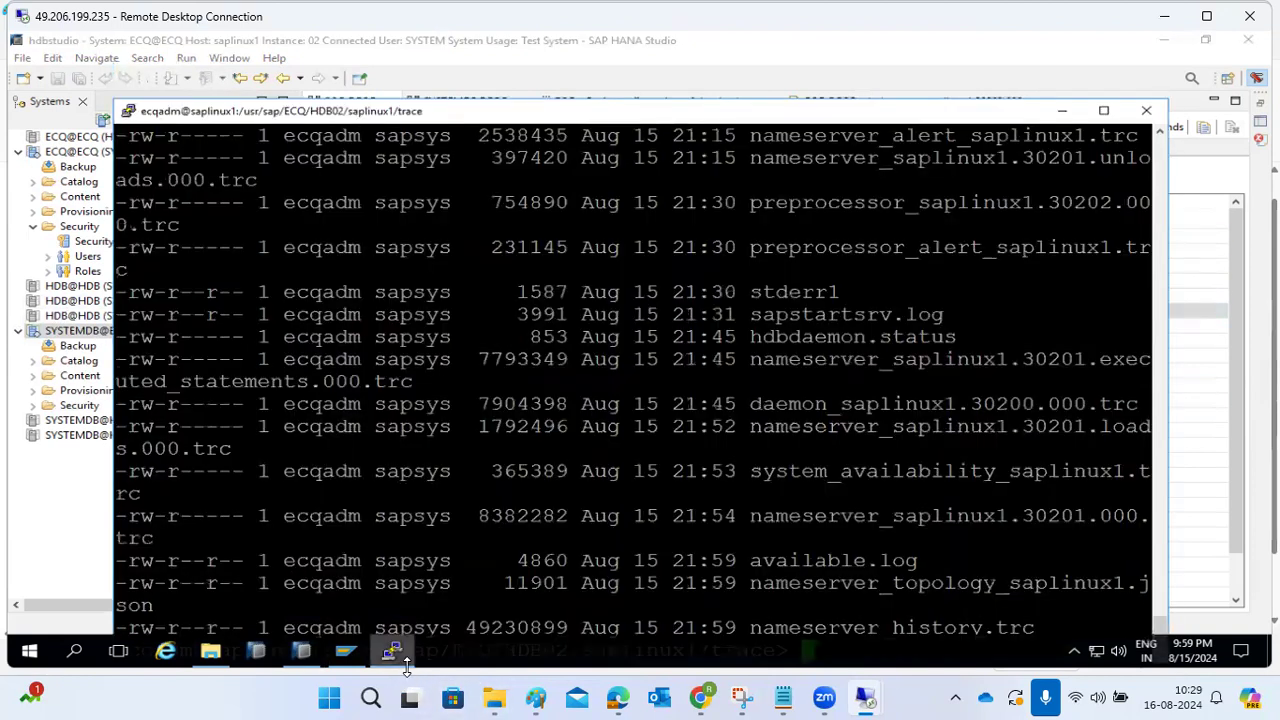
pyautogui.click(391, 651)
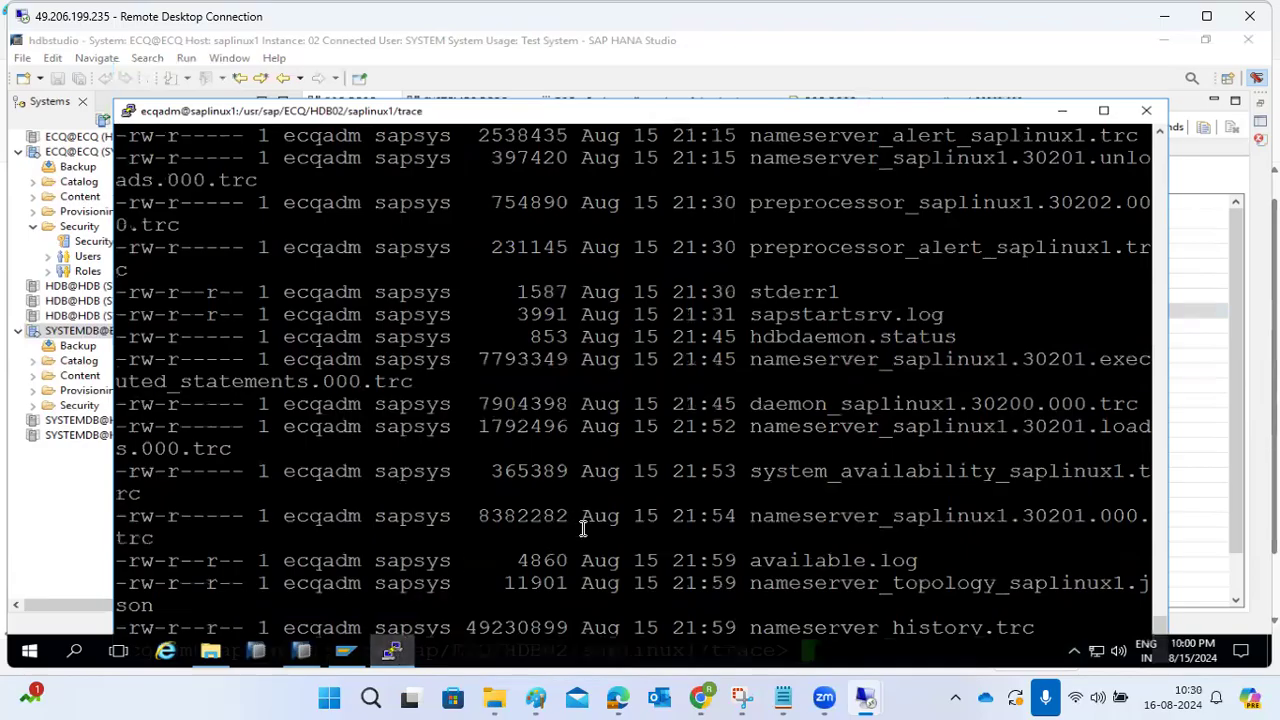
pyautogui.click(392, 649)
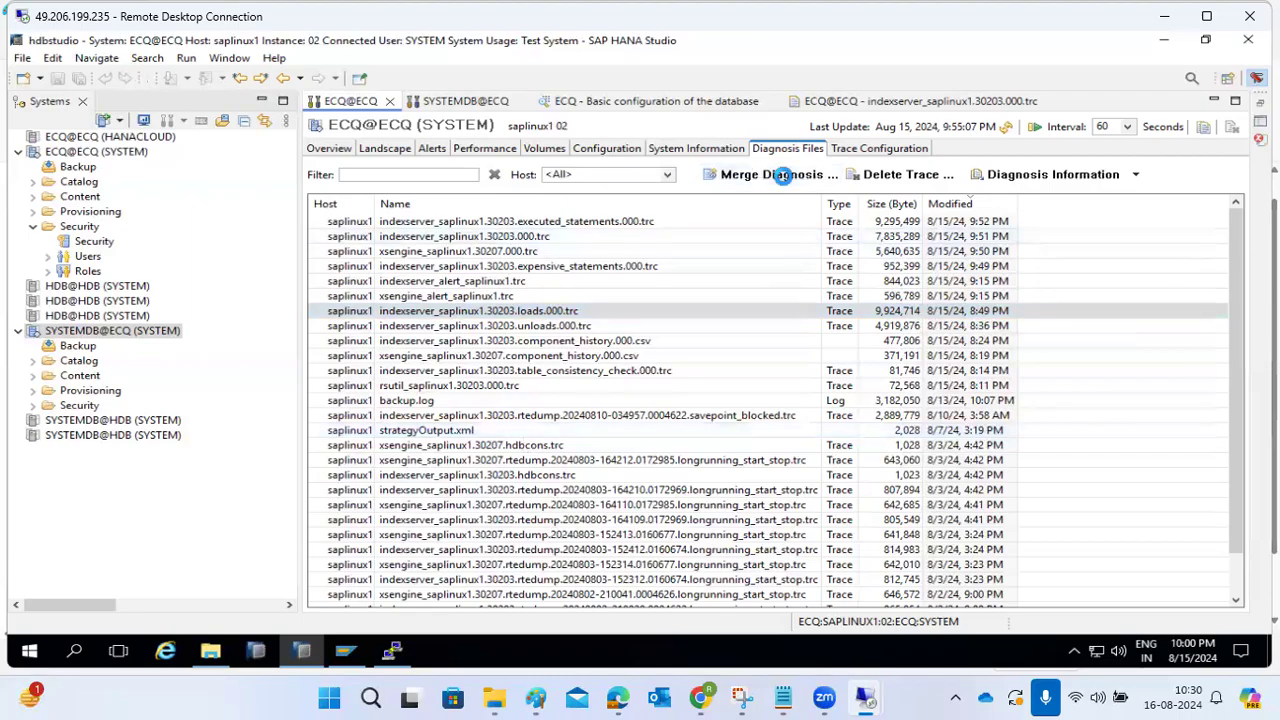
# - Merge the ECQ@ECQ diagnosis files for the last 24 hours, showing only trace level 'Error'
pyautogui.click(784, 180)
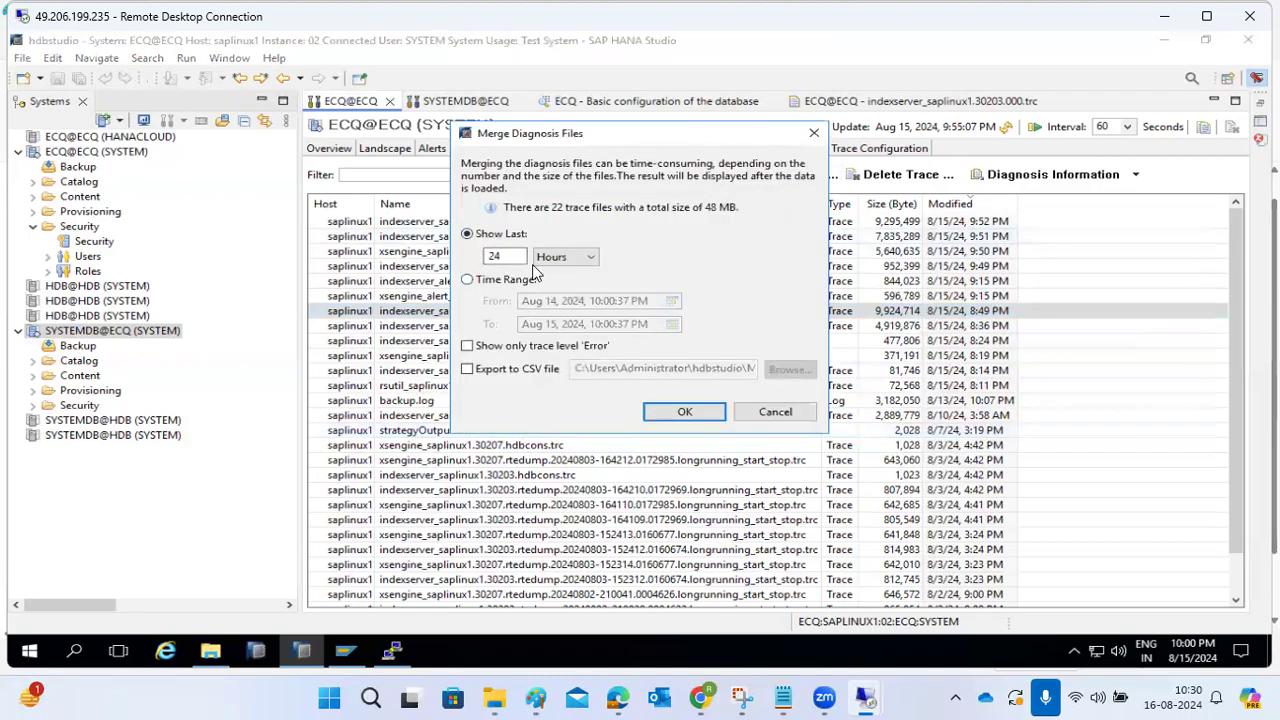
pyautogui.click(505, 283)
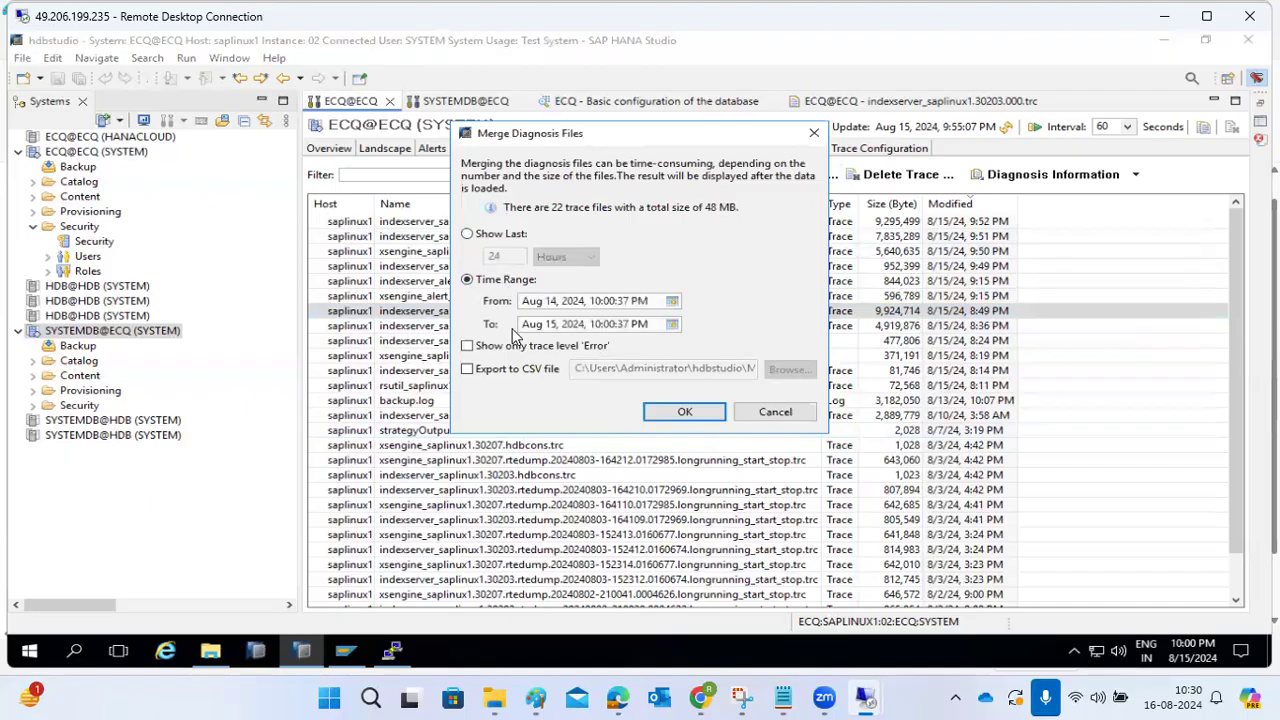
pyautogui.click(480, 374)
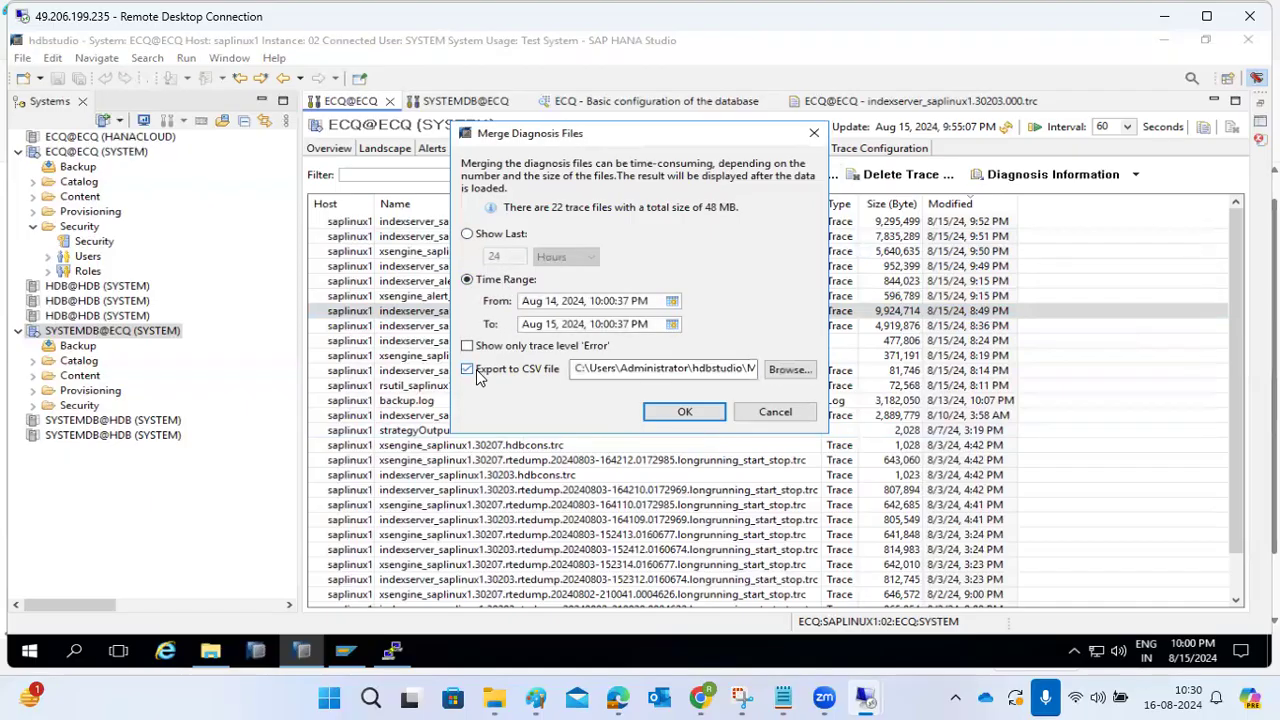
pyautogui.click(480, 374)
pyautogui.click(479, 350)
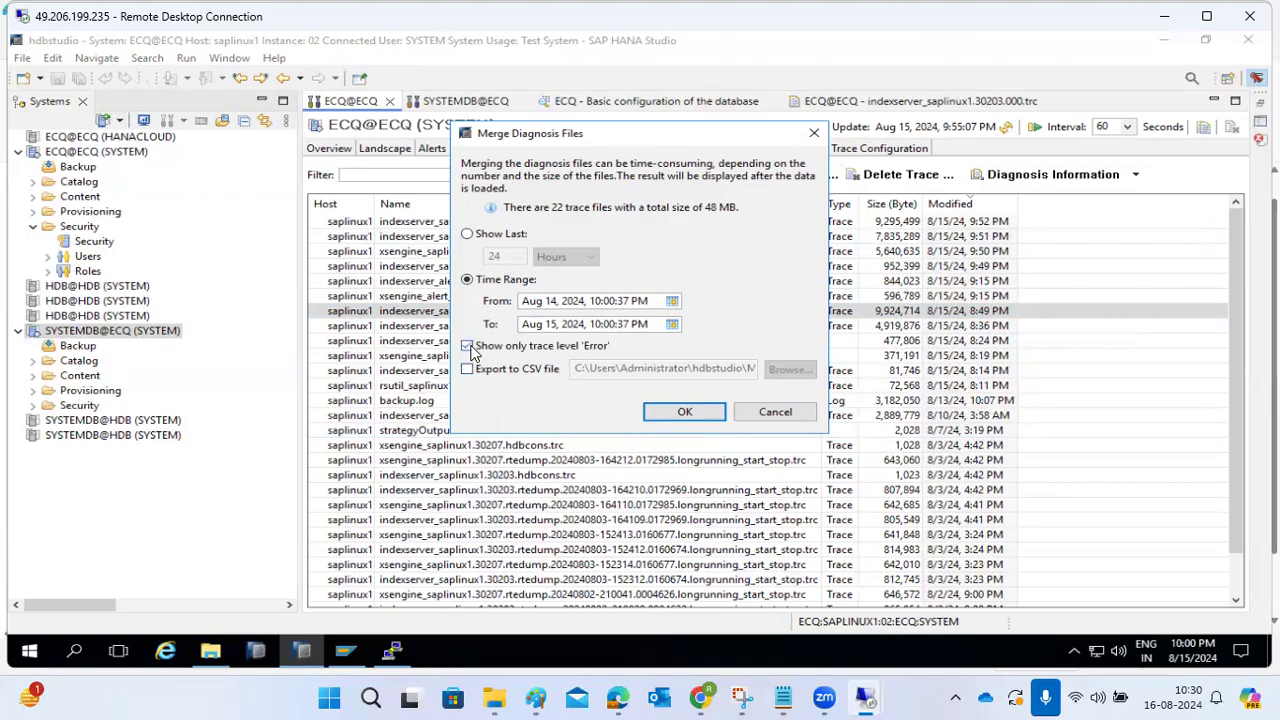
pyautogui.click(502, 235)
pyautogui.click(682, 412)
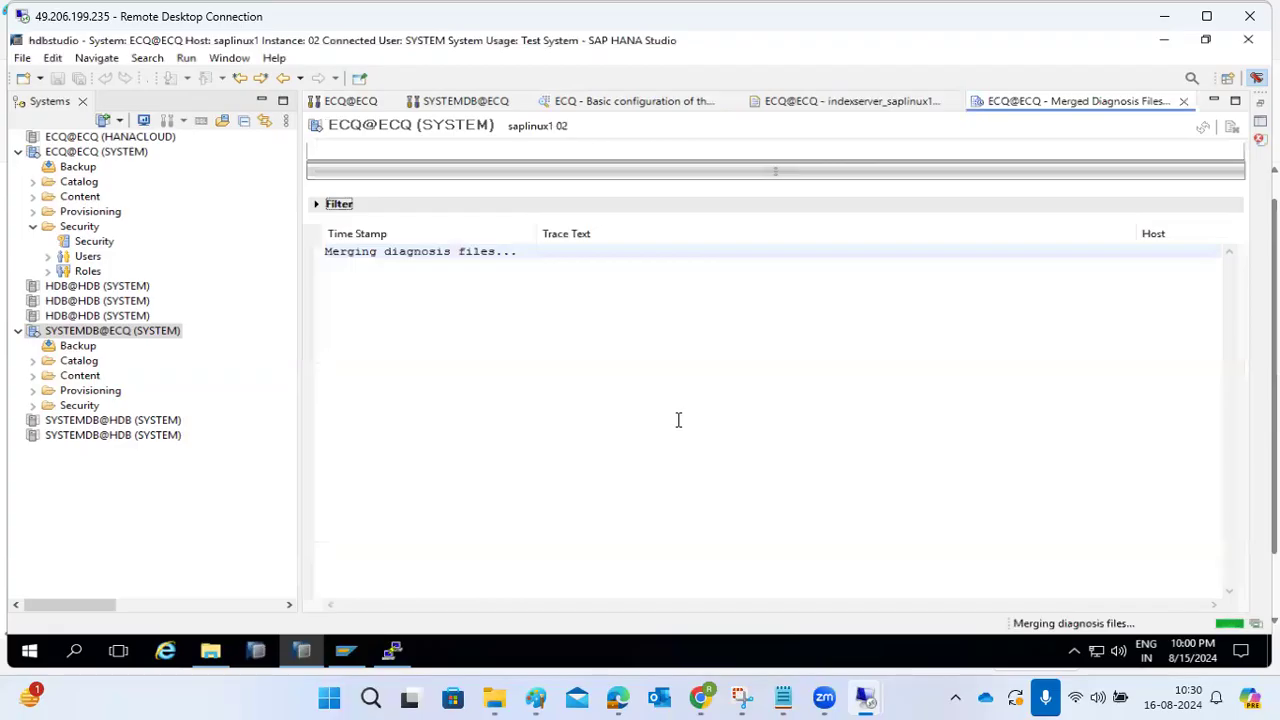
# - Examine the merged error entries of ECQ@ECQ from the latest back to the earlier ones and close the merged view
pyautogui.moveTo(369, 251); pyautogui.dragTo(402, 249)
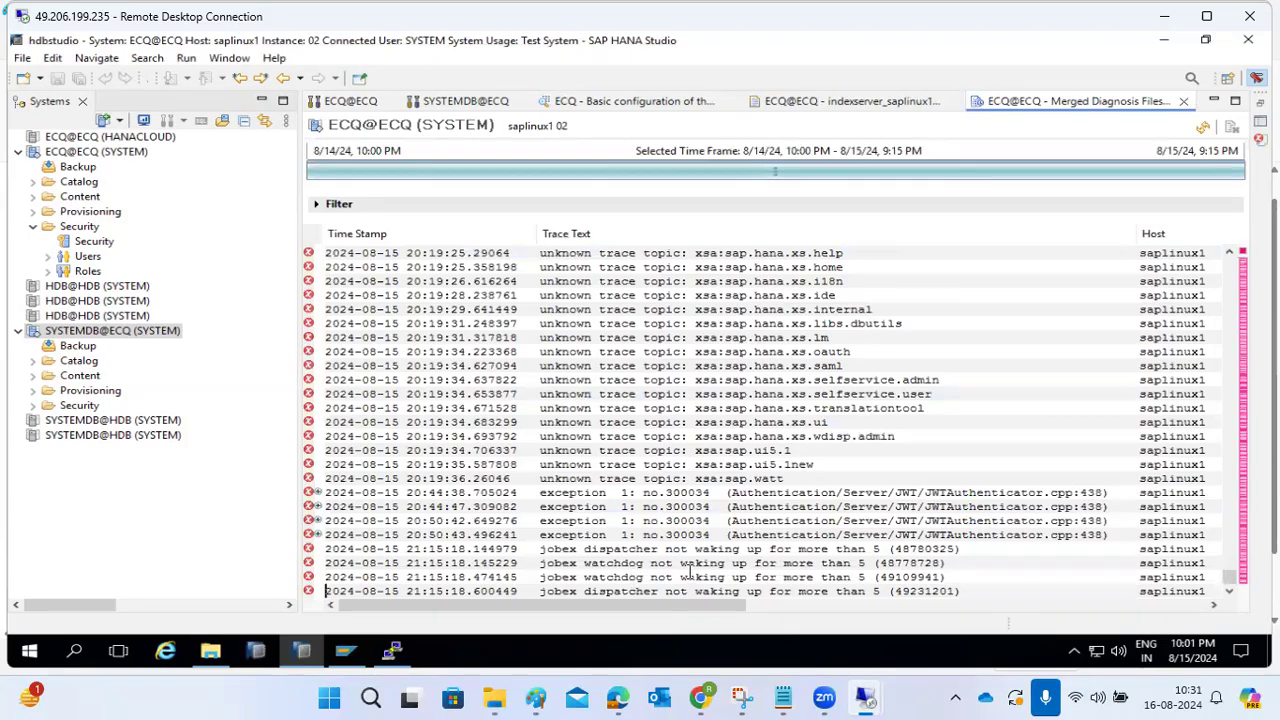
pyautogui.scroll(10, 641, 487)
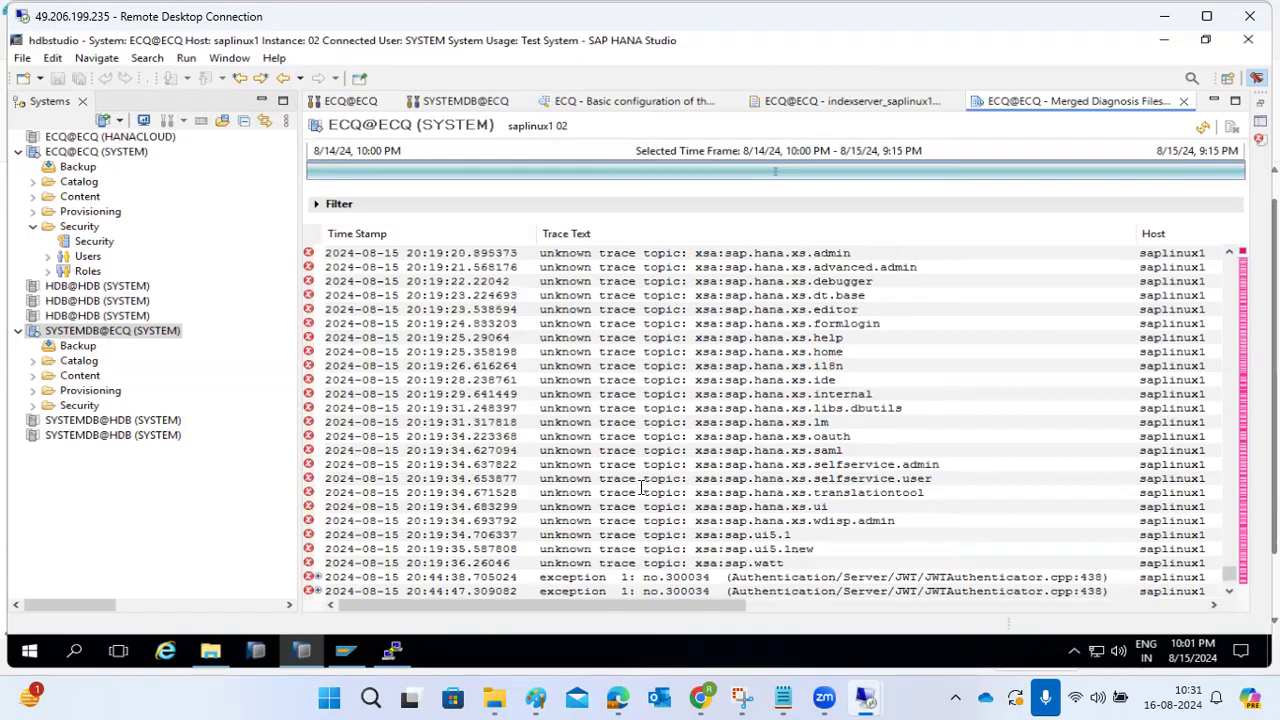
pyautogui.scroll(7, 641, 487)
pyautogui.moveTo(651, 366); pyautogui.dragTo(720, 563)
pyautogui.scroll(9, 923, 549)
pyautogui.scroll(20, 923, 549)
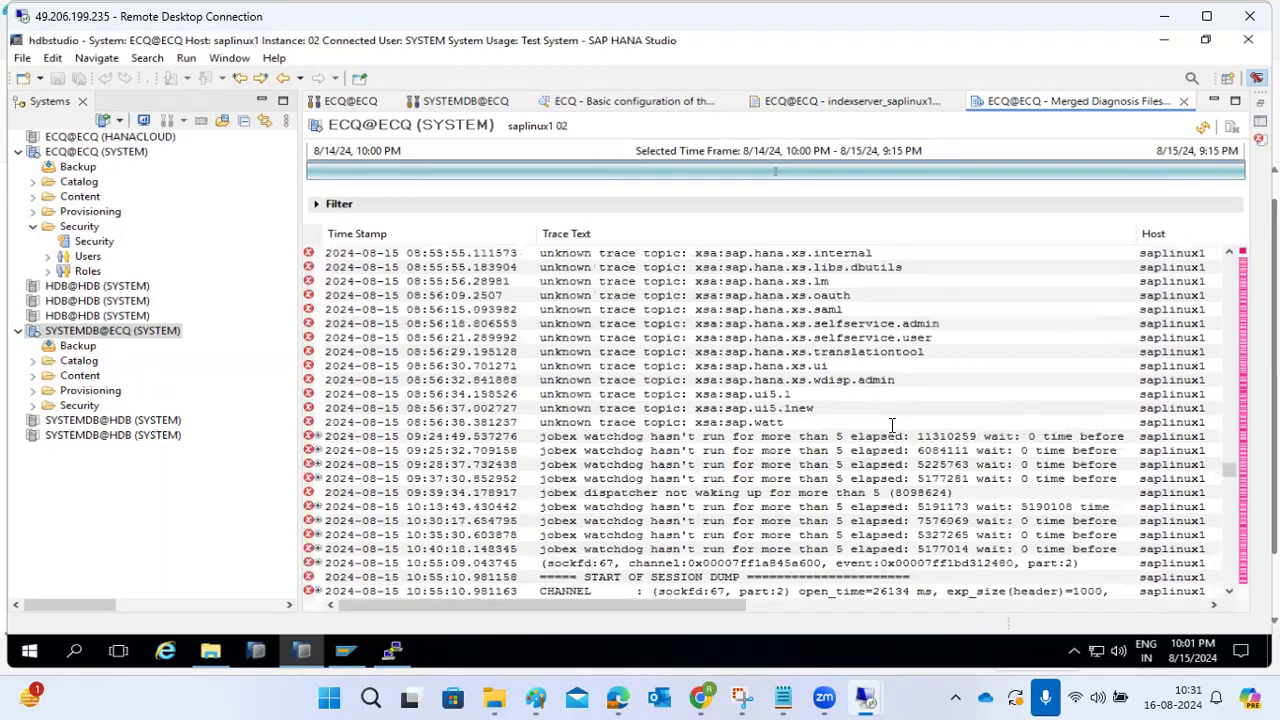
pyautogui.scroll(20, 892, 425)
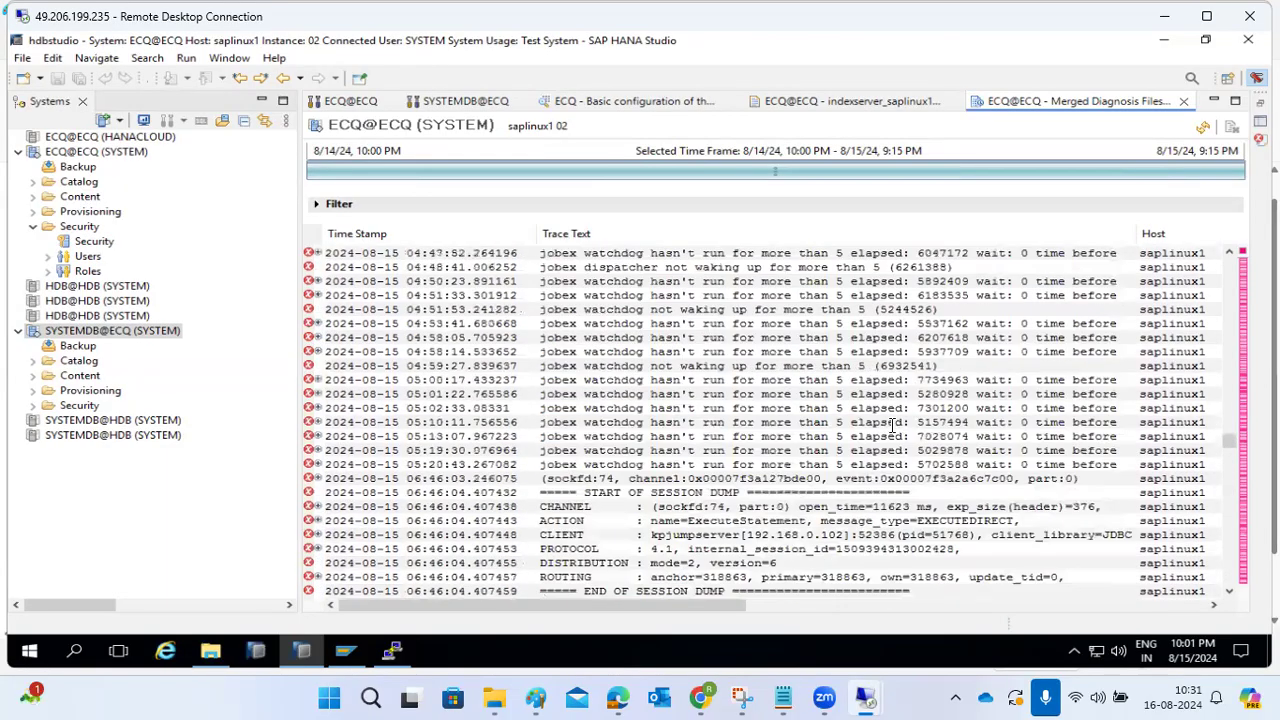
pyautogui.scroll(20, 892, 425)
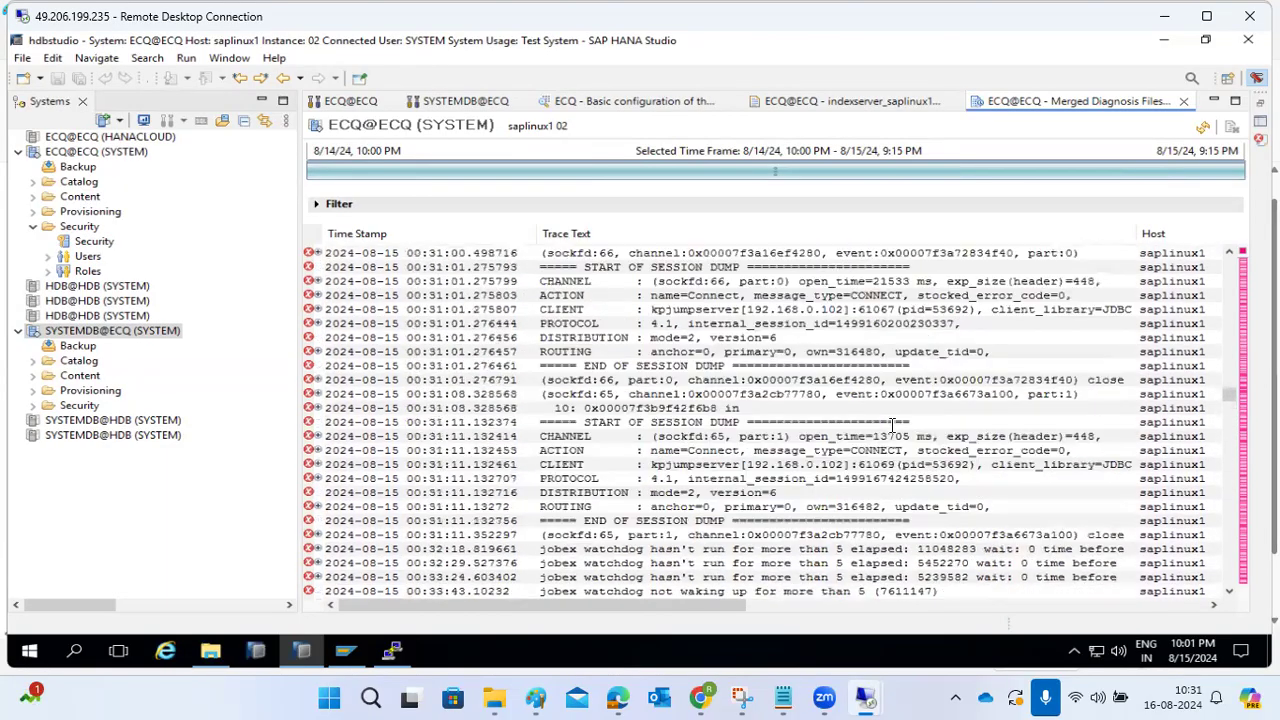
pyautogui.scroll(15, 892, 433)
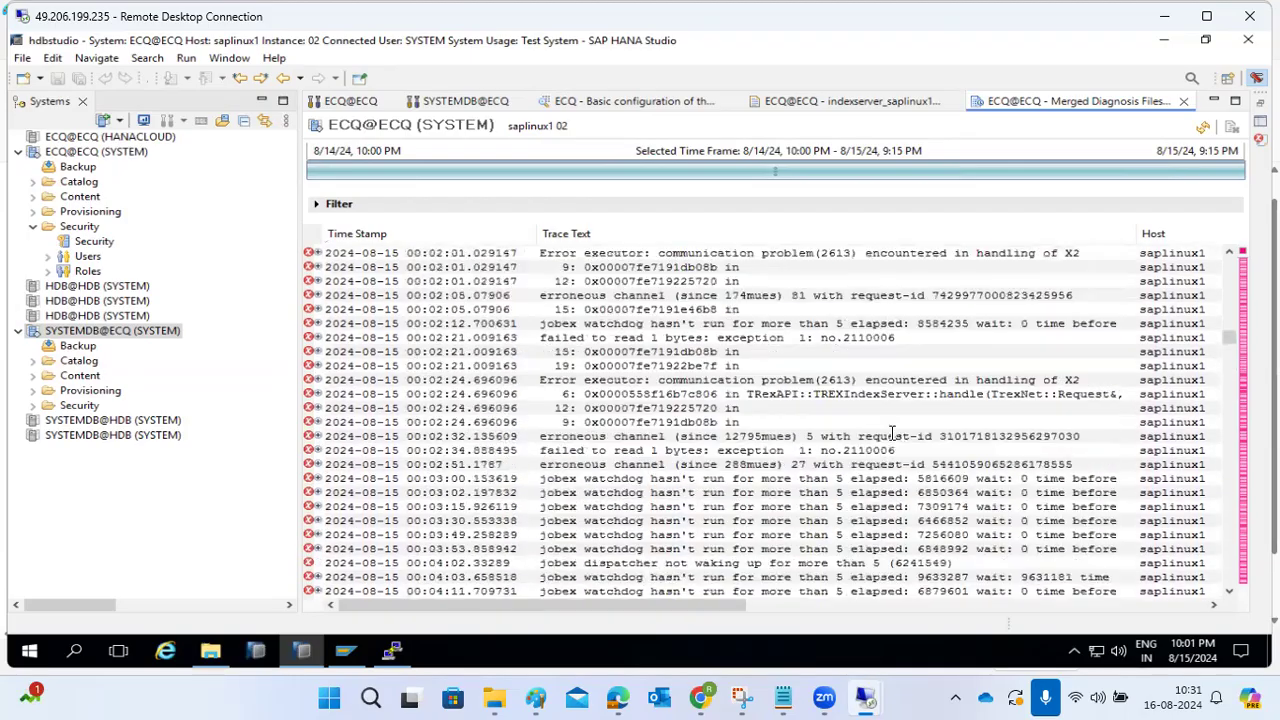
pyautogui.click(1183, 101)
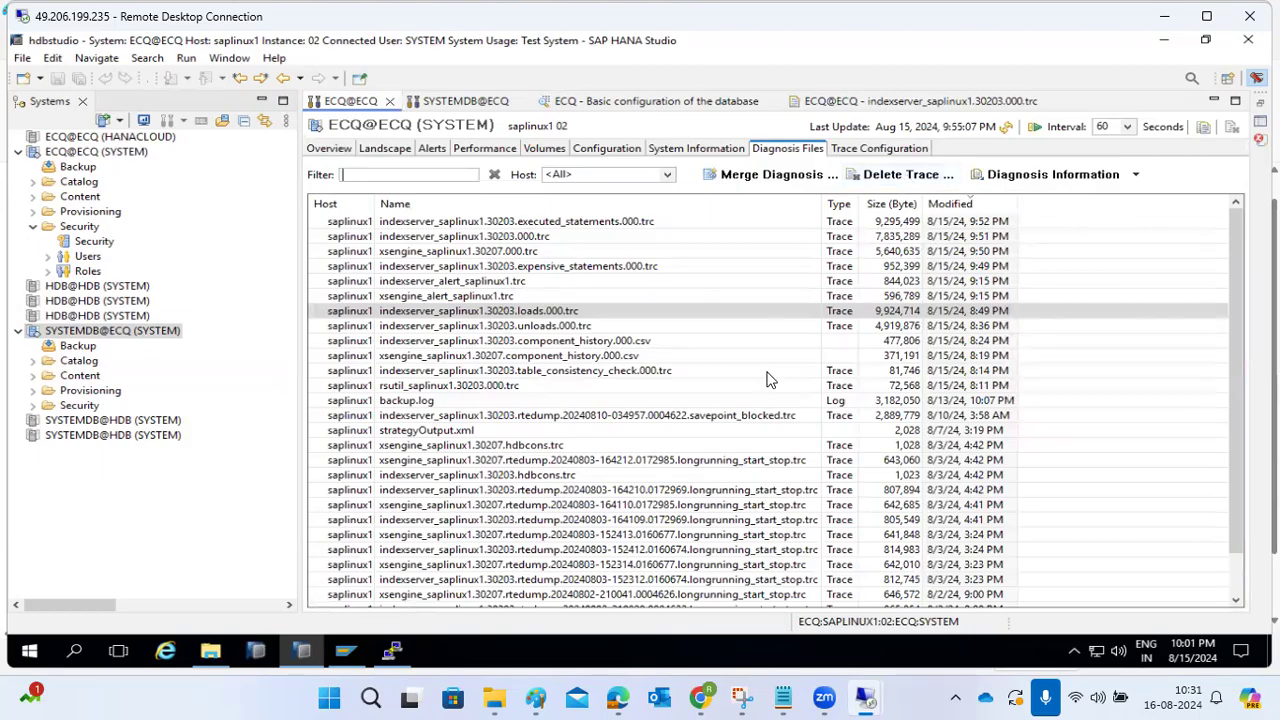
# - Delete the ECQ@ECQ trace files of all services, including client trace, alert, crash/emergency dump and expensive statement files
pyautogui.click(740, 490)
pyautogui.click(880, 176)
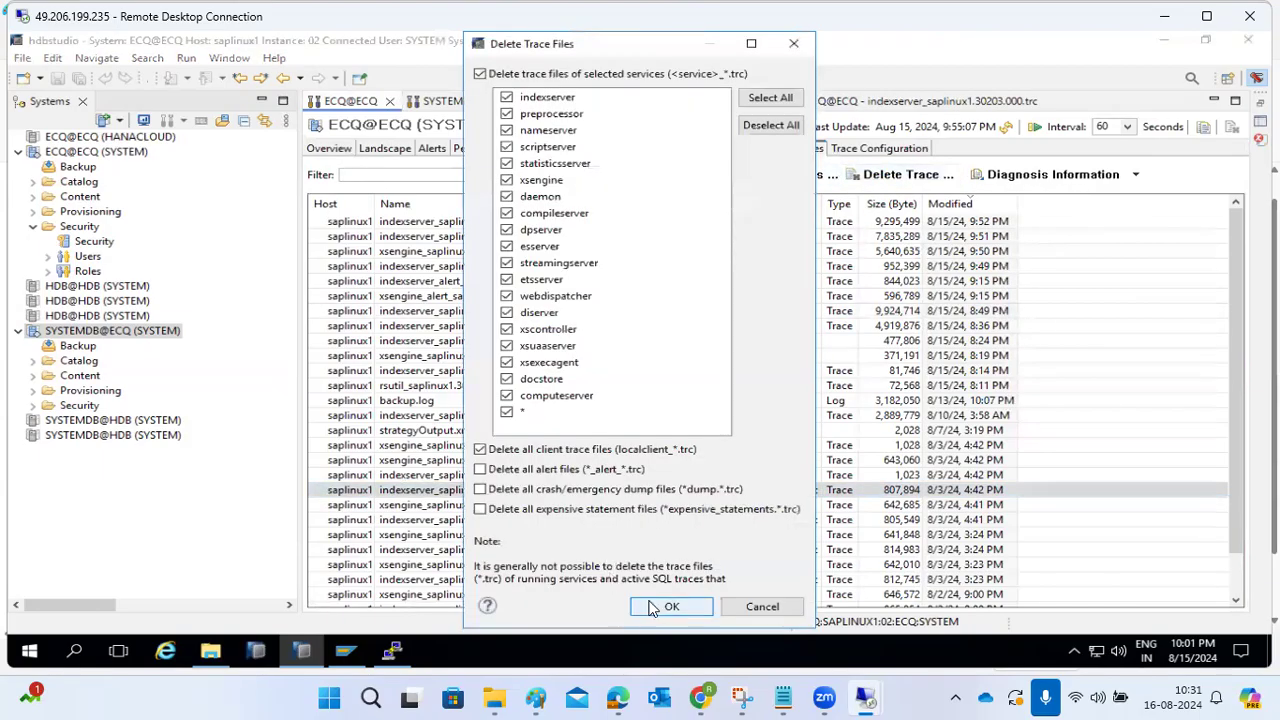
pyautogui.click(545, 490)
pyautogui.click(550, 509)
pyautogui.click(532, 470)
pyautogui.click(665, 607)
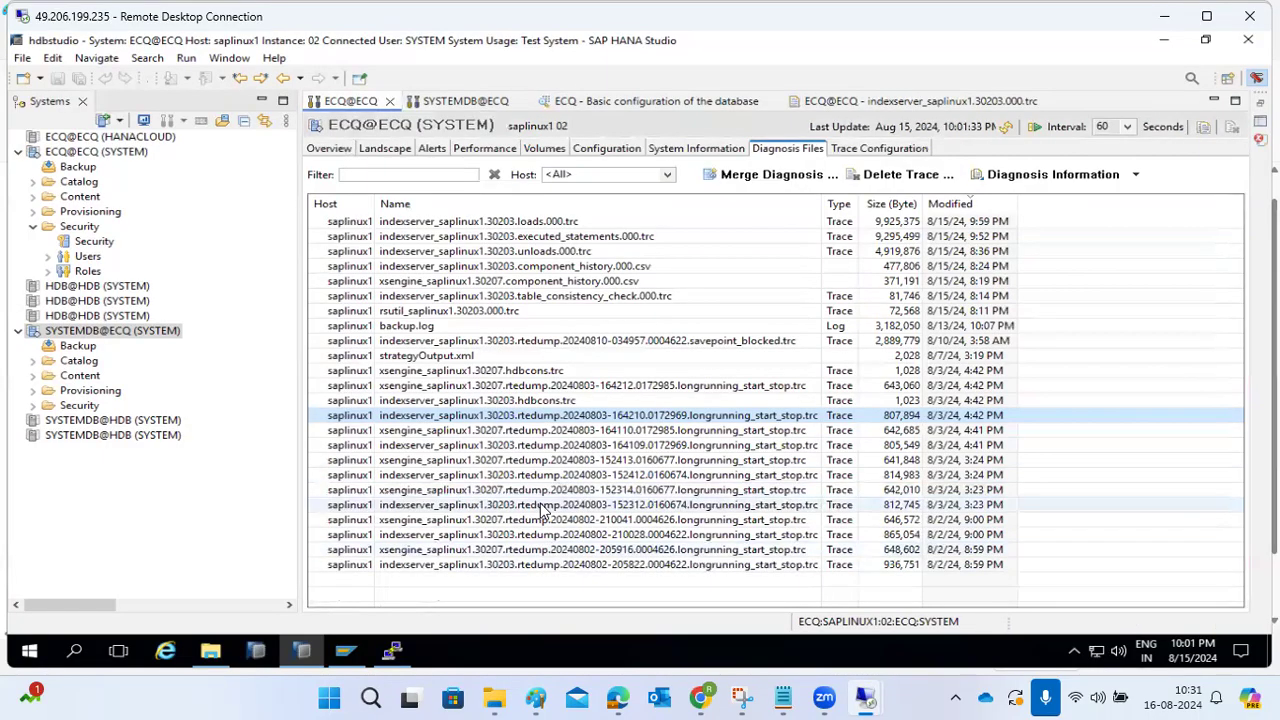
# - Repeat the ECQ@ECQ trace file deletion with the alert, crash/emergency dump and expensive statement files included again
pyautogui.click(543, 506)
pyautogui.click(900, 174)
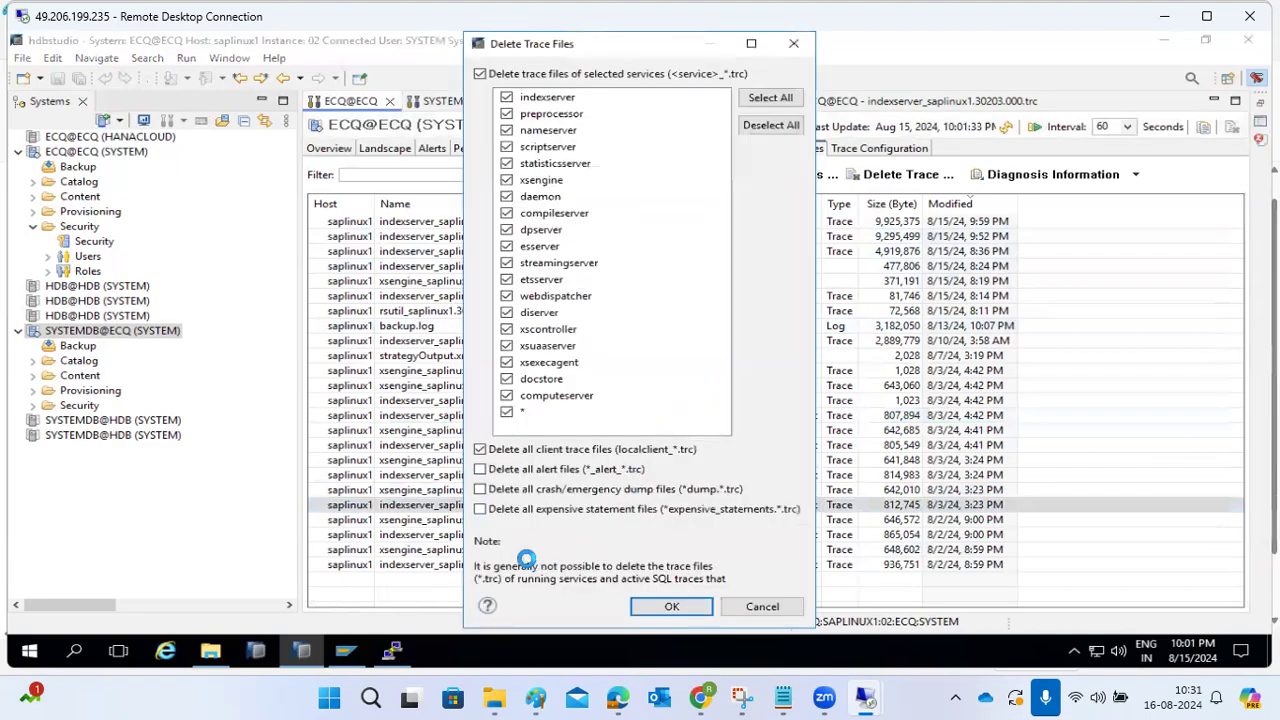
pyautogui.click(482, 489)
pyautogui.click(481, 469)
pyautogui.click(481, 509)
pyautogui.click(670, 606)
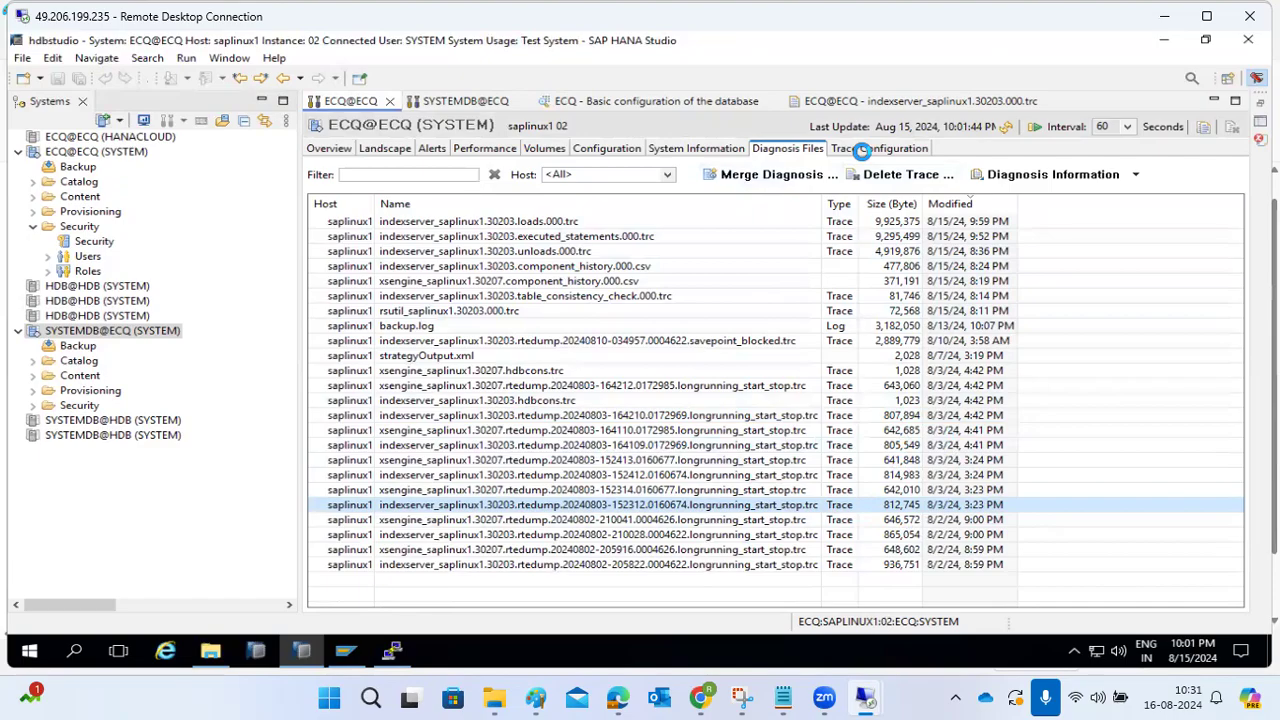
# - View the trace configuration of ECQ@ECQ and switch to the diagnosis files of SYSTEMDB@ECQ
pyautogui.click(862, 152)
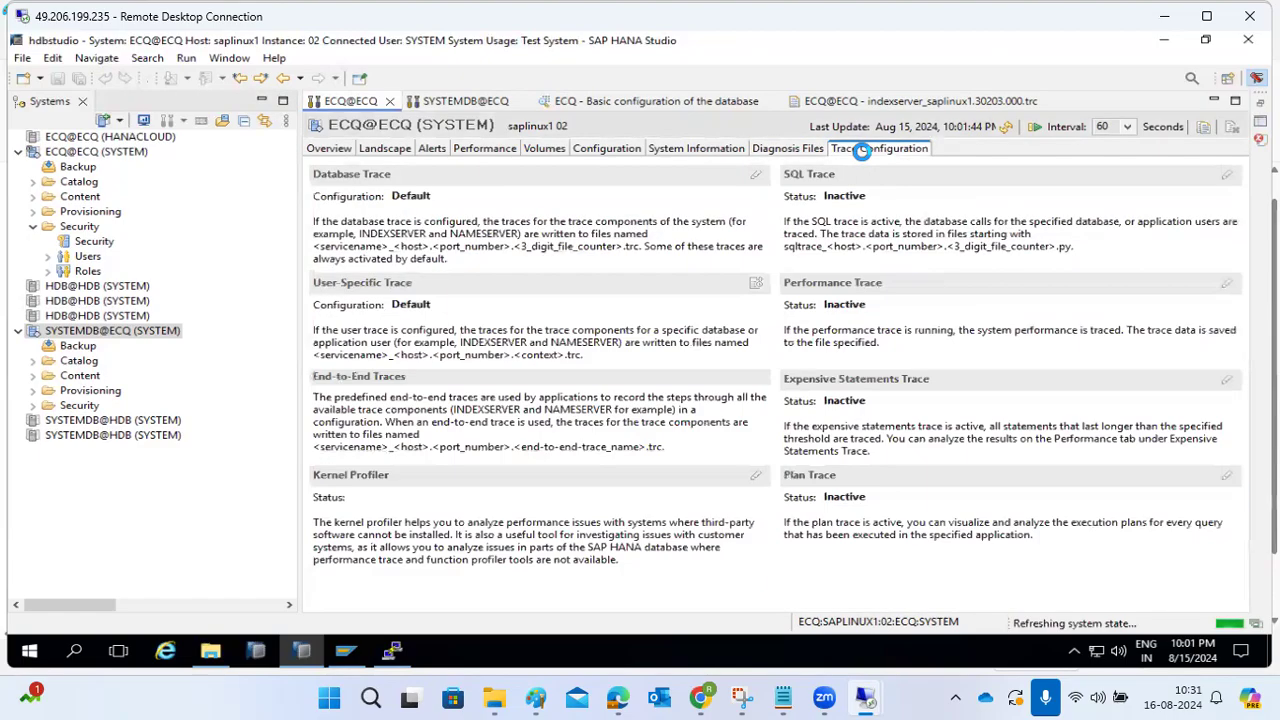
pyautogui.click(784, 147)
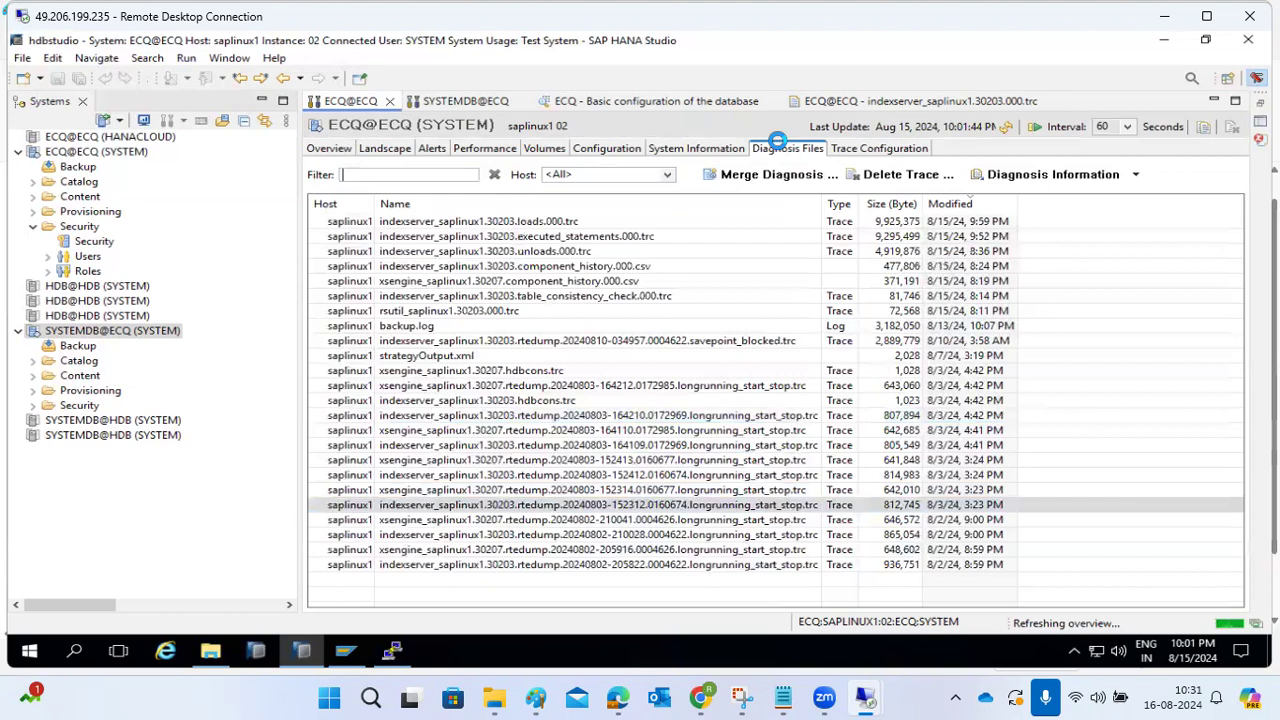
pyautogui.click(465, 100)
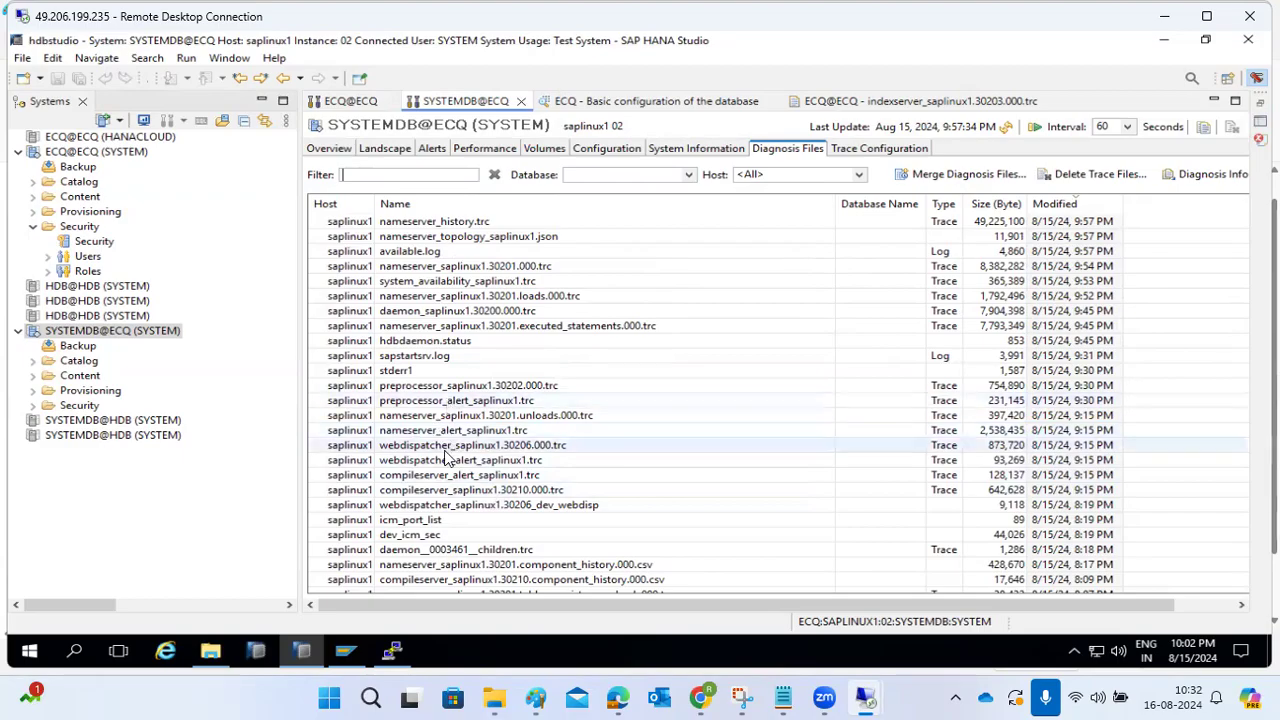
# - Sort the SYSTEMDB@ECQ diagnosis files by size, largest first, and select nameserver_saplinux1.30201.000.trc
pyautogui.scroll(-6, 440, 440)
pyautogui.scroll(6, 450, 483)
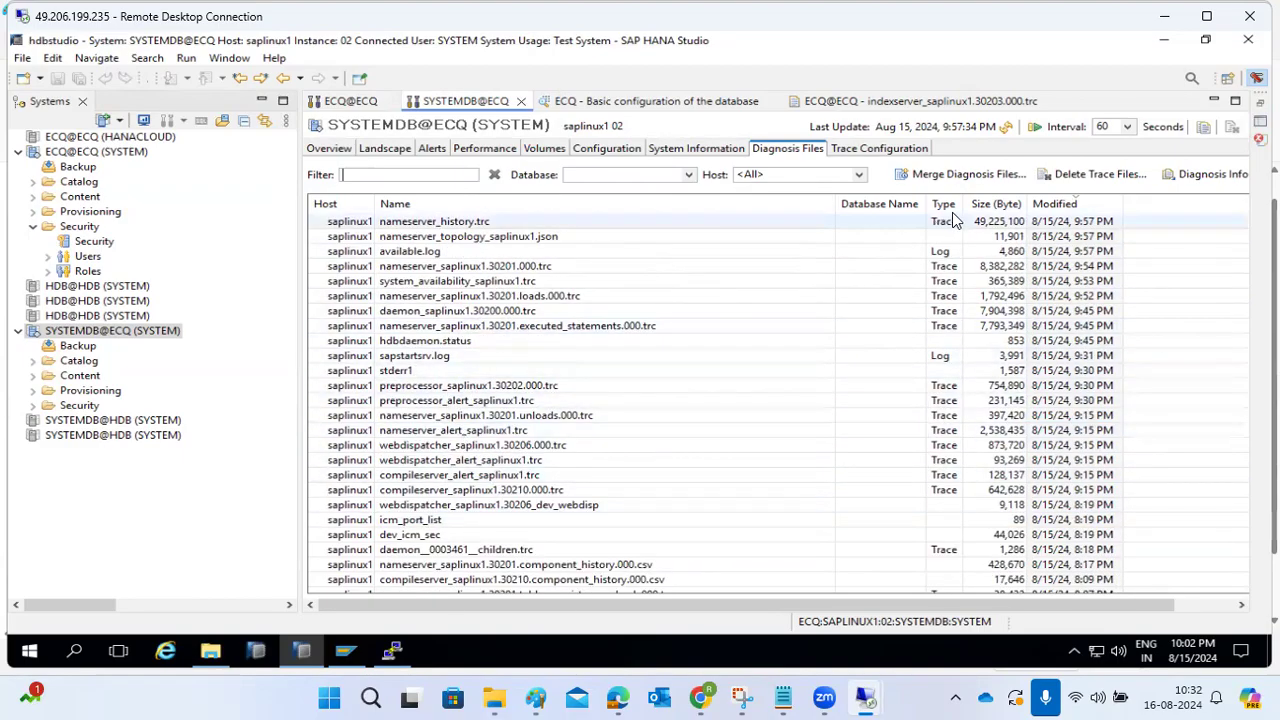
pyautogui.click(990, 206)
pyautogui.click(989, 208)
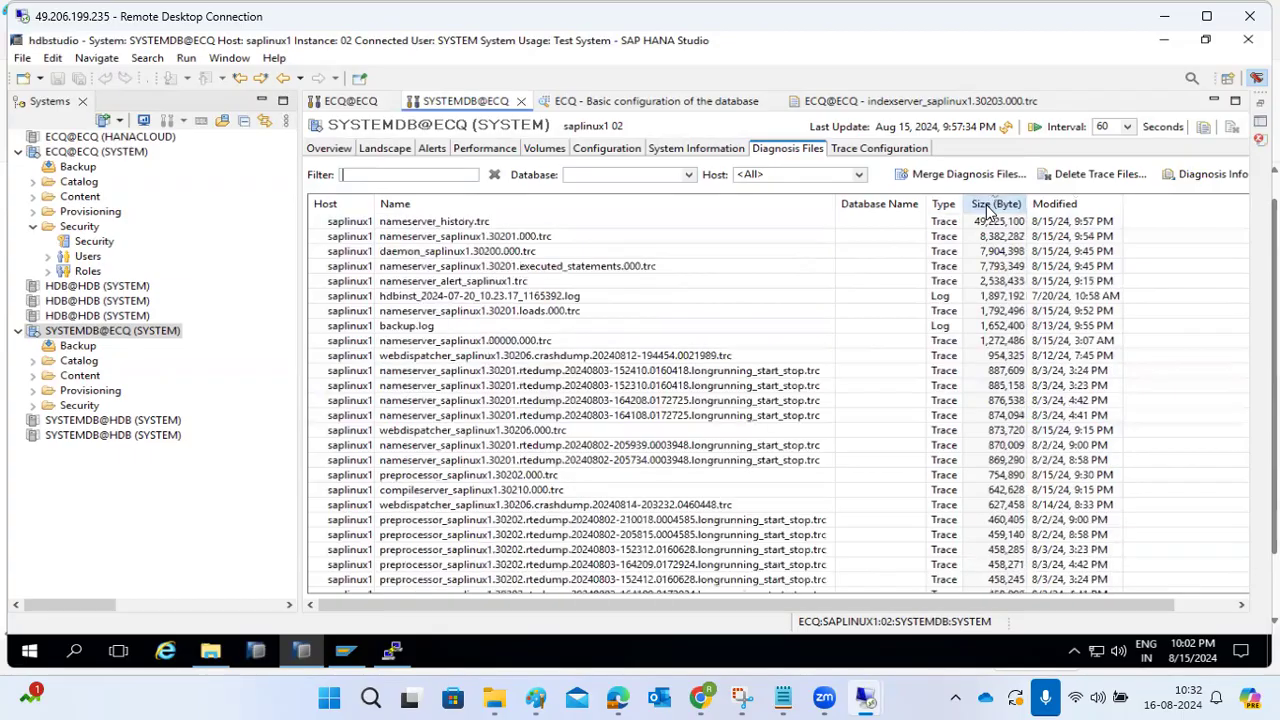
pyautogui.click(490, 238)
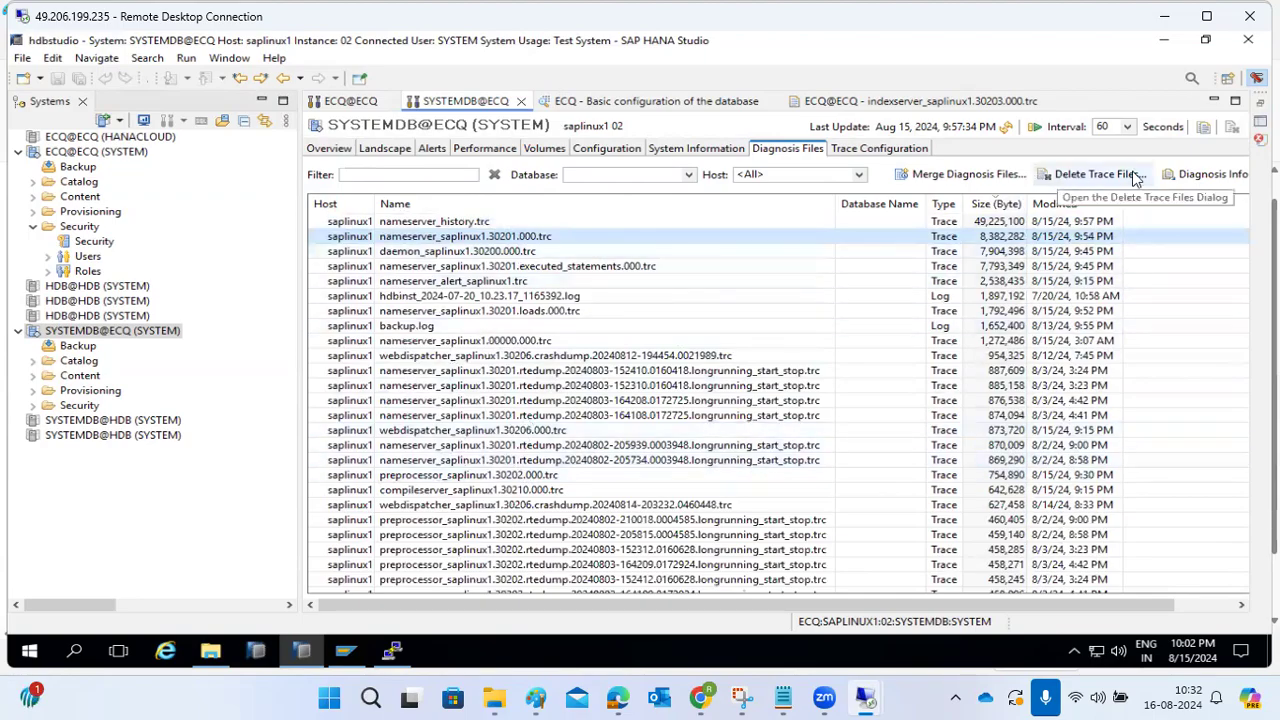
# - Check the diagnosis information and merge options for the SYSTEMDB@ECQ diagnosis files without merging them
pyautogui.click(1190, 176)
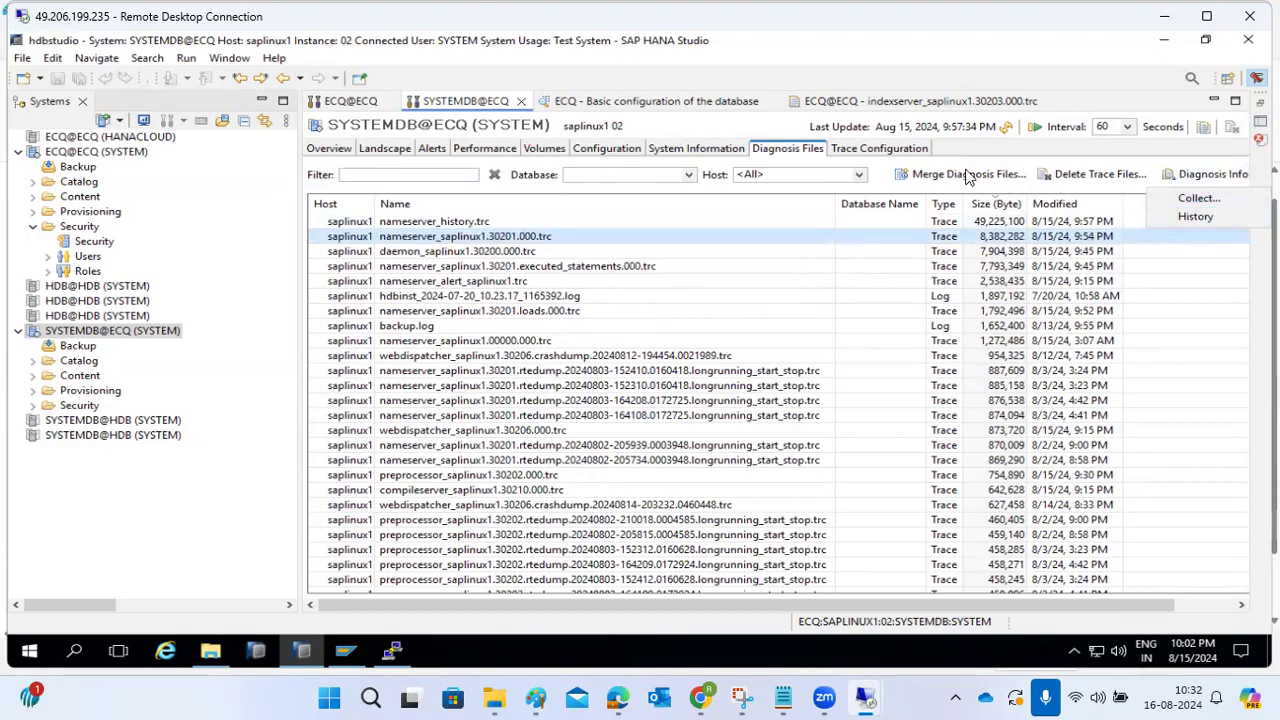
pyautogui.click(966, 175)
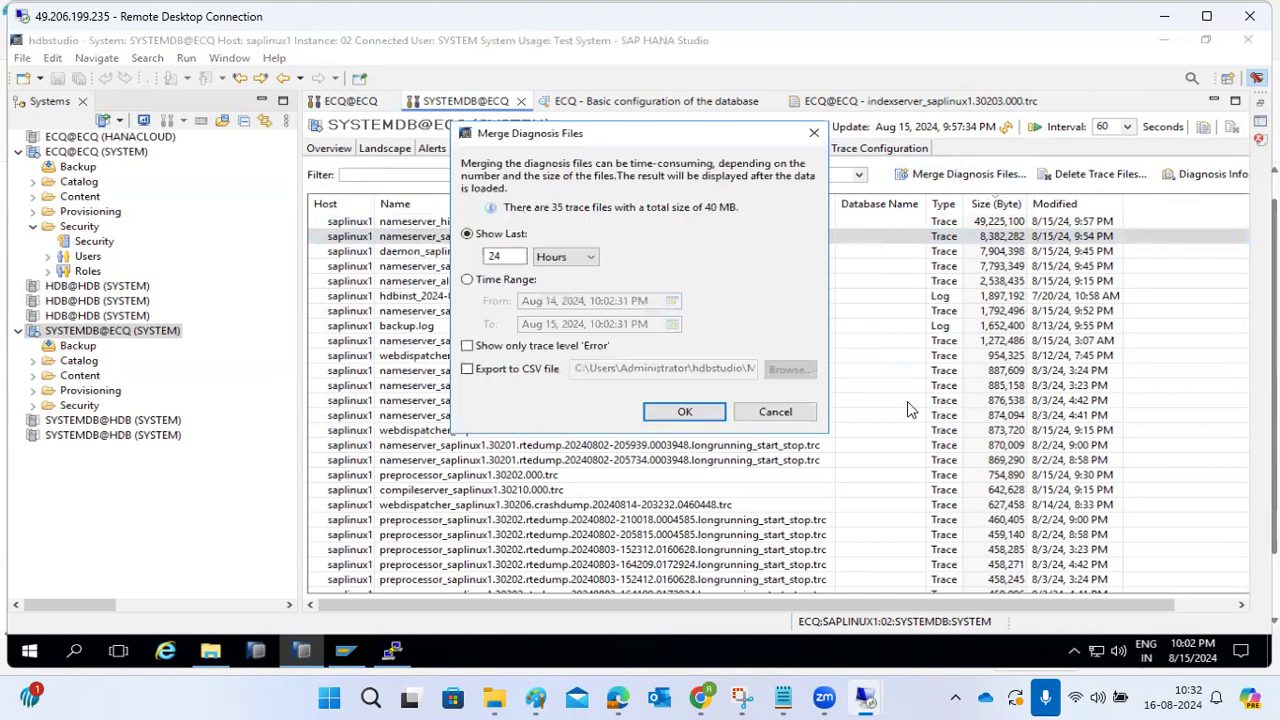
pyautogui.click(775, 411)
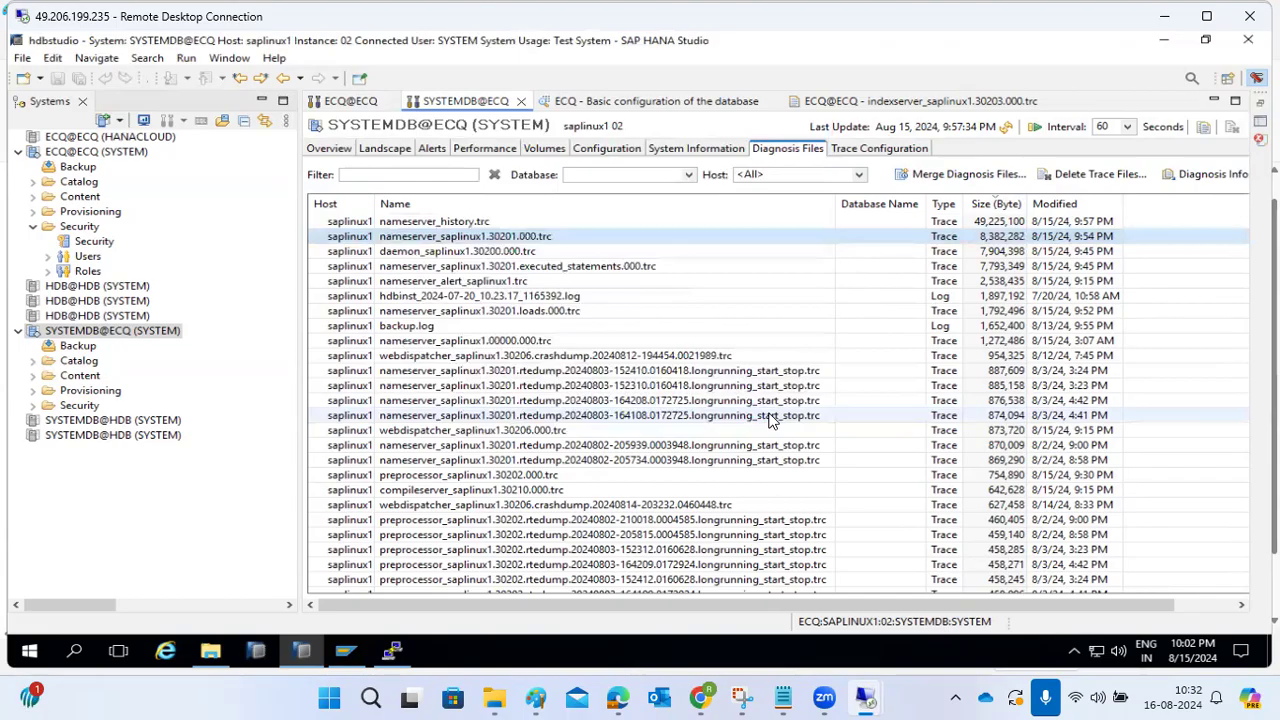
# - View the trace configuration and system information of SYSTEMDB@ECQ and return to its diagnosis files
pyautogui.click(847, 153)
pyautogui.click(800, 153)
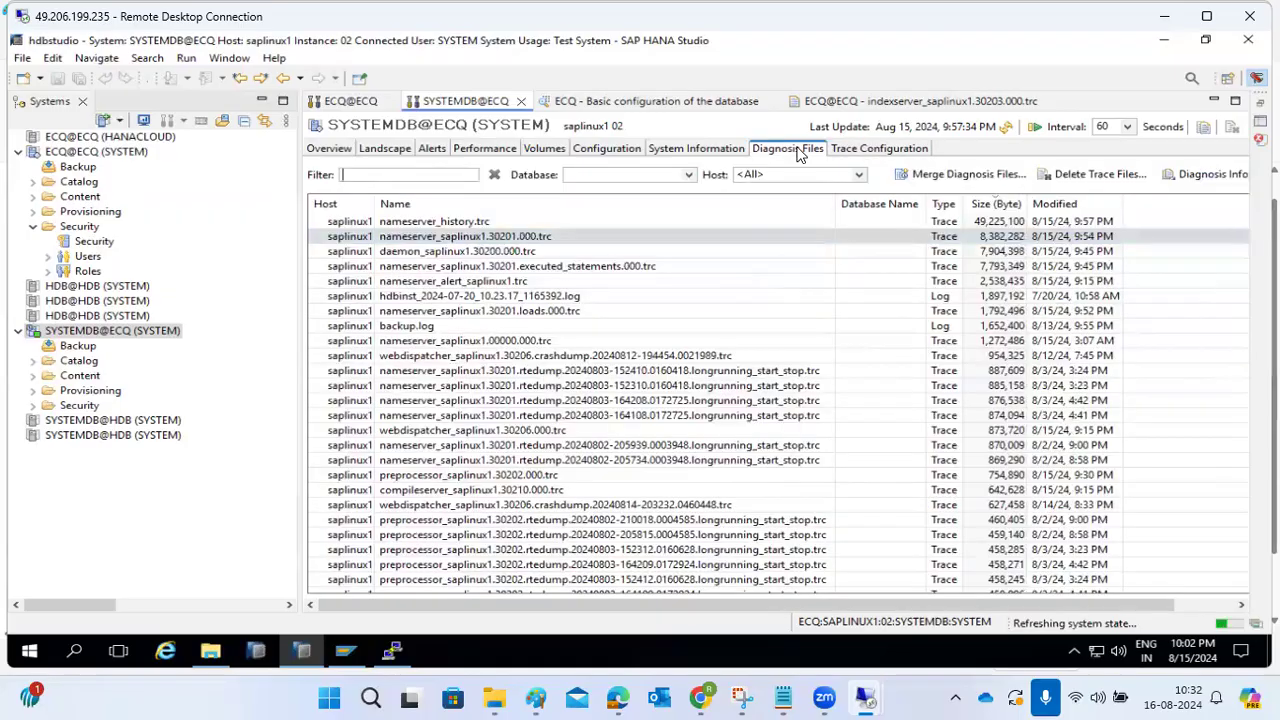
pyautogui.click(728, 149)
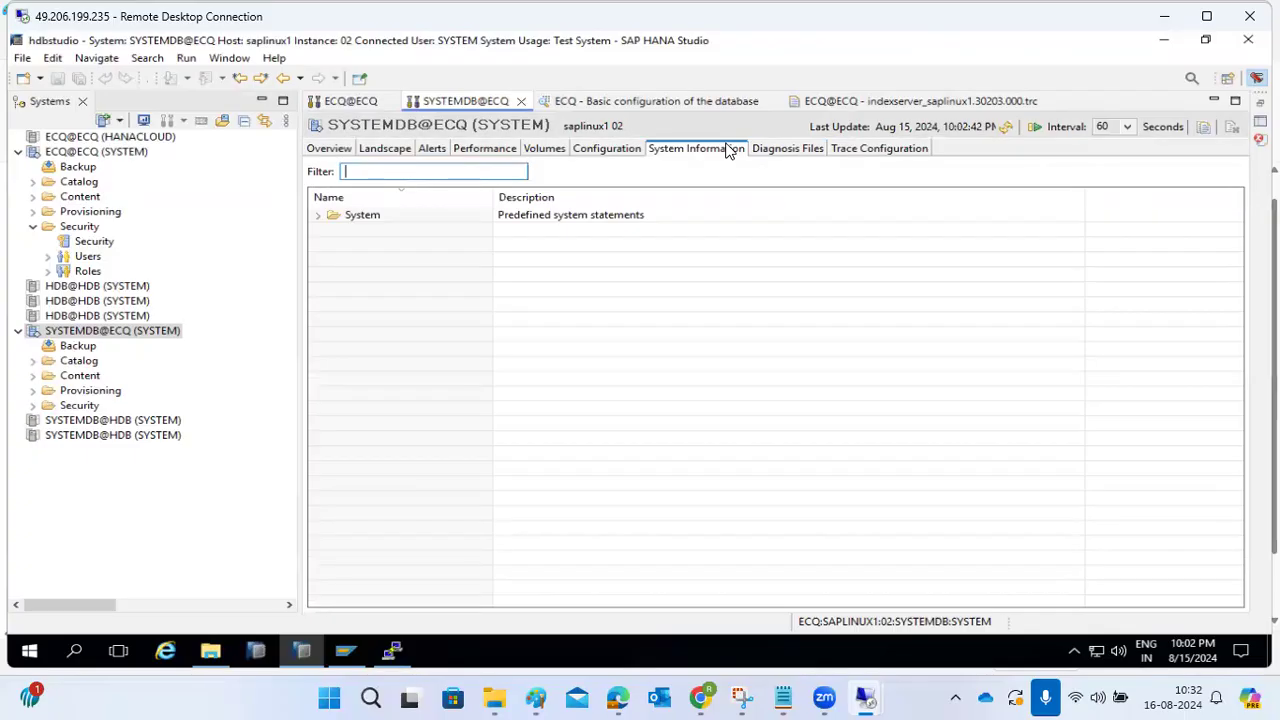
pyautogui.click(788, 150)
# - Recheck the merge and diagnosis information options of SYSTEMDB@ECQ without applying them, and switch to the PuTTY terminal
pyautogui.click(984, 177)
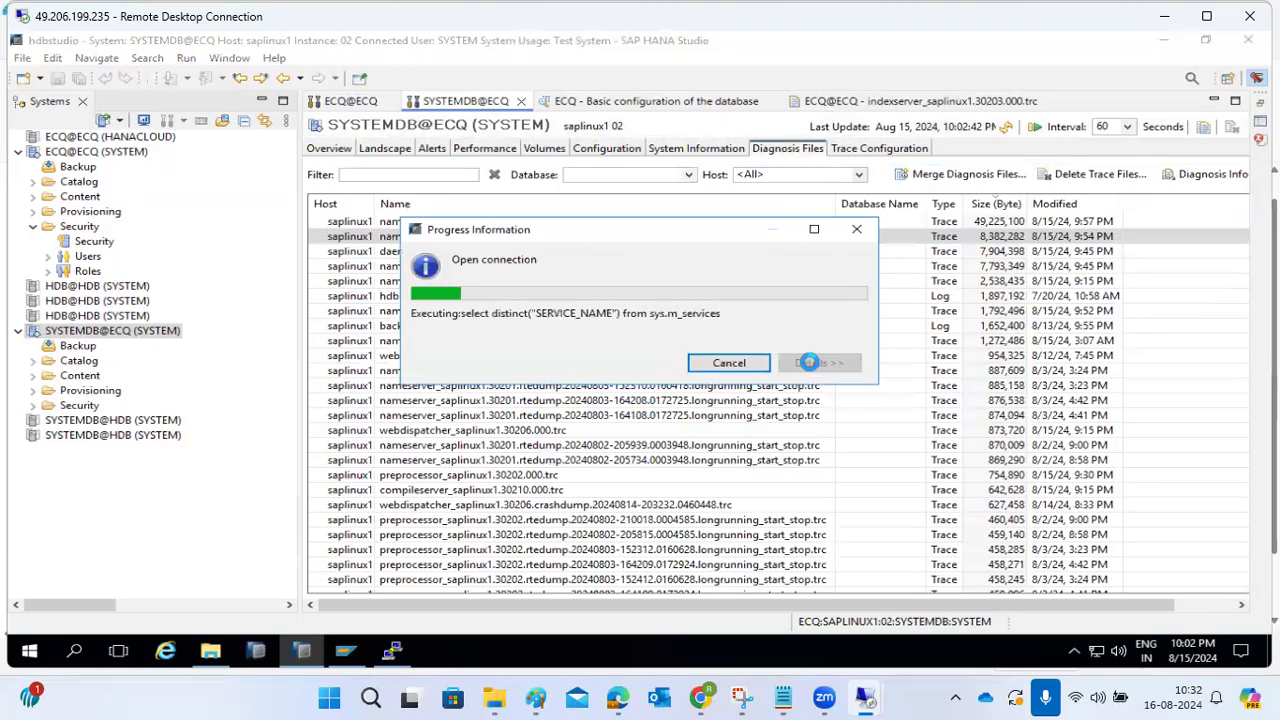
pyautogui.click(775, 411)
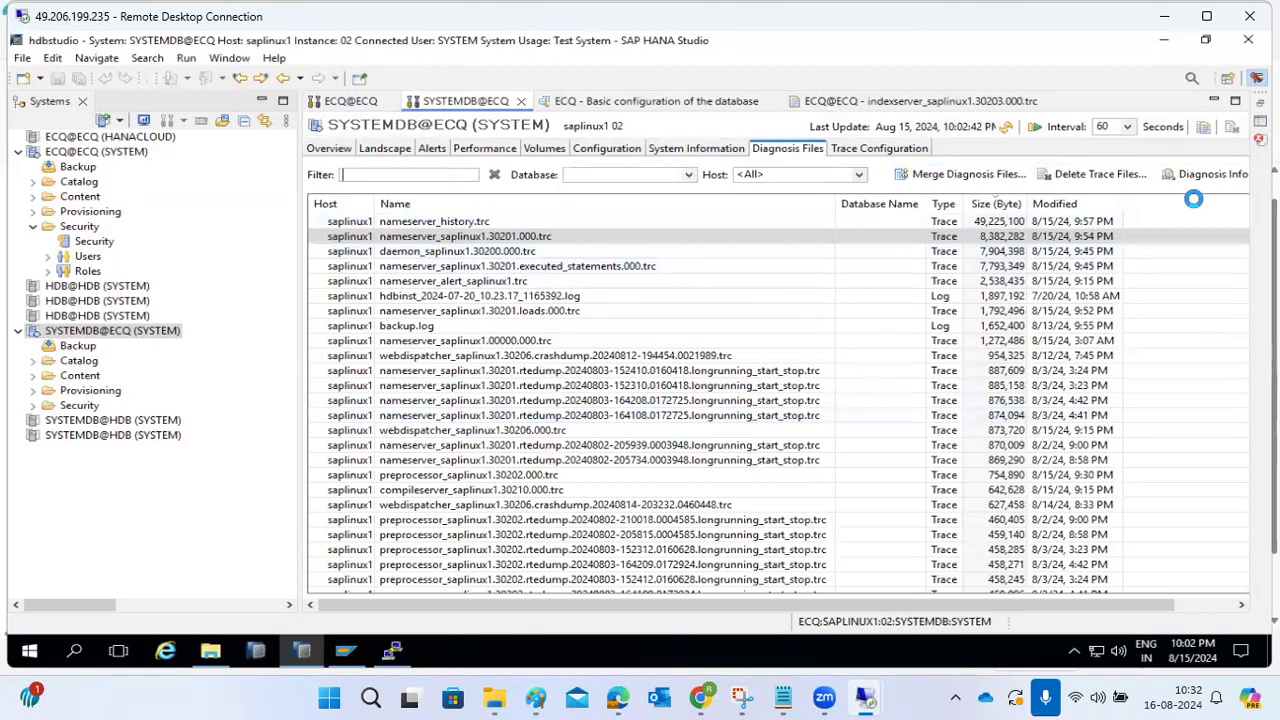
pyautogui.click(1203, 175)
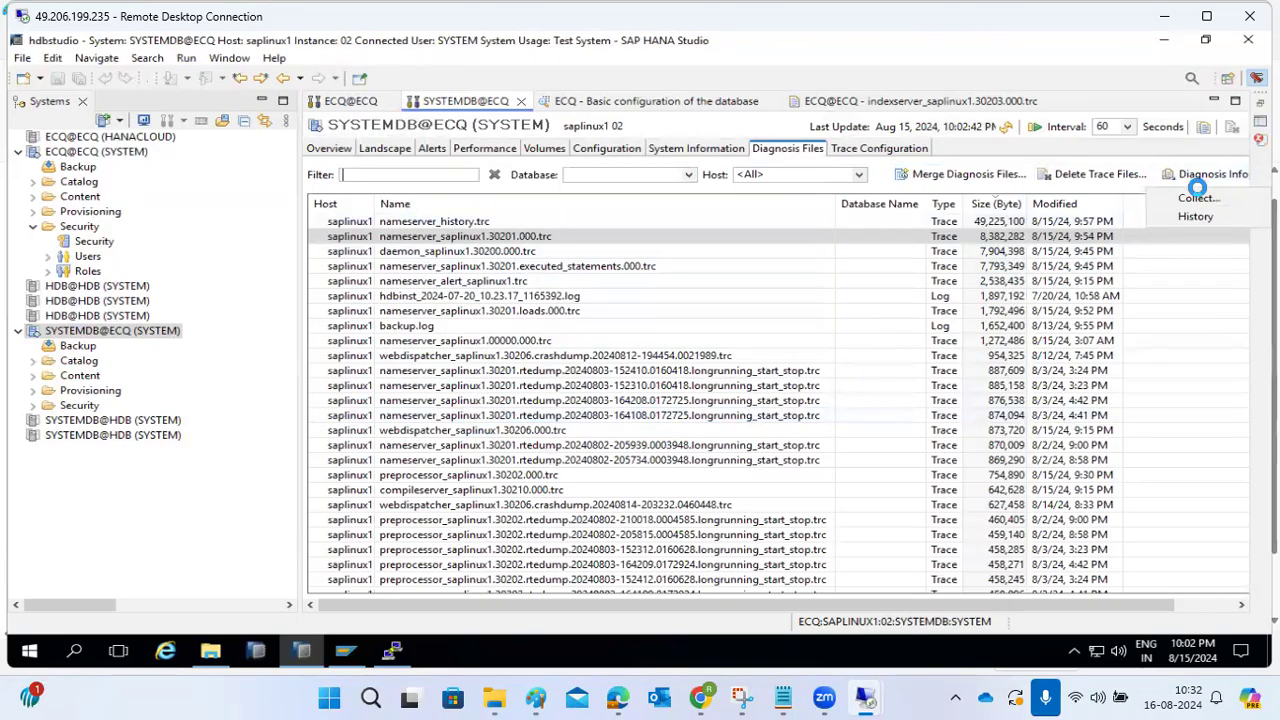
pyautogui.click(751, 328)
pyautogui.click(389, 651)
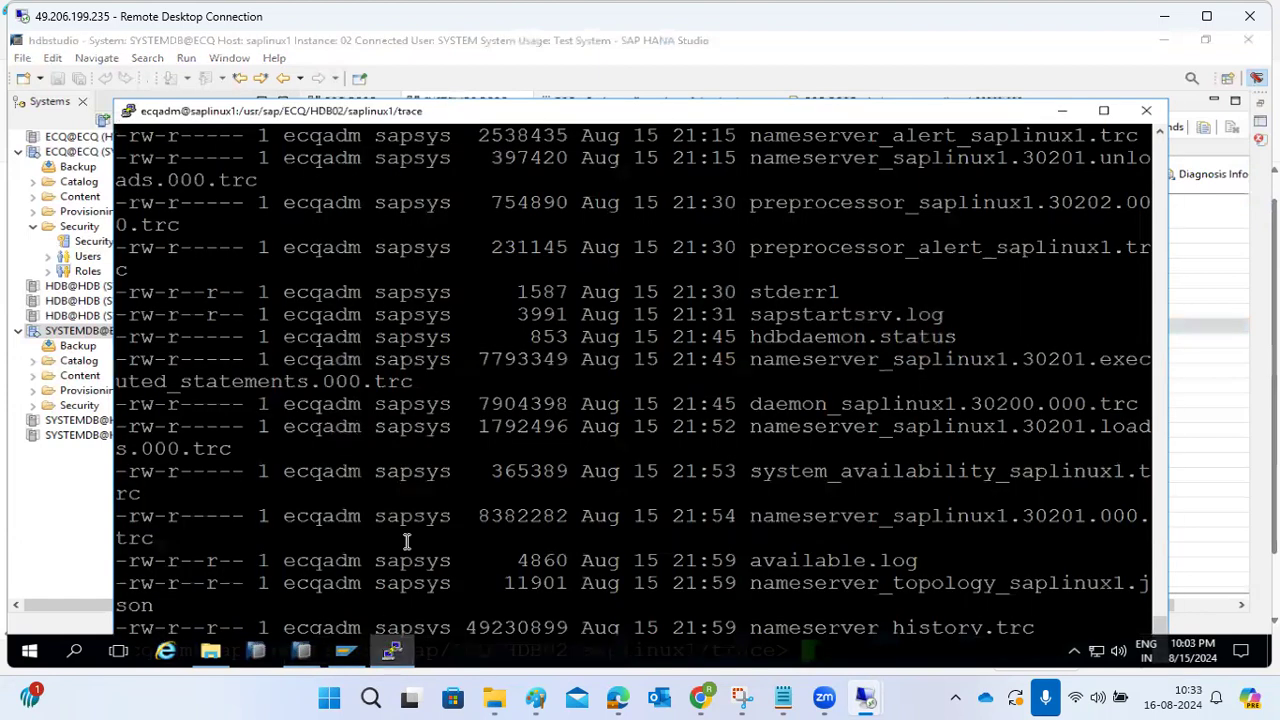
pyautogui.hotkey('ctrl', 'c')
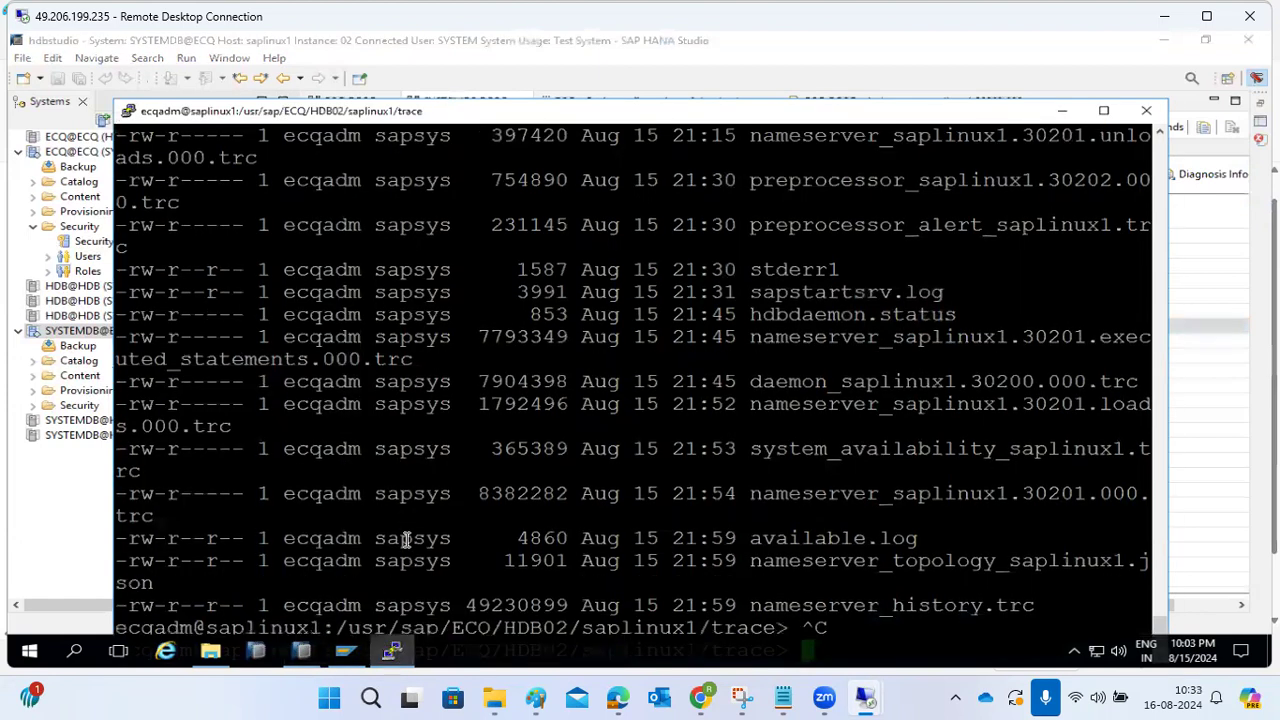
pyautogui.write('copy')
pyautogui.hotkey('ctrl', 'c')
pyautogui.hotkey('ctrl', 'c')
pyautogui.hotkey('ctrl', 'c')
pyautogui.hotkey('ctrl', 'c')
pyautogui.hotkey('ctrl', 'c')
pyautogui.hotkey('ctrl', 'c')
pyautogui.hotkey('ctrl', 'c')
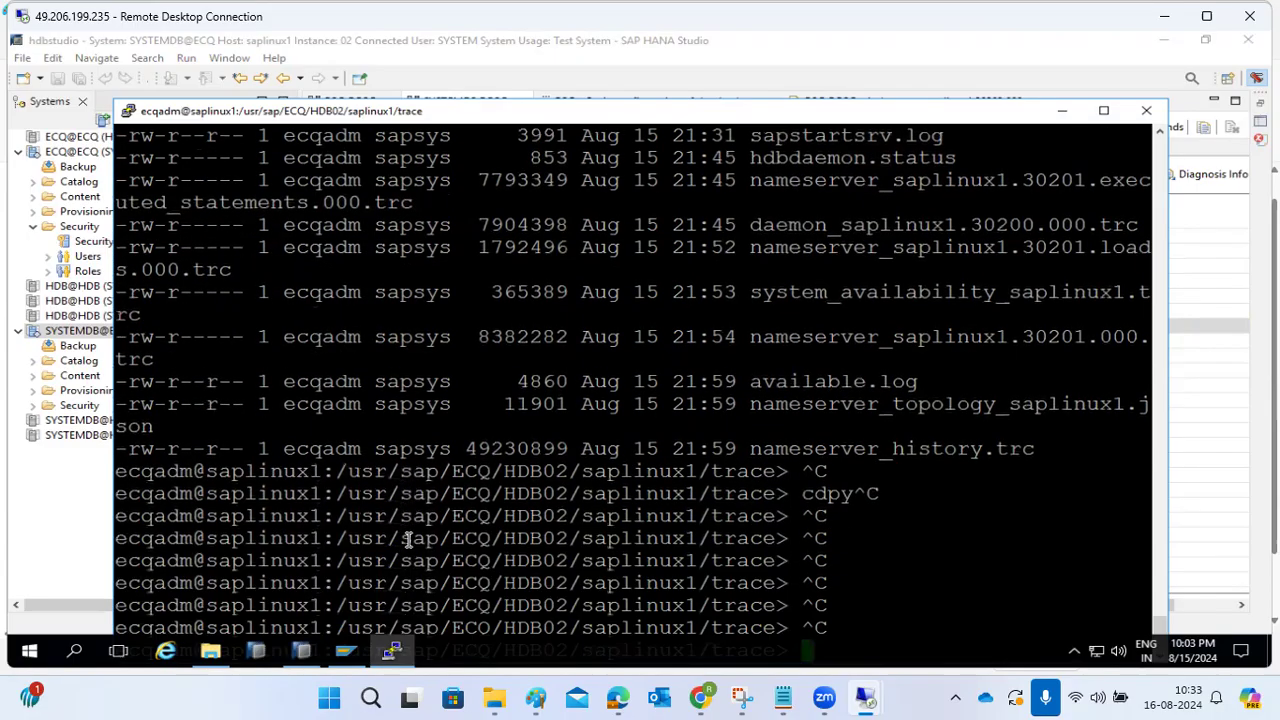
pyautogui.click(390, 651)
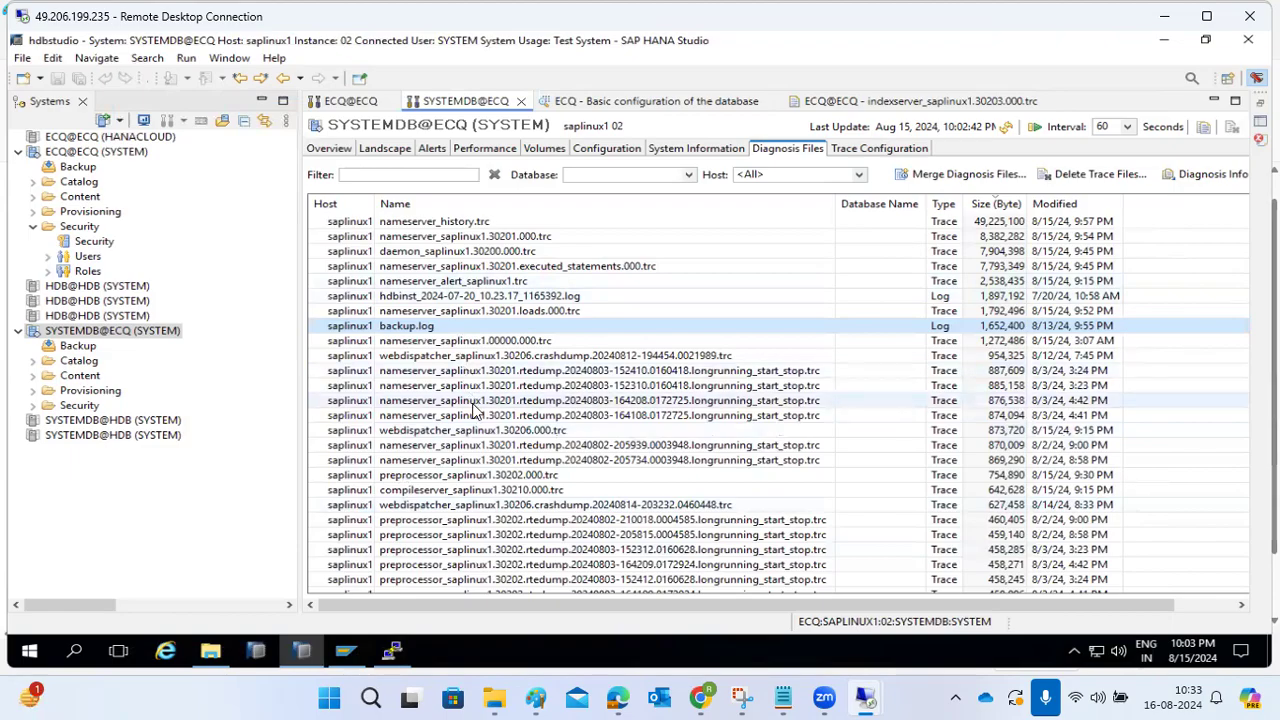
pyautogui.click(845, 152)
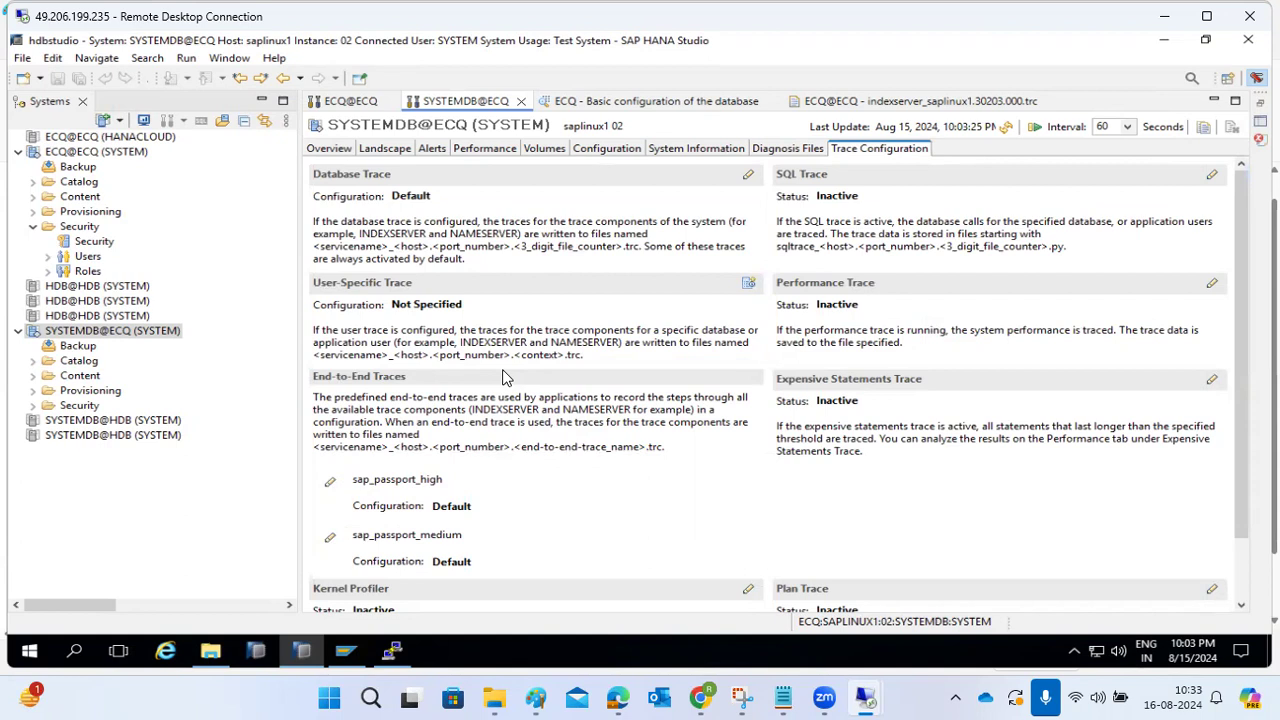
pyautogui.click(770, 152)
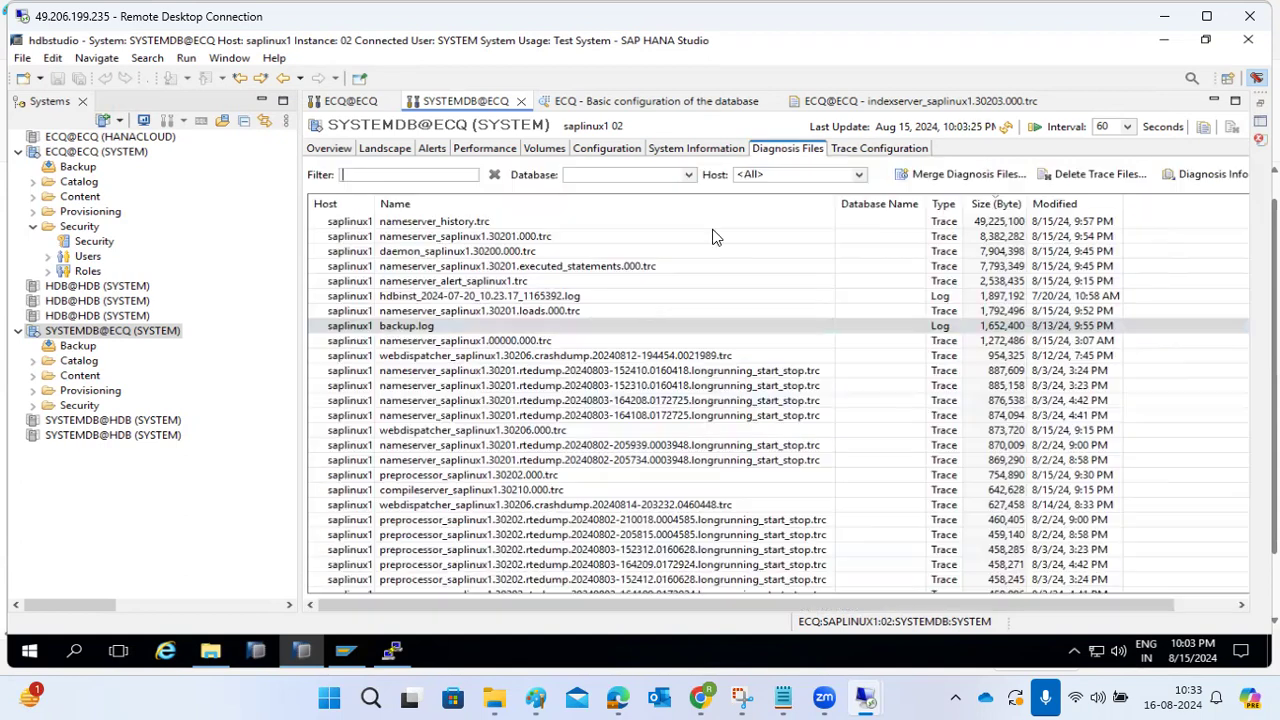
pyautogui.click(462, 415)
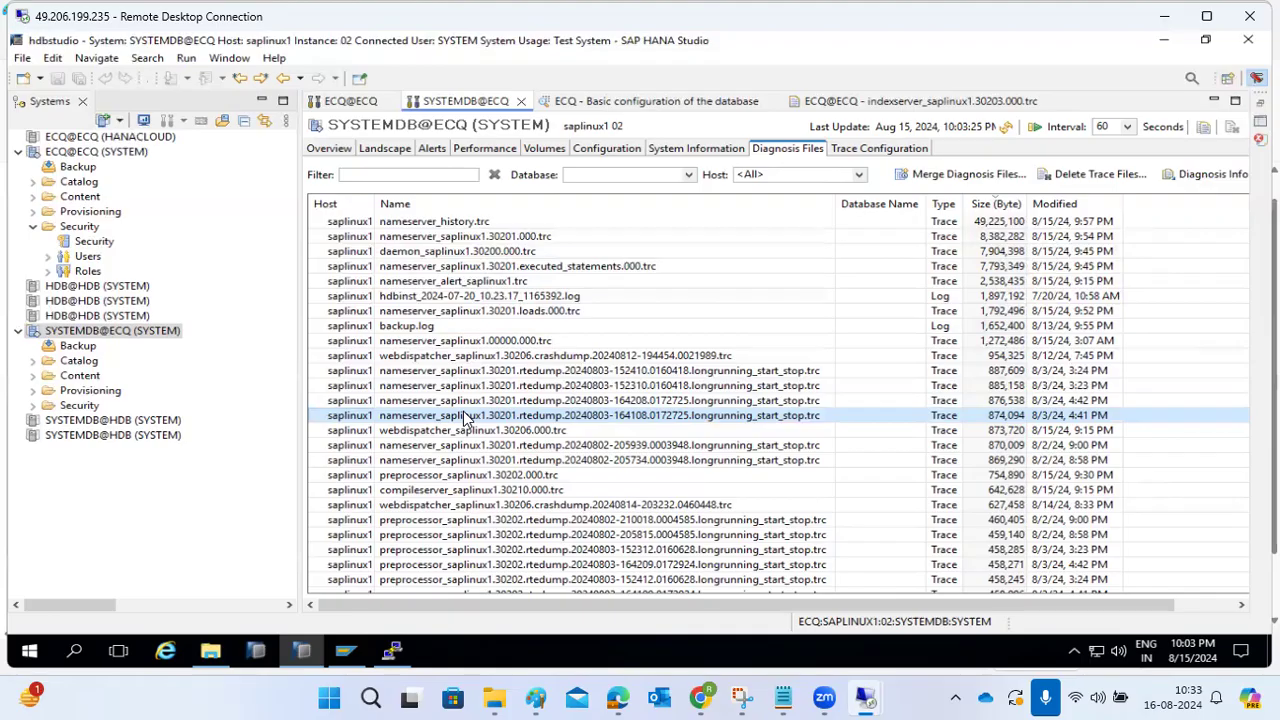
# - Activate the SQL trace of SYSTEMDB@ECQ, filter it by application user with the user's name, and apply the configuration
pyautogui.click(850, 152)
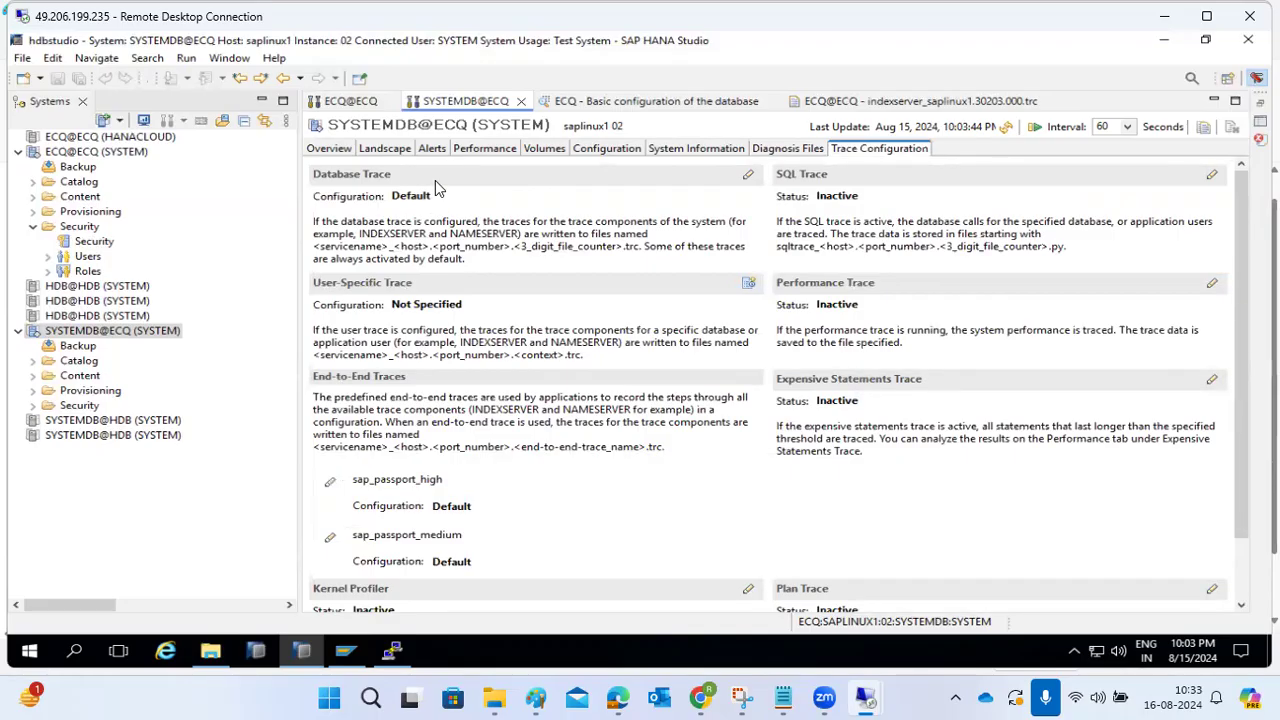
pyautogui.click(1211, 176)
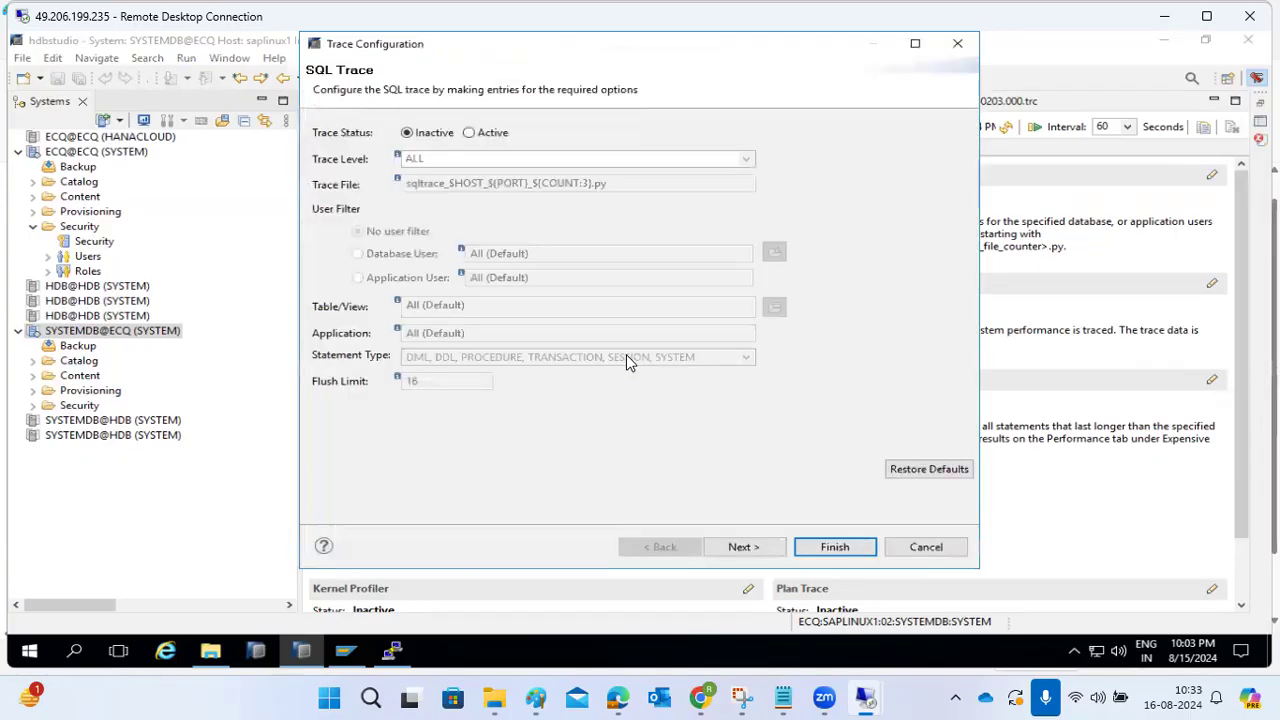
pyautogui.click(488, 134)
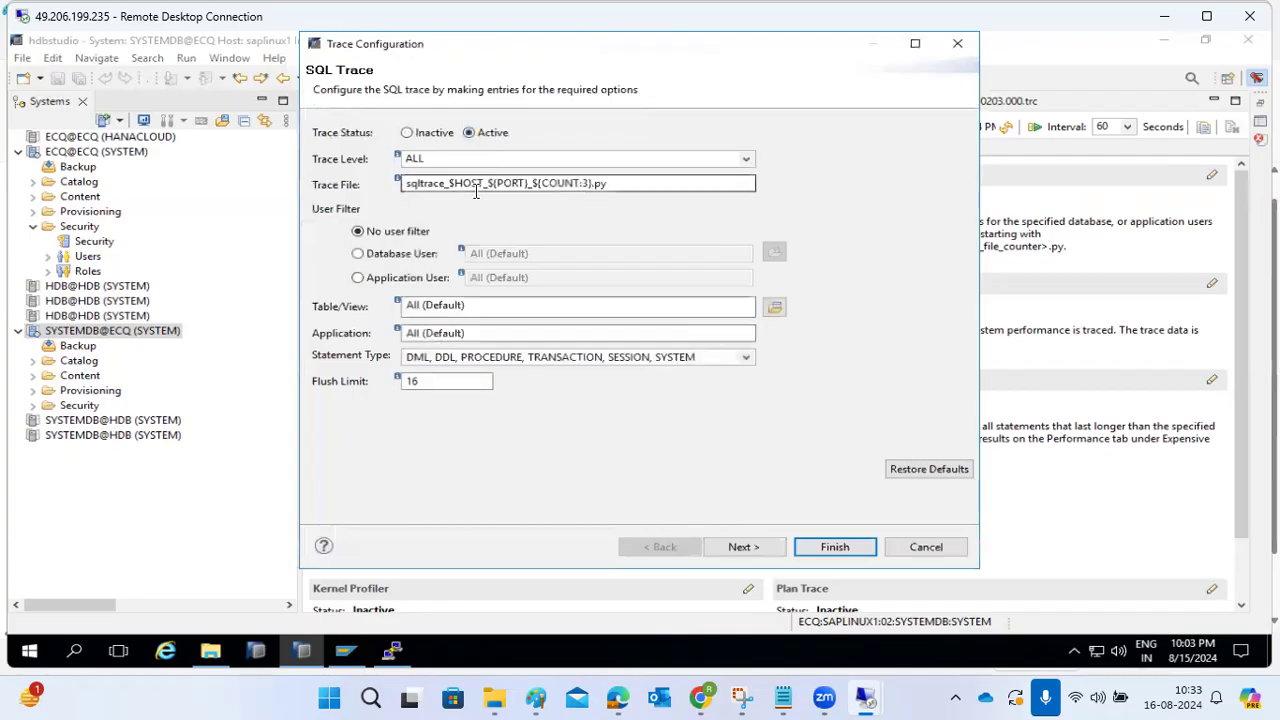
pyautogui.click(405, 278)
pyautogui.click(547, 279)
pyautogui.write('RAVI')
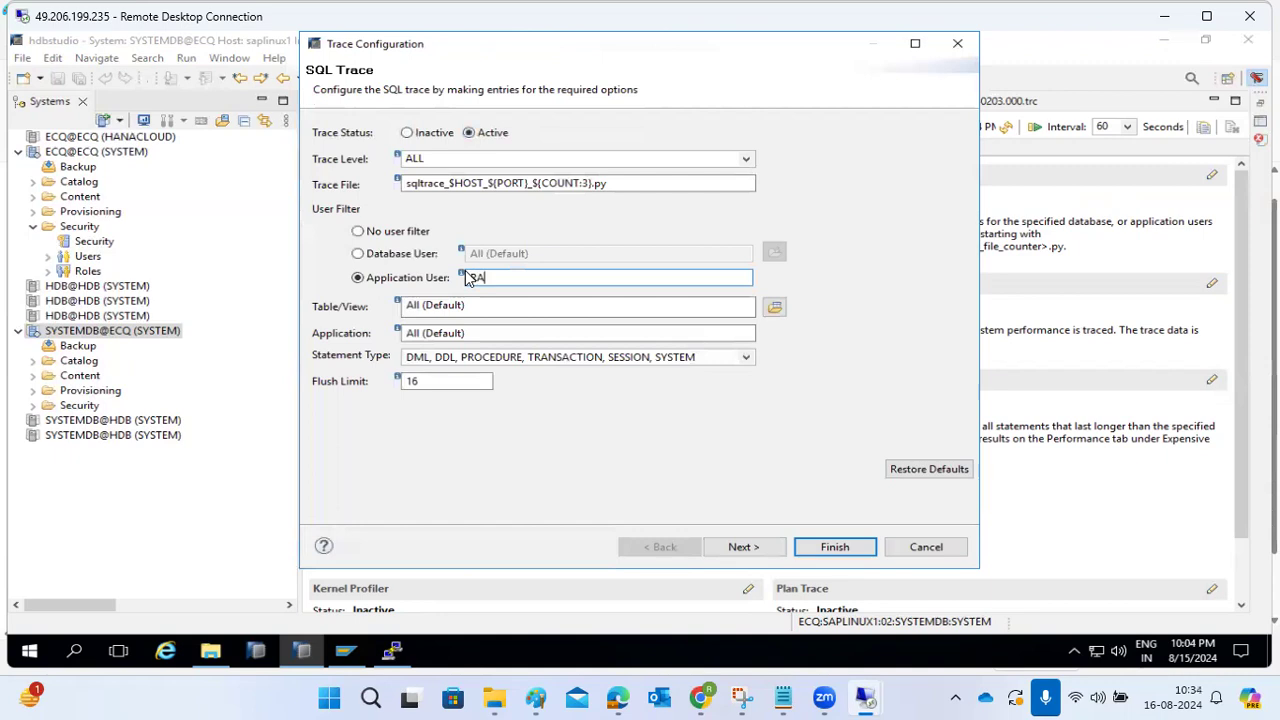
pyautogui.click(820, 546)
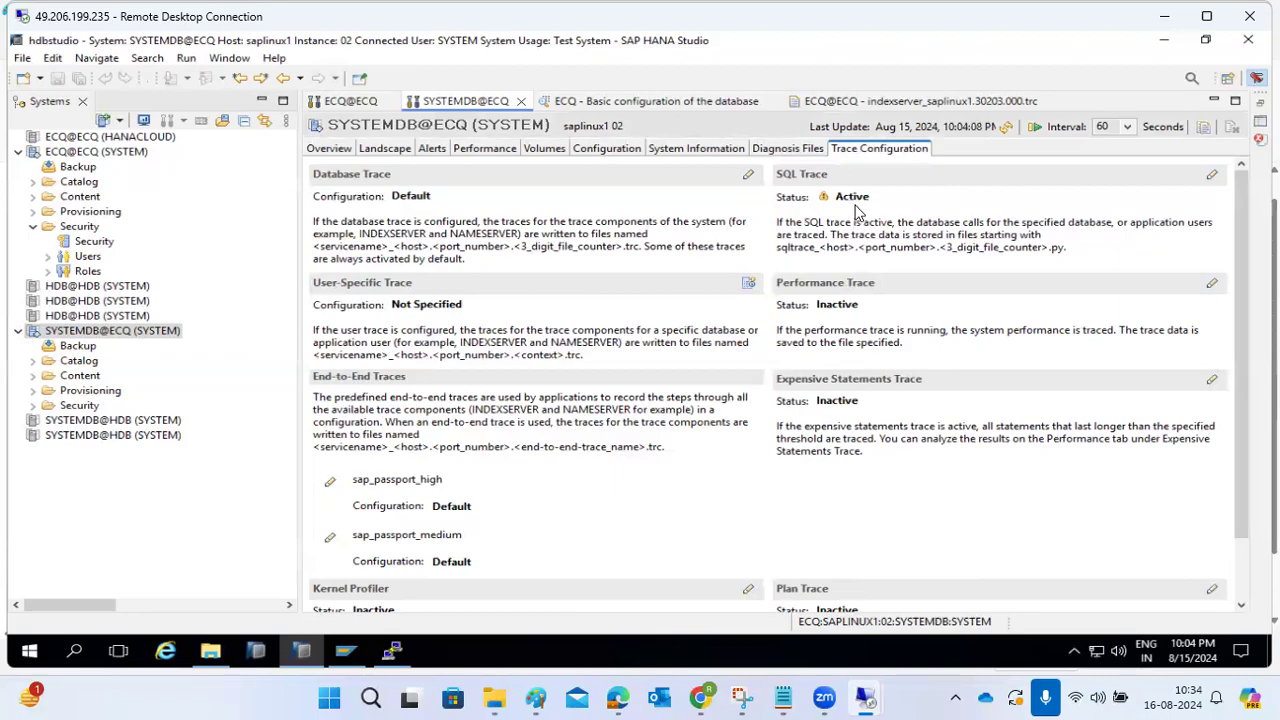
# - Look over the ECQ basic configuration and the open indexserver_saplinux1.30203.000.trc, and return to the SYSTEMDB@ECQ overview of traces
pyautogui.click(652, 102)
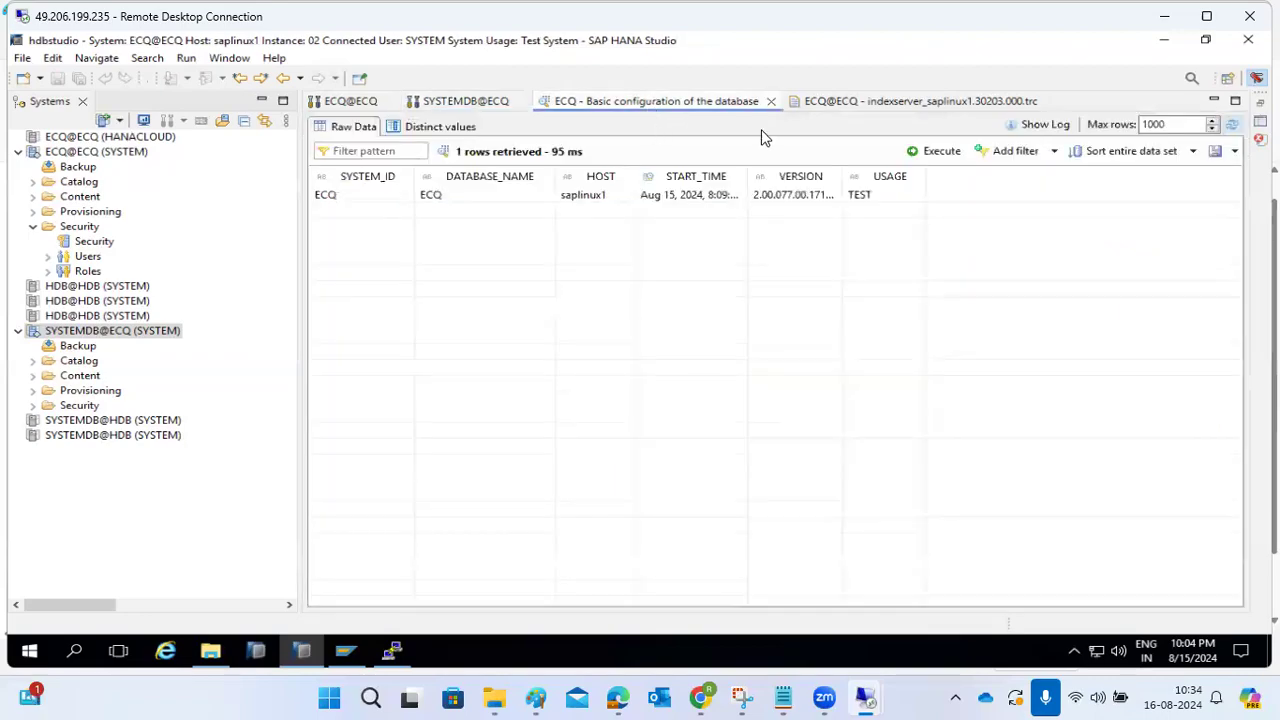
pyautogui.click(851, 103)
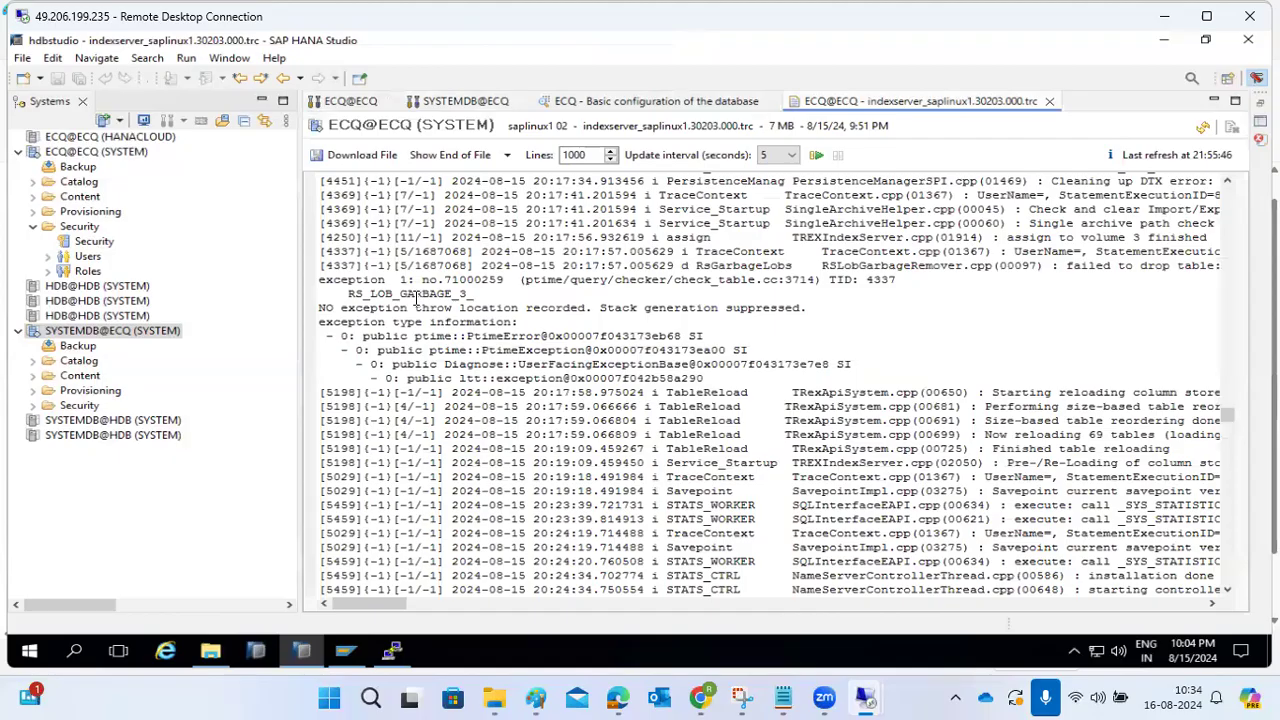
pyautogui.click(620, 102)
pyautogui.click(455, 102)
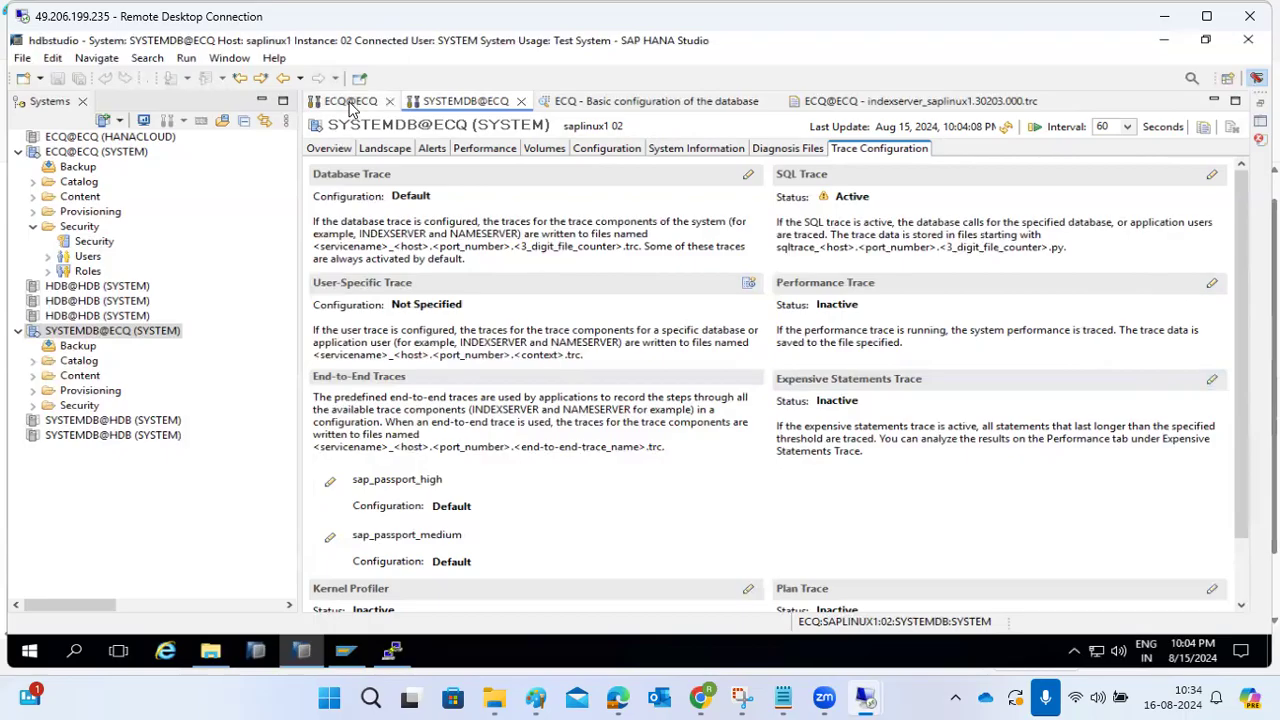
# - Check the SYSTEMDB@ECQ diagnosis files list alongside its trace configuration
pyautogui.click(787, 148)
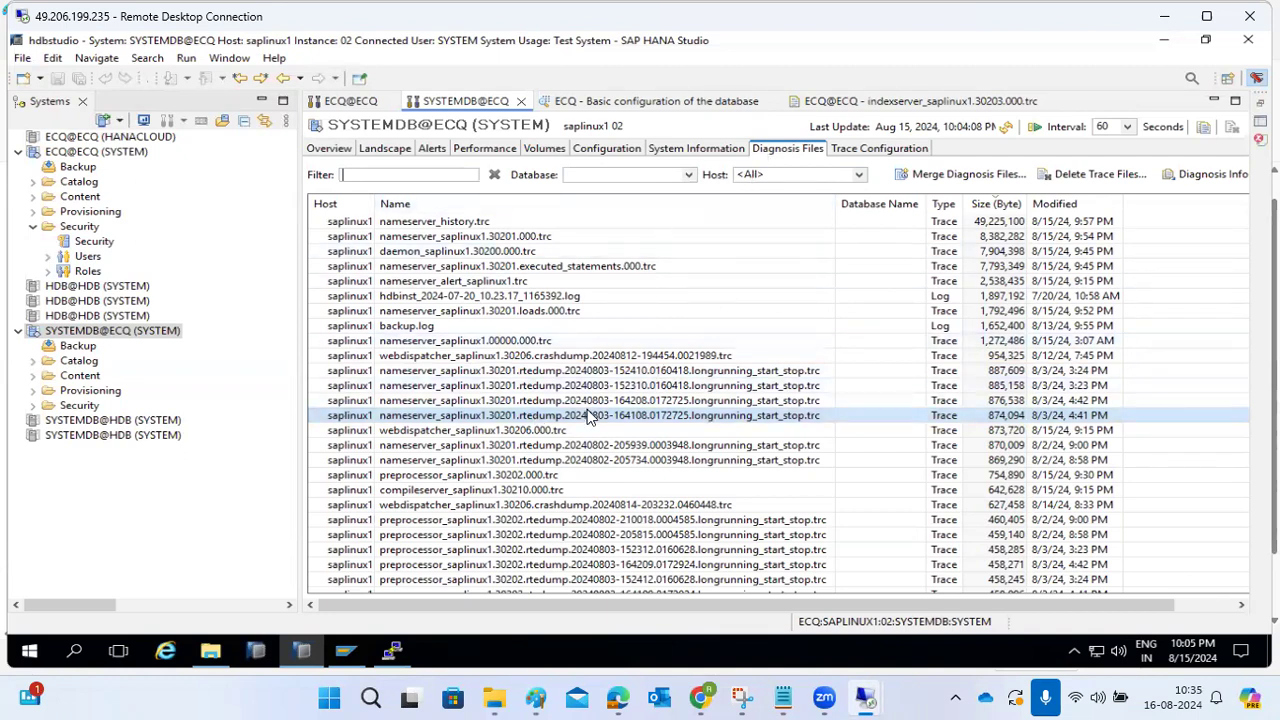
pyautogui.click(847, 152)
pyautogui.click(800, 152)
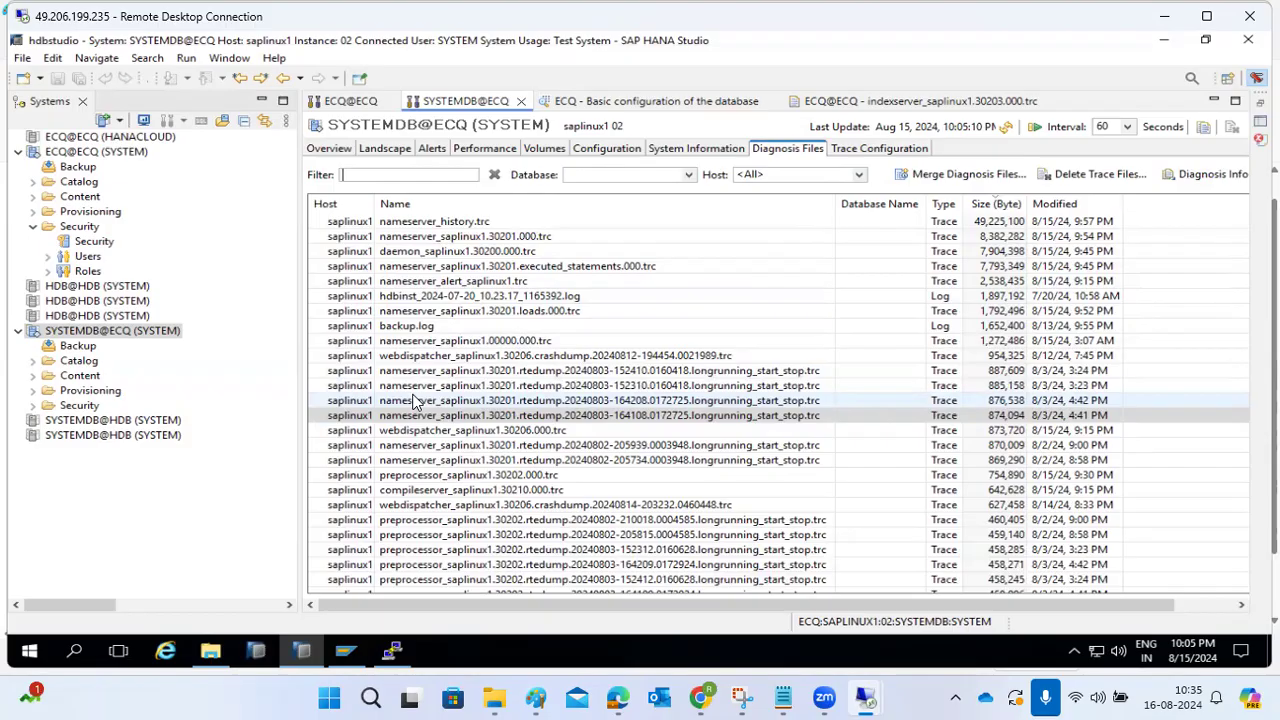
# - Create a user-specific trace on SYSTEMDB@ECQ with context name usertrace and * for both the database user and application user
pyautogui.click(858, 150)
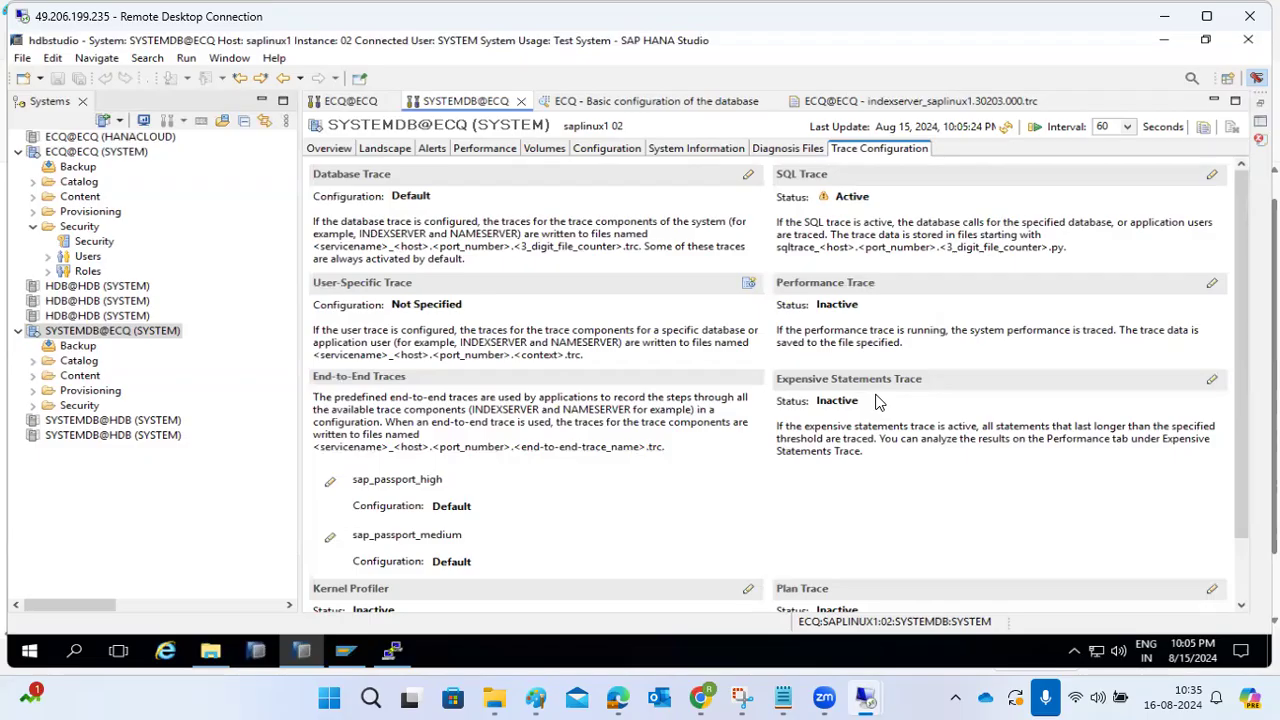
pyautogui.scroll(-3, 535, 435)
pyautogui.scroll(3, 535, 435)
pyautogui.click(750, 283)
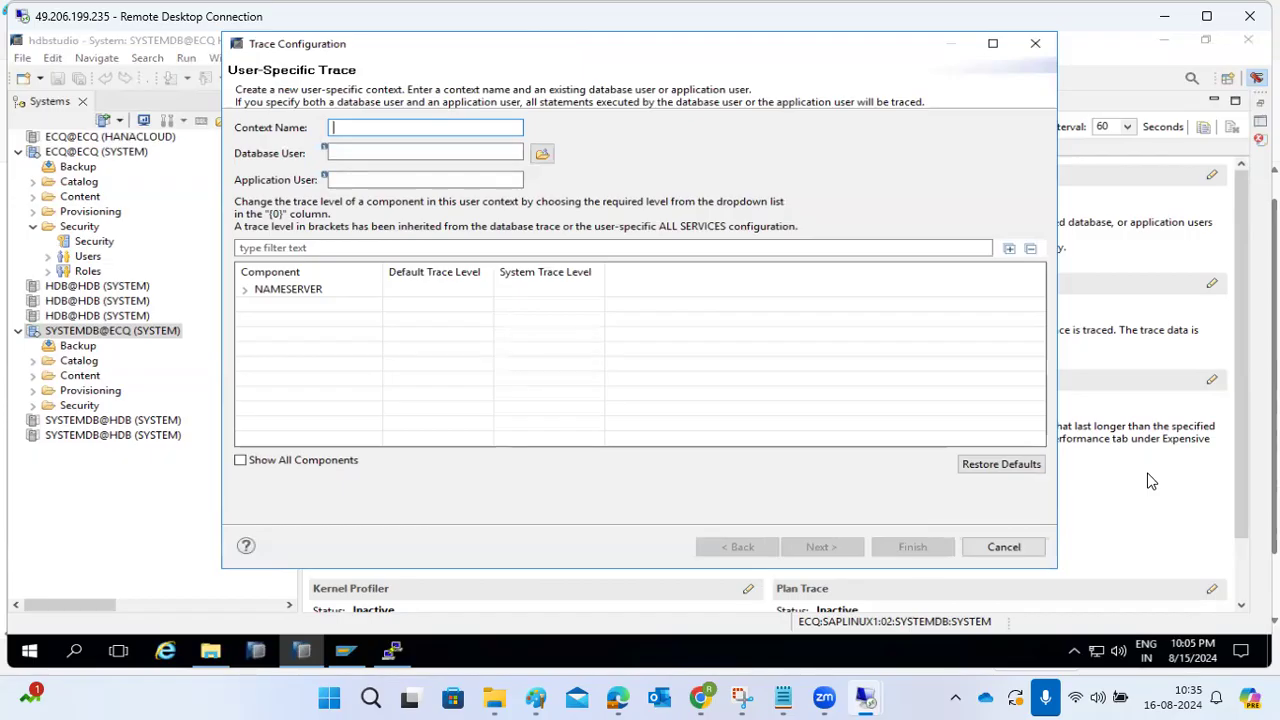
pyautogui.click(425, 177)
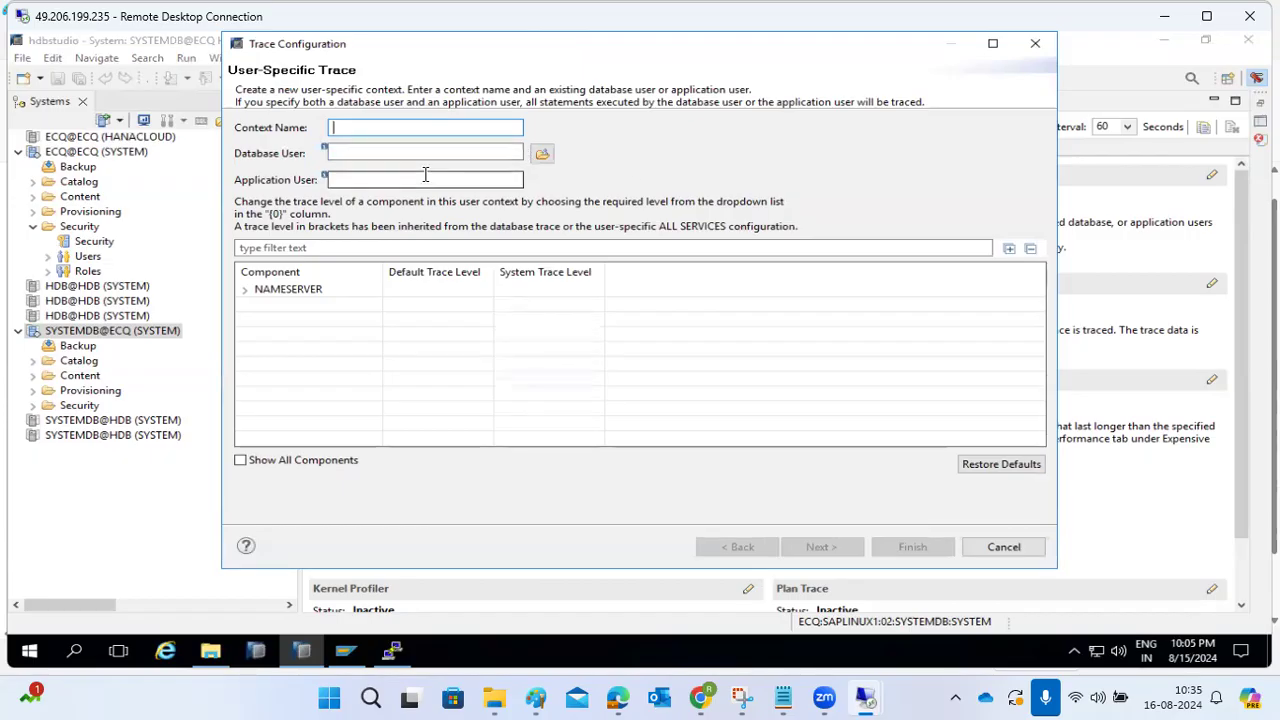
pyautogui.click(420, 150)
pyautogui.write('*')
pyautogui.click(414, 180)
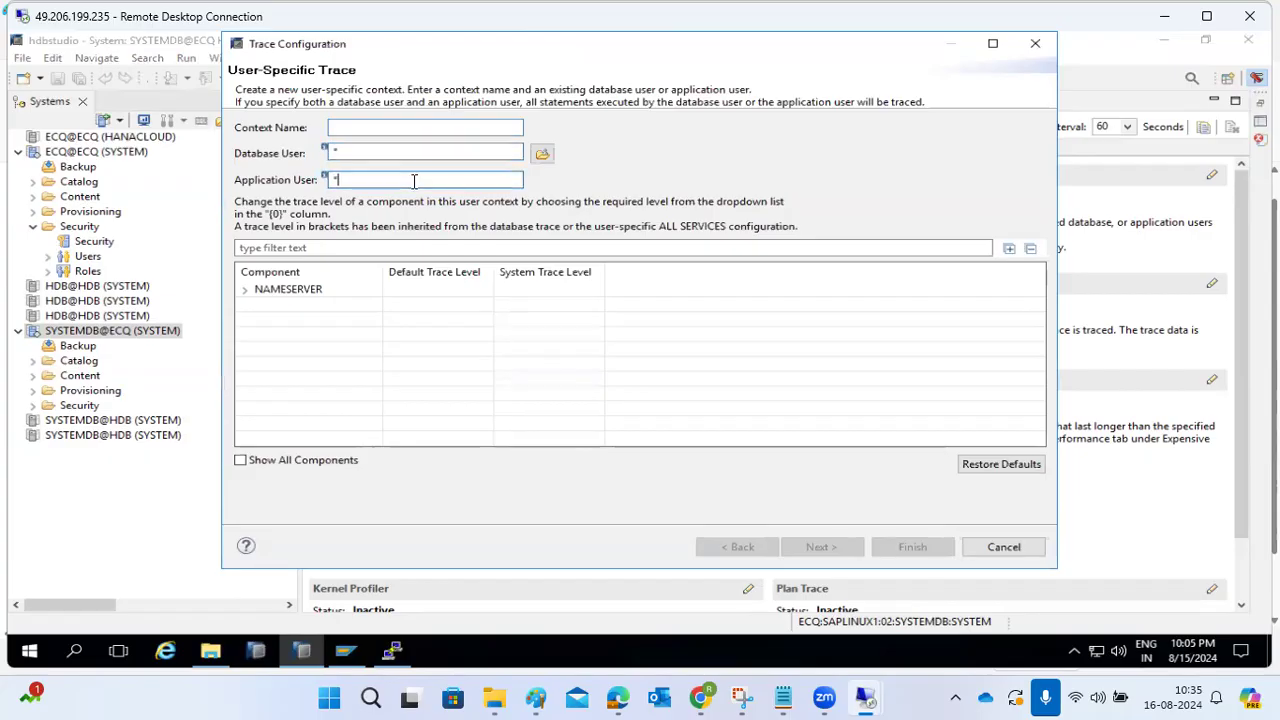
pyautogui.click(494, 129)
pyautogui.write('usertrace')
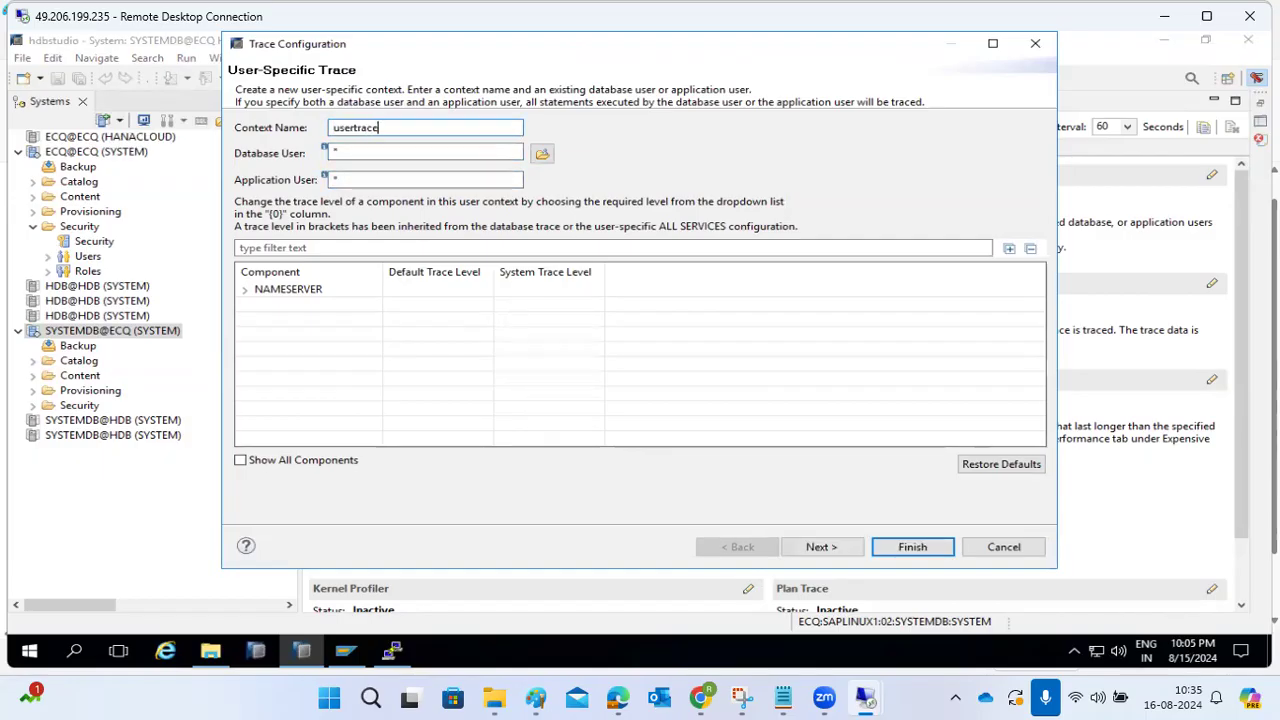
pyautogui.click(910, 546)
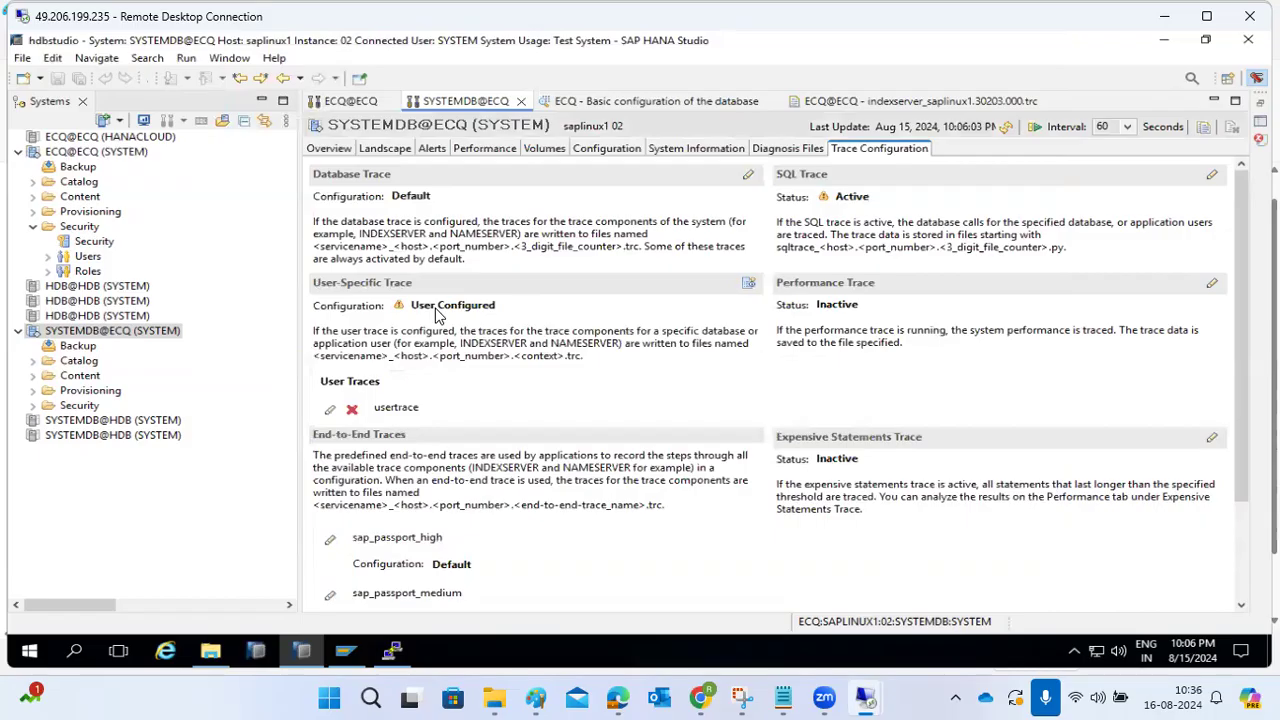
# - Refresh the SYSTEMDB@ECQ diagnosis files and sort them by modification date, newest first
pyautogui.click(763, 156)
pyautogui.click(1005, 127)
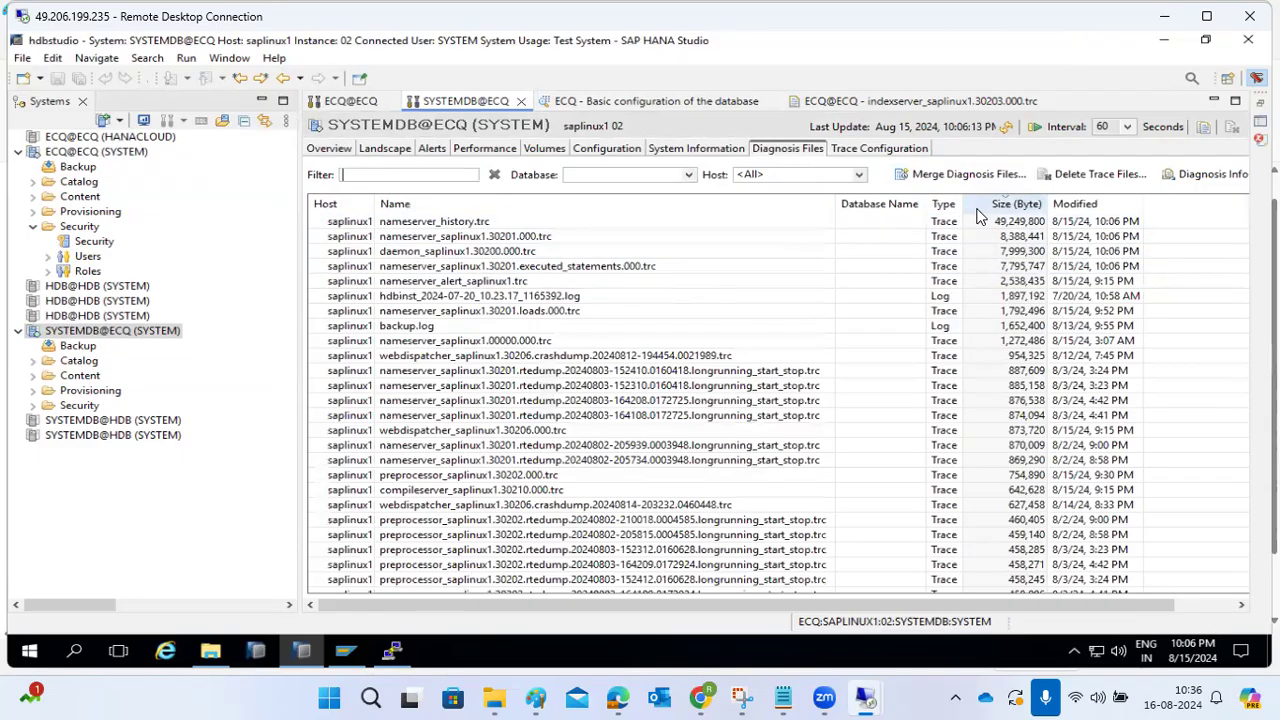
pyautogui.click(1078, 206)
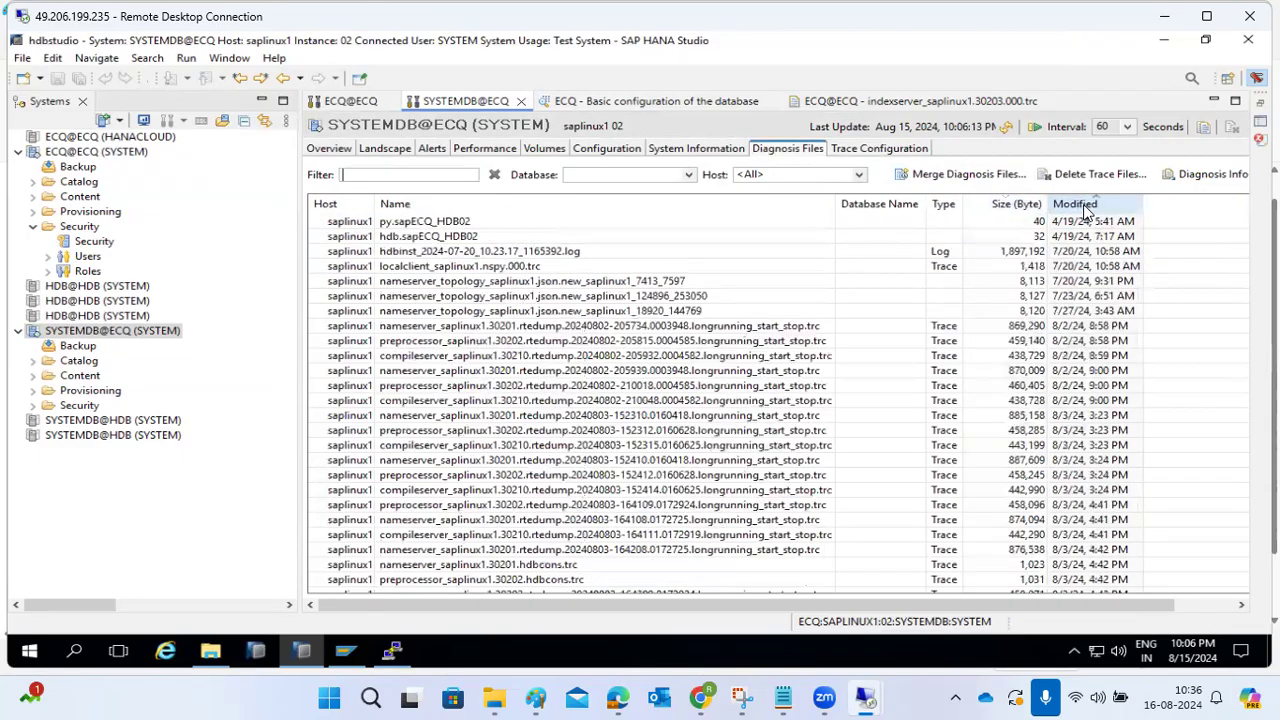
pyautogui.click(1083, 206)
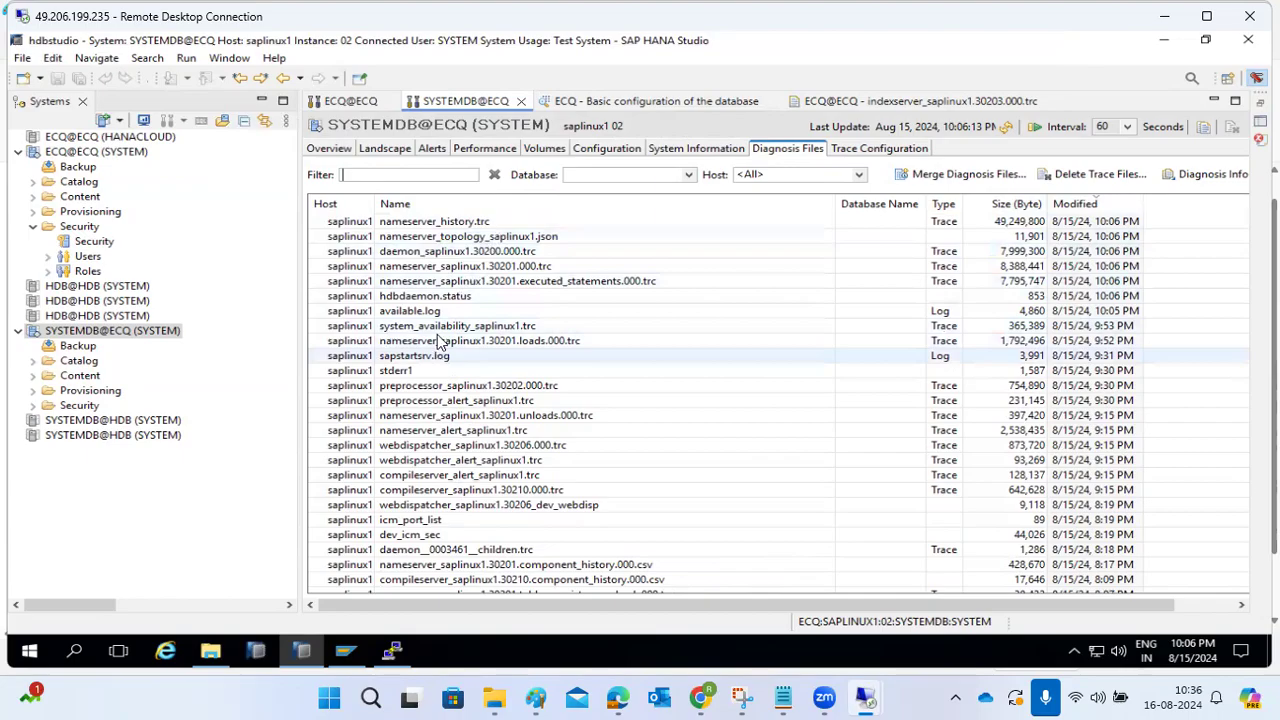
# - Open nameserver_saplinux1.30201.000.trc and examine the latest entries for the application user, source and configuration change queries
pyautogui.doubleClick(457, 267)
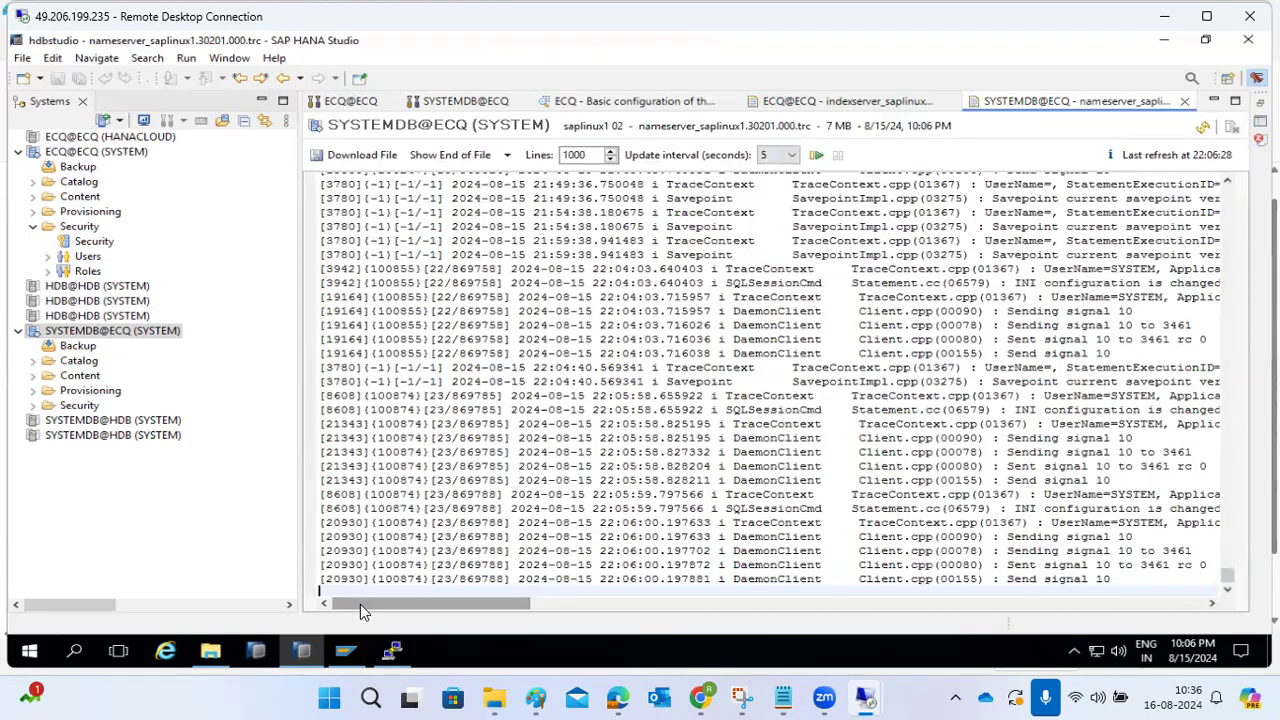
pyautogui.moveTo(360, 604); pyautogui.dragTo(476, 604)
pyautogui.moveTo(542, 397); pyautogui.dragTo(614, 416)
pyautogui.doubleClick(804, 396)
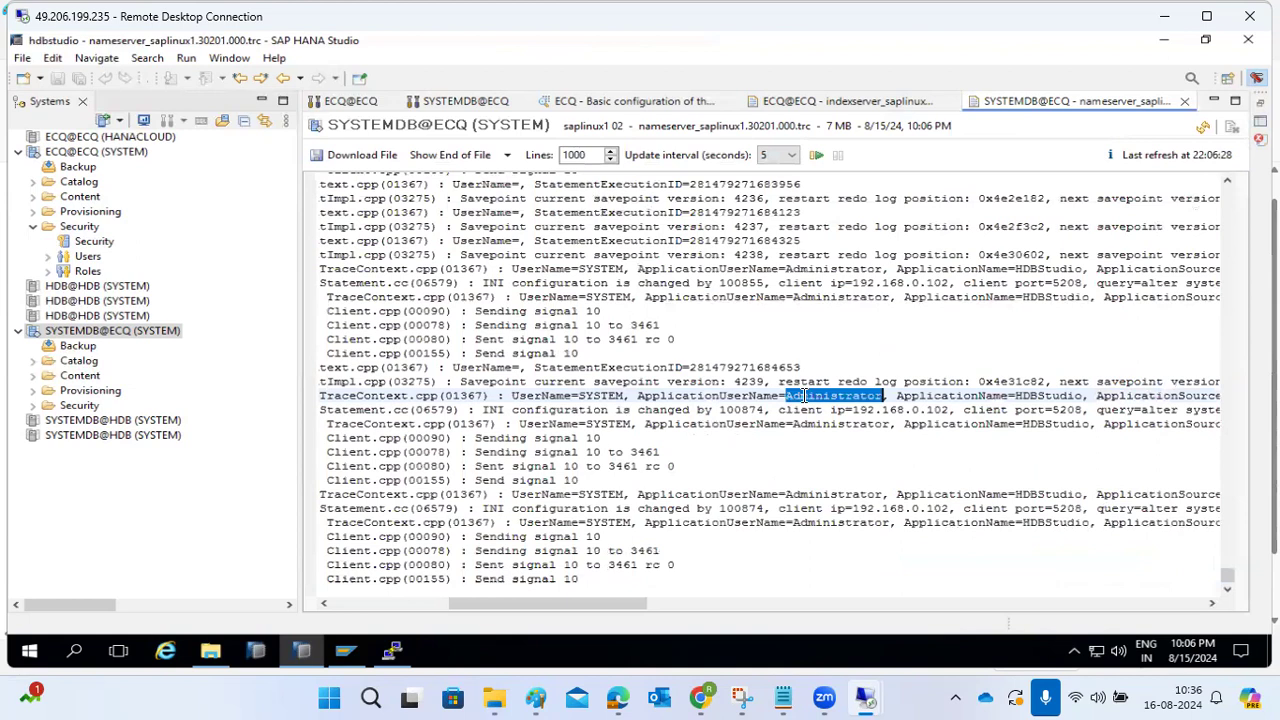
pyautogui.moveTo(502, 604); pyautogui.dragTo(620, 603)
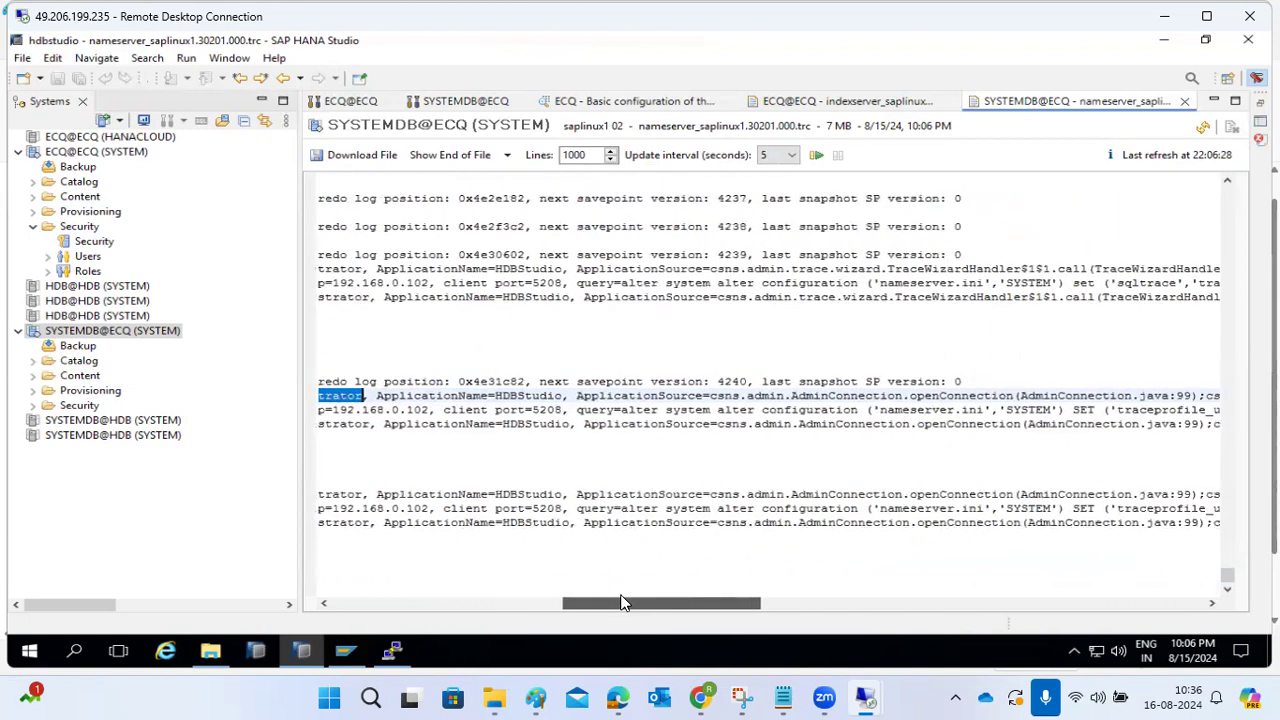
pyautogui.moveTo(612, 397); pyautogui.dragTo(1214, 425)
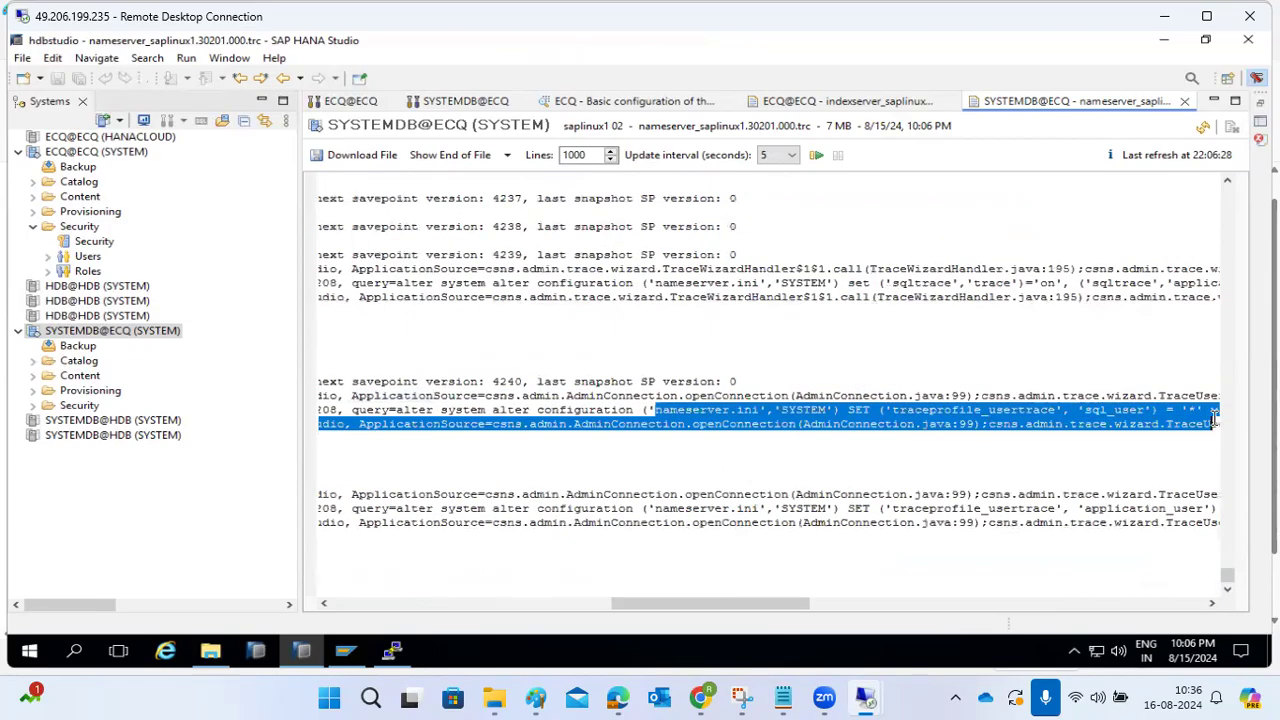
pyautogui.click(1047, 420)
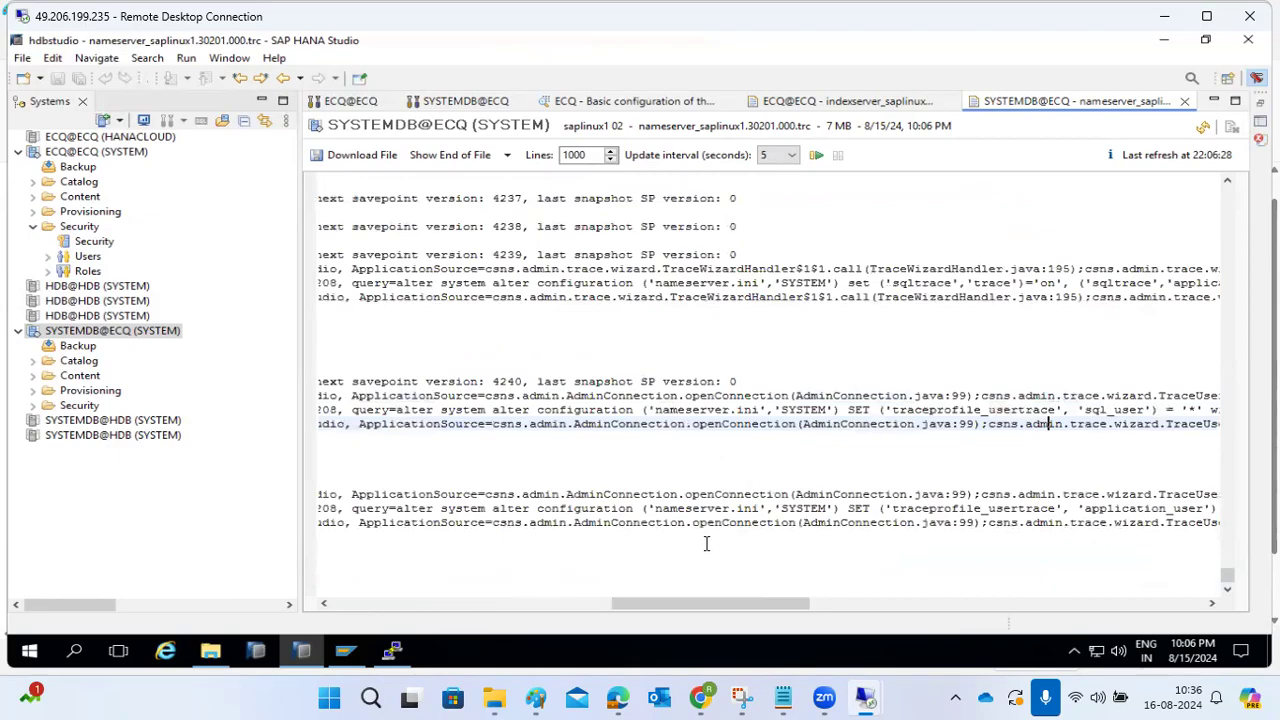
pyautogui.moveTo(585, 478); pyautogui.dragTo(770, 519)
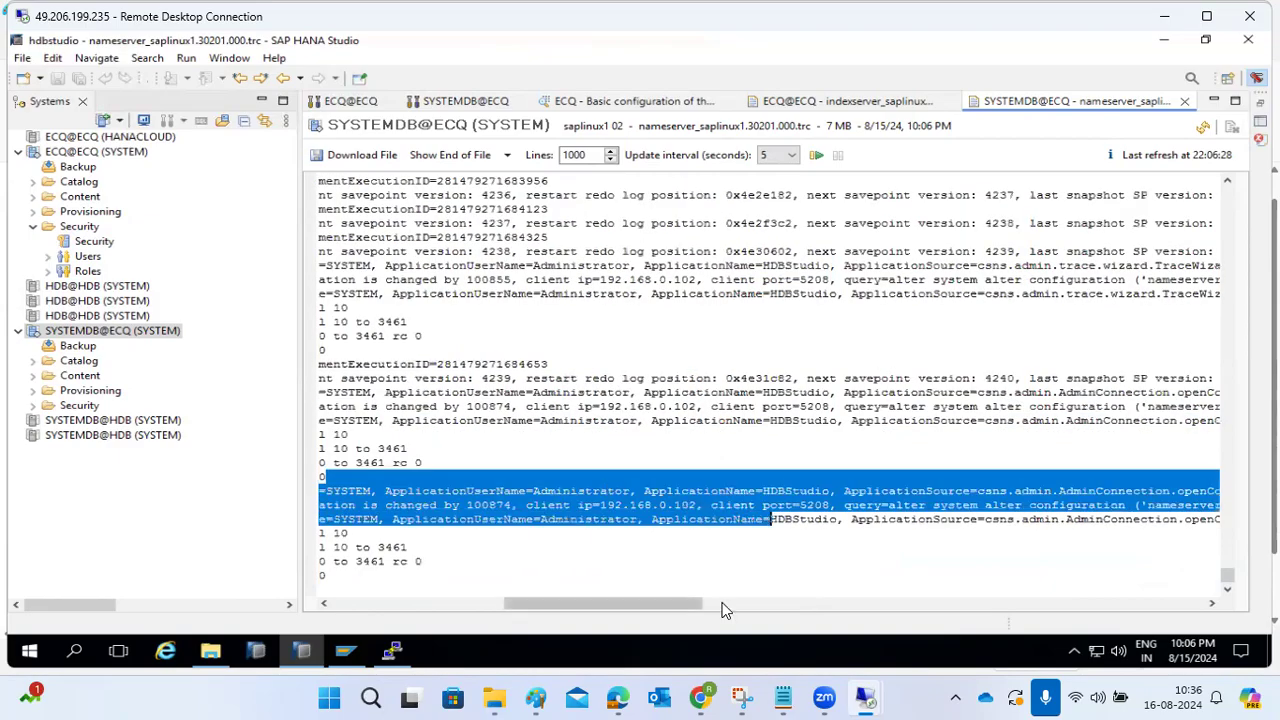
pyautogui.moveTo(678, 606); pyautogui.dragTo(443, 534)
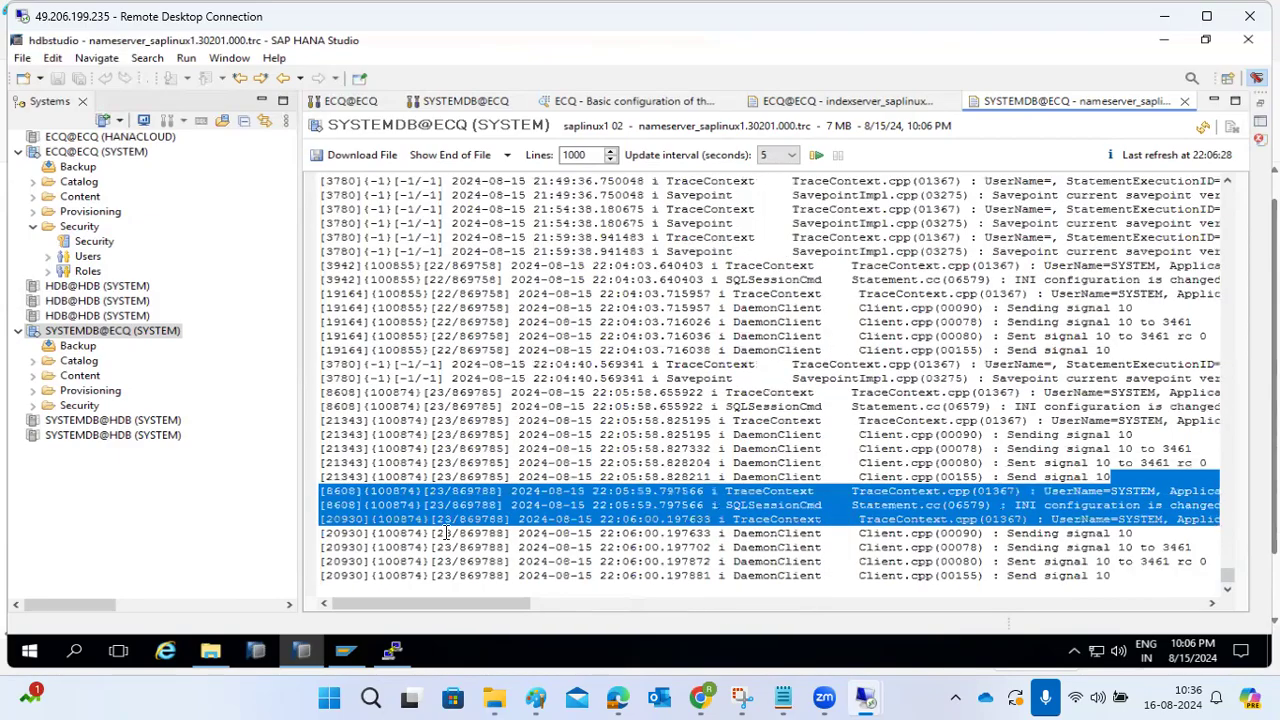
# - Refresh the nameserver trace file and look back through its earlier entries
pyautogui.click(1202, 128)
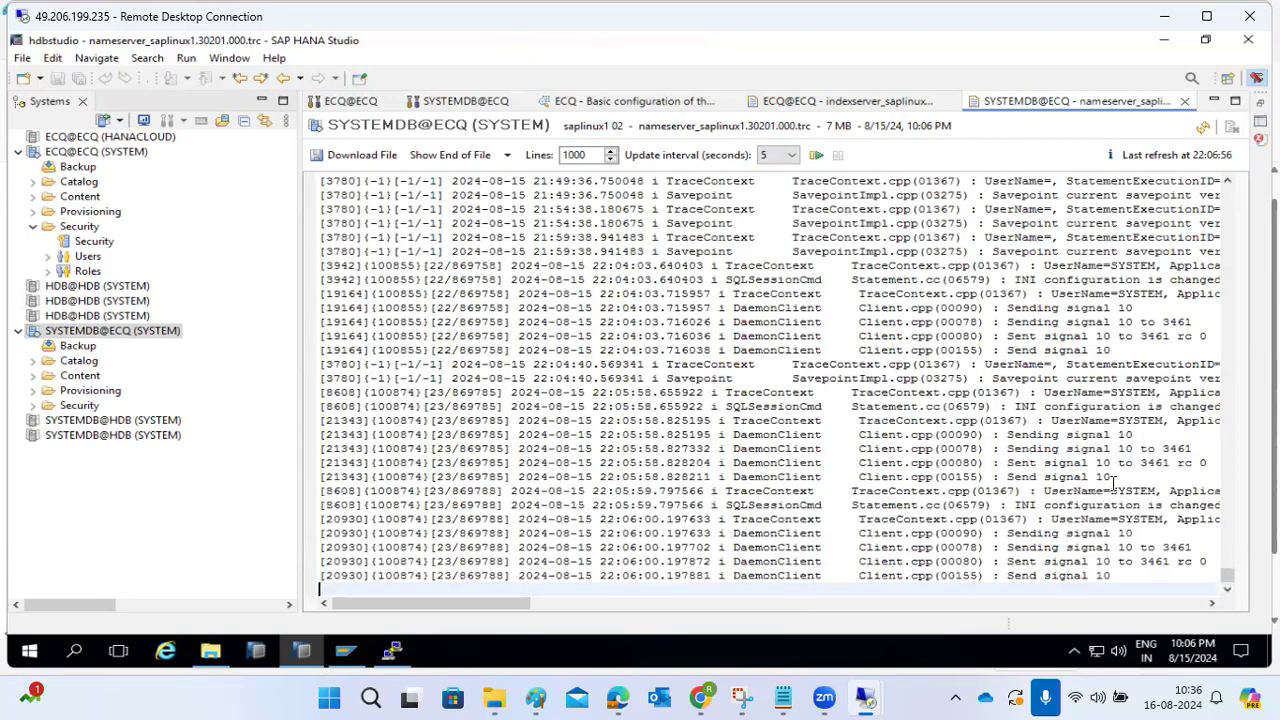
pyautogui.scroll(10, 1113, 483)
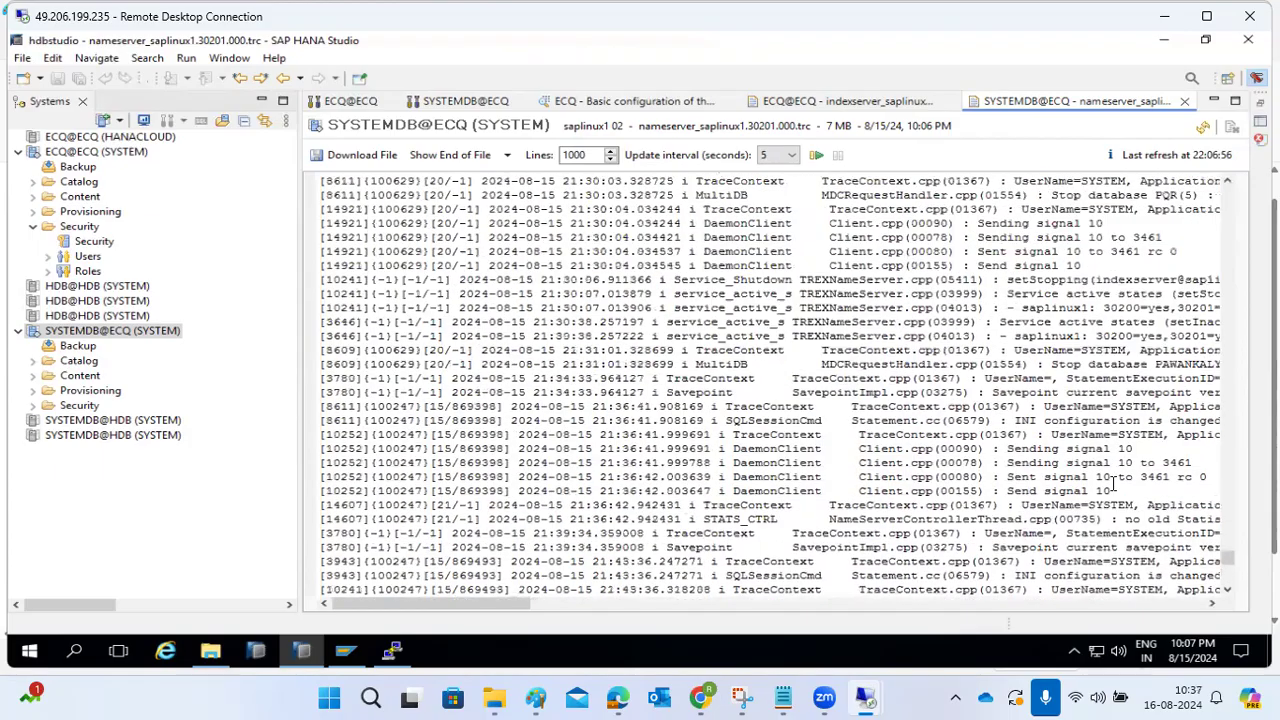
pyautogui.scroll(8, 1113, 483)
pyautogui.scroll(20, 1113, 483)
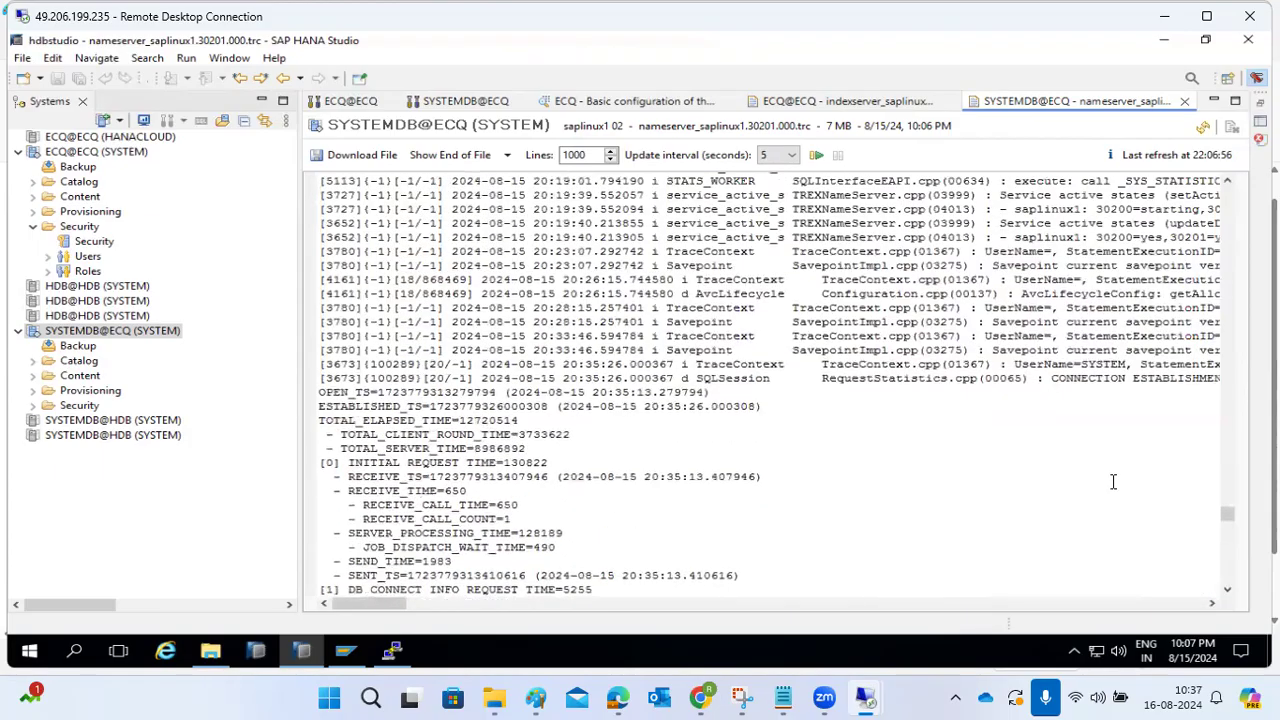
# - Look through the connection timing and service state entries of the nameserver trace, and close the file
pyautogui.moveTo(1117, 385); pyautogui.dragTo(1127, 415)
pyautogui.click(516, 418)
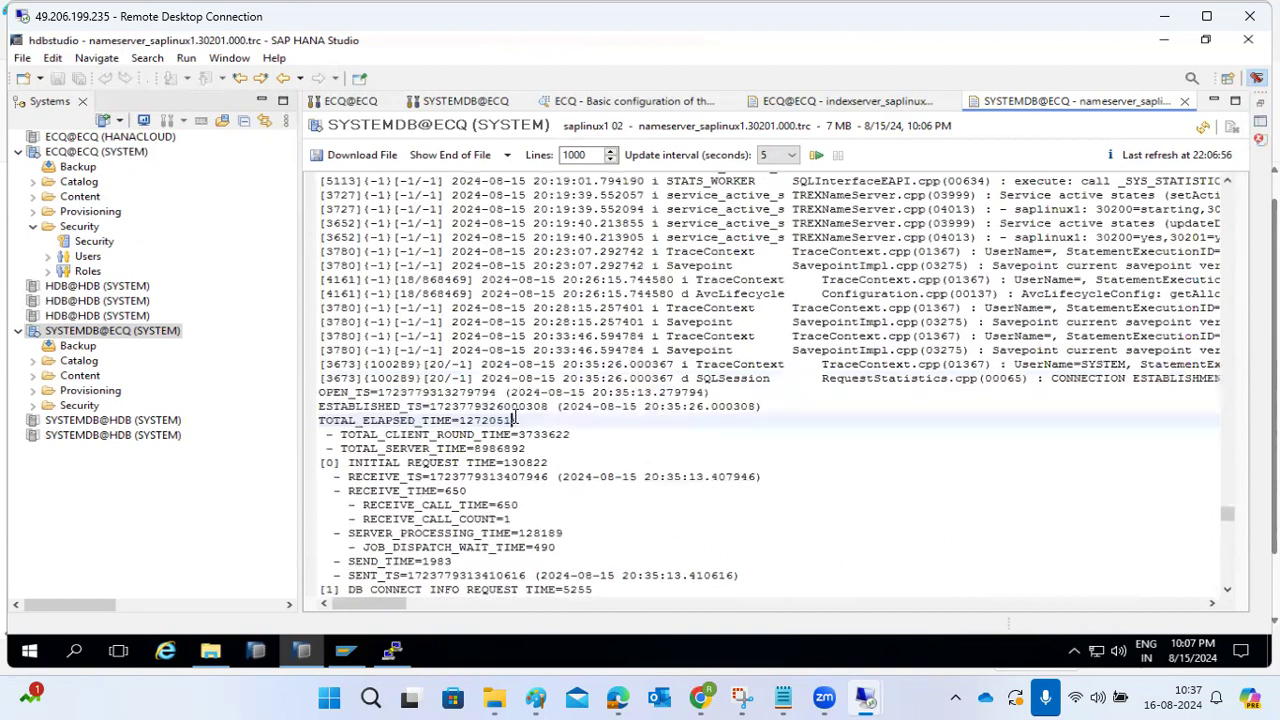
pyautogui.scroll(6, 516, 418)
pyautogui.scroll(5, 516, 418)
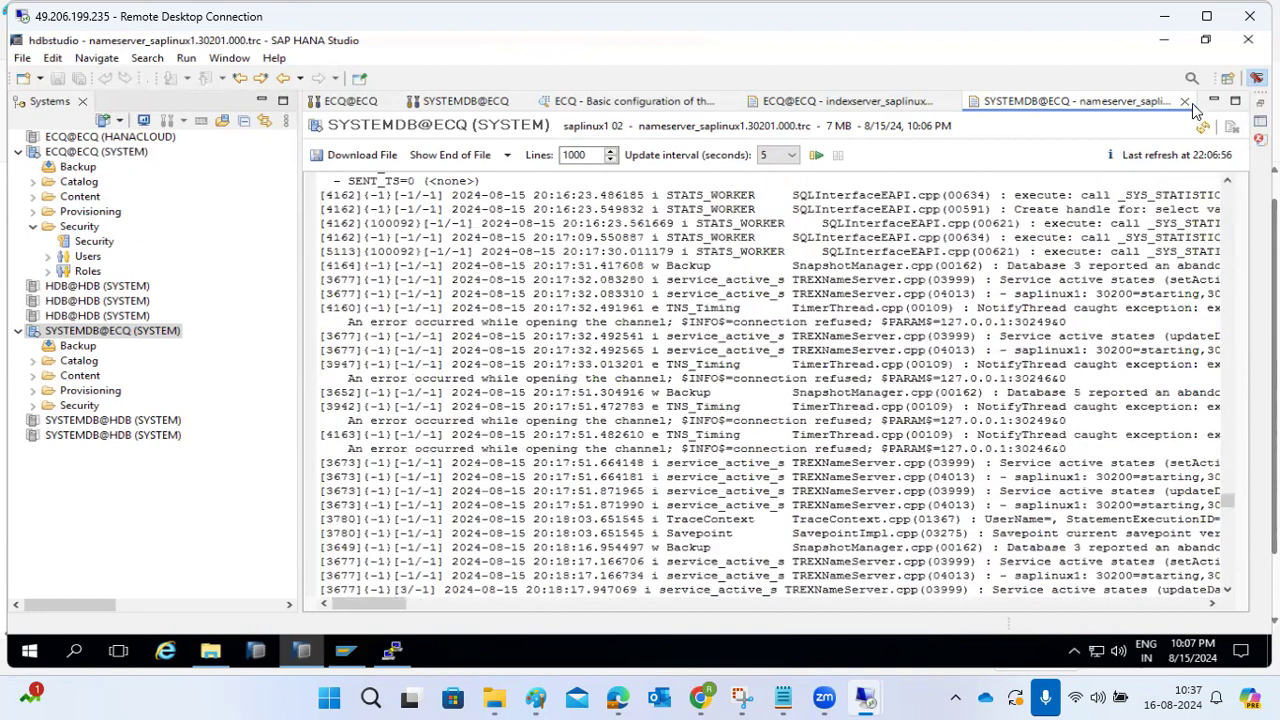
pyautogui.click(1184, 101)
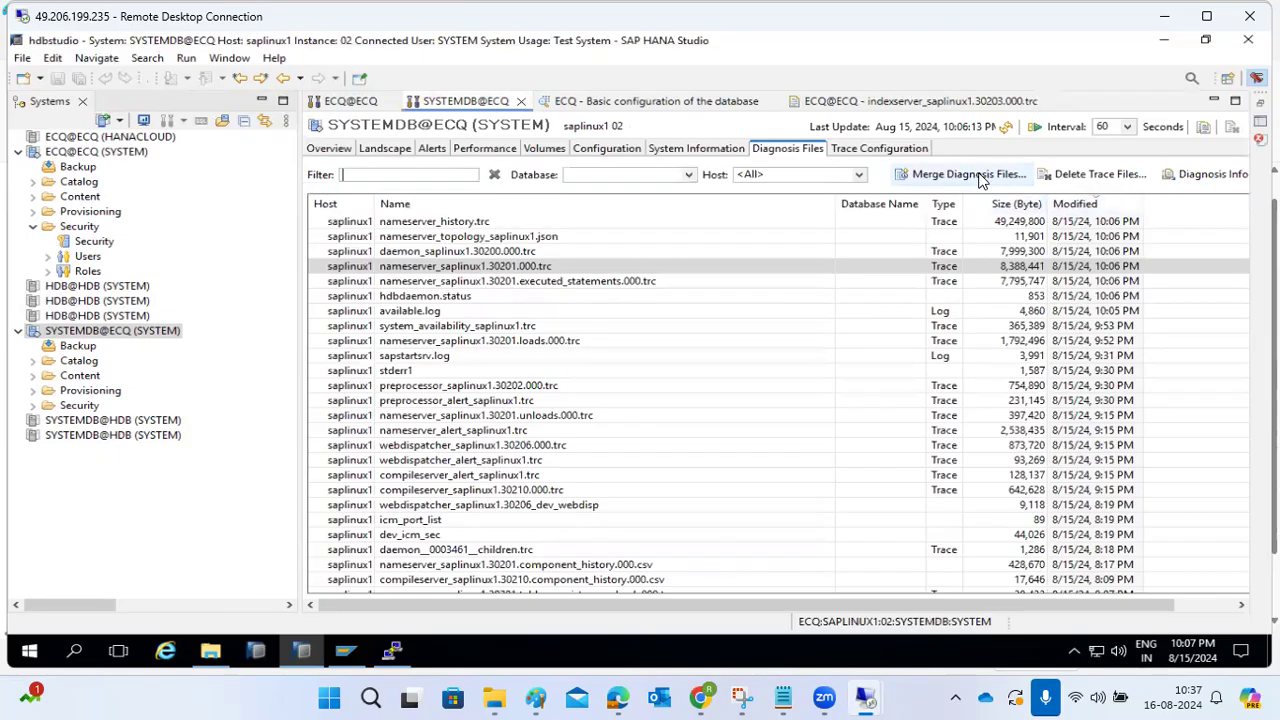
# - Check the SYSTEMDB@ECQ trace configuration for the active traces and return to its diagnosis files
pyautogui.click(869, 150)
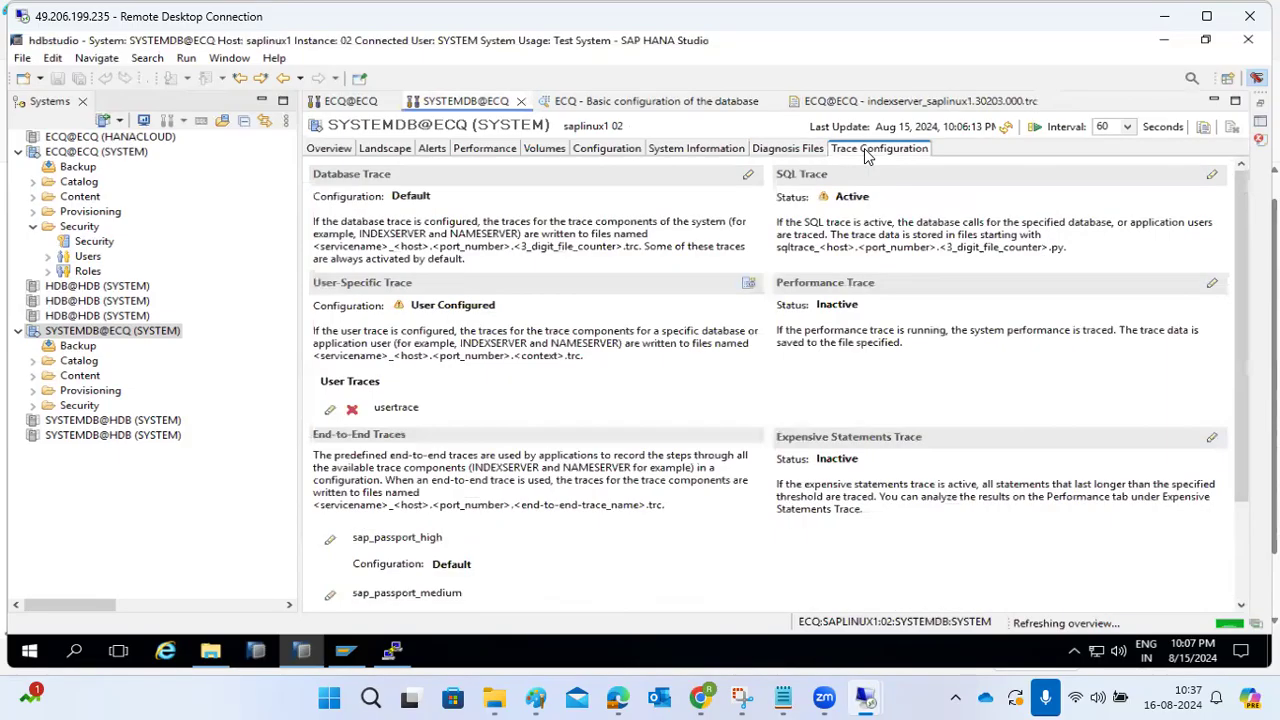
pyautogui.click(796, 150)
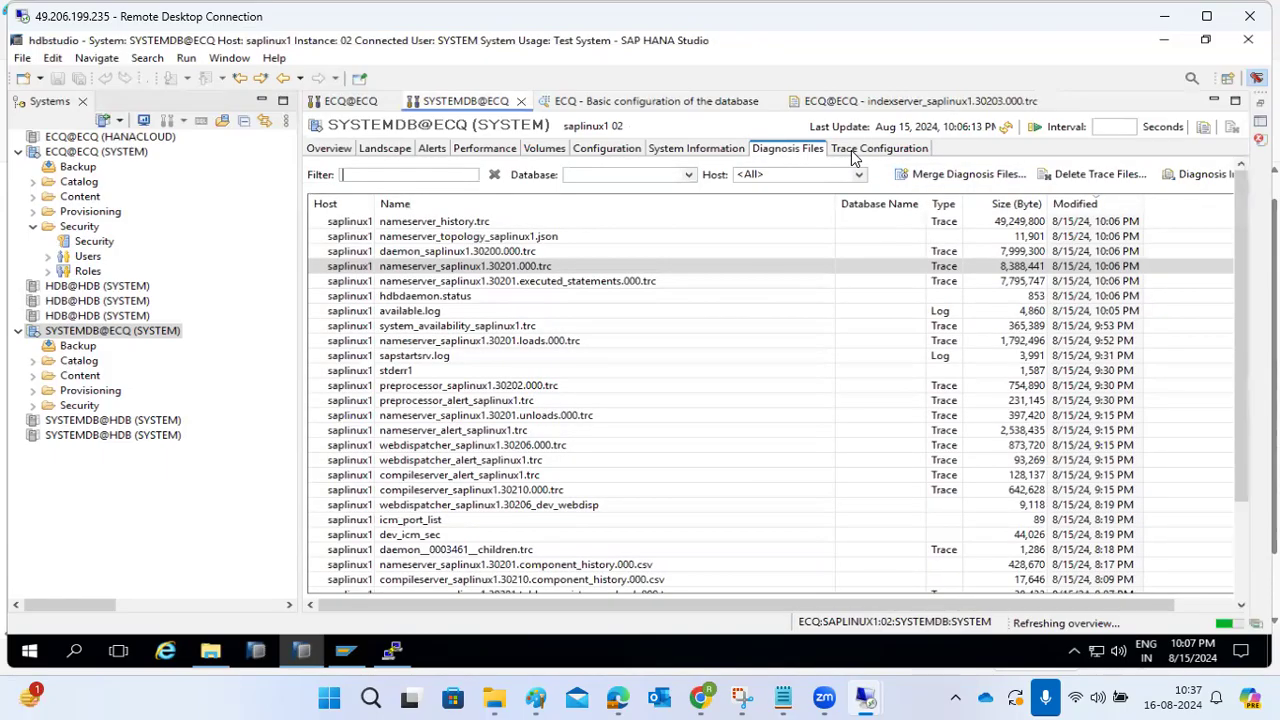
pyautogui.click(853, 152)
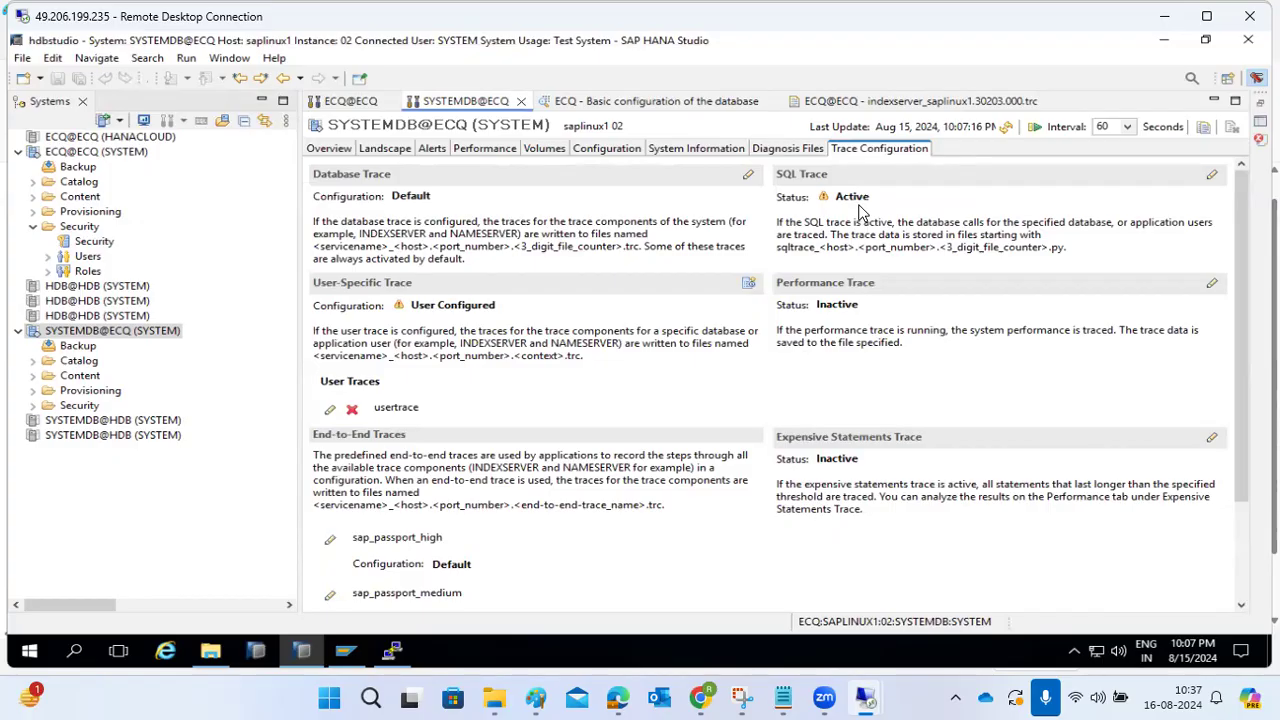
pyautogui.click(775, 149)
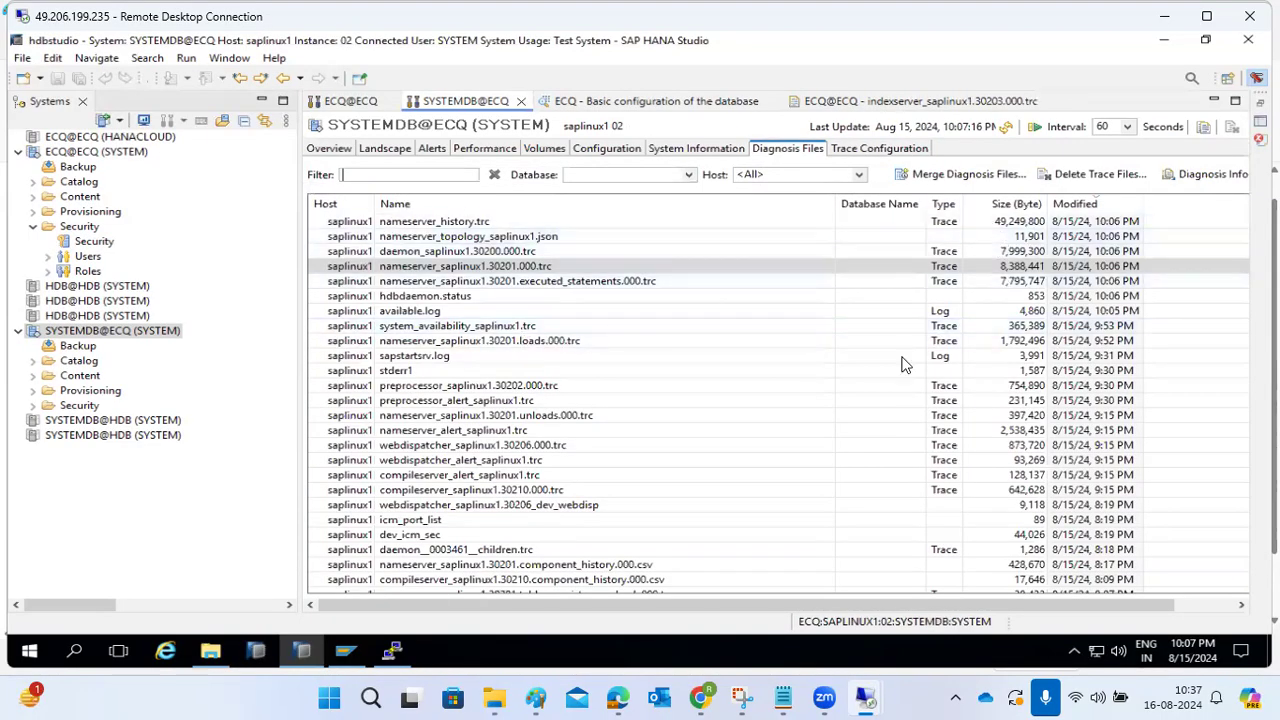
# - Switch to the PuTTY terminal, run df -h to check the root filesystem's available space, and return to SAP HANA Studio
pyautogui.click(392, 651)
pyautogui.write('df -h')
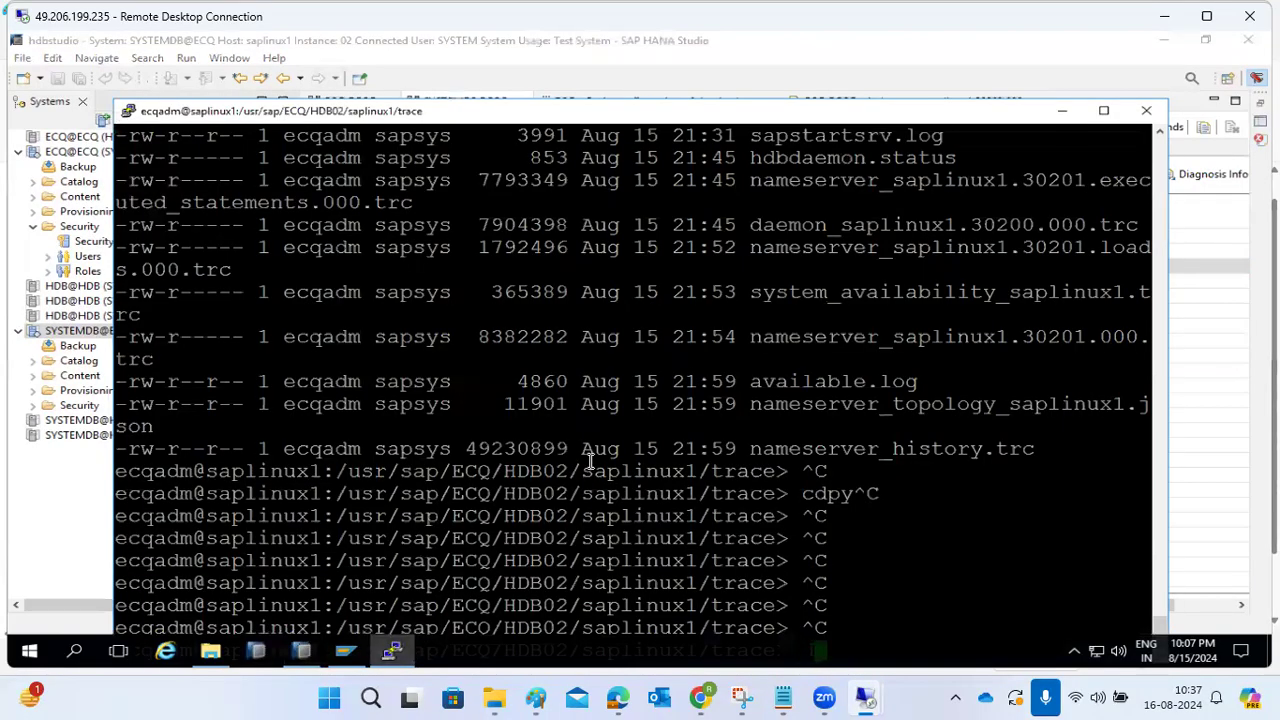
pyautogui.press('Return')
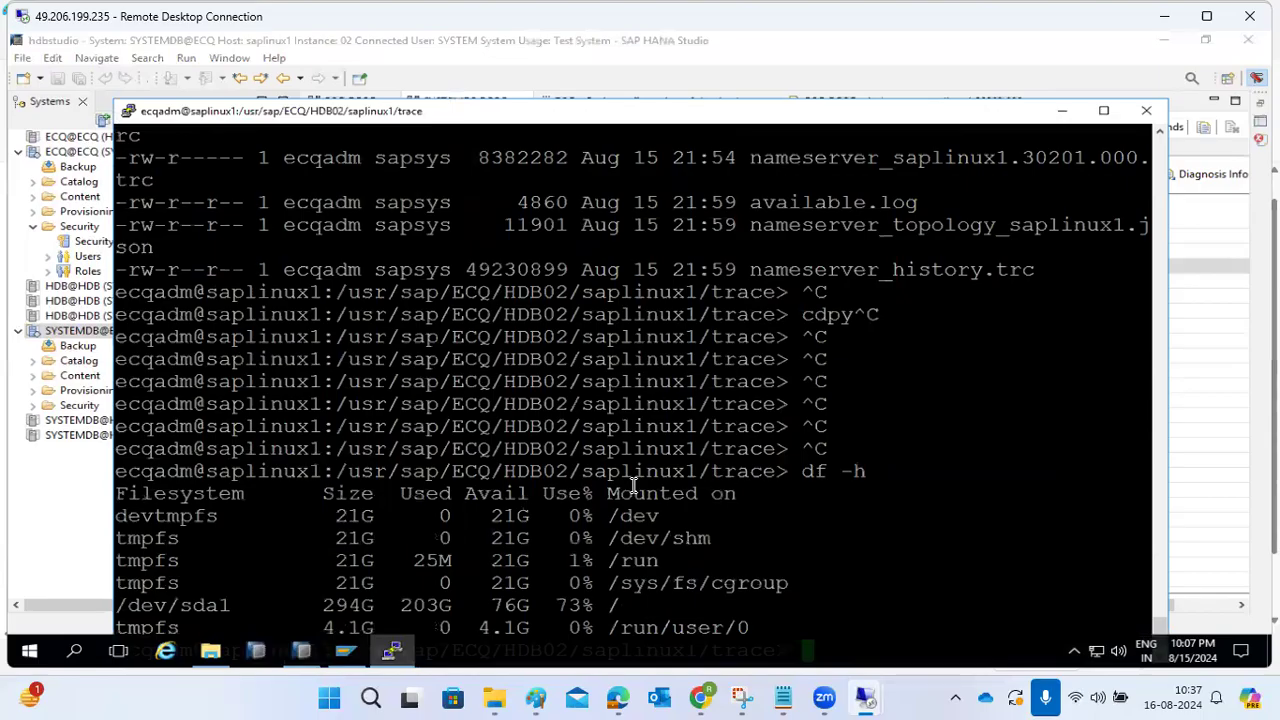
pyautogui.moveTo(550, 605); pyautogui.dragTo(563, 605)
pyautogui.doubleClick(509, 606)
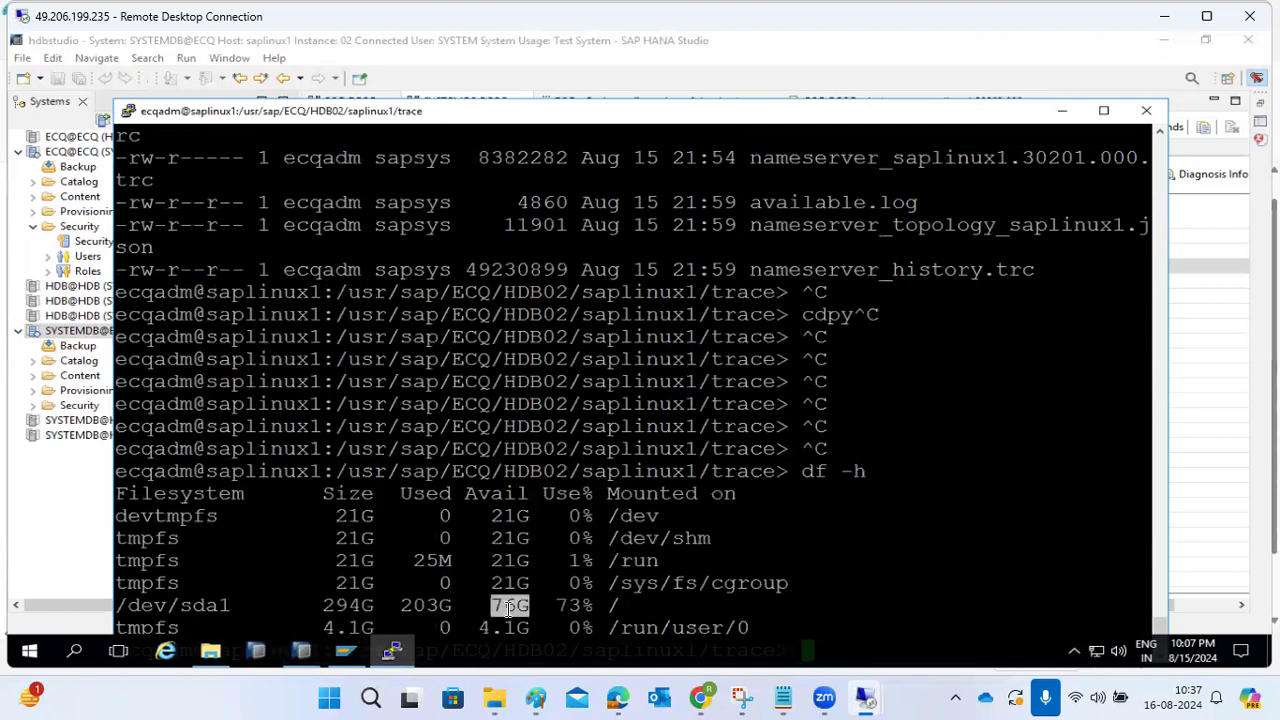
pyautogui.click(412, 660)
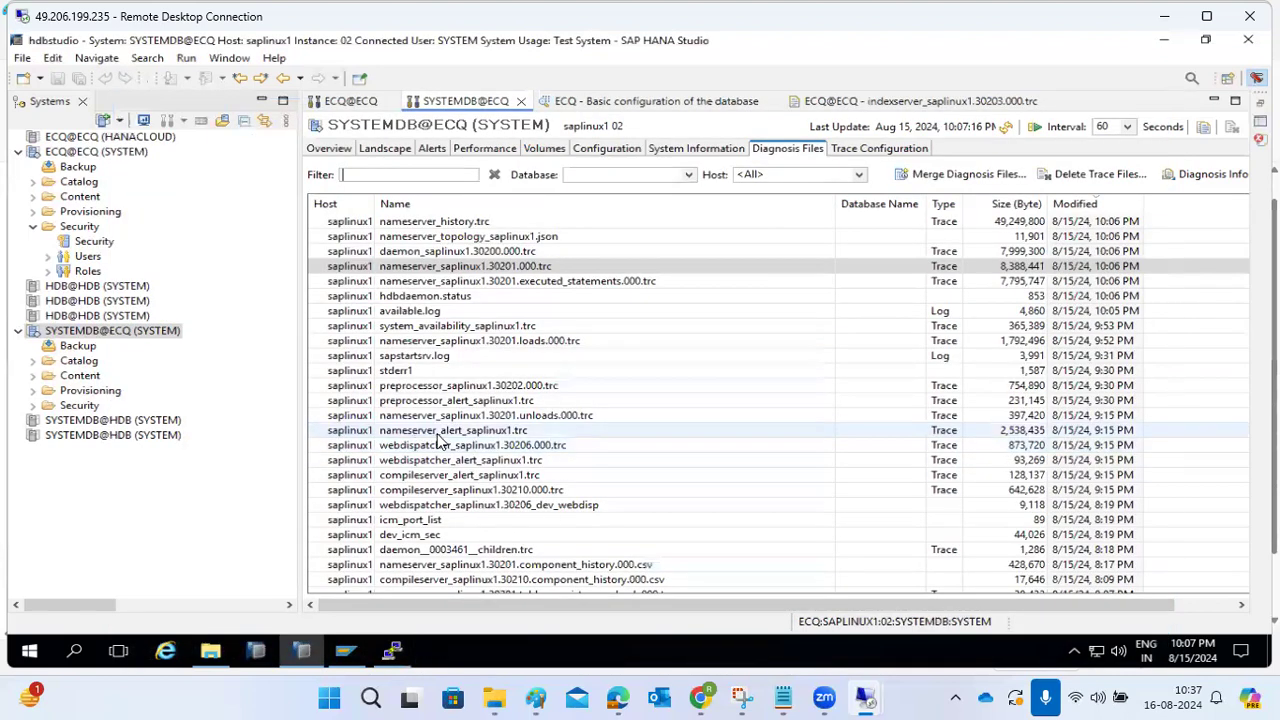
# - Review the SYSTEMDB@ECQ trace configuration and look through the full list of diagnosis files
pyautogui.click(690, 149)
pyautogui.click(878, 148)
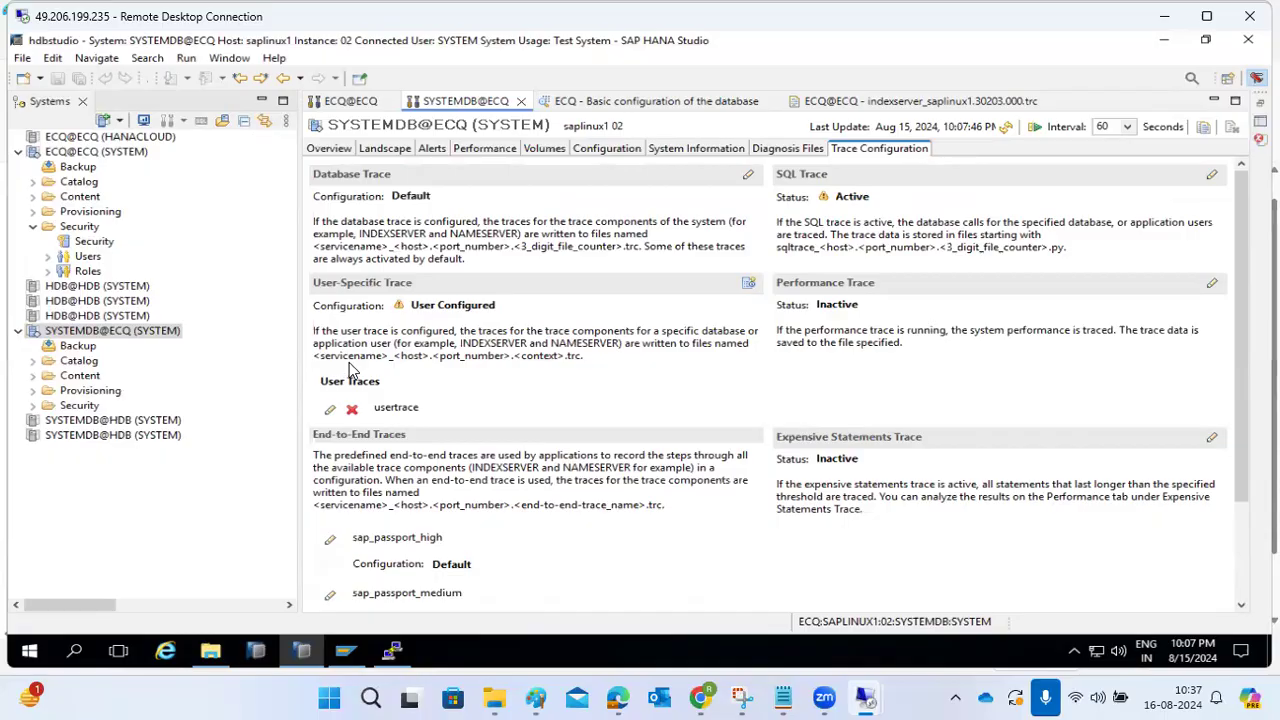
pyautogui.click(792, 149)
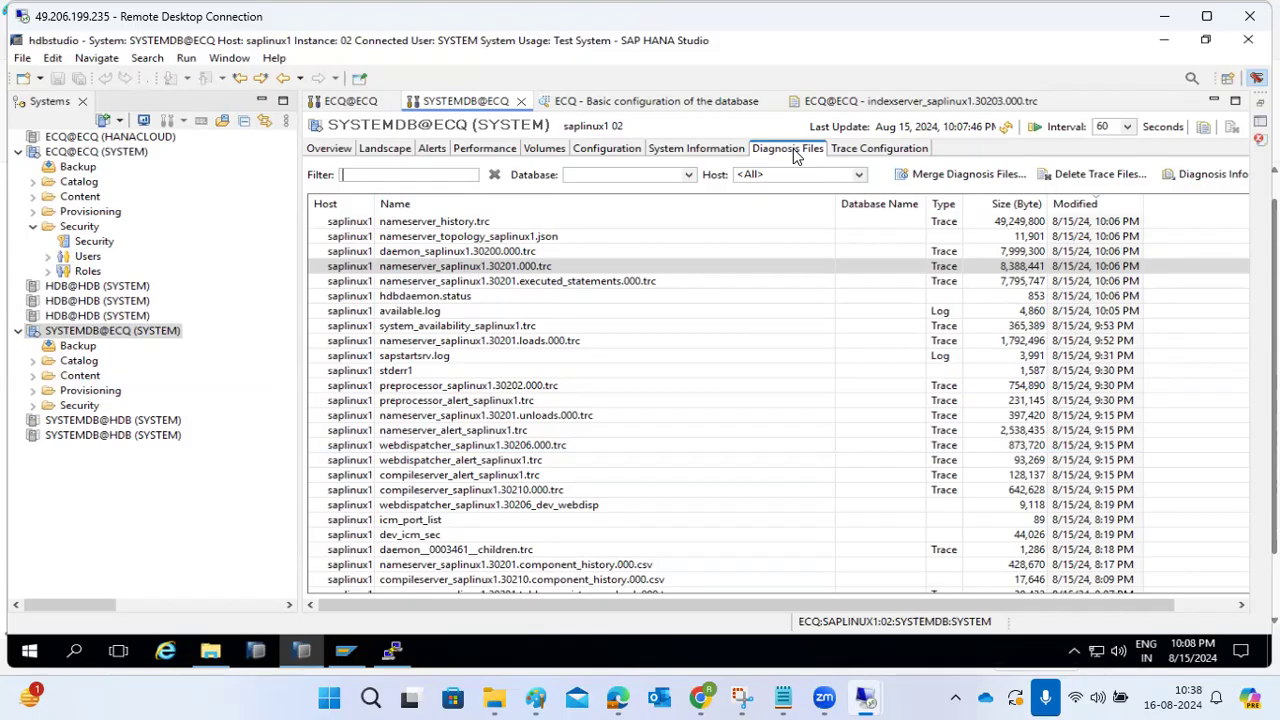
pyautogui.scroll(-10, 462, 385)
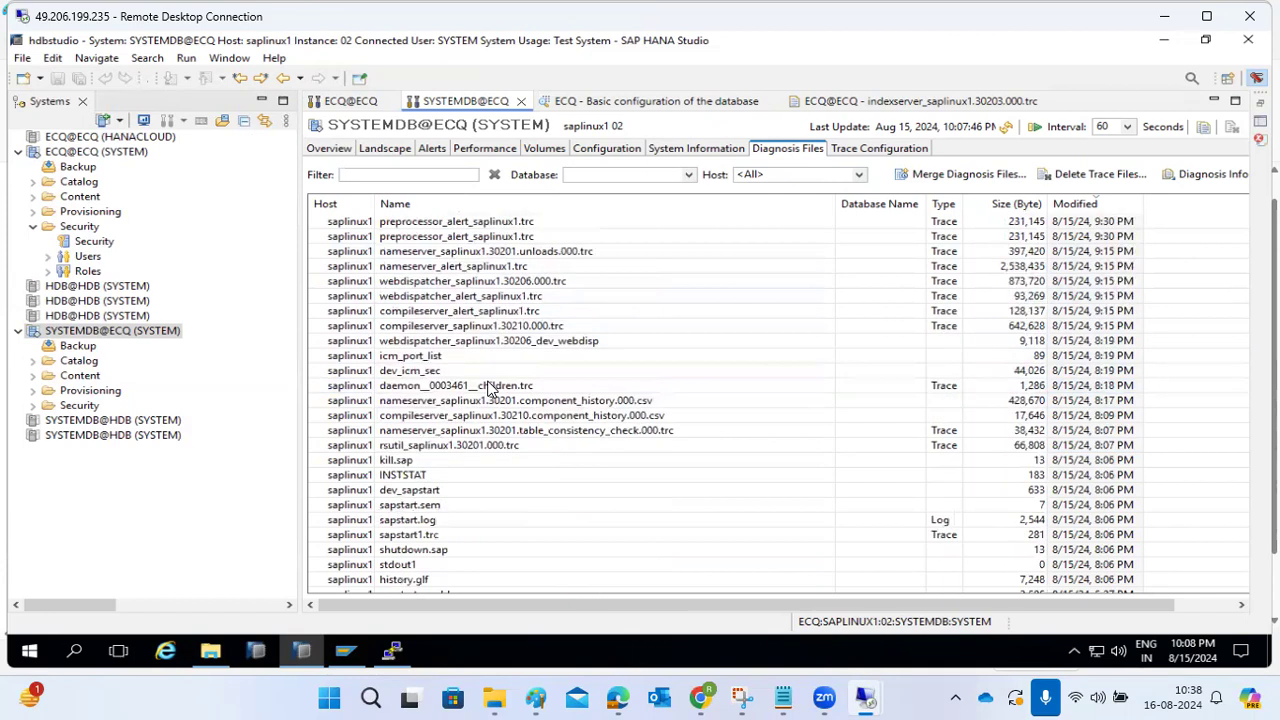
pyautogui.scroll(-6, 462, 390)
pyautogui.scroll(12, 462, 390)
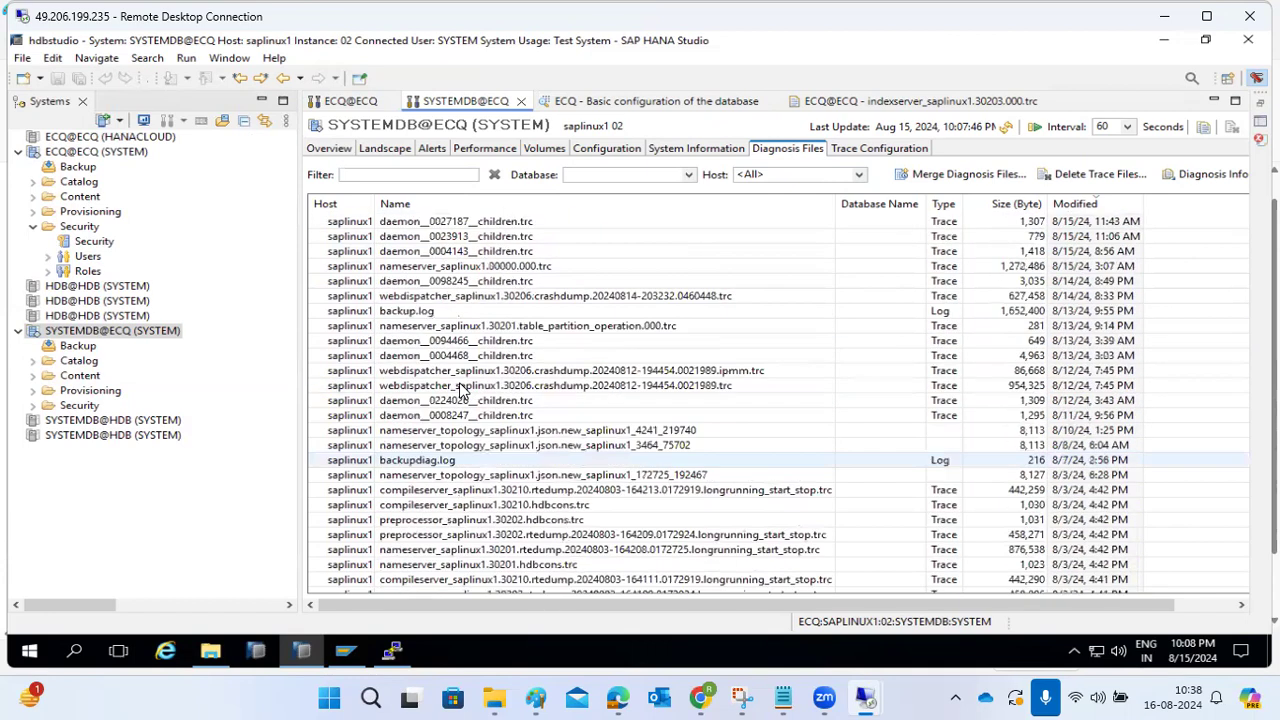
pyautogui.scroll(5, 462, 390)
# - Open daemon_saplinux1.30200.000.trc, bring up its download dialog without saving, and close the file
pyautogui.click(530, 281)
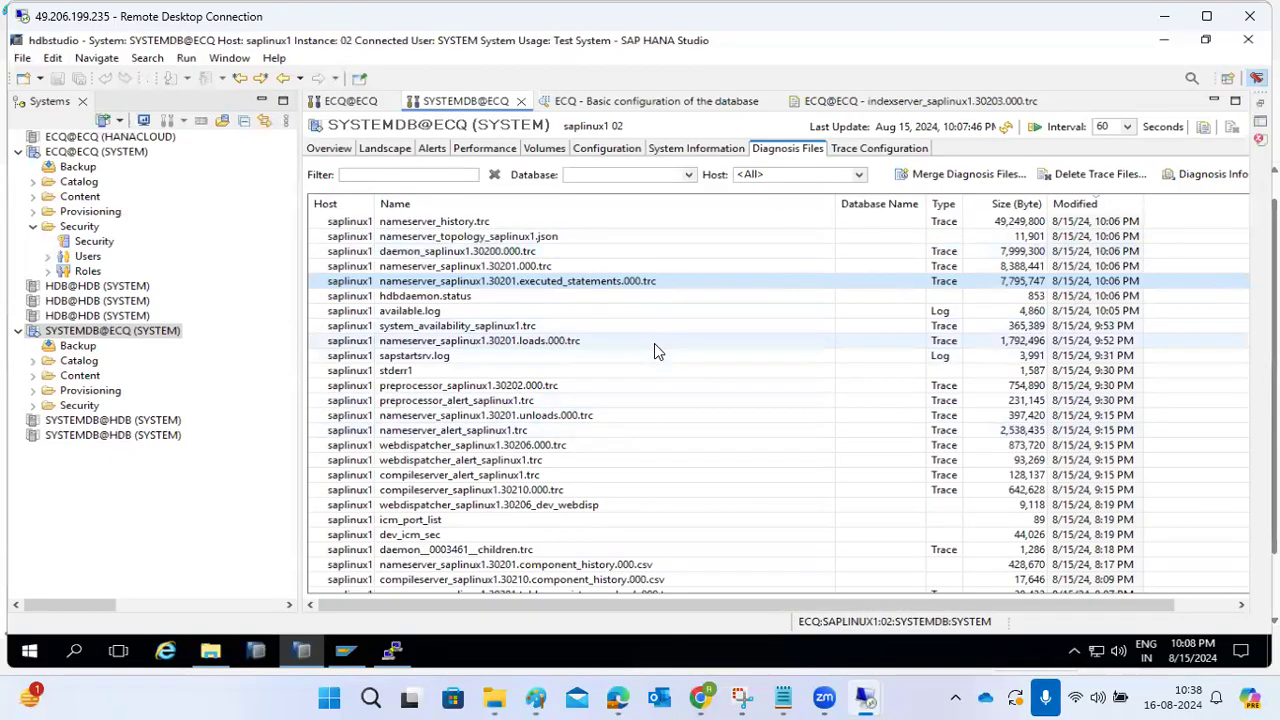
pyautogui.doubleClick(457, 251)
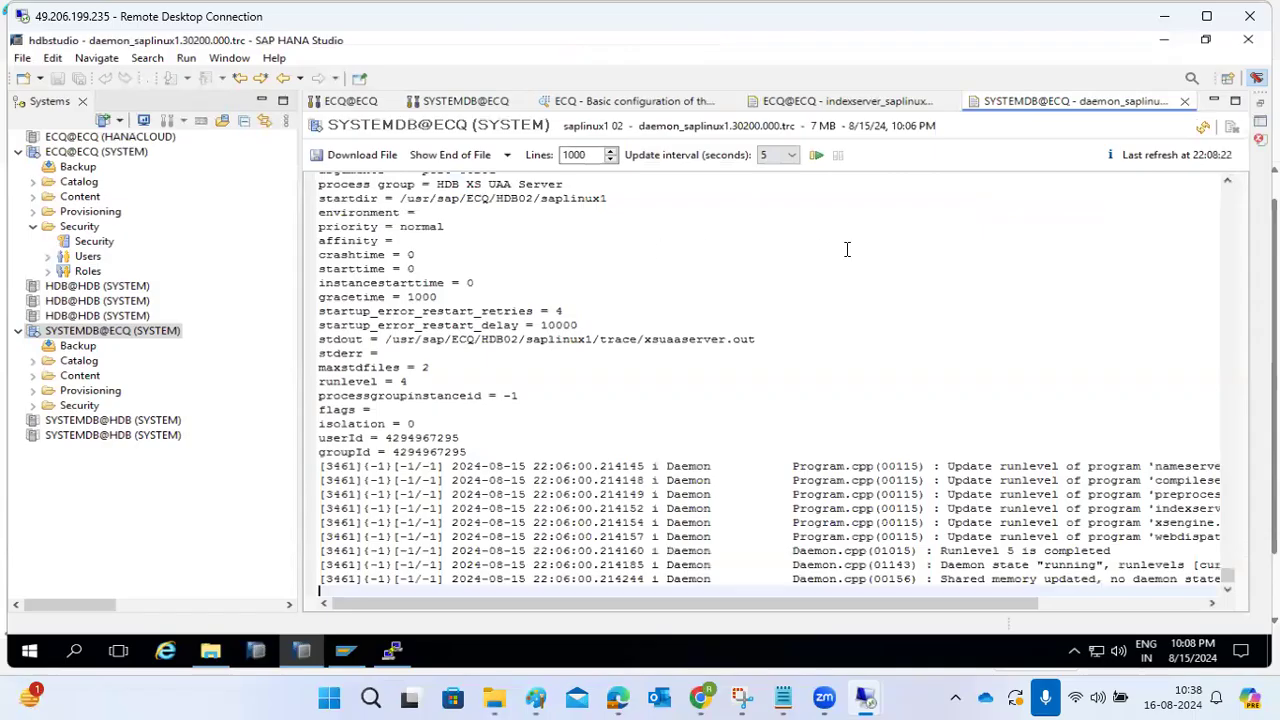
pyautogui.click(363, 162)
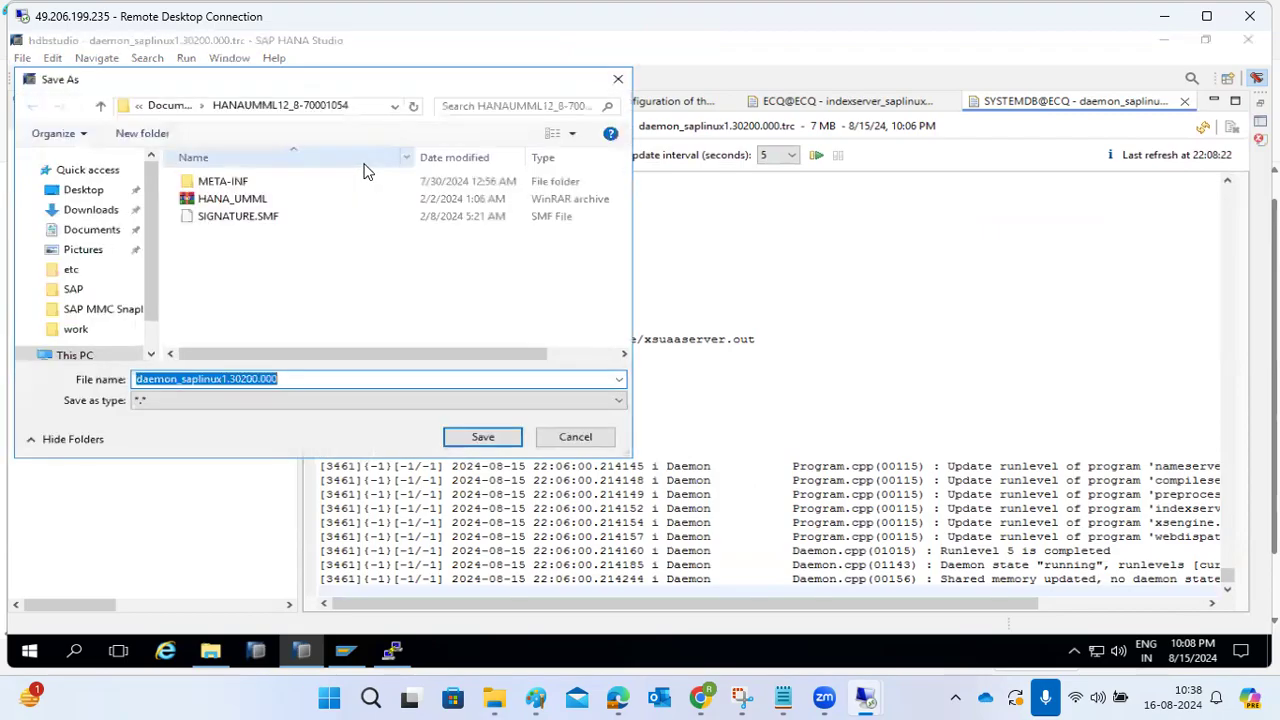
pyautogui.click(578, 436)
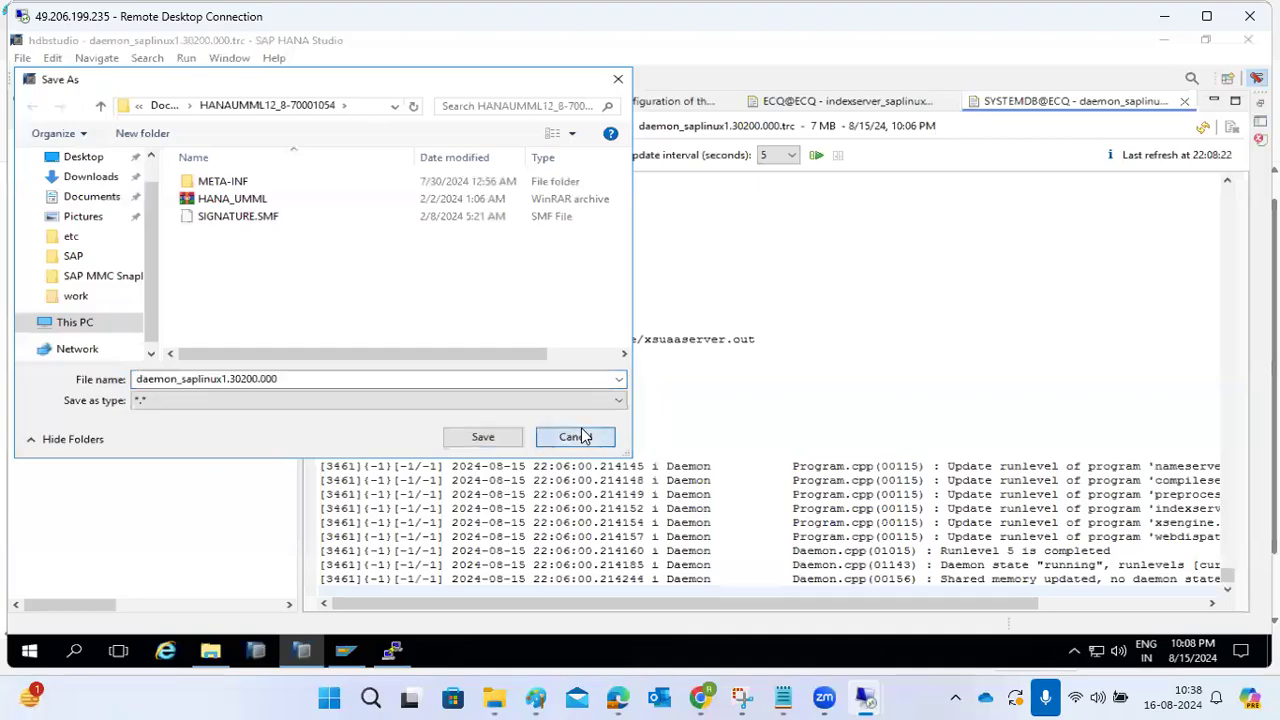
pyautogui.click(1184, 101)
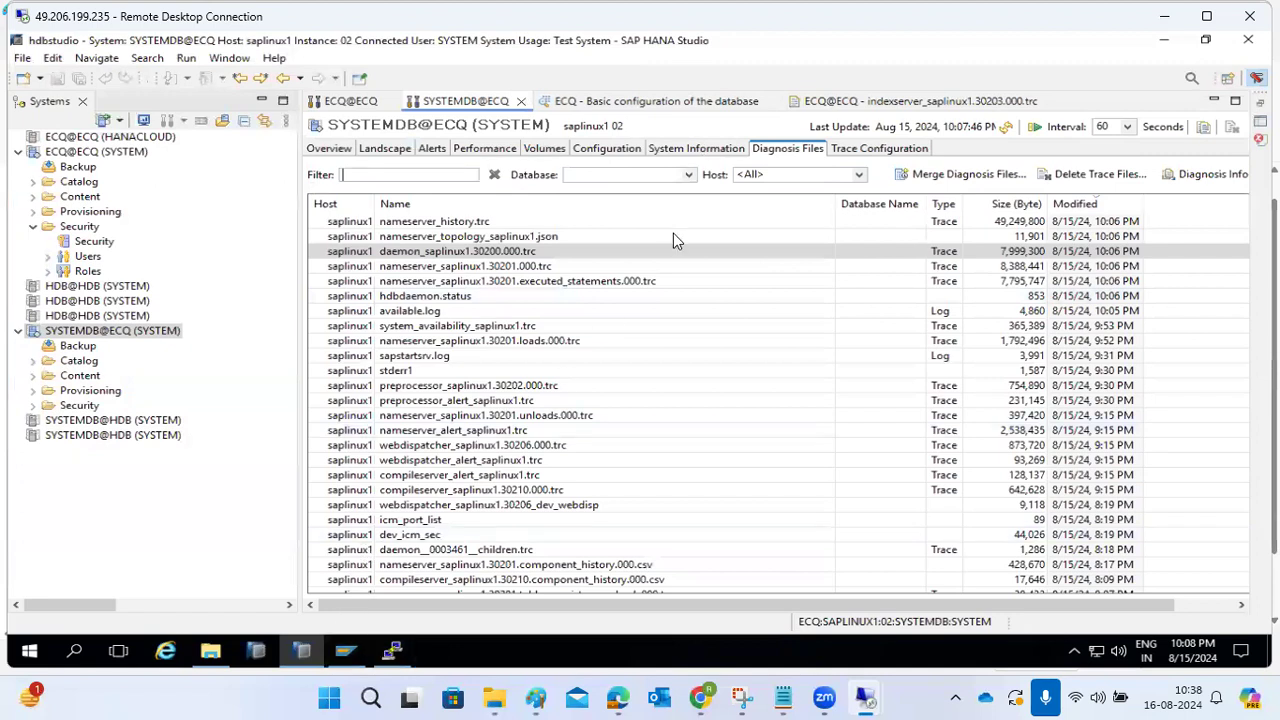
# - Set the SYSTEMDB@ECQ SQL trace status to Inactive
pyautogui.click(840, 155)
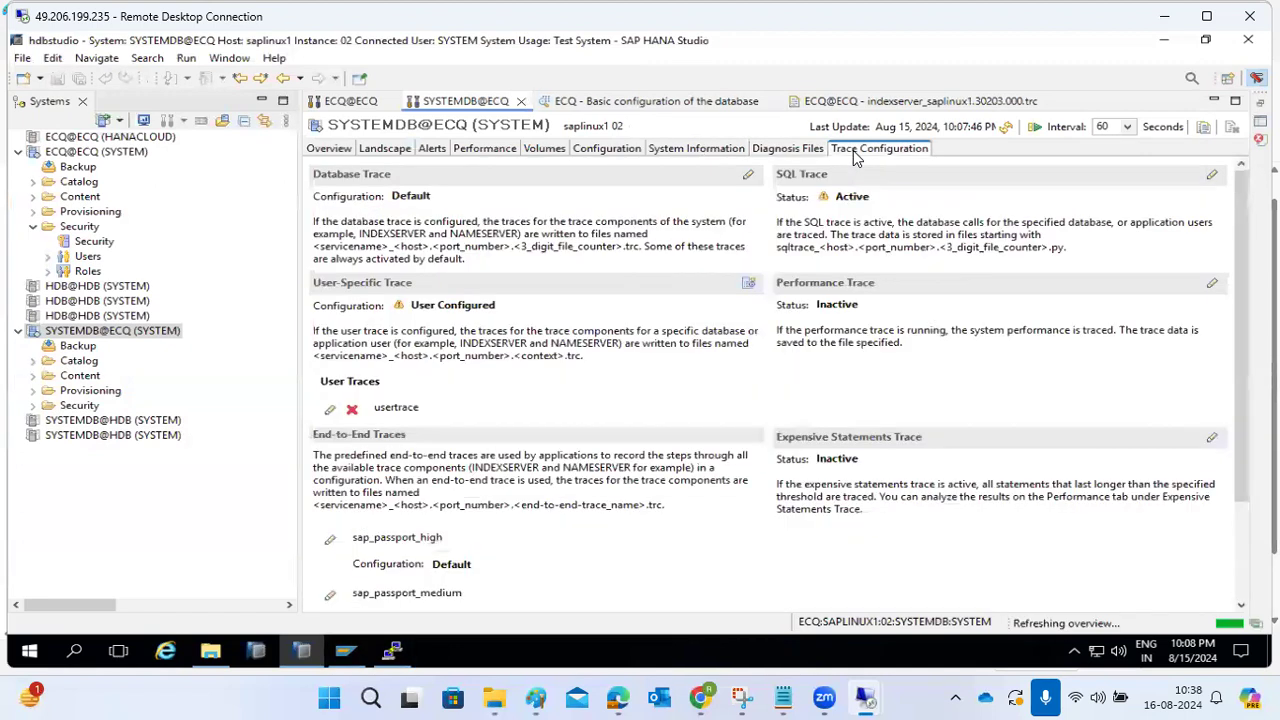
pyautogui.click(787, 149)
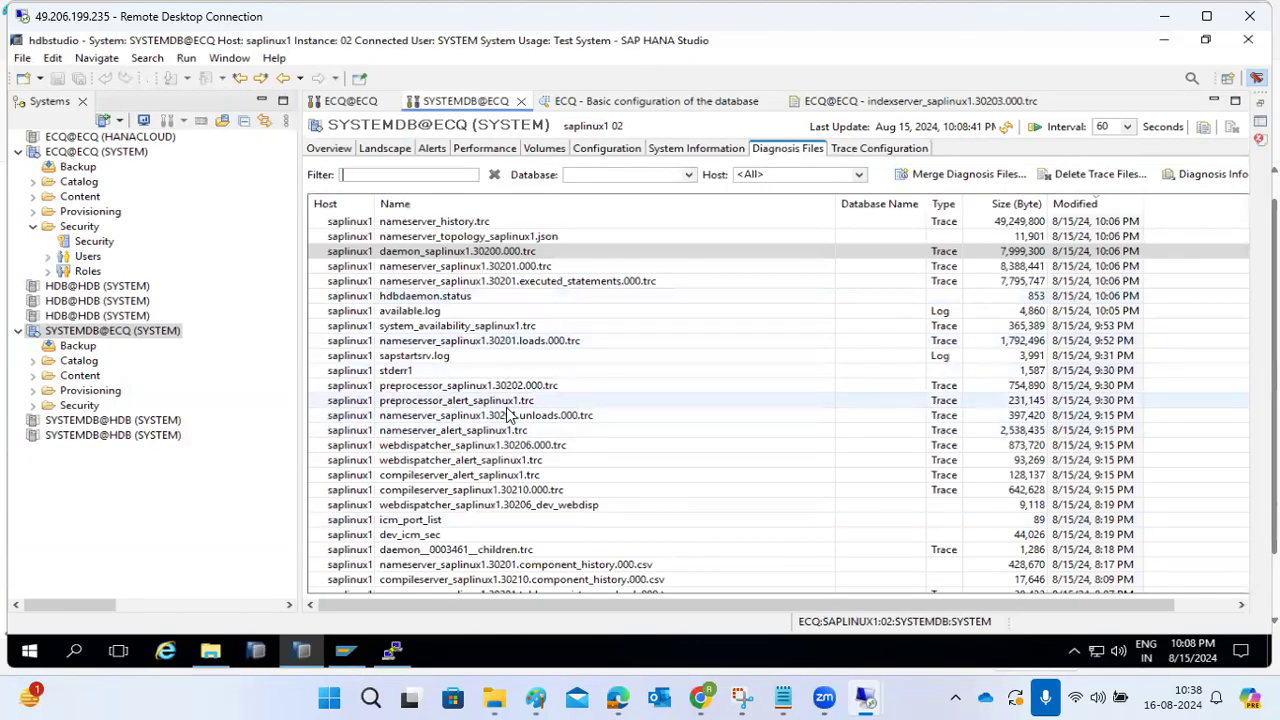
pyautogui.click(900, 150)
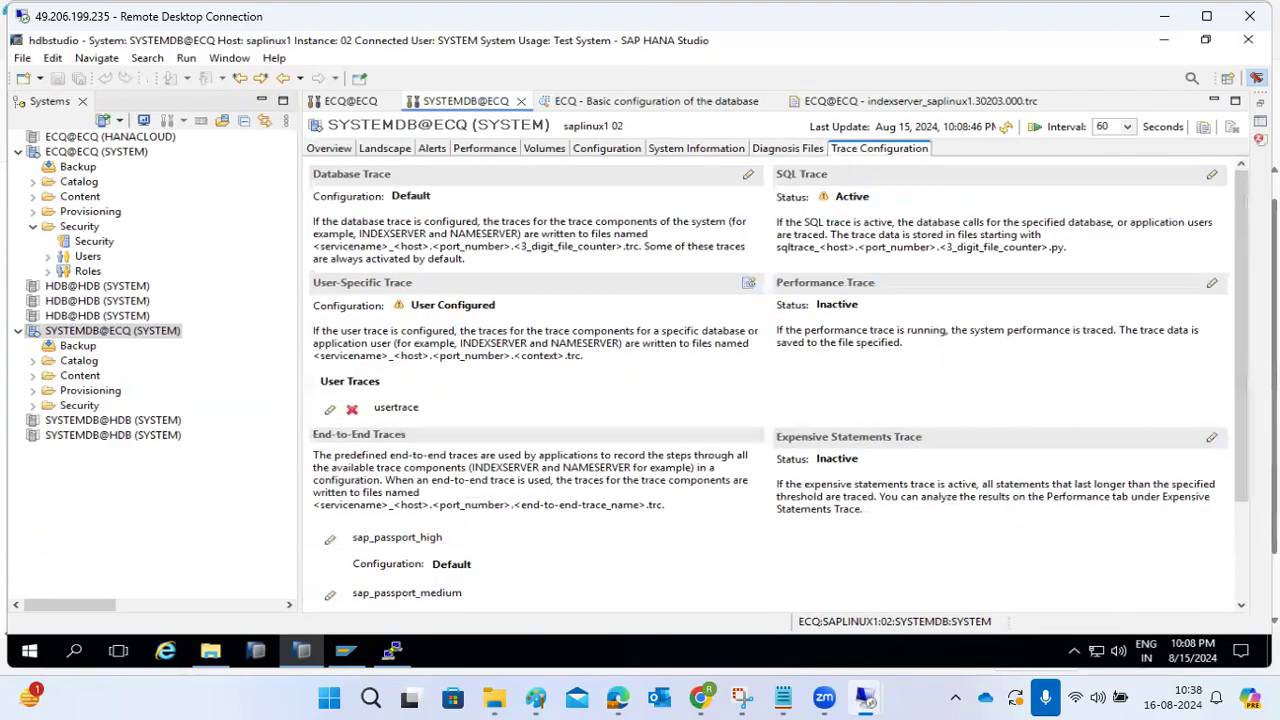
pyautogui.click(1211, 174)
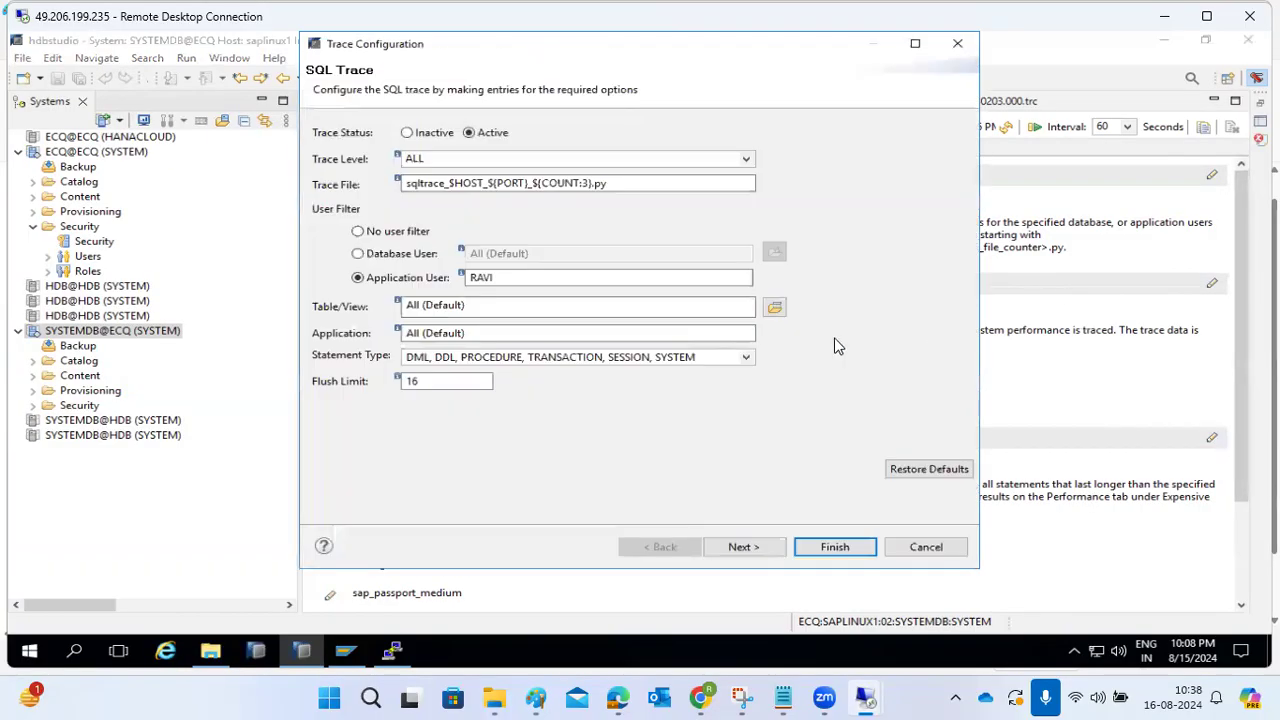
pyautogui.click(407, 132)
pyautogui.click(832, 546)
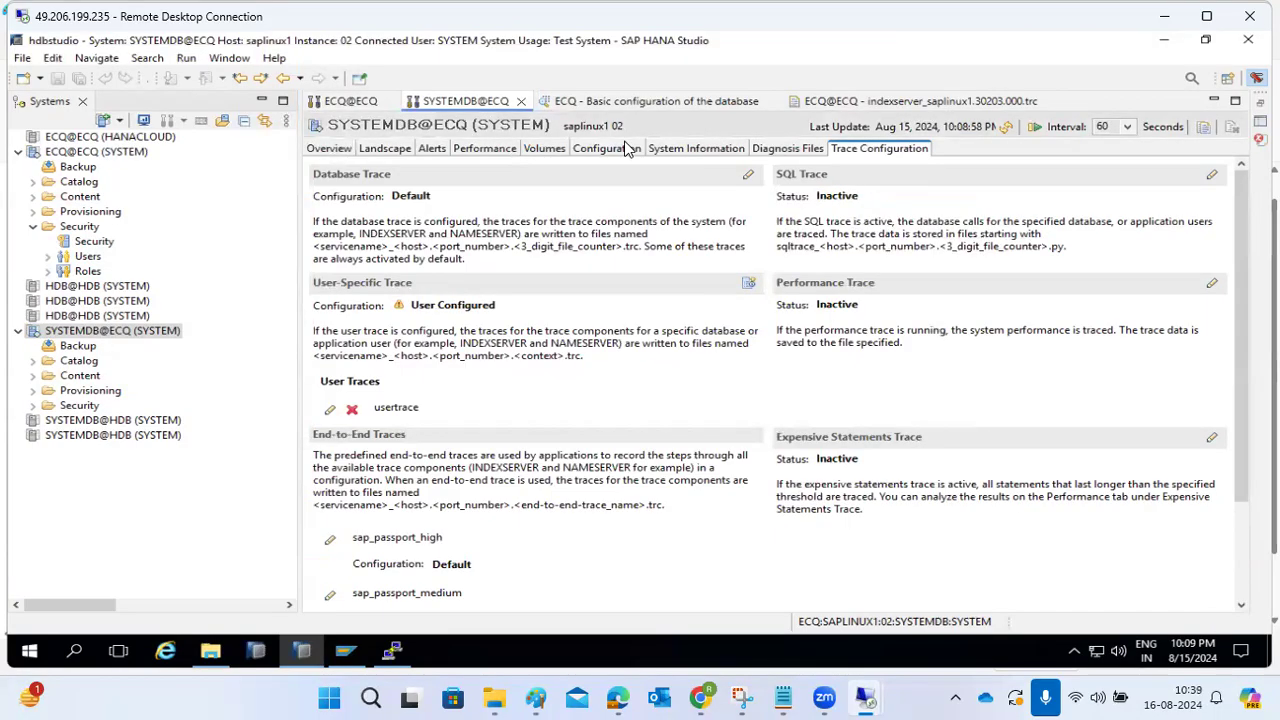
# - Refresh the ECQ@ECQ diagnosis files, examine the logged ALTER SYSTEM statements in indexserver_saplinux1.30203.executed_statements.000.trc, and close the file
pyautogui.click(342, 101)
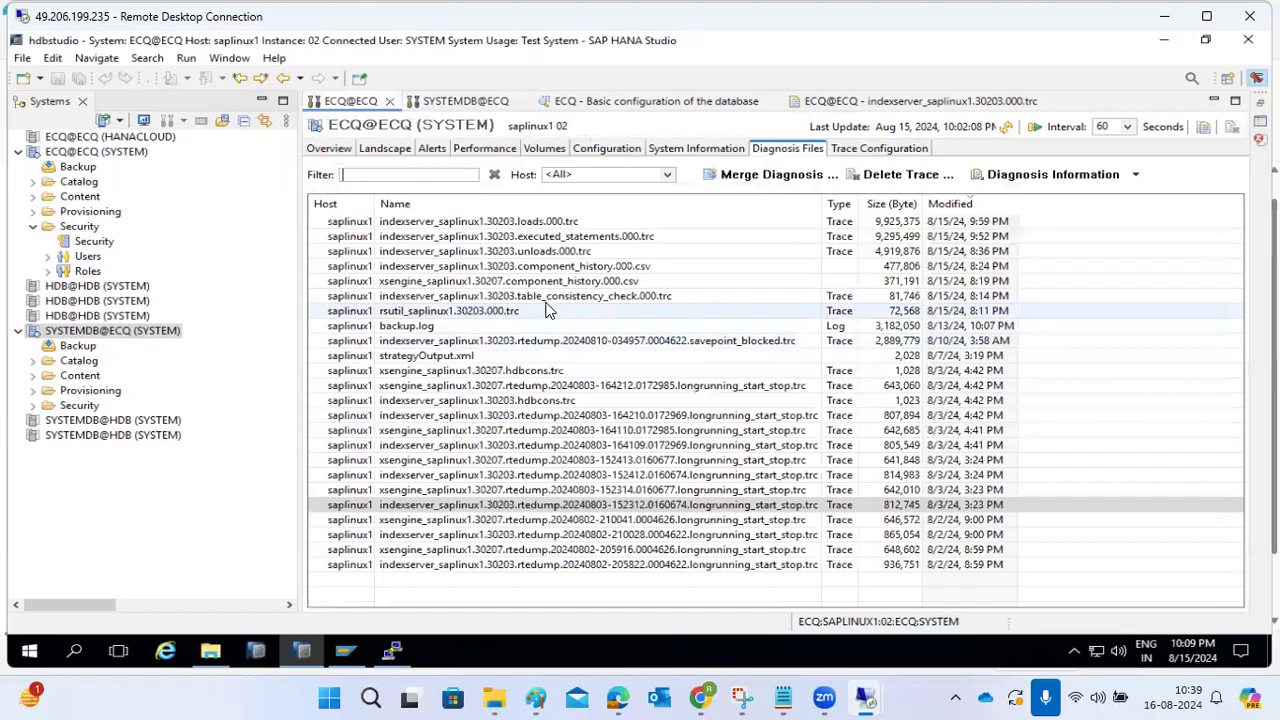
pyautogui.click(1006, 128)
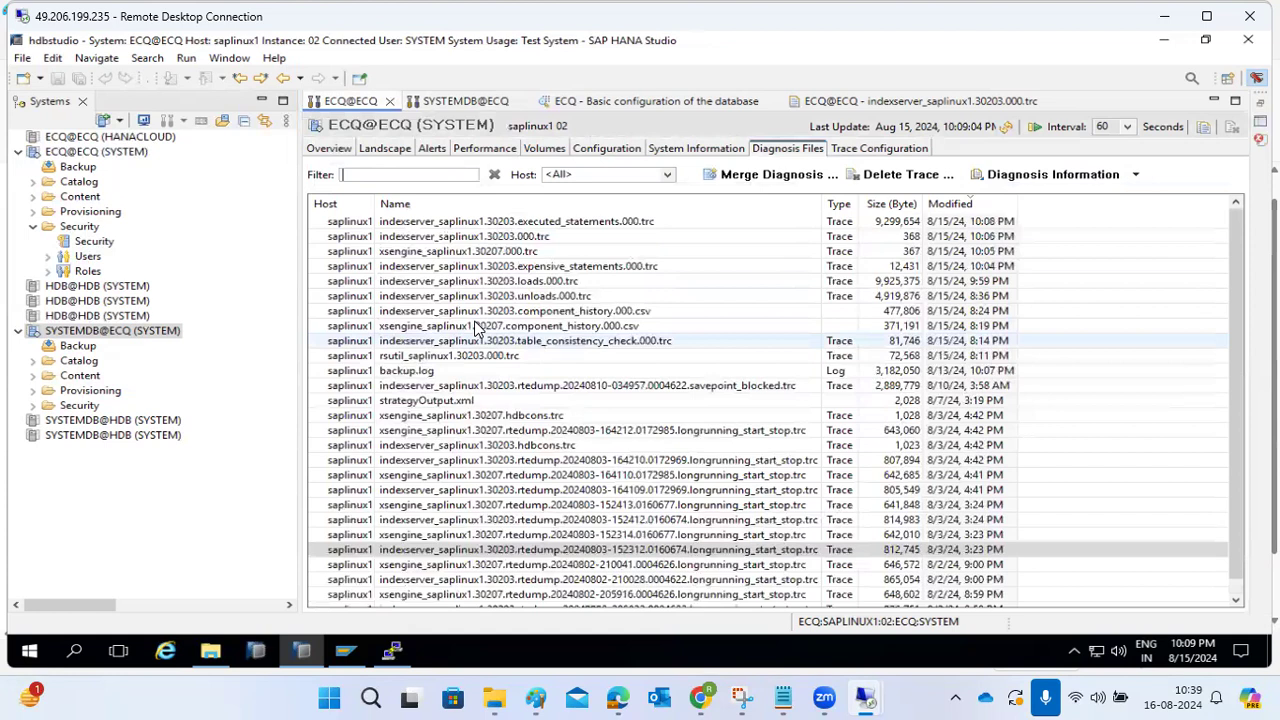
pyautogui.doubleClick(524, 225)
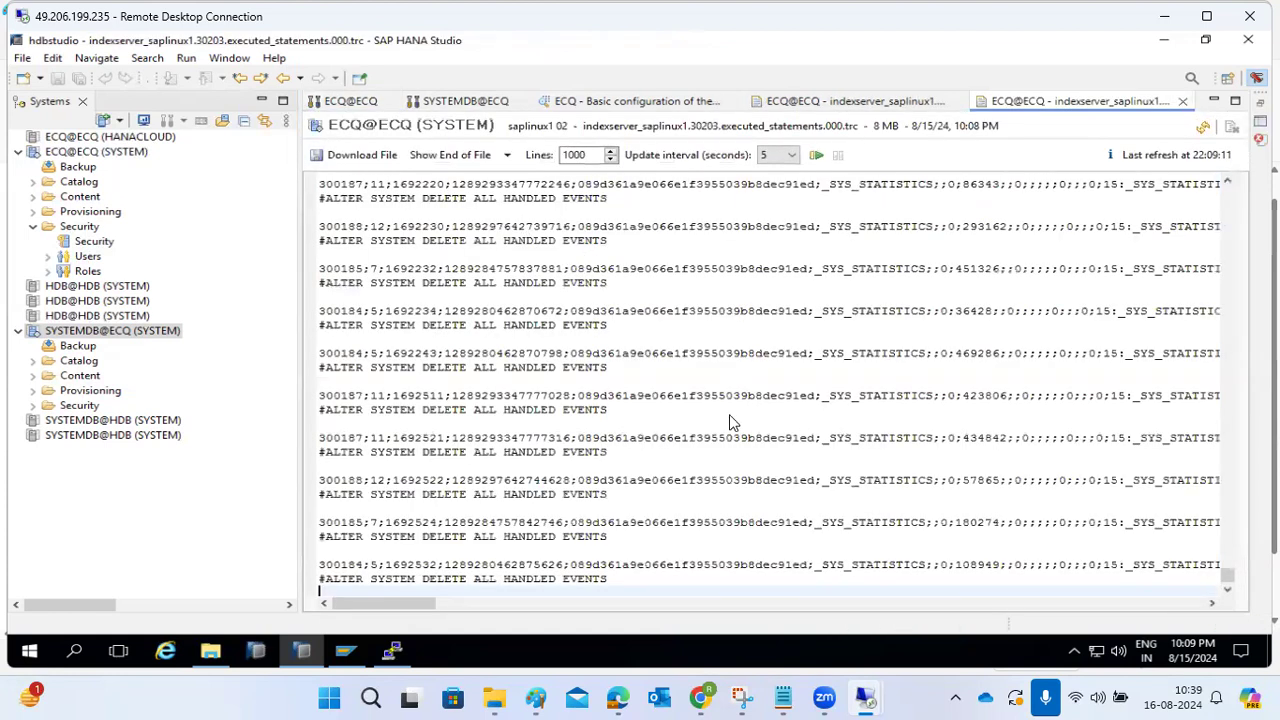
pyautogui.scroll(7, 730, 422)
pyautogui.moveTo(835, 352); pyautogui.dragTo(875, 436)
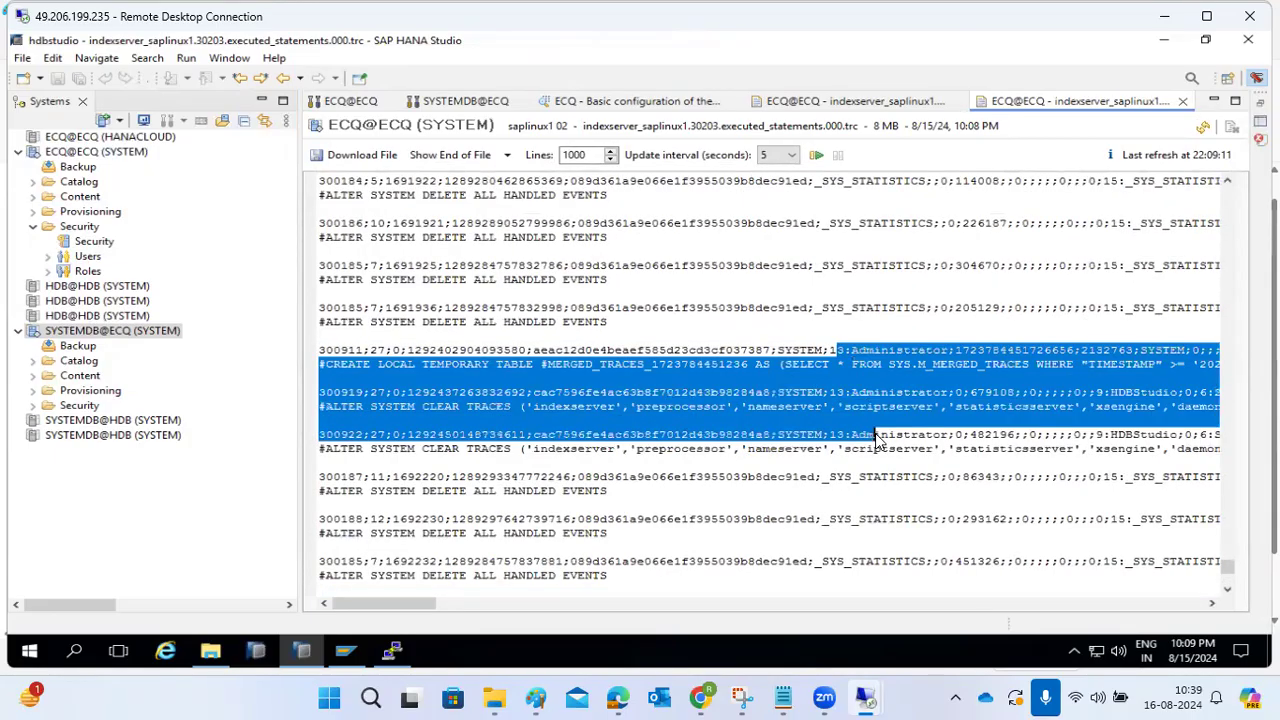
pyautogui.click(729, 401)
pyautogui.scroll(5, 704, 405)
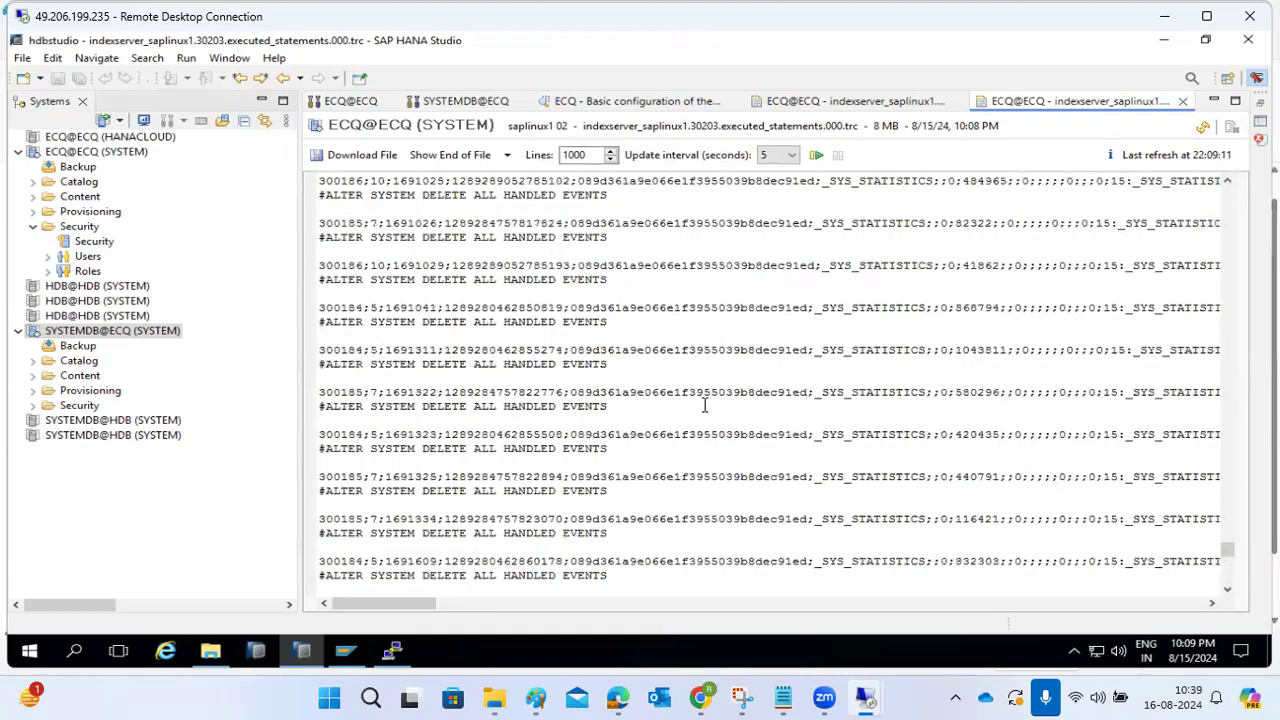
pyautogui.scroll(5, 708, 403)
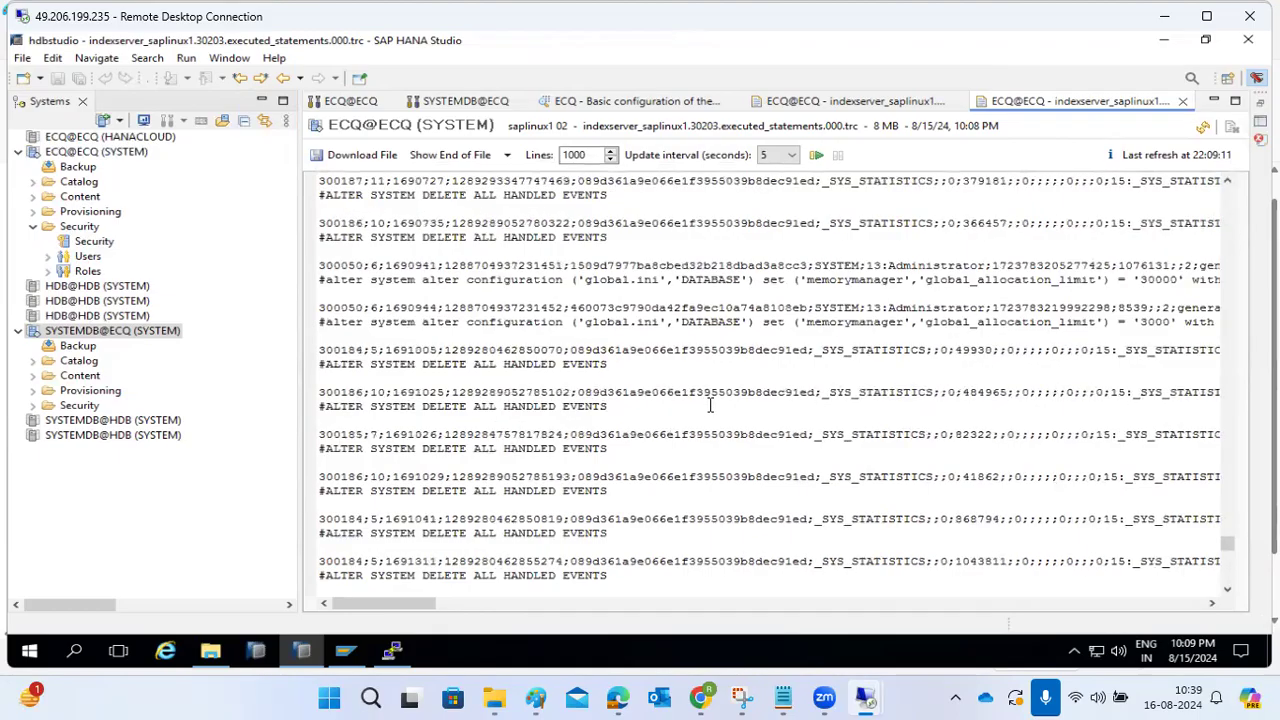
pyautogui.click(1191, 102)
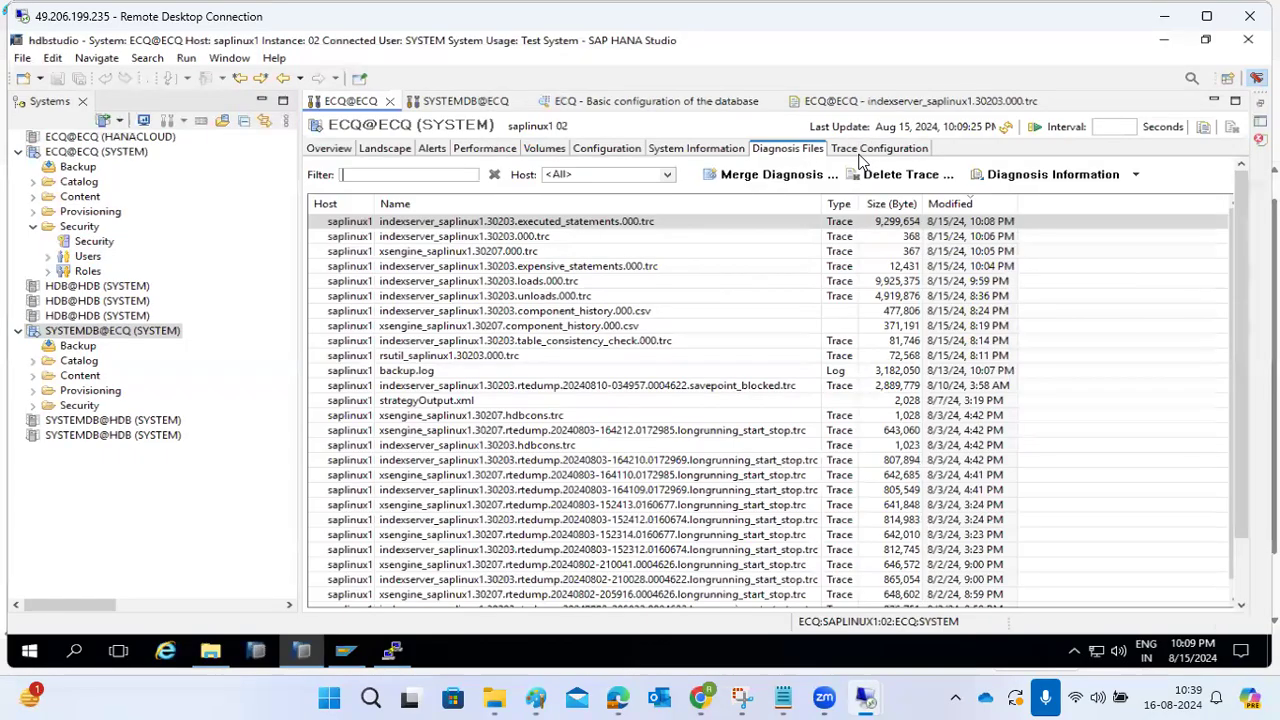
# - Check the ECQ@ECQ trace configuration and system information list, and return to the diagnosis files
pyautogui.click(858, 153)
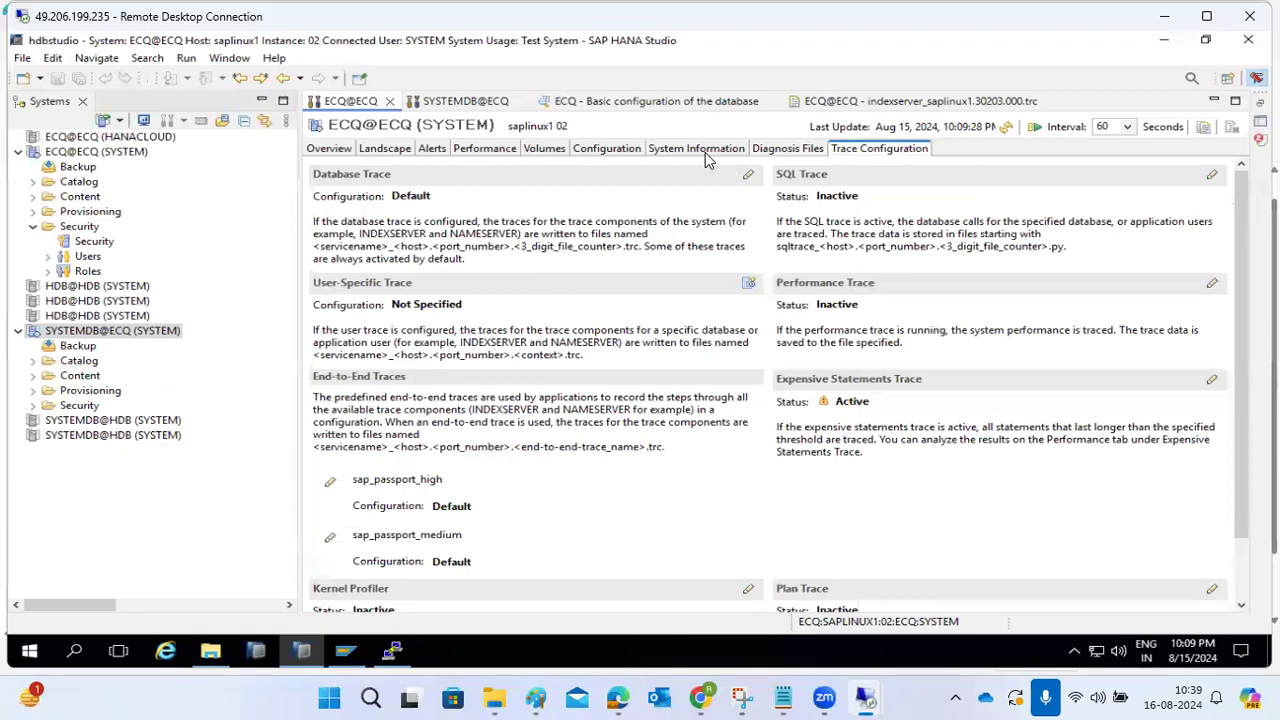
pyautogui.click(707, 160)
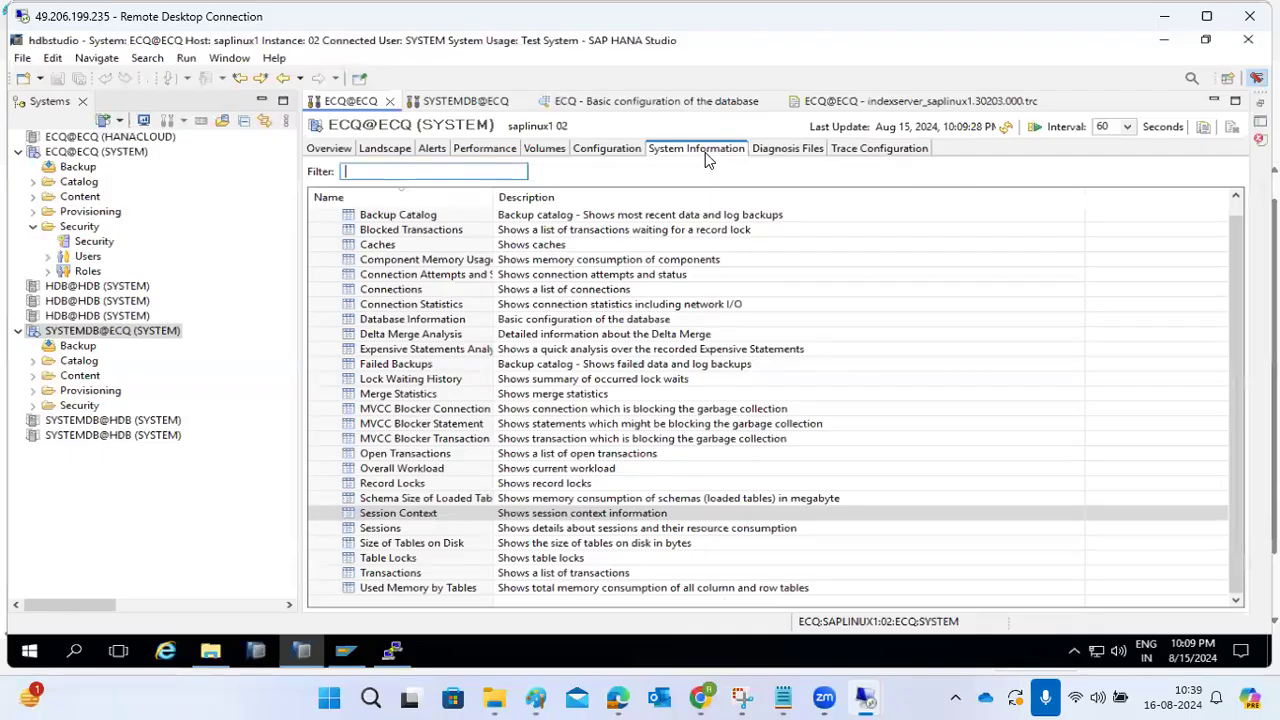
pyautogui.click(768, 150)
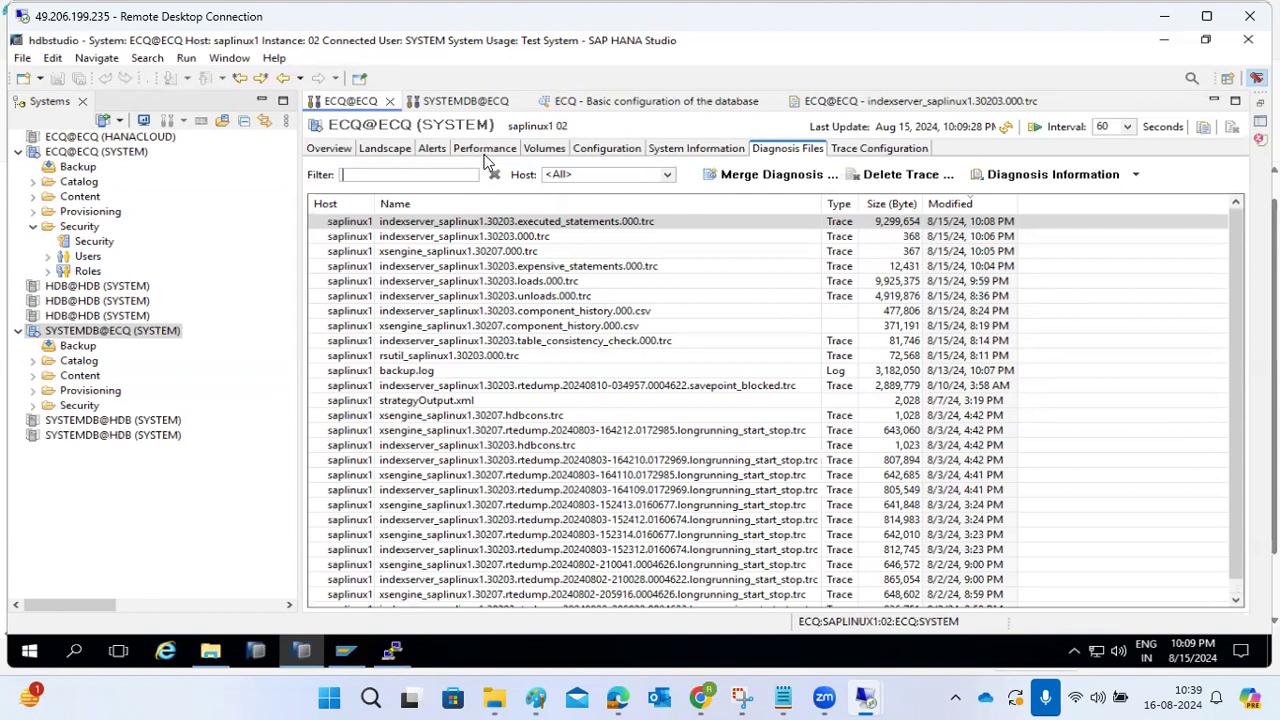
# - Review the ECQ@ECQ overview, landscape services, alerts and performance sessions, and return to the diagnosis files
pyautogui.click(336, 149)
pyautogui.click(383, 149)
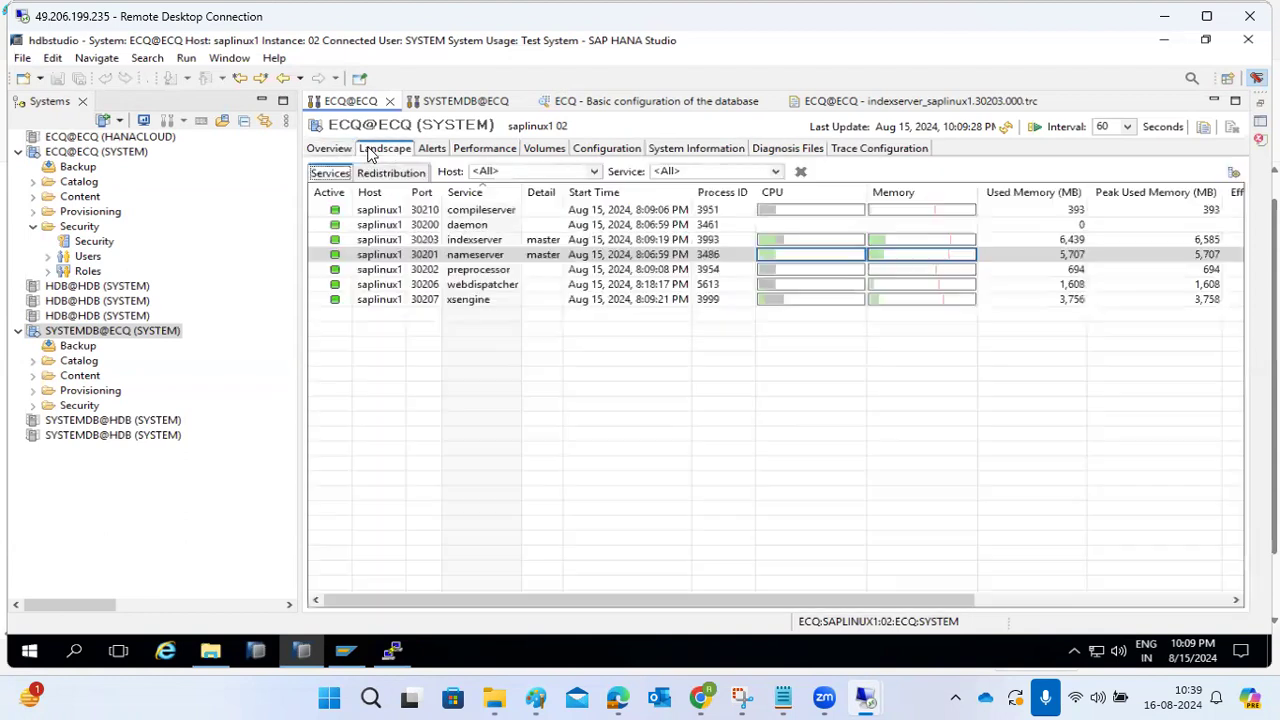
pyautogui.click(432, 149)
pyautogui.click(466, 149)
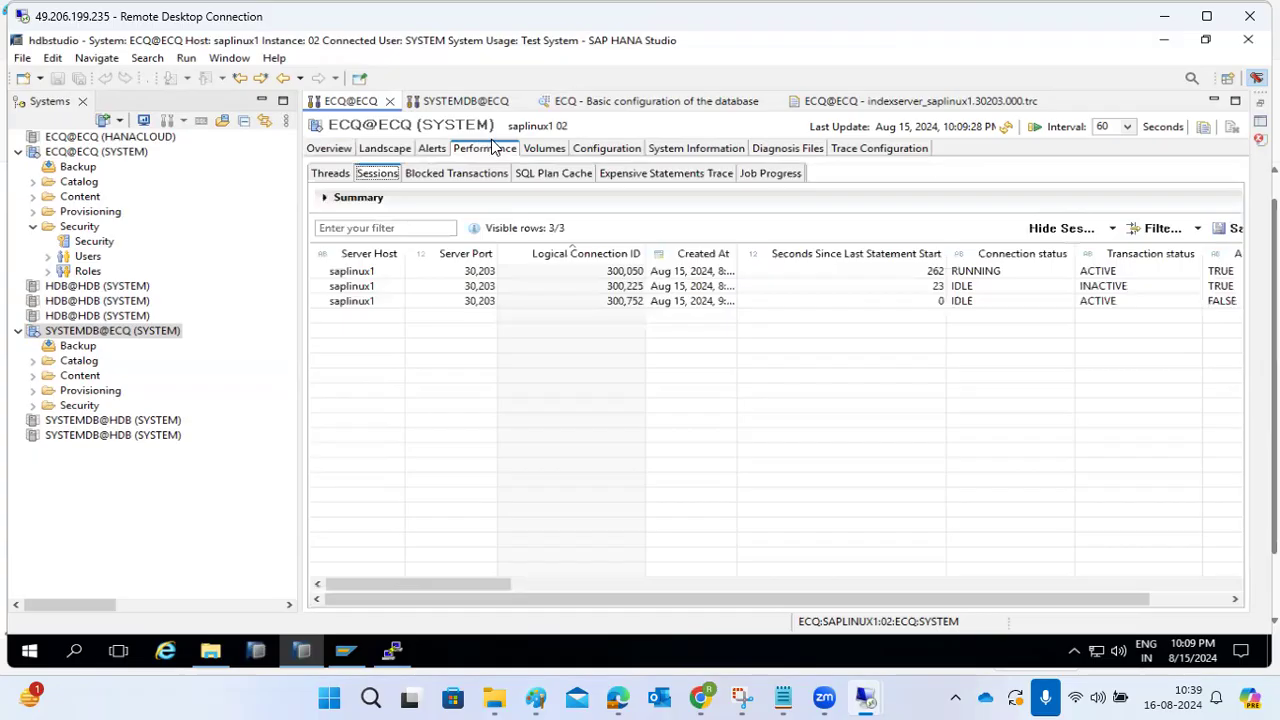
pyautogui.click(756, 149)
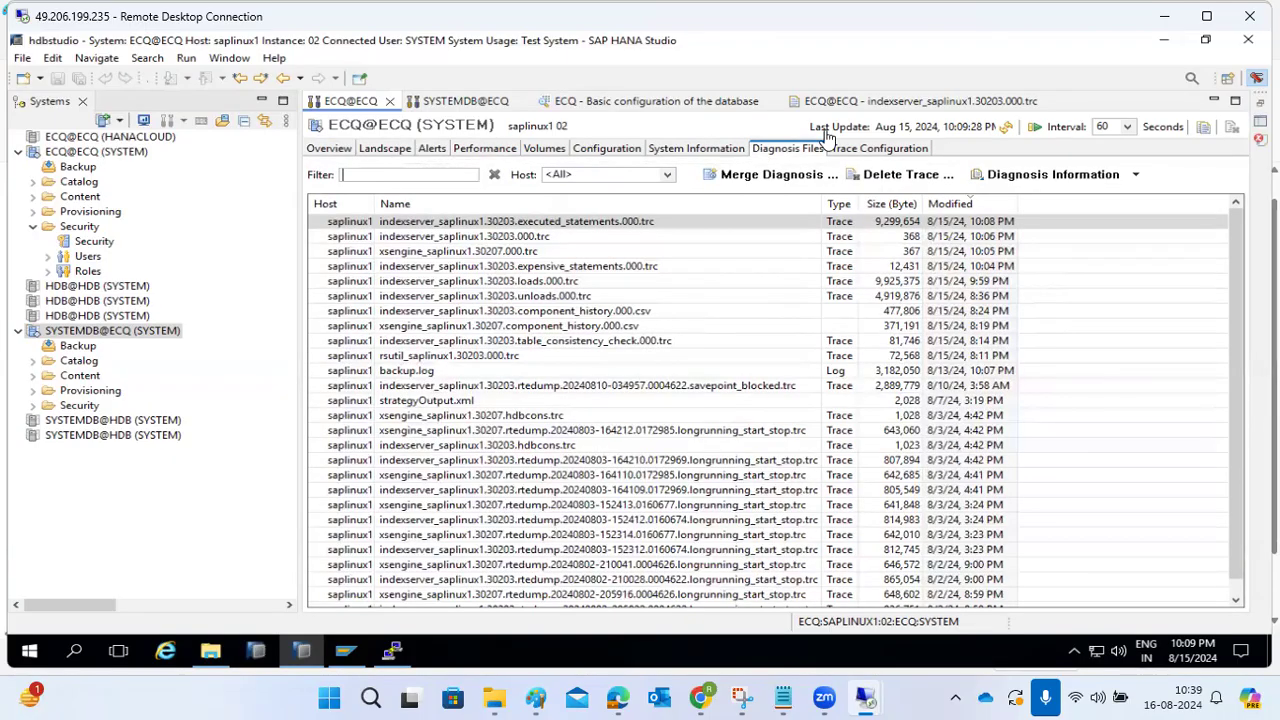
pyautogui.click(772, 153)
# - Check the current ECQ@ECQ alerts, and refresh the landscape services and the system overview
pyautogui.click(430, 149)
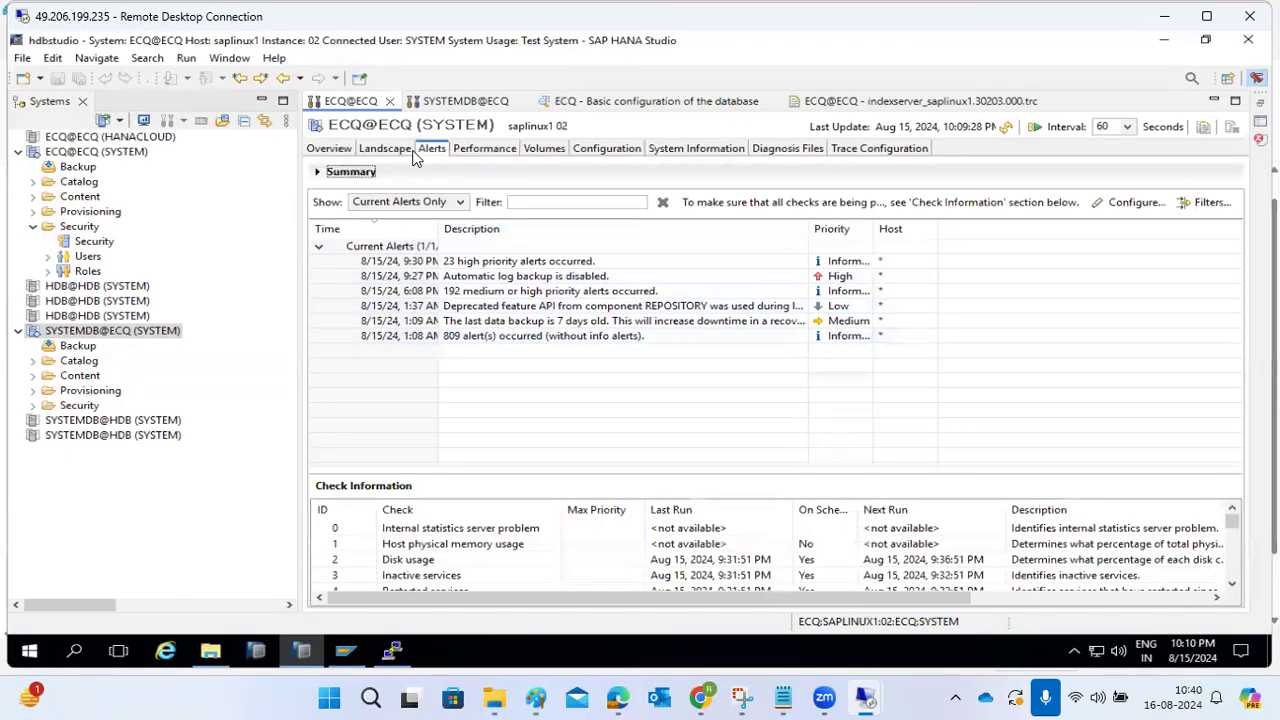
pyautogui.click(400, 150)
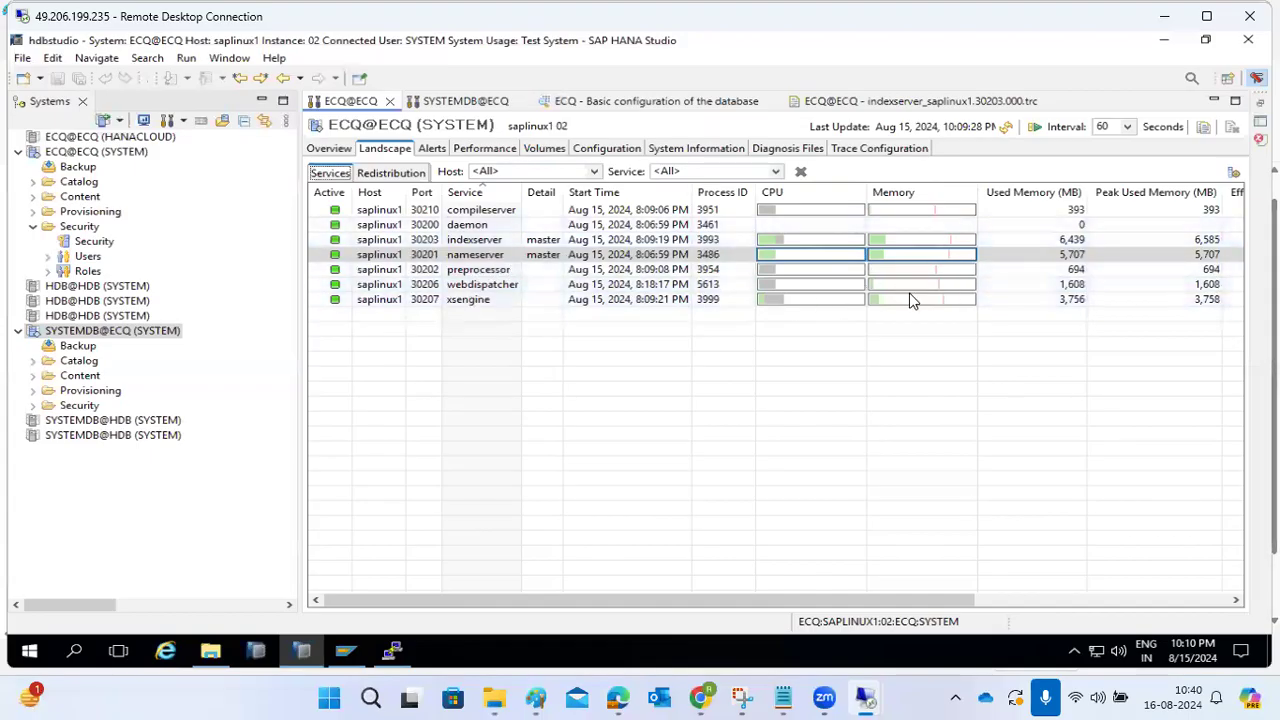
pyautogui.click(1005, 131)
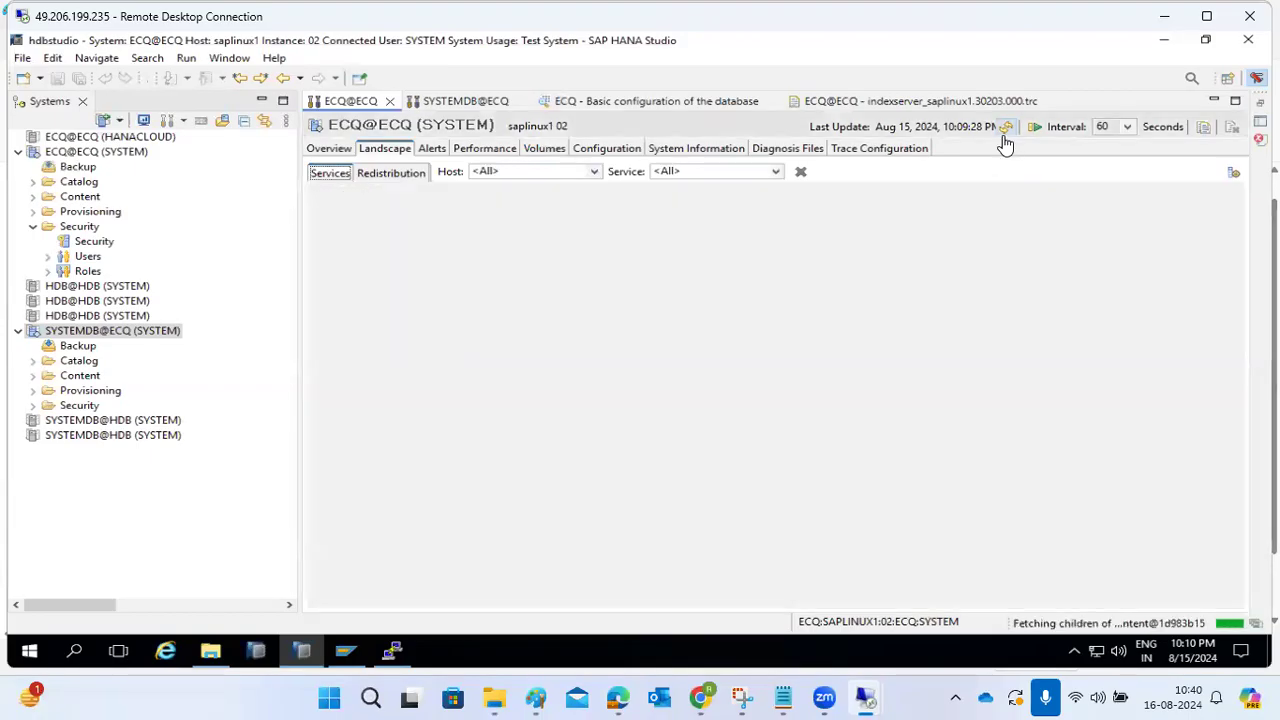
pyautogui.click(343, 149)
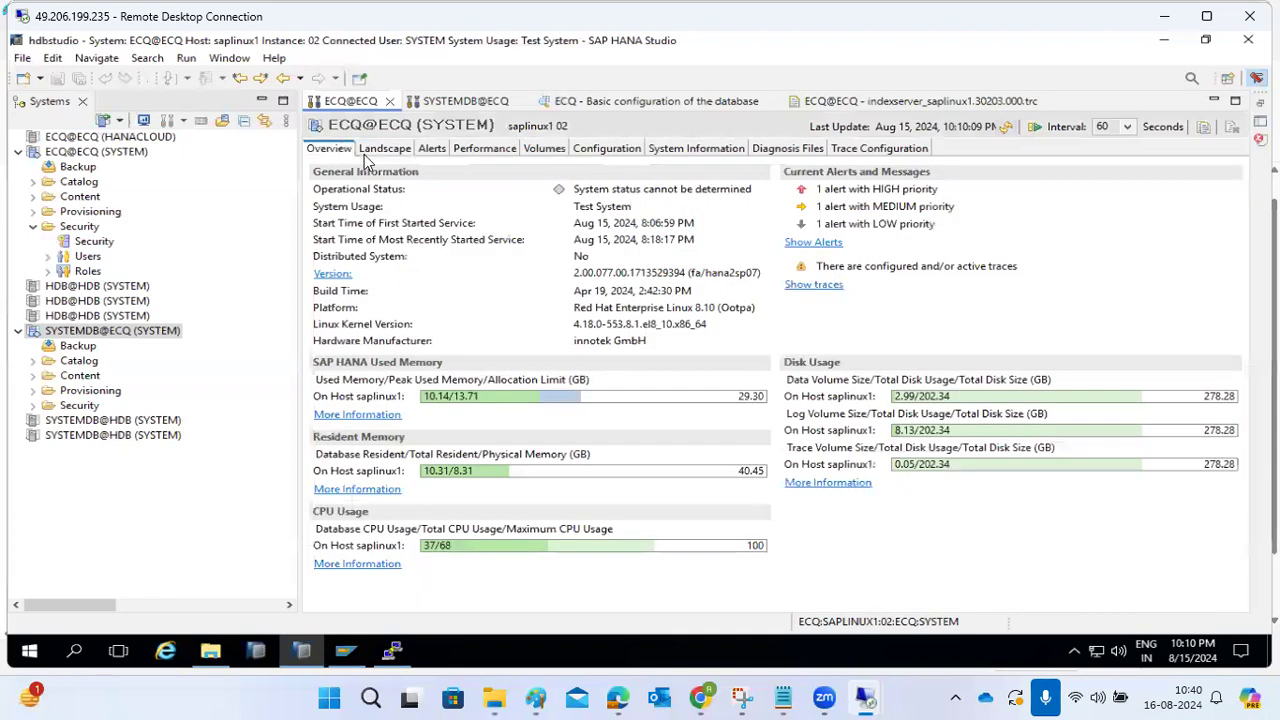
pyautogui.click(1007, 131)
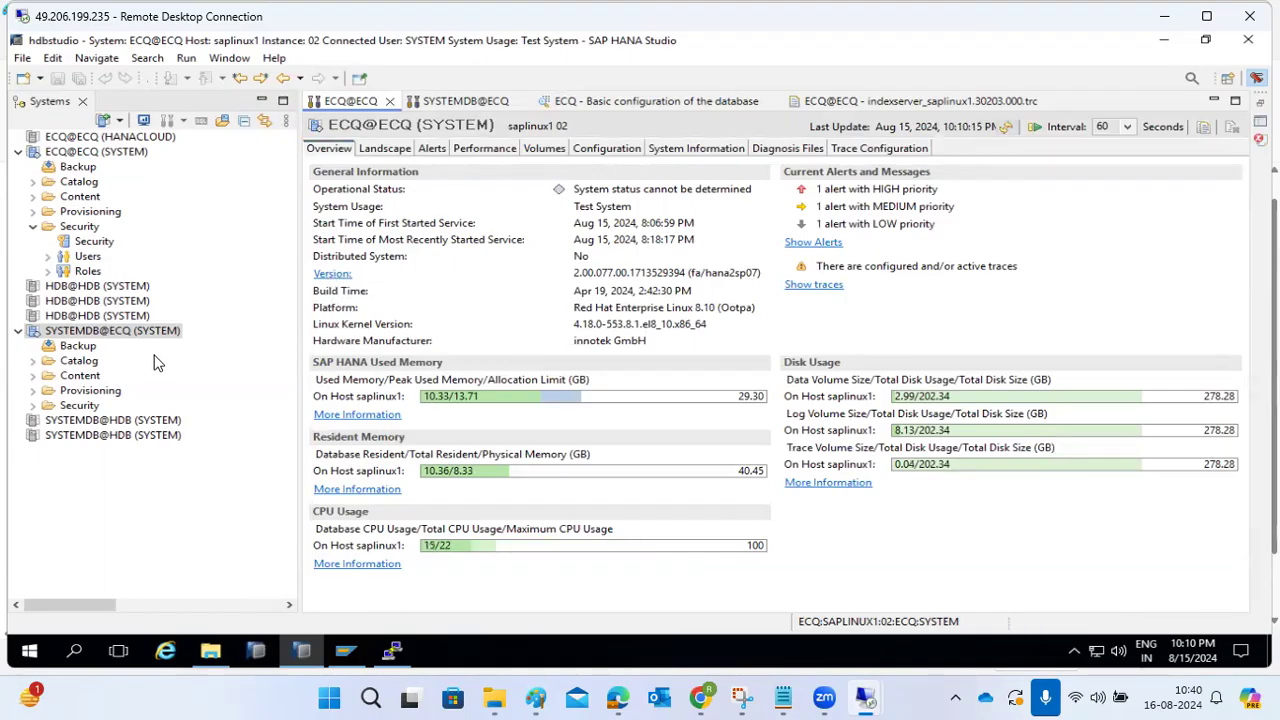
# - Look over the Configuration and Monitoring commands for SYSTEMDB@ECQ, and highlight part of the traces notice in the ECQ@ECQ overview
pyautogui.rightClick(98, 338)
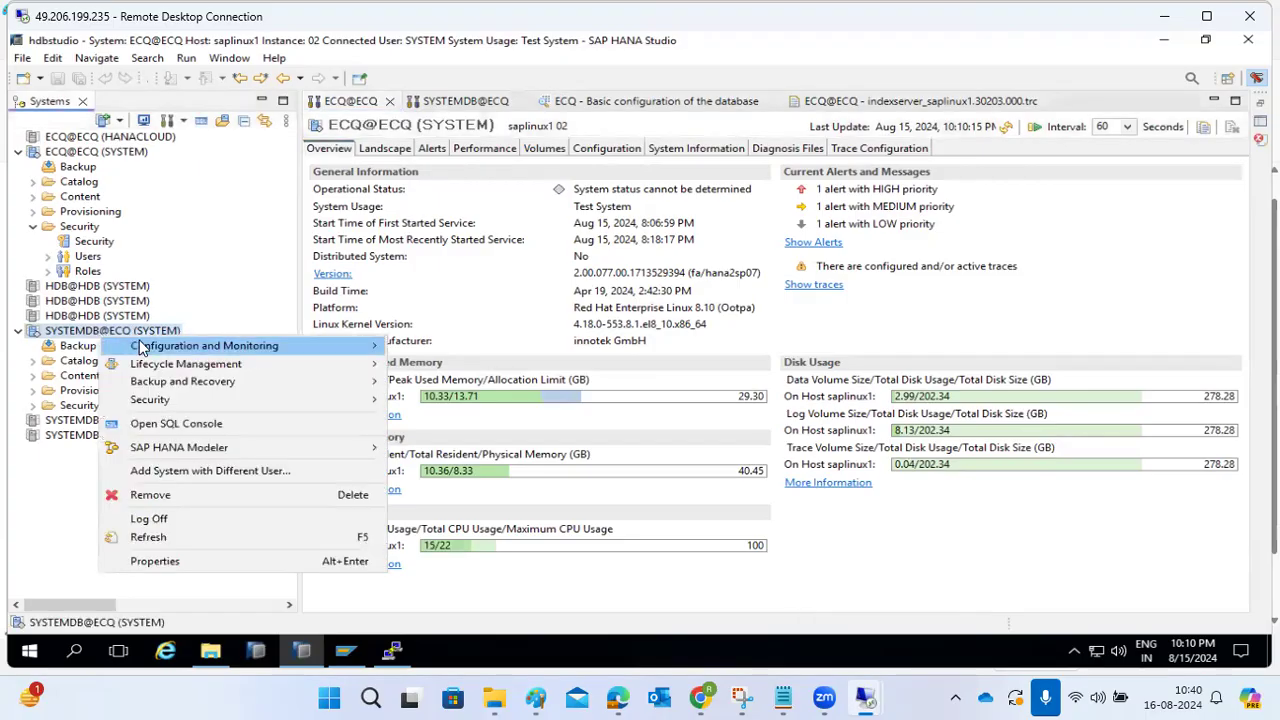
pyautogui.moveTo(178, 347)
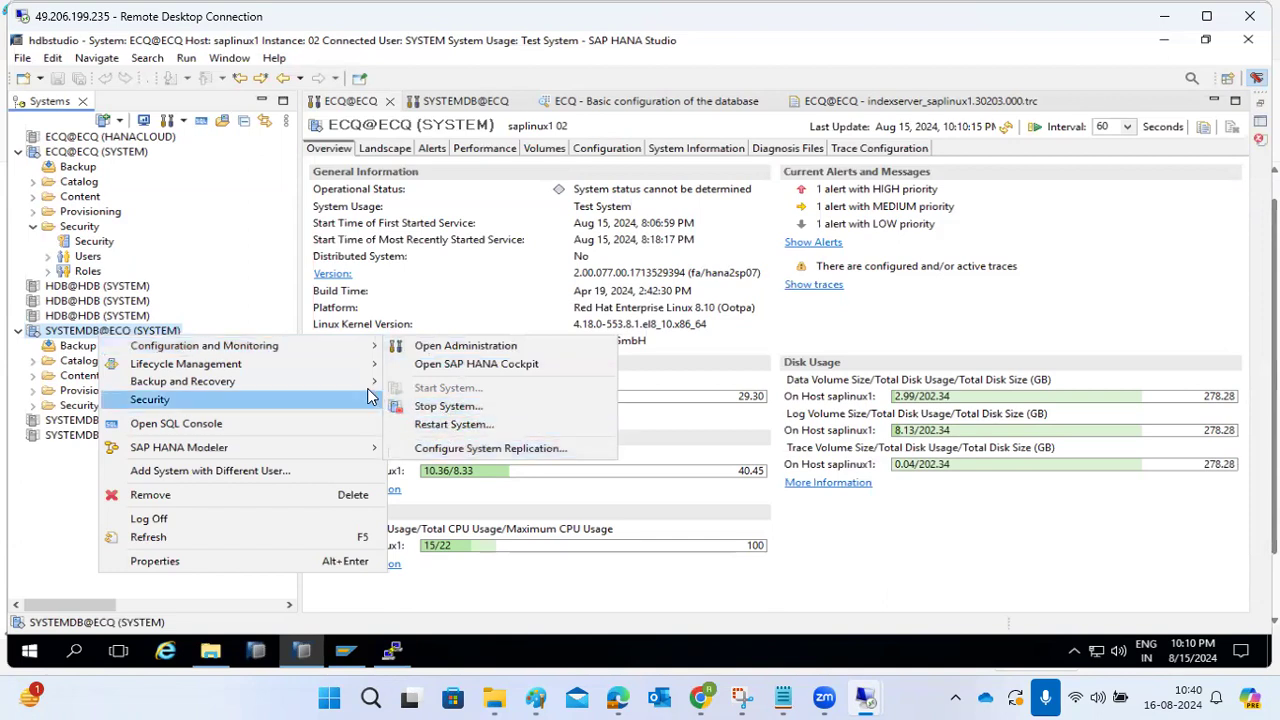
pyautogui.moveTo(297, 364)
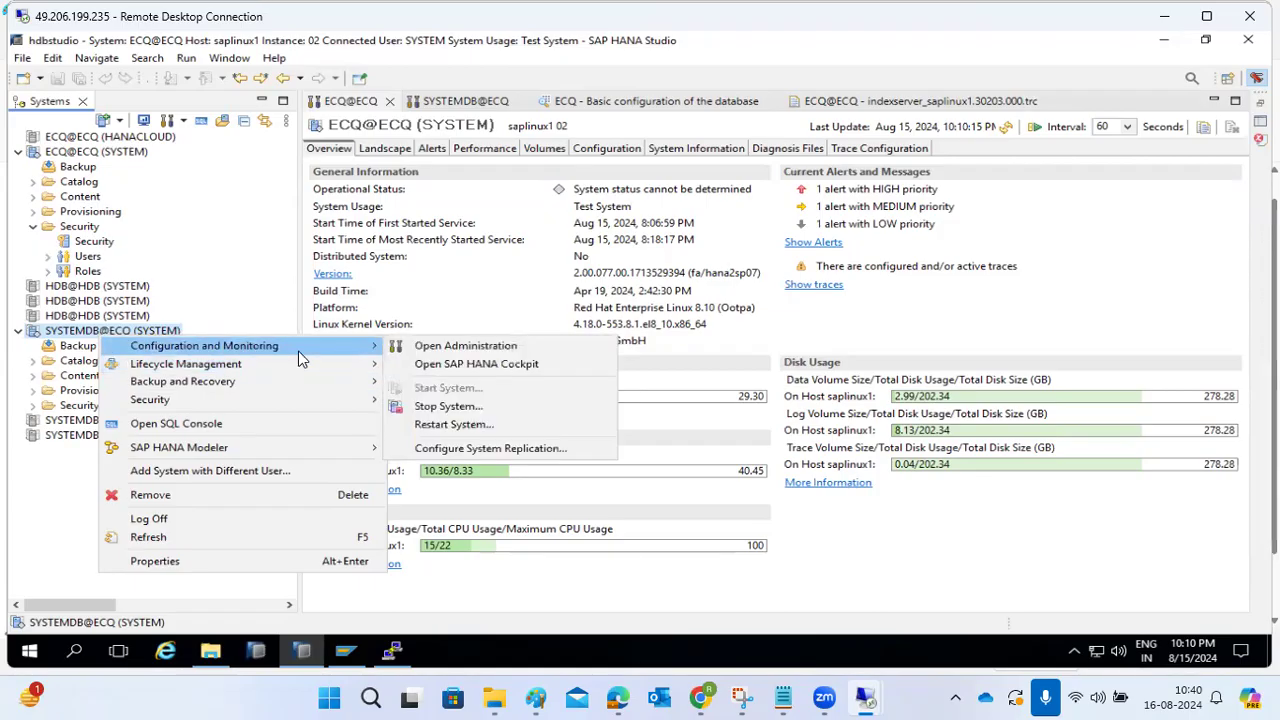
pyautogui.click(924, 268)
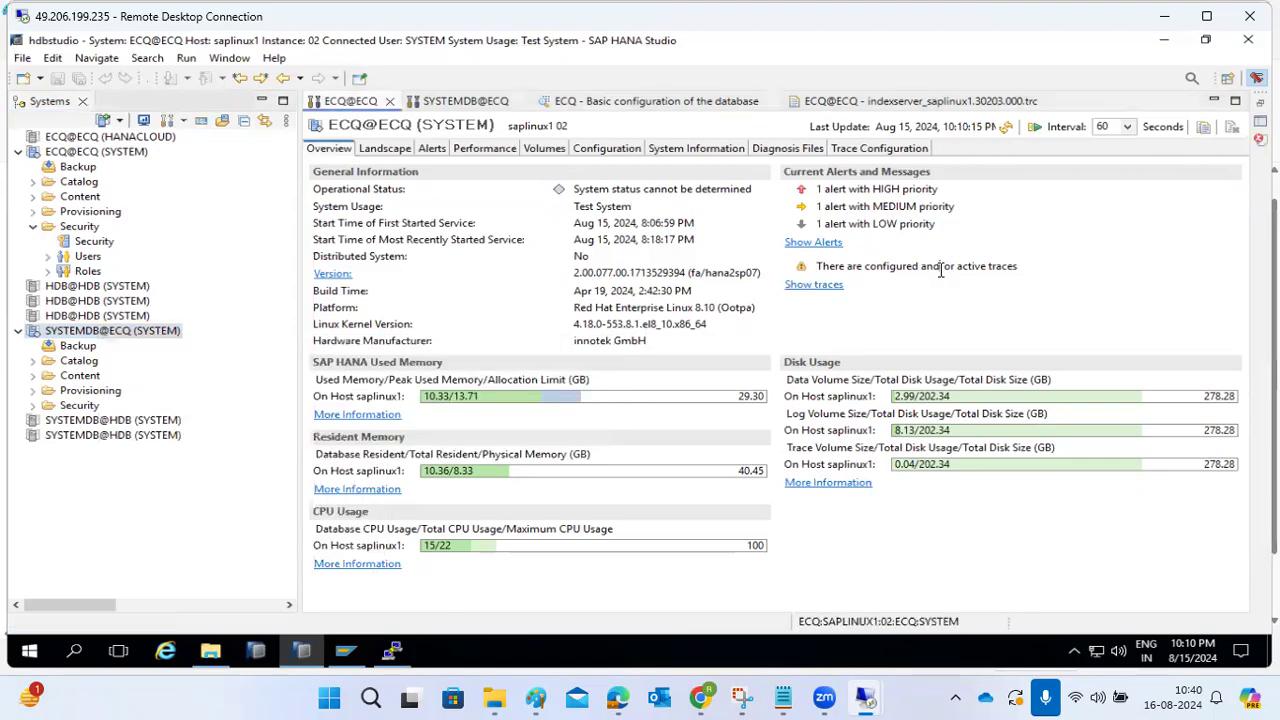
pyautogui.moveTo(921, 266); pyautogui.dragTo(1018, 267)
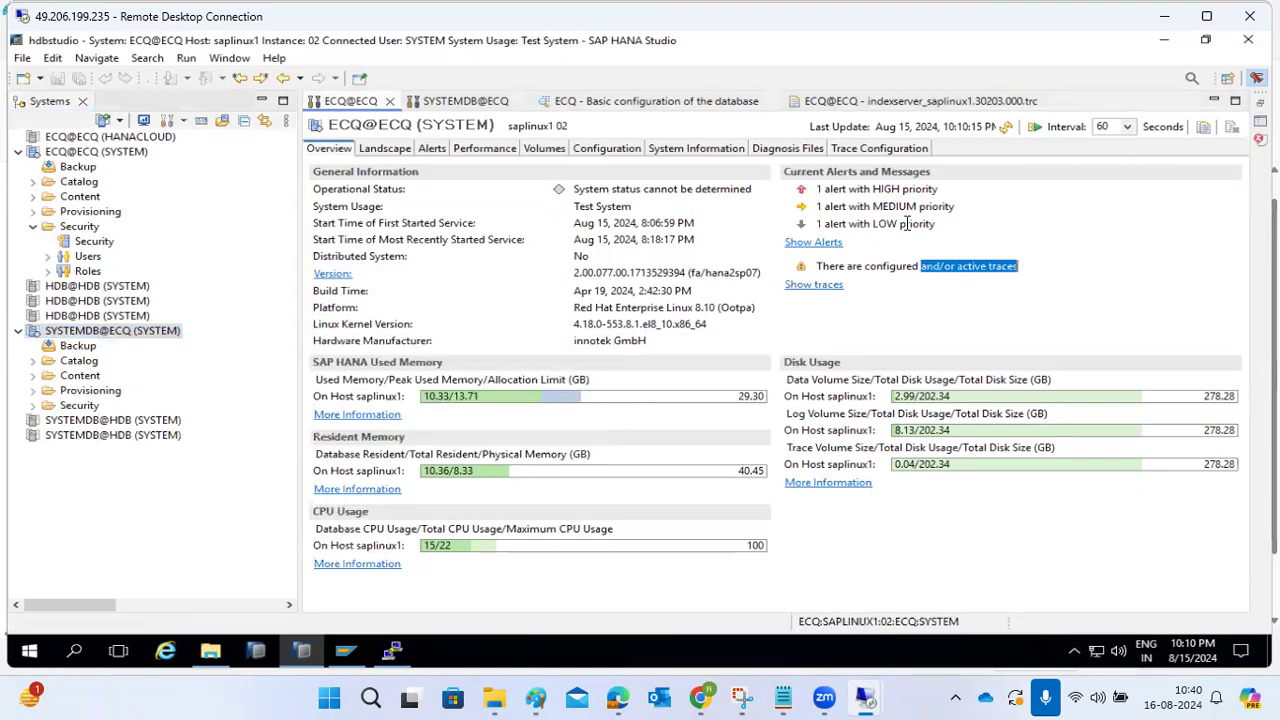
# - Review the ECQ@ECQ diagnosis files, SYSTEMDB@ECQ trace configuration, ECQ basic database configuration and the open indexserver_saplinux1.30203.000.trc file
pyautogui.click(768, 149)
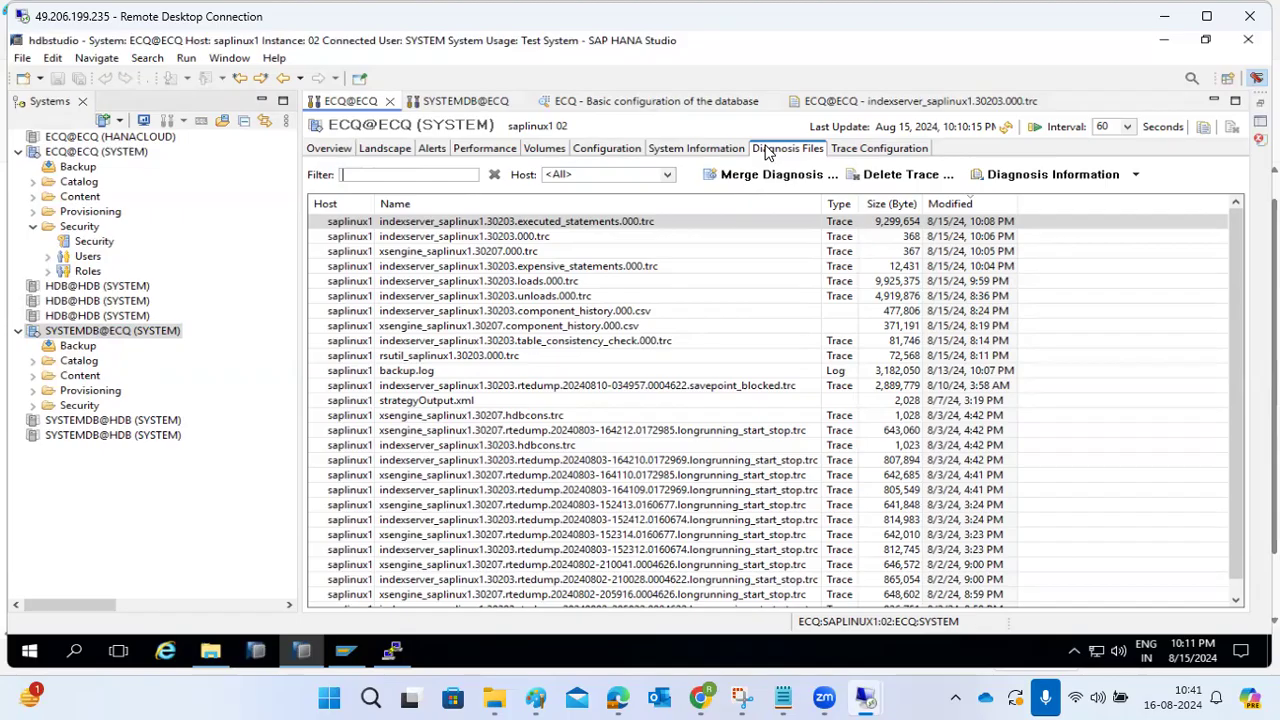
pyautogui.click(476, 103)
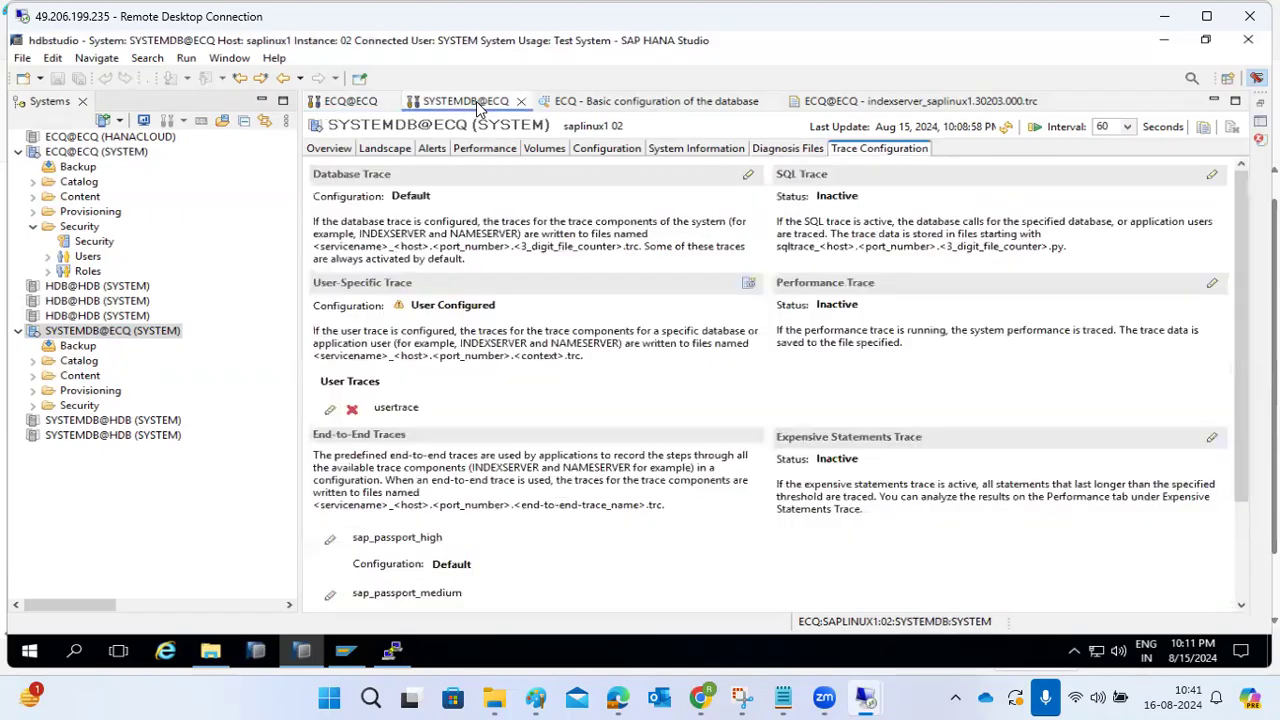
pyautogui.click(590, 104)
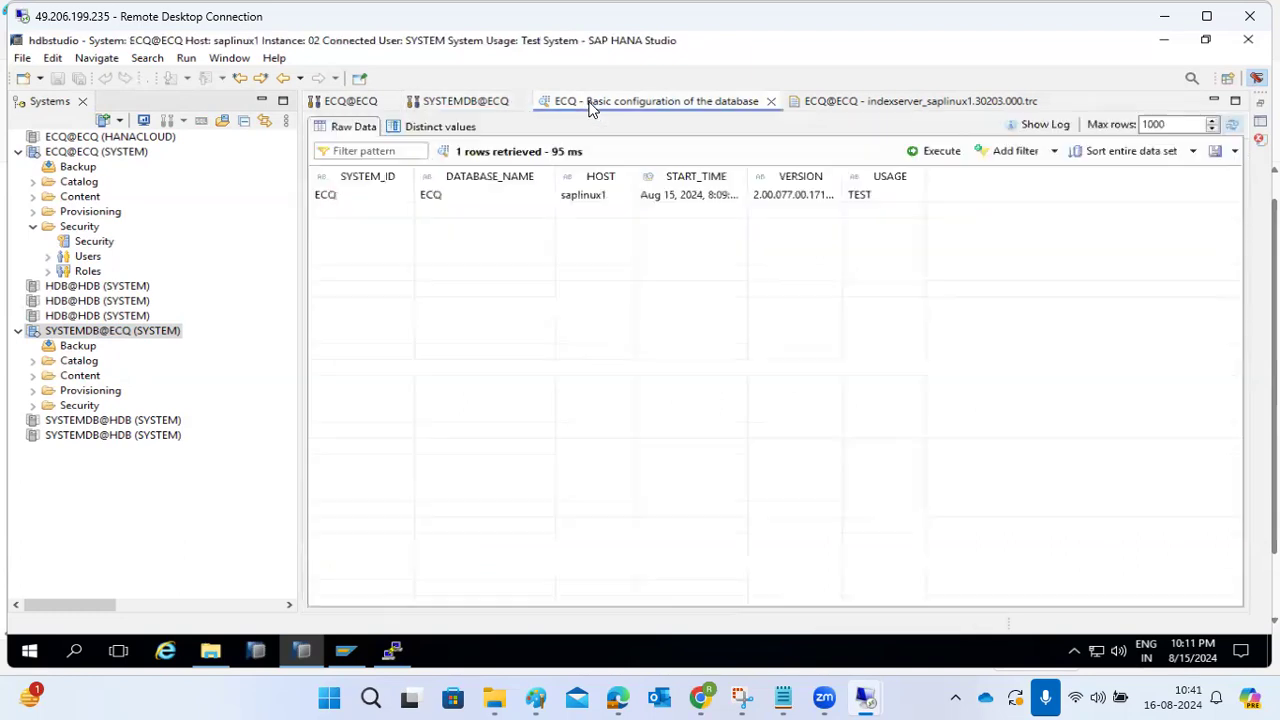
pyautogui.click(856, 102)
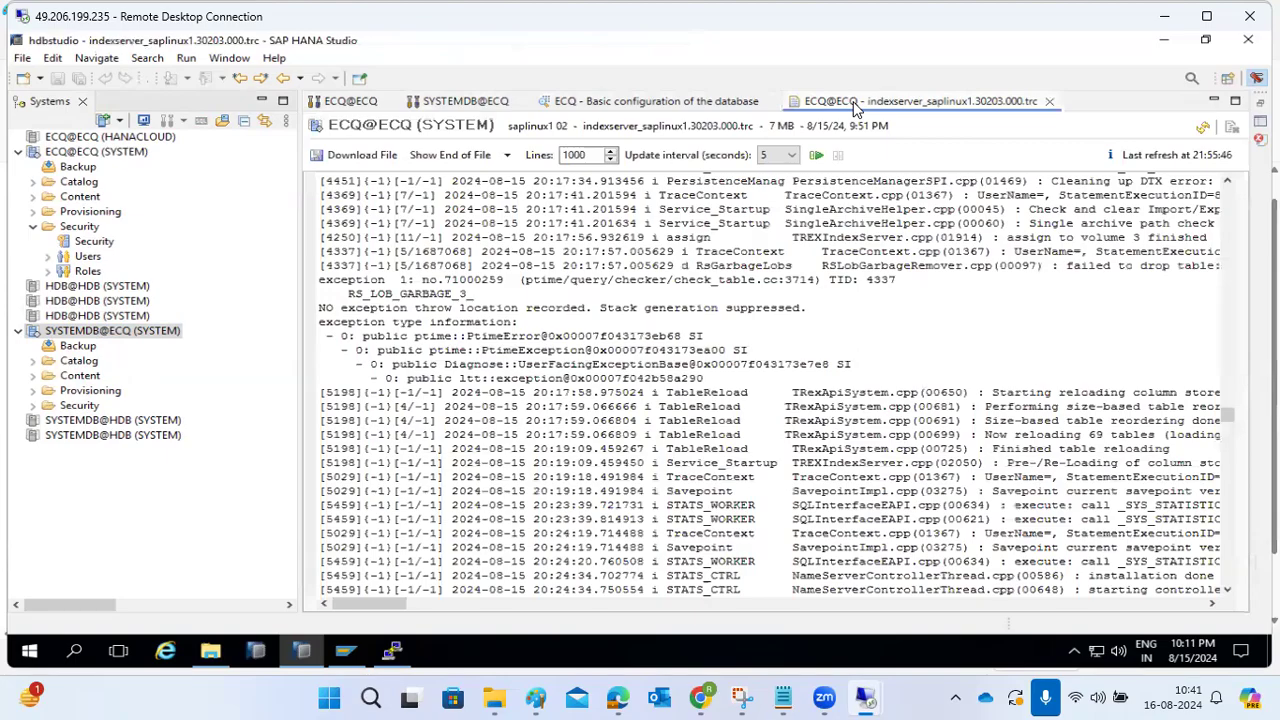
pyautogui.click(669, 109)
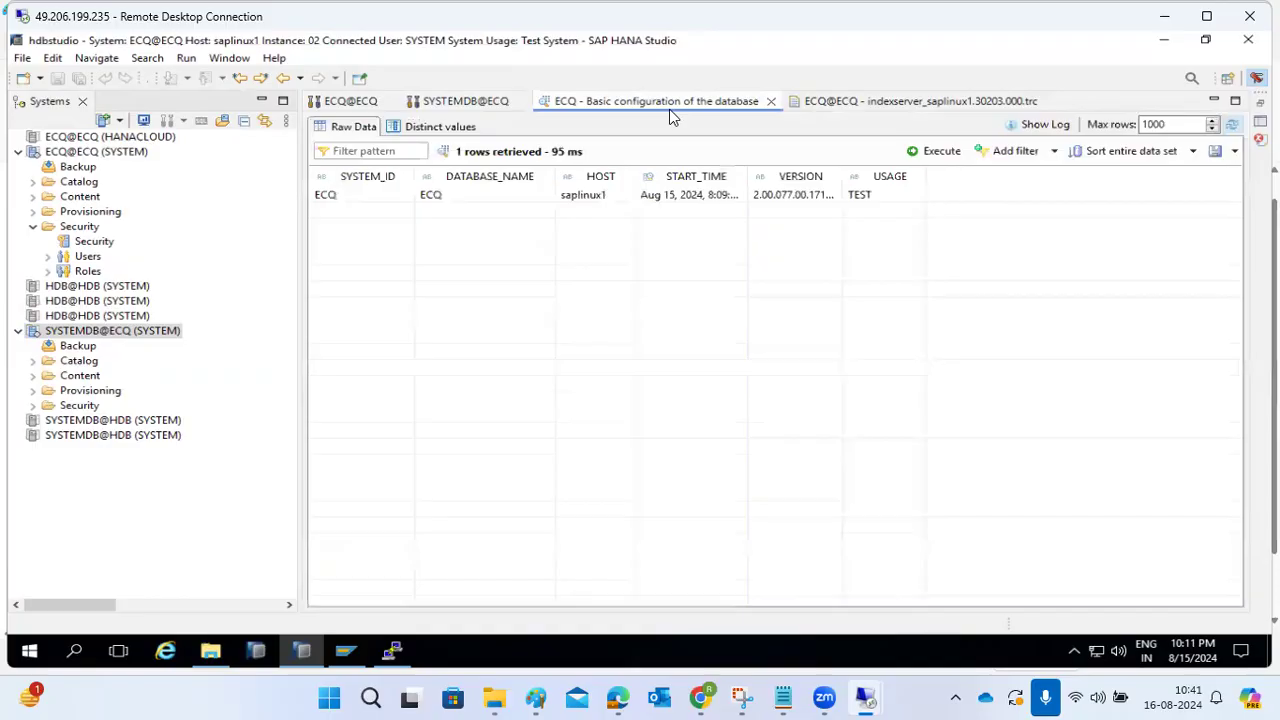
# - Return to the SYSTEMDB@ECQ administration and check its performance threads and sessions
pyautogui.click(505, 106)
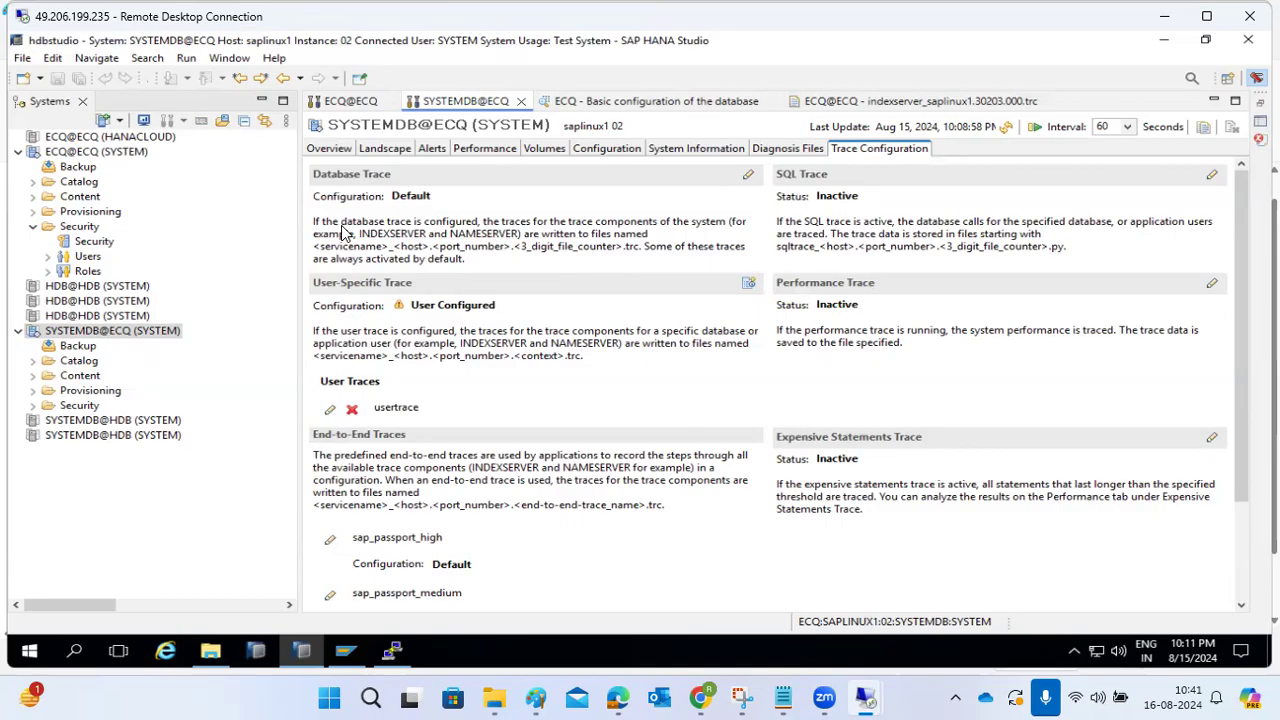
pyautogui.click(462, 153)
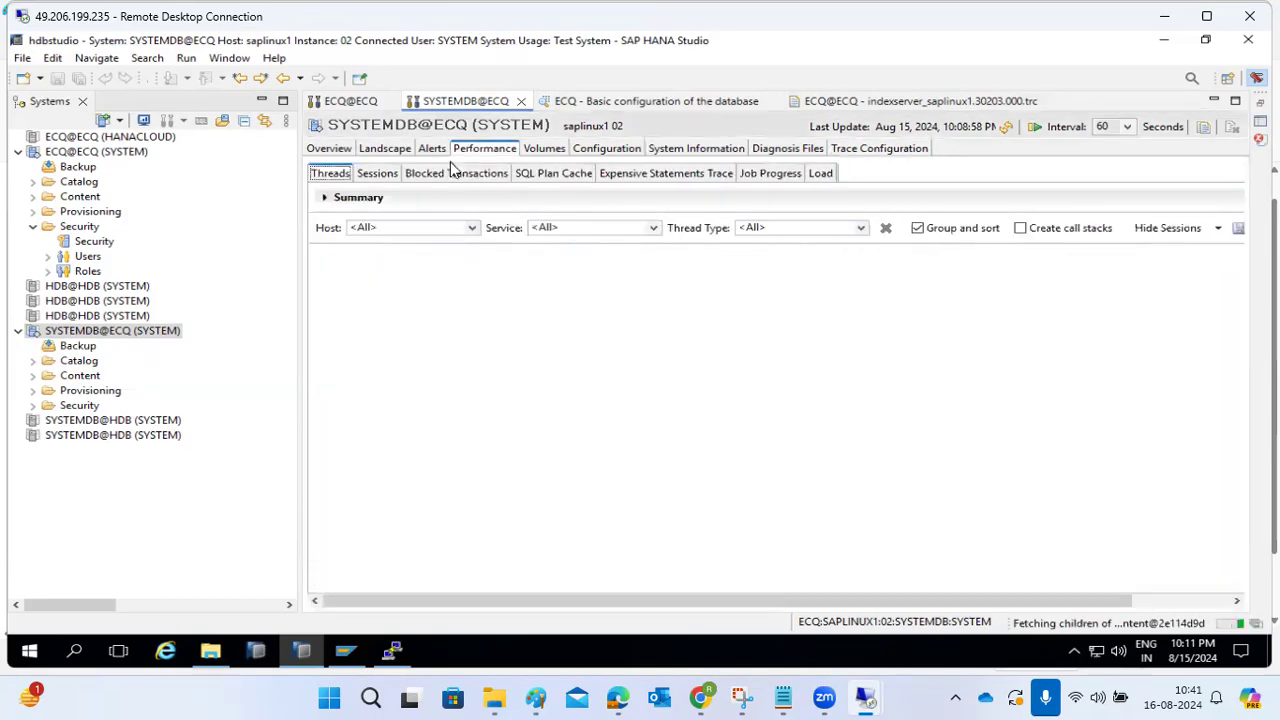
pyautogui.click(380, 176)
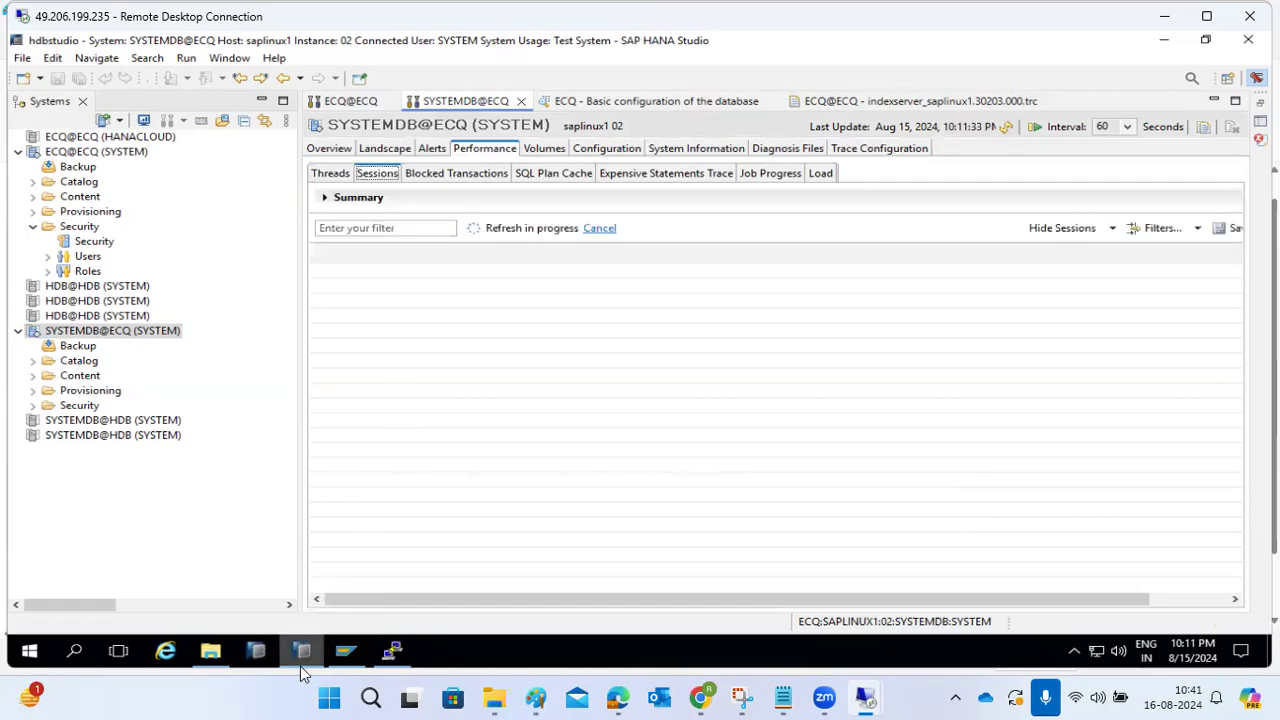
pyautogui.click(300, 666)
pyautogui.click(300, 666)
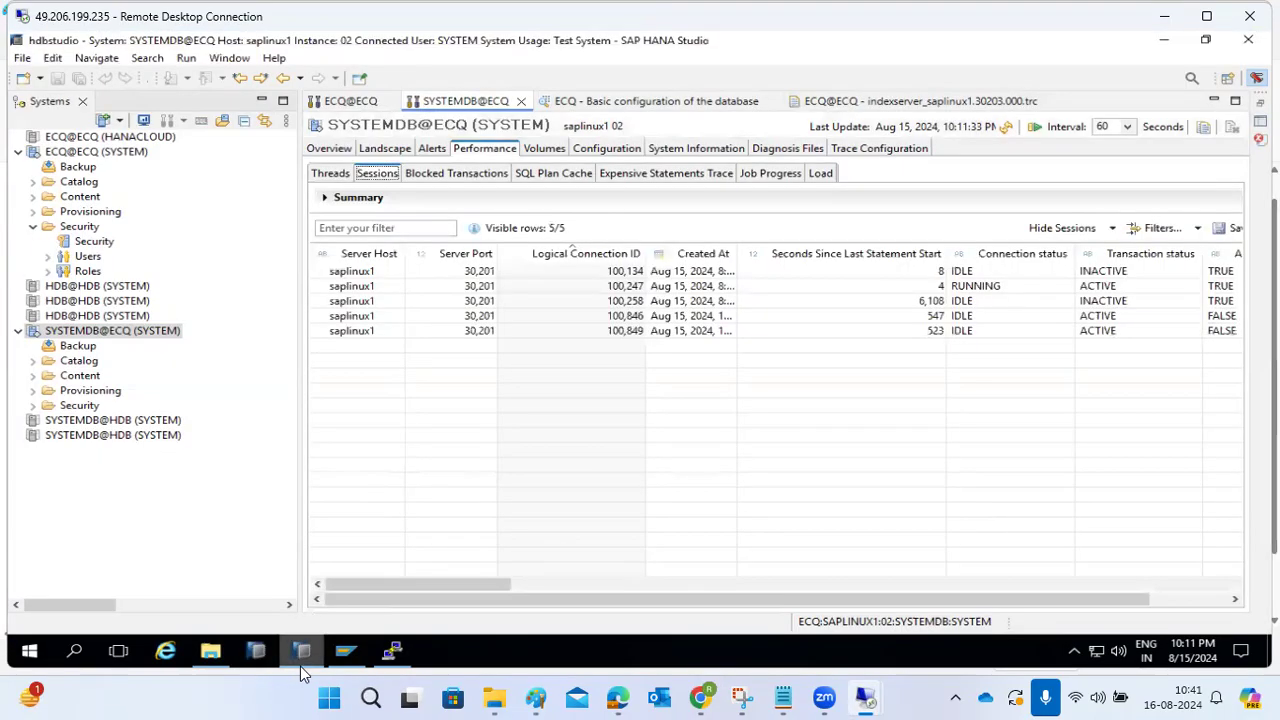
pyautogui.click(302, 655)
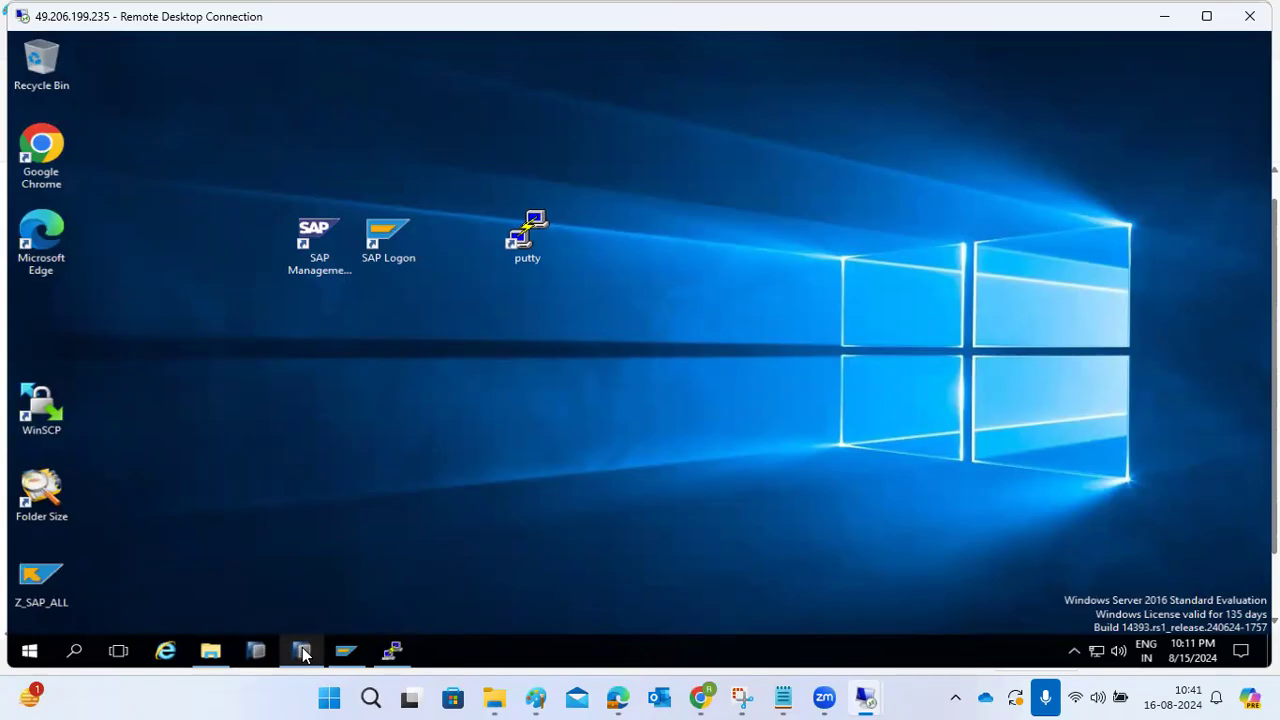
pyautogui.click(88, 649)
pyautogui.click(638, 451)
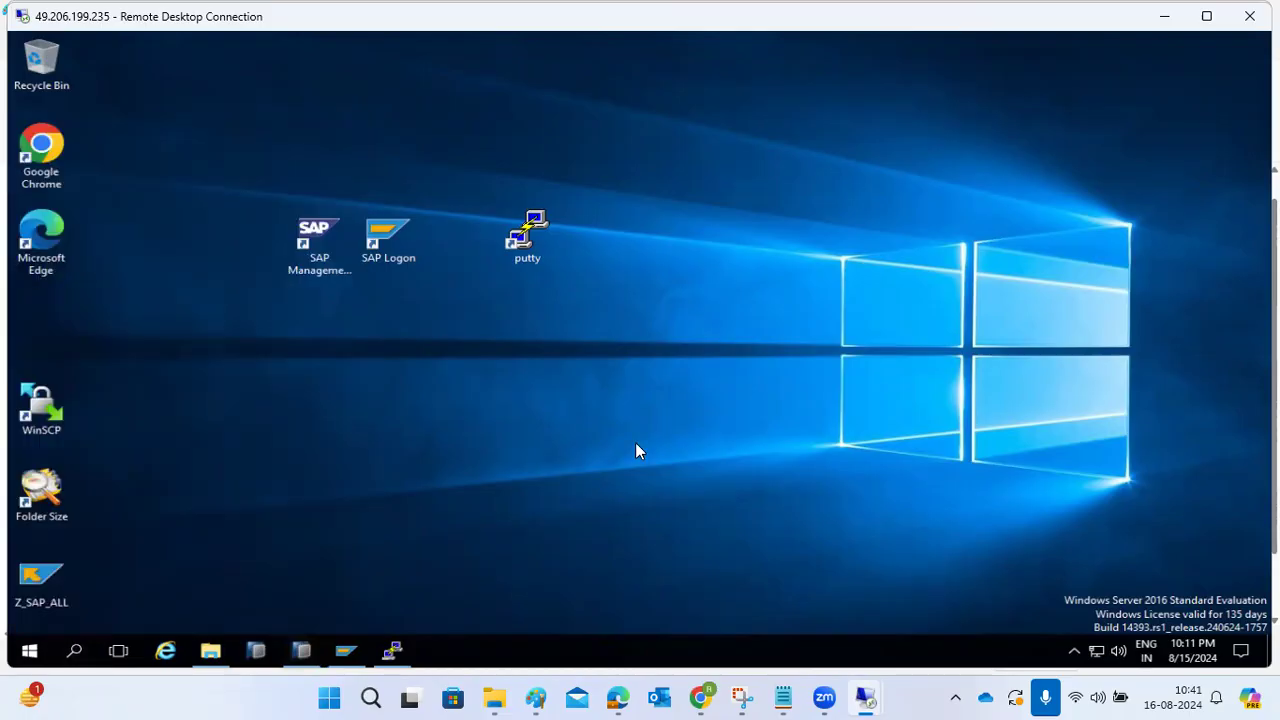
pyautogui.click(301, 651)
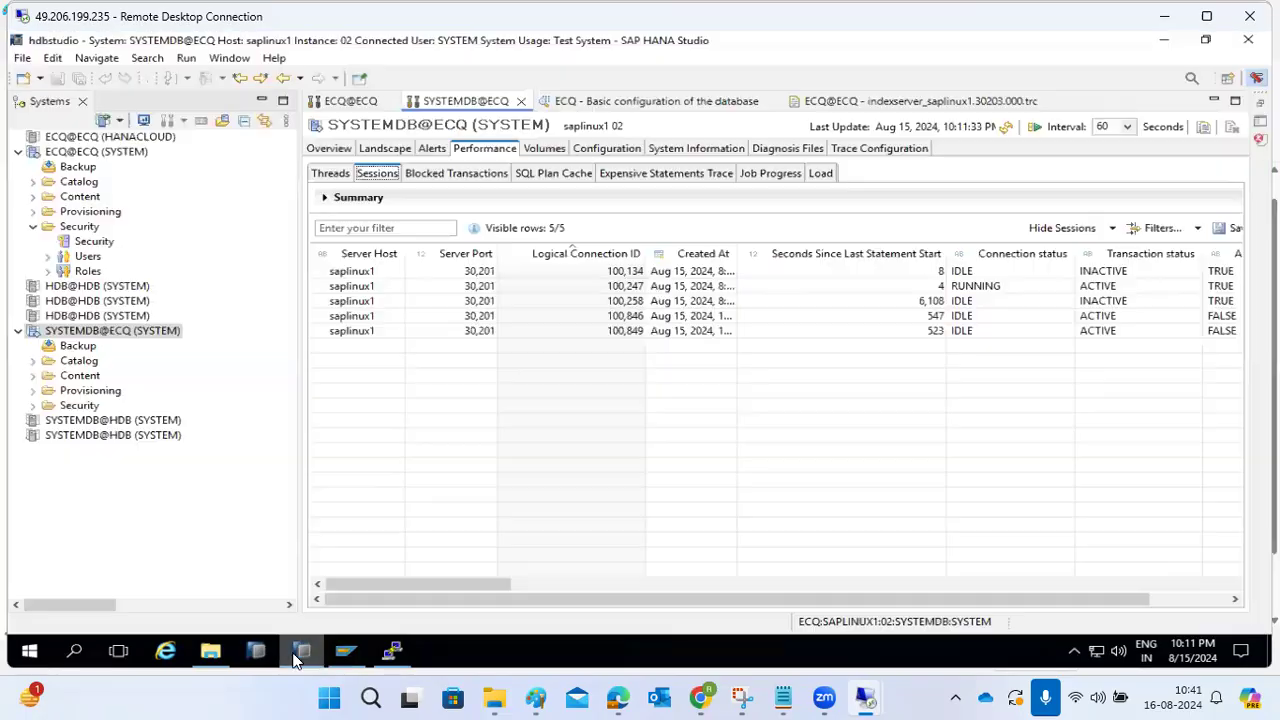
# - Compare the Configuration and Monitoring commands offered for SYSTEMDB@ECQ with those for ECQ@ECQ, including starting, stopping and restarting the system
pyautogui.rightClick(86, 331)
pyautogui.moveTo(280, 345)
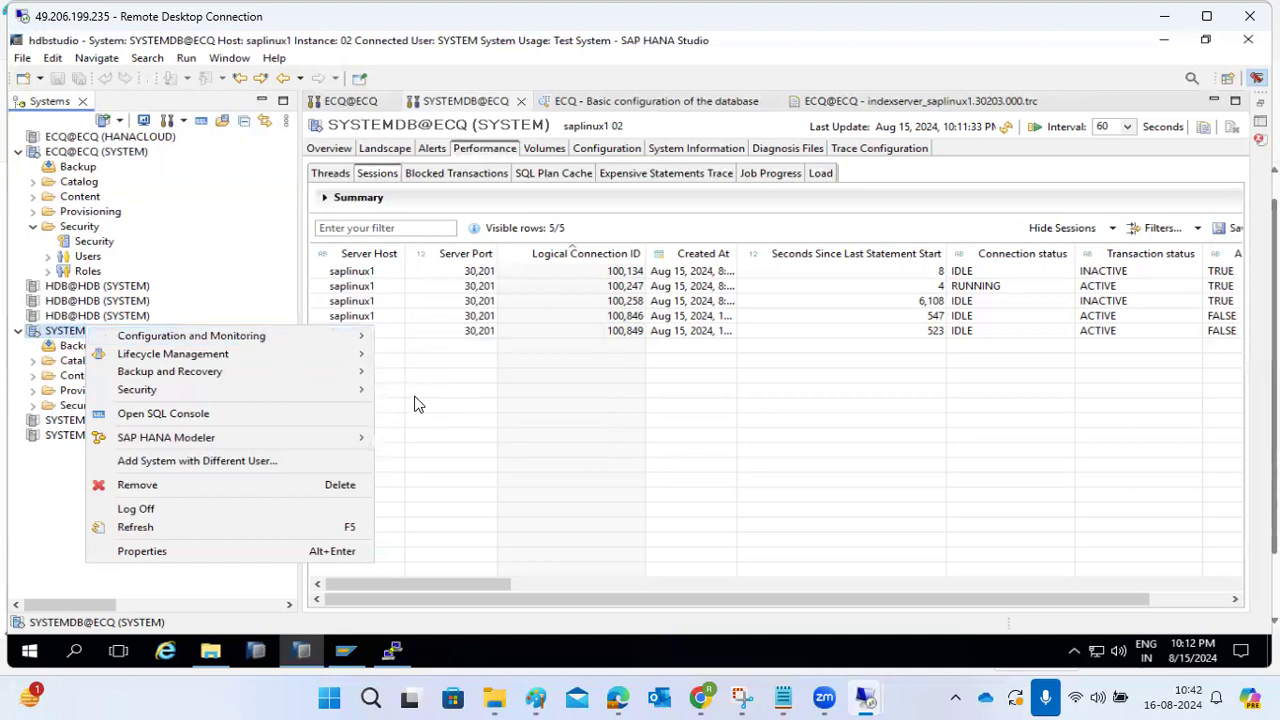
pyautogui.moveTo(323, 341)
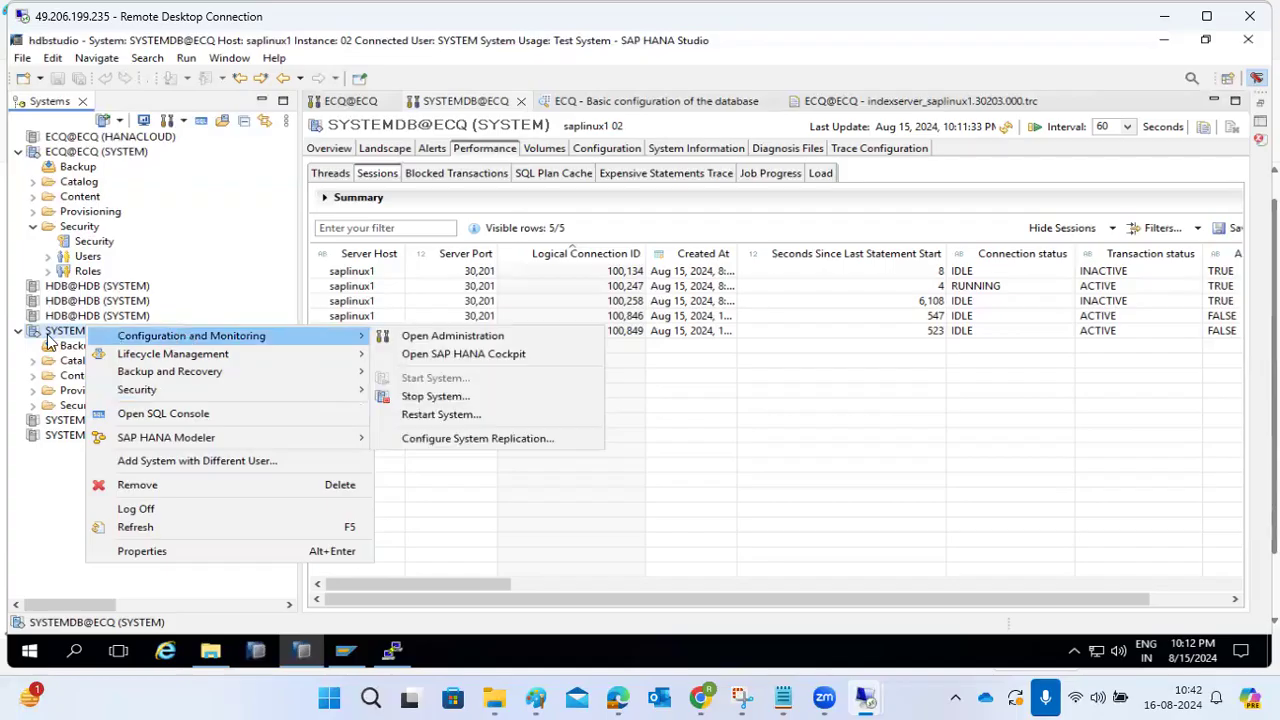
pyautogui.click(80, 151)
pyautogui.rightClick(80, 151)
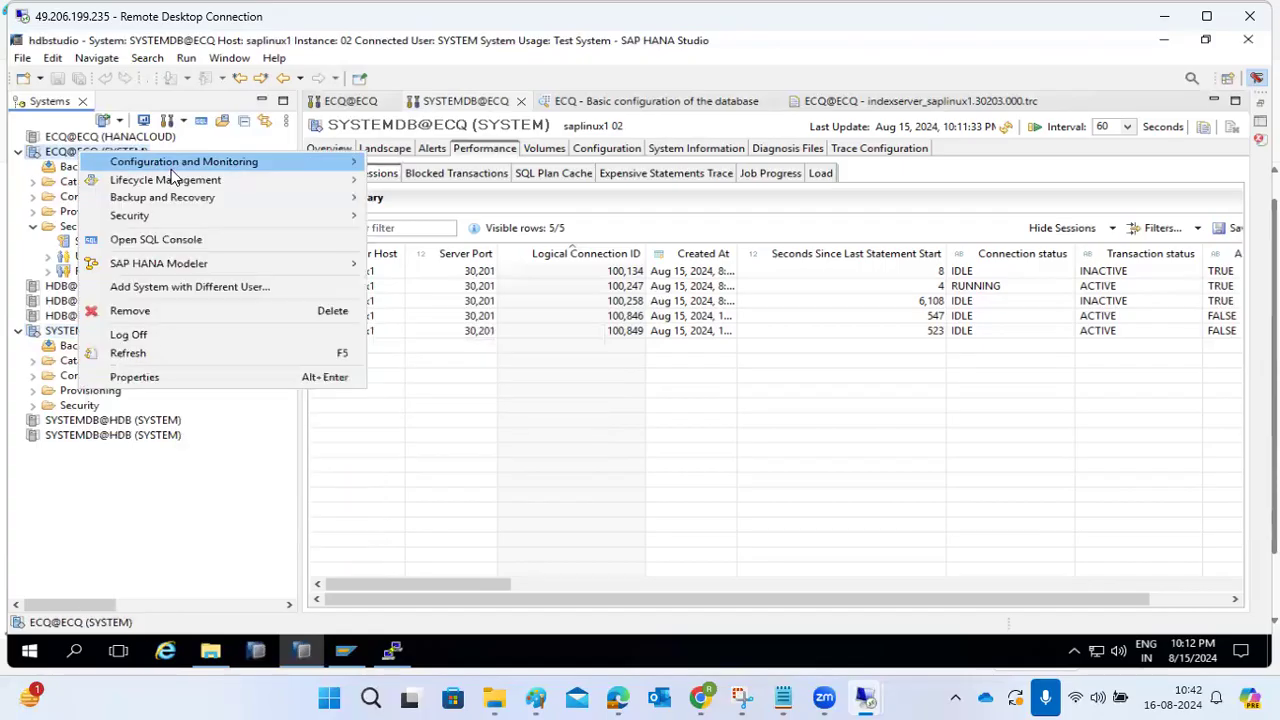
pyautogui.moveTo(190, 165)
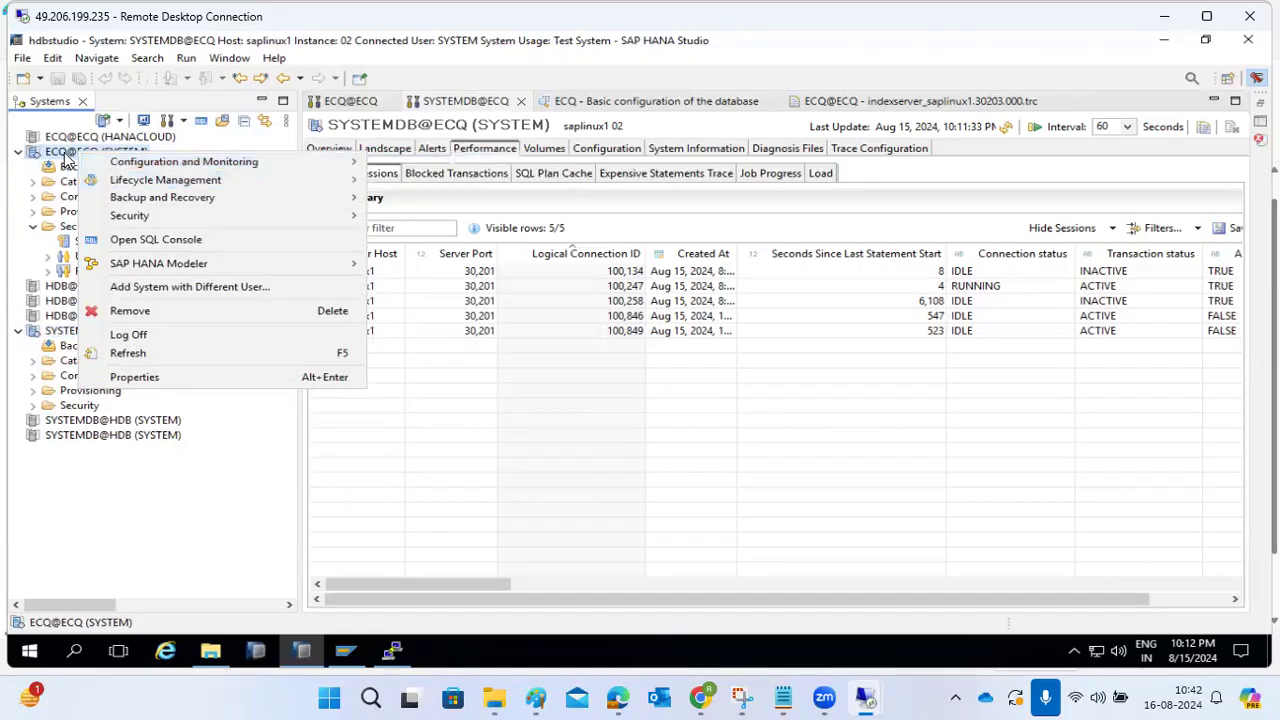
pyautogui.click(56, 333)
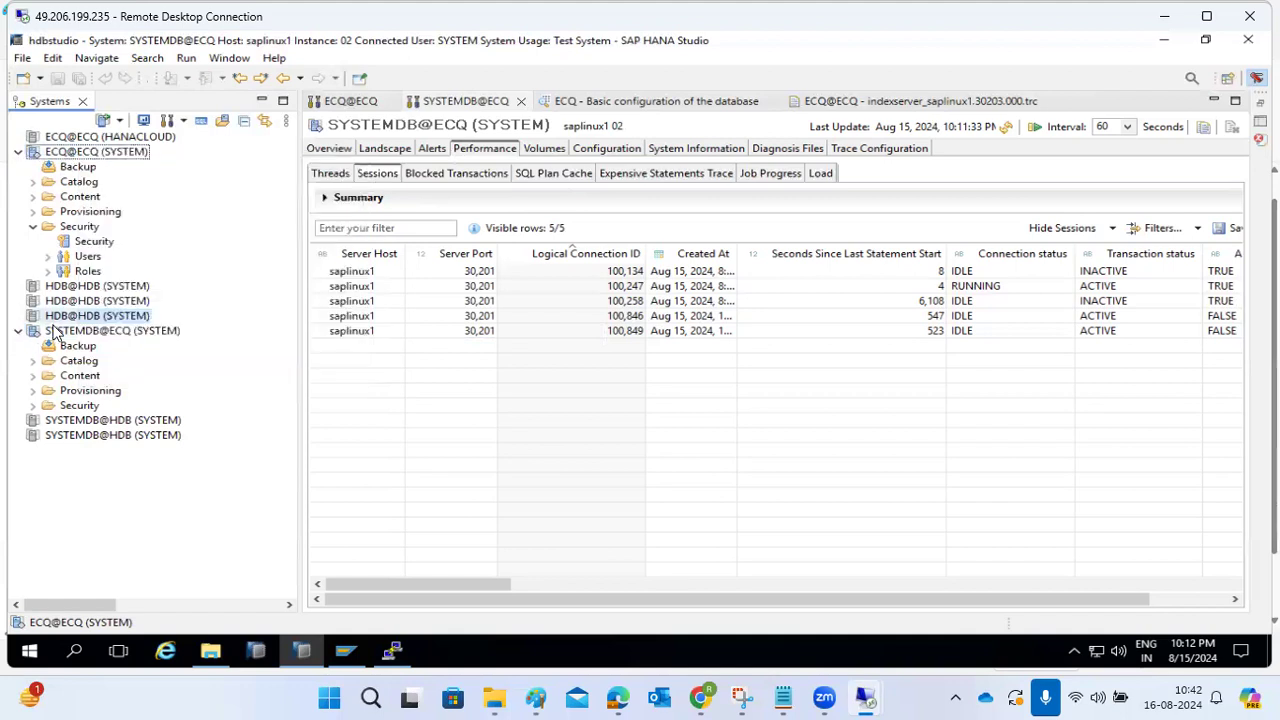
pyautogui.click(55, 338)
pyautogui.rightClick(55, 341)
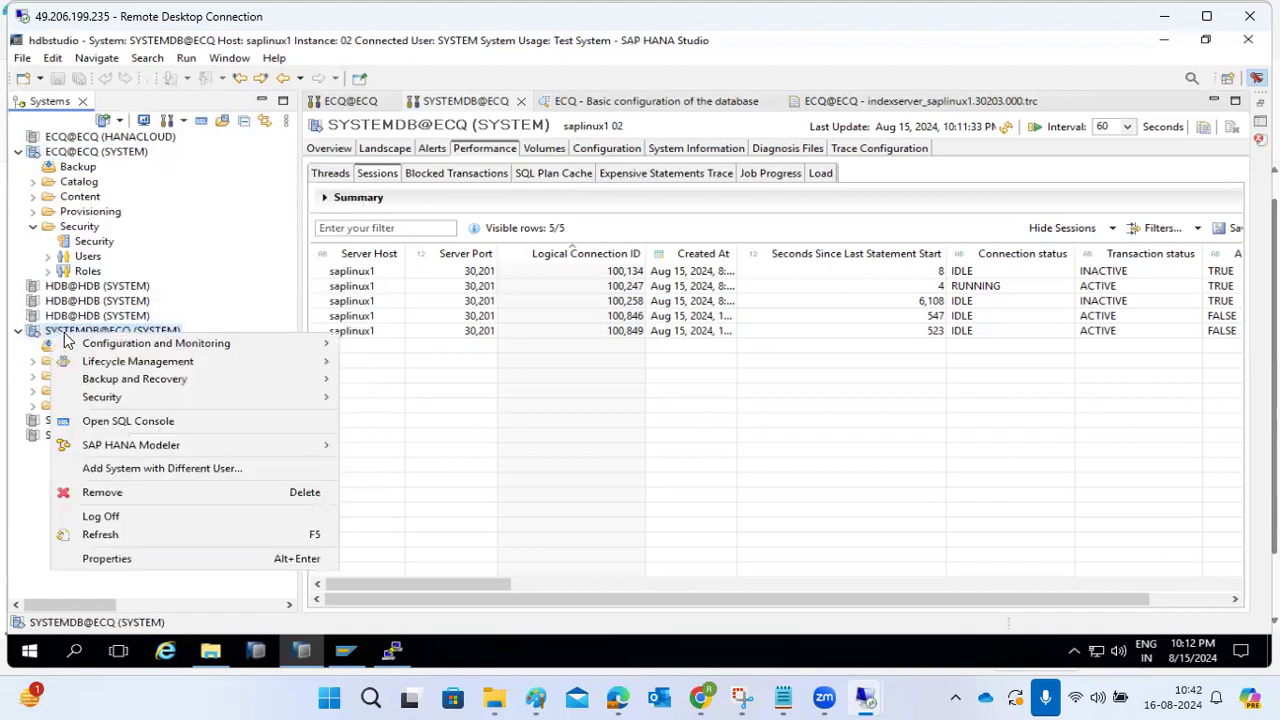
pyautogui.moveTo(235, 344)
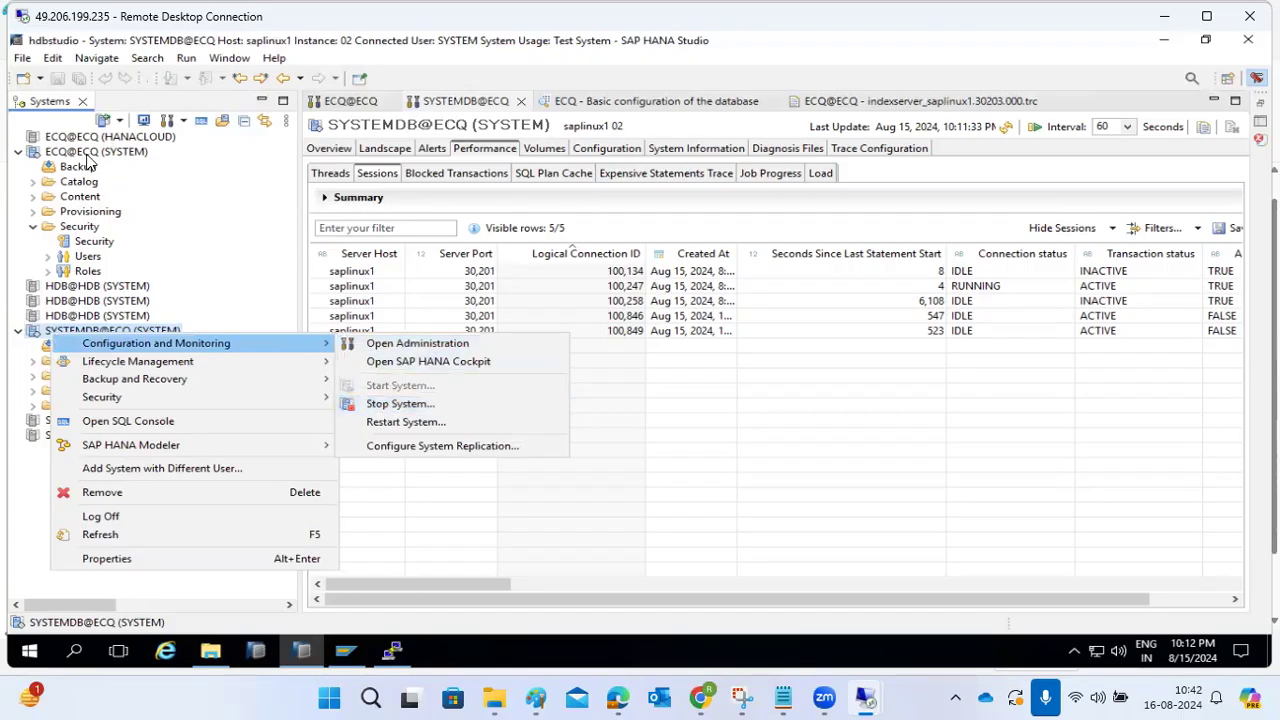
# - Open a new SQL console for the SYSTEMDB@ECQ system
pyautogui.click(33, 340)
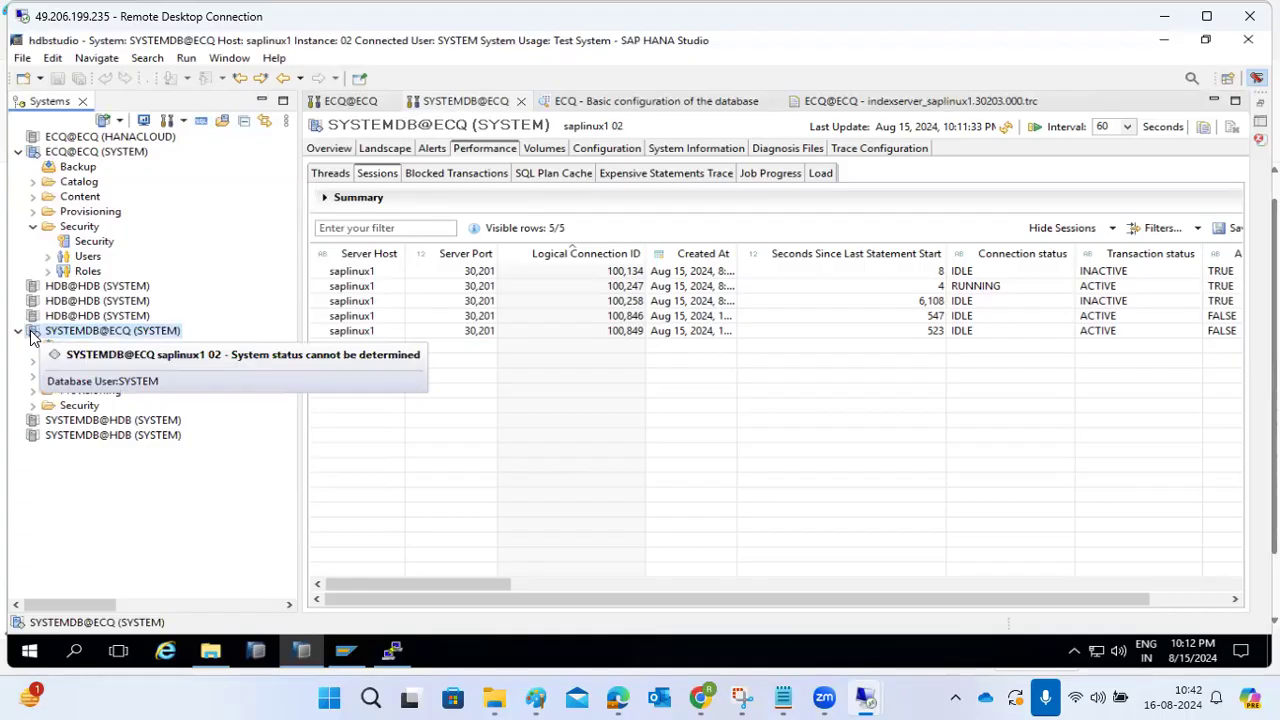
pyautogui.rightClick(45, 335)
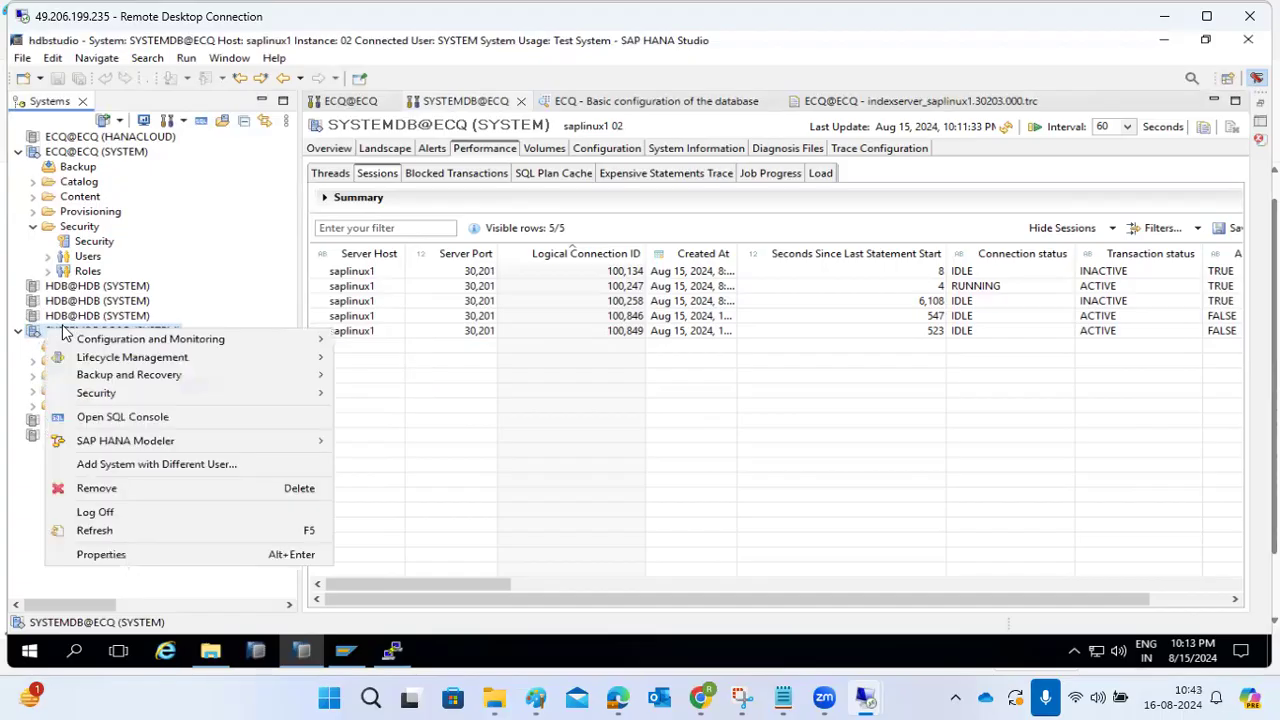
pyautogui.click(107, 414)
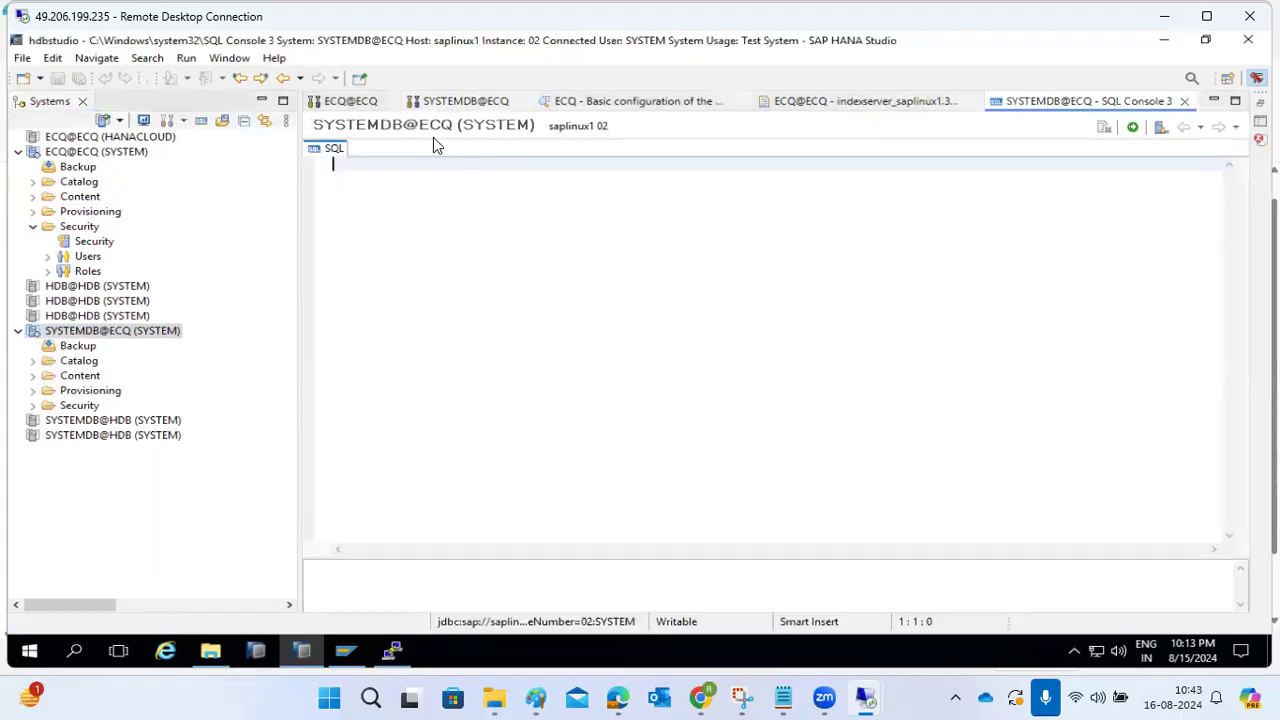
# - Run ALTER SYSTEM STOP DATABASE XYZ in the SYSTEMDB@ECQ SQL console and check the execution message
pyautogui.write('ALTER ')
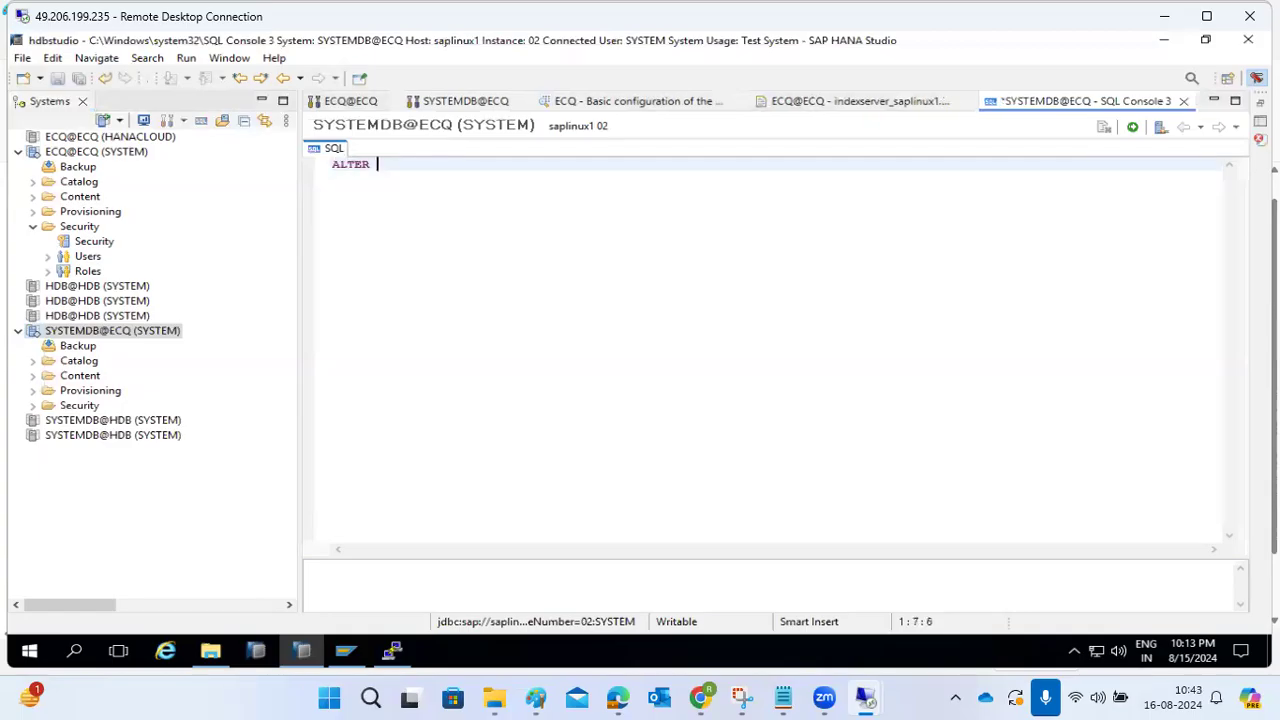
pyautogui.write('SYSTEM STOP DATABASE')
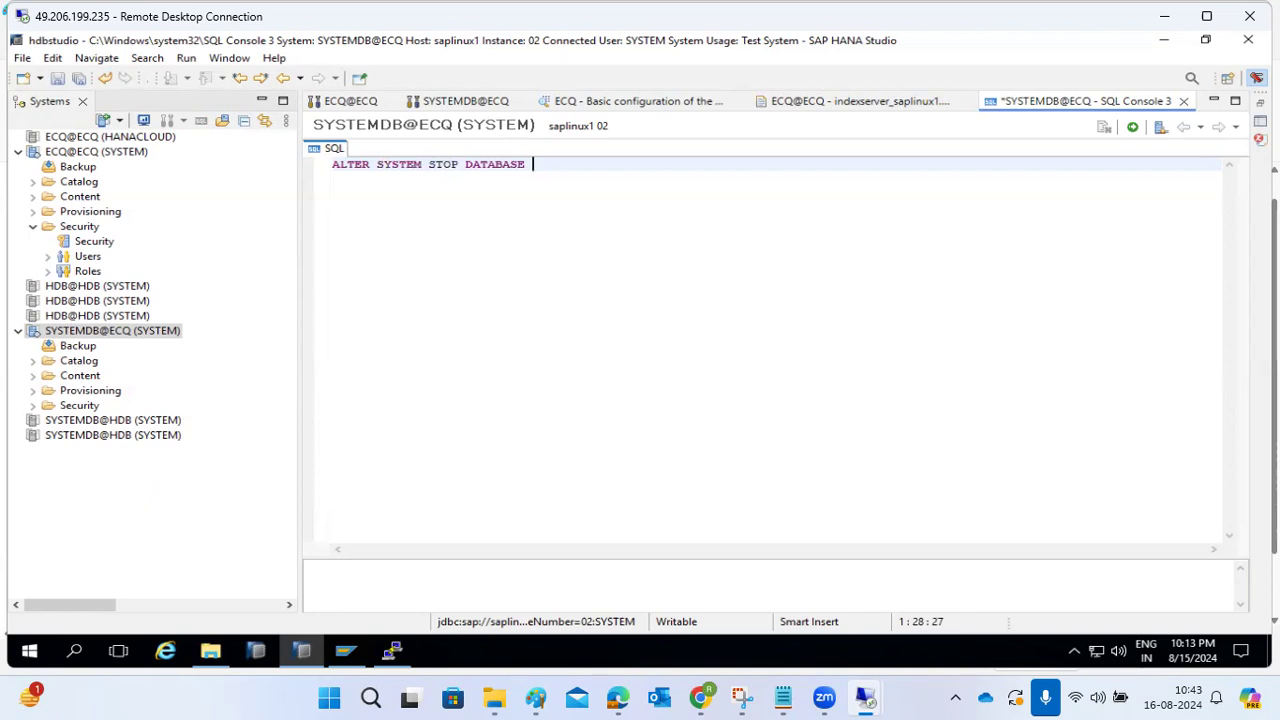
pyautogui.write('XYZ')
pyautogui.click(1132, 127)
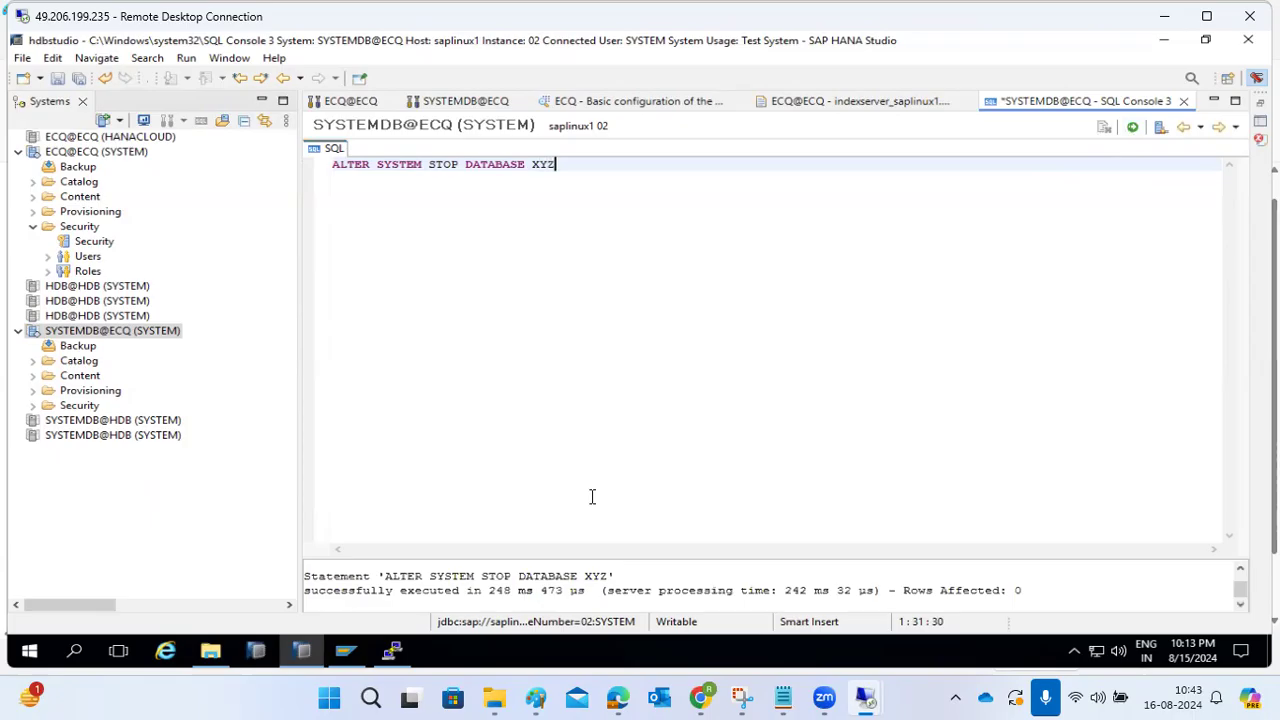
pyautogui.moveTo(459, 590); pyautogui.dragTo(714, 620)
# - Clear the stop-database statement from the SYSTEMDB@ECQ SQL console and close the console
pyautogui.click(589, 165)
pyautogui.press('BackSpace')
pyautogui.press('BackSpace')
pyautogui.press('BackSpace')
pyautogui.press('BackSpace')
pyautogui.press('BackSpace')
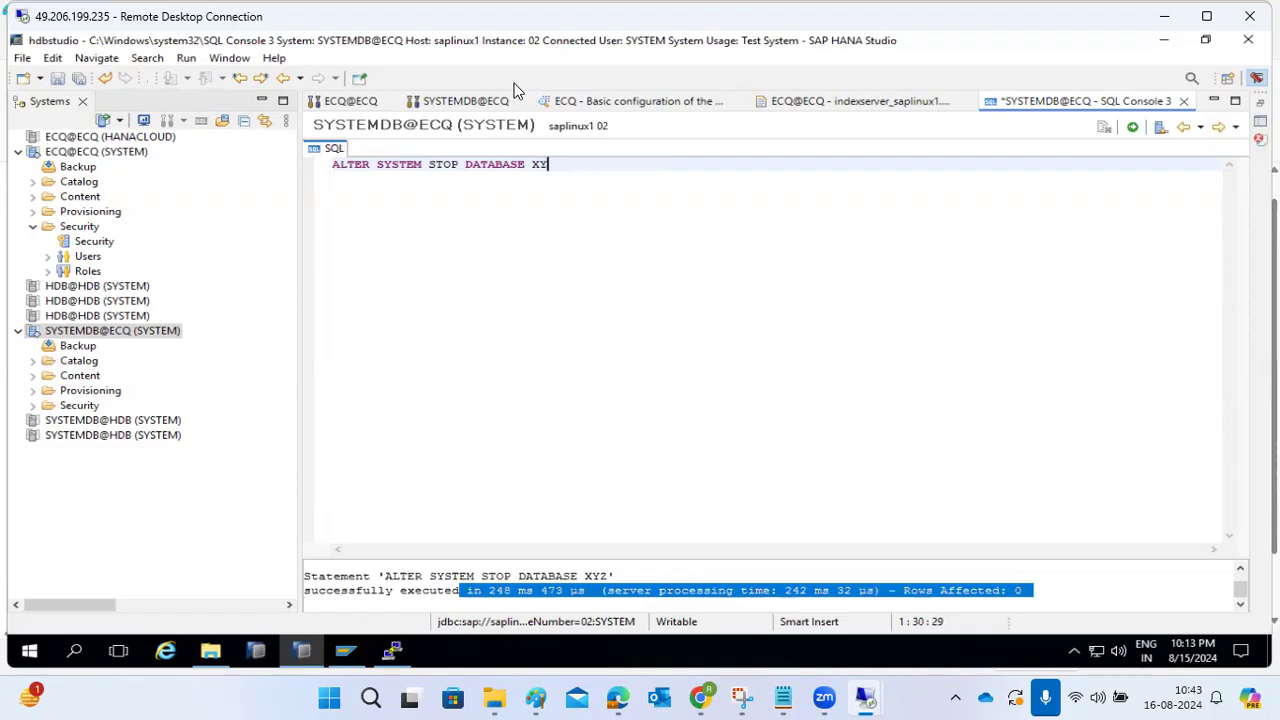
pyautogui.press('BackSpace')
pyautogui.press('BackSpace')
pyautogui.press('BackSpace')
pyautogui.press('BackSpace')
pyautogui.press('BackSpace')
pyautogui.press('BackSpace')
pyautogui.press('BackSpace')
pyautogui.press('BackSpace')
pyautogui.press('BackSpace')
pyautogui.press('BackSpace')
pyautogui.press('BackSpace')
pyautogui.press('BackSpace')
pyautogui.press('BackSpace')
pyautogui.press('BackSpace')
pyautogui.press('BackSpace')
pyautogui.press('BackSpace')
pyautogui.press('BackSpace')
pyautogui.press('BackSpace')
pyautogui.press('BackSpace')
pyautogui.press('BackSpace')
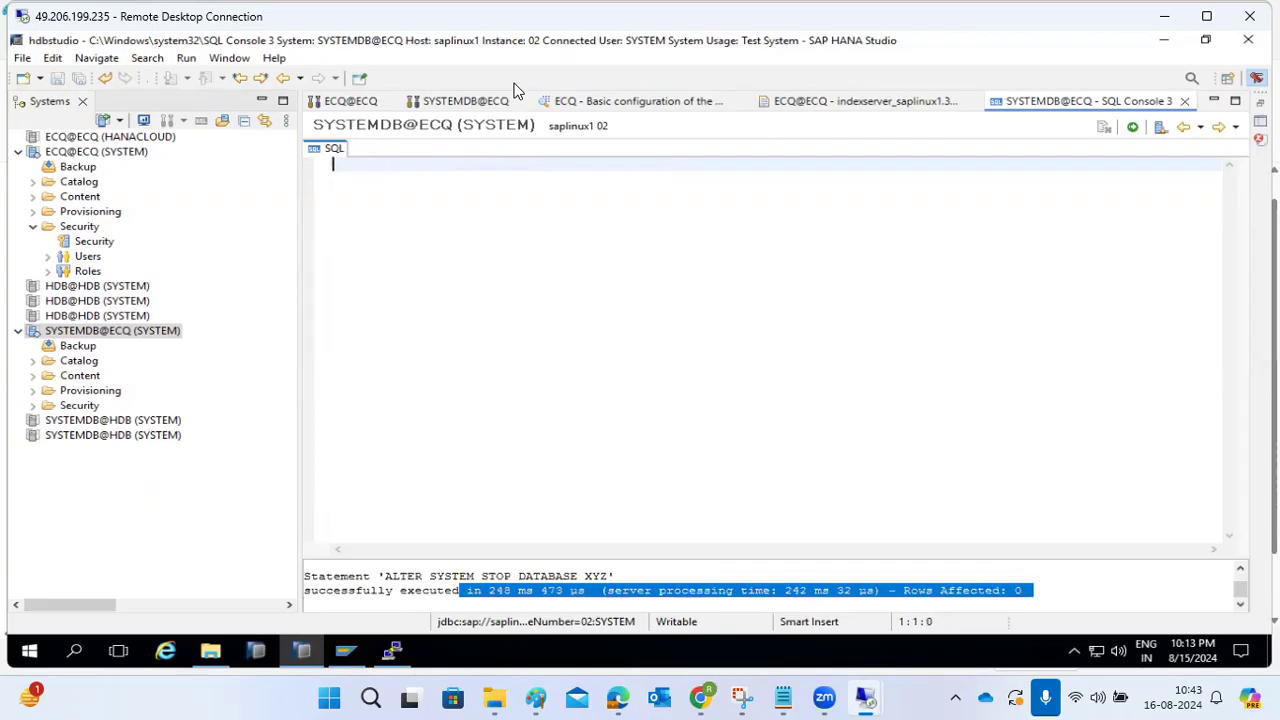
pyautogui.click(1186, 101)
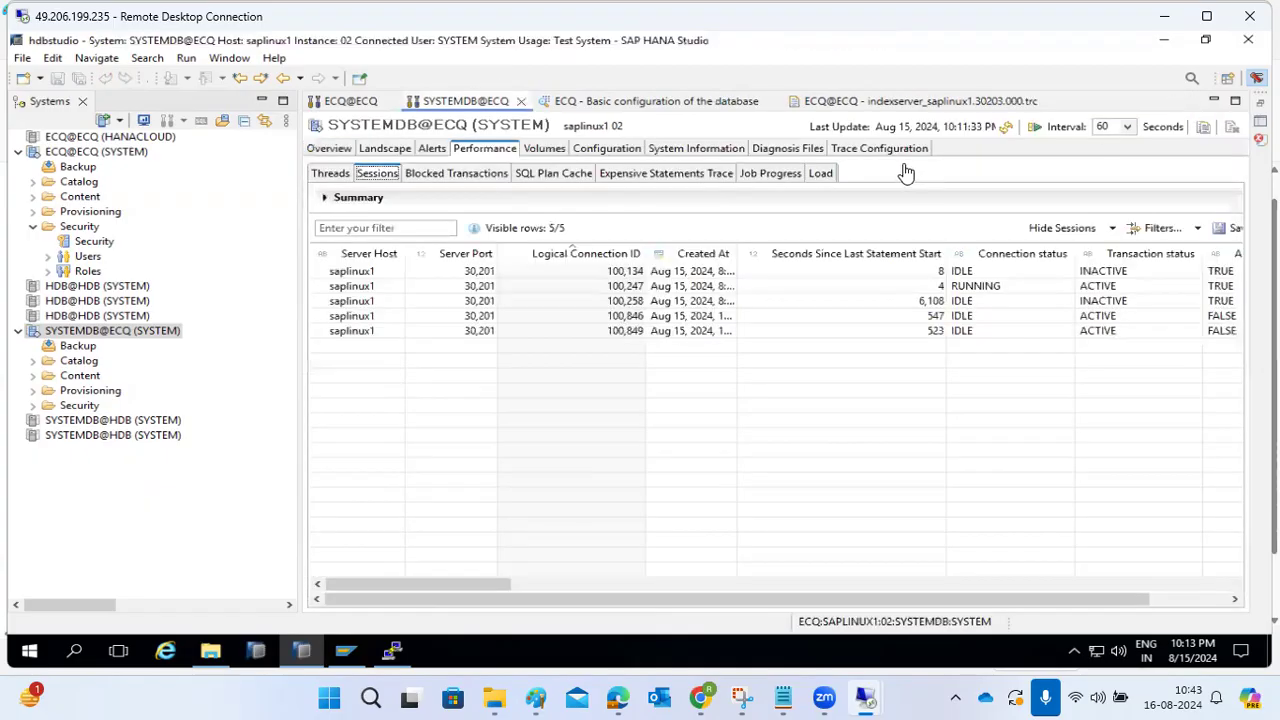
# - Show the SYSTEMDB@ECQ diagnosis files and check the df -h disk space output in the ecqadm terminal session
pyautogui.click(768, 151)
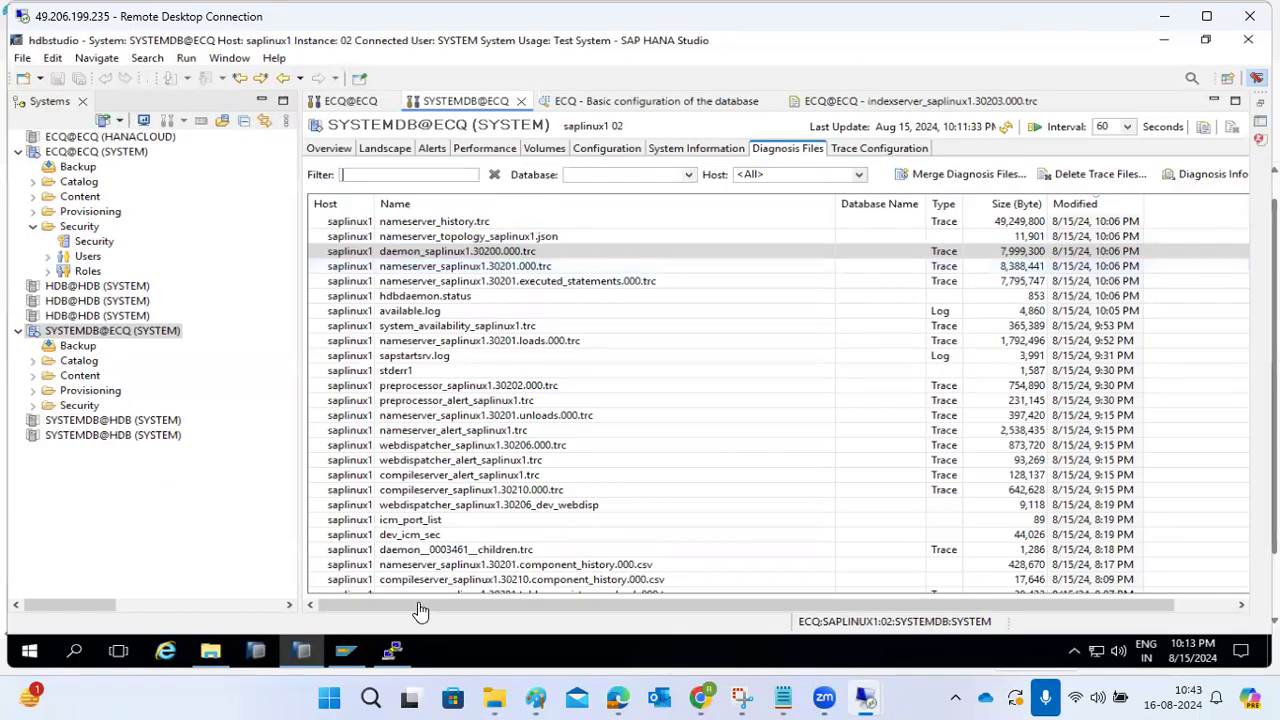
pyautogui.click(391, 651)
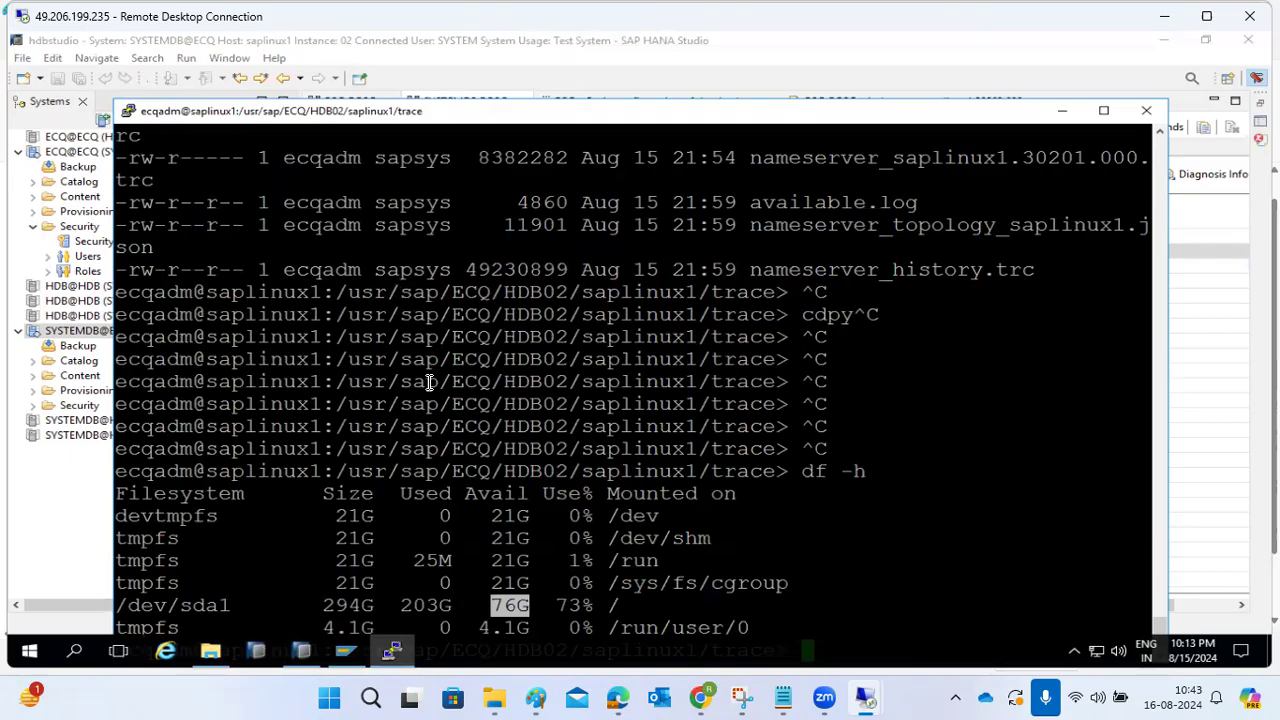
pyautogui.moveTo(474, 120); pyautogui.dragTo(475, 88)
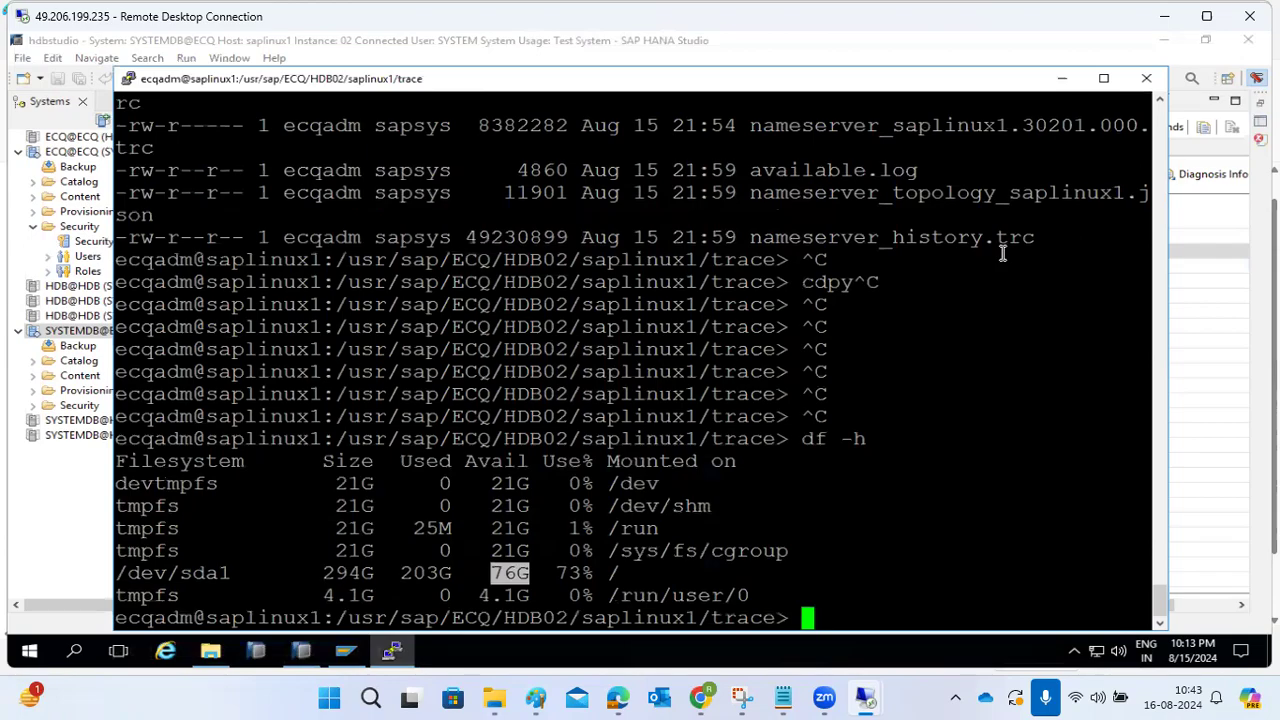
pyautogui.moveTo(993, 85); pyautogui.dragTo(921, 91)
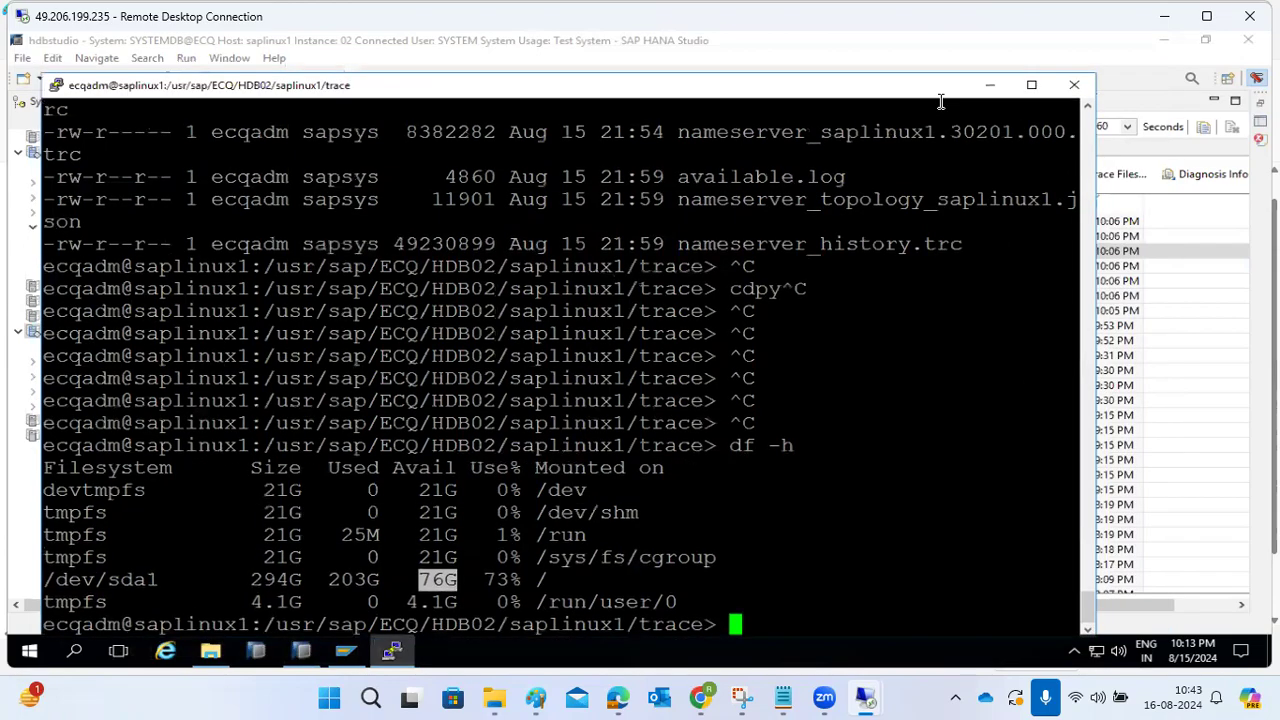
pyautogui.click(991, 90)
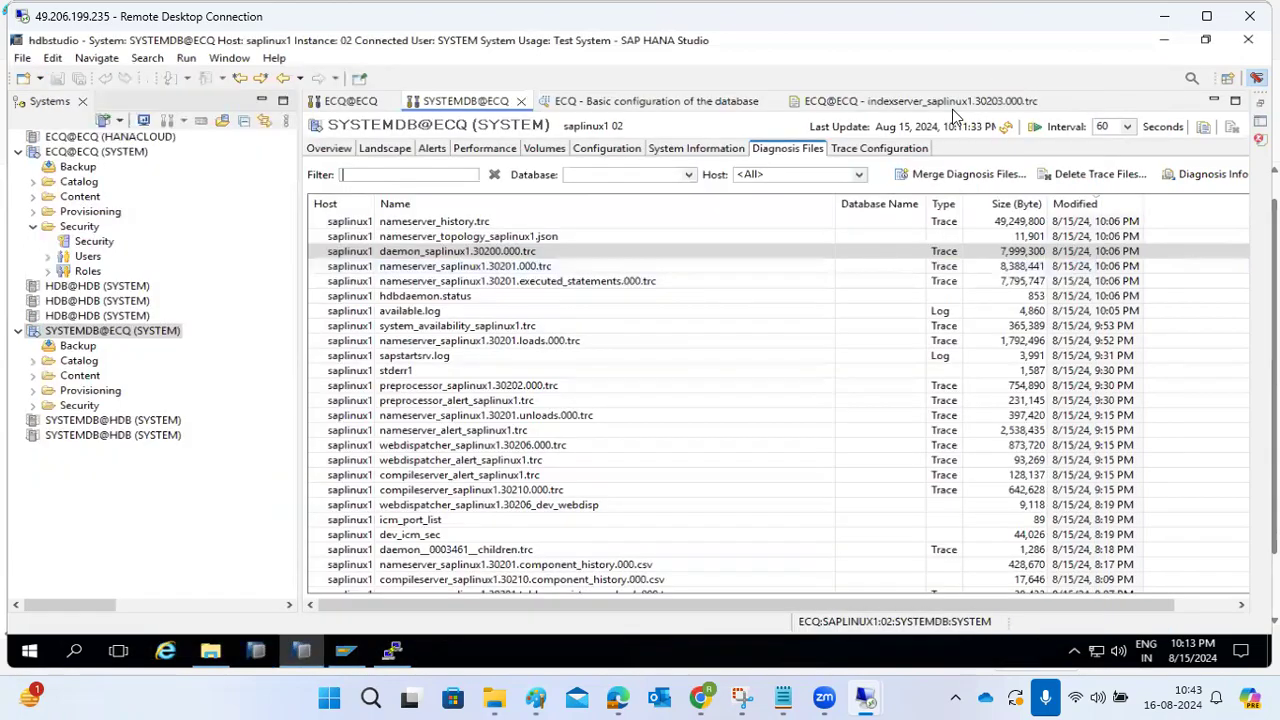
# - Delete the trace file nameserver_alert_saplinux1.trc from the SYSTEMDB@ECQ diagnosis files
pyautogui.click(520, 329)
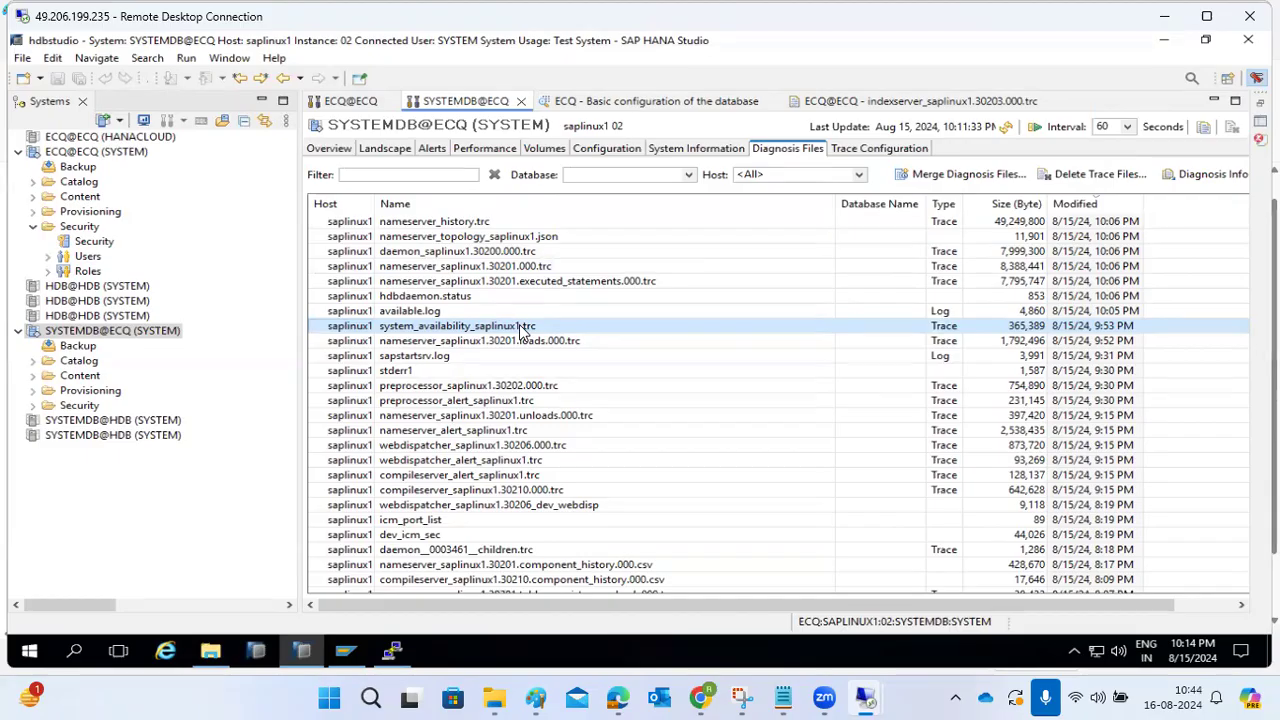
pyautogui.click(583, 446)
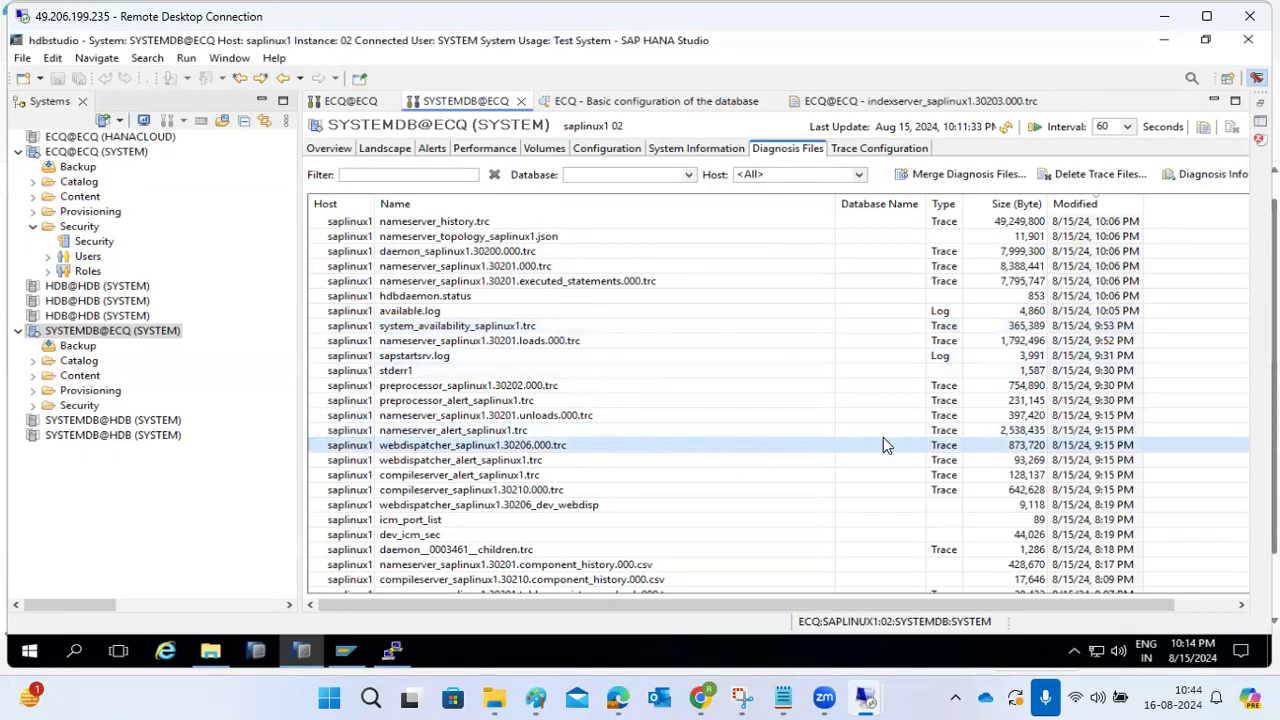
pyautogui.click(890, 435)
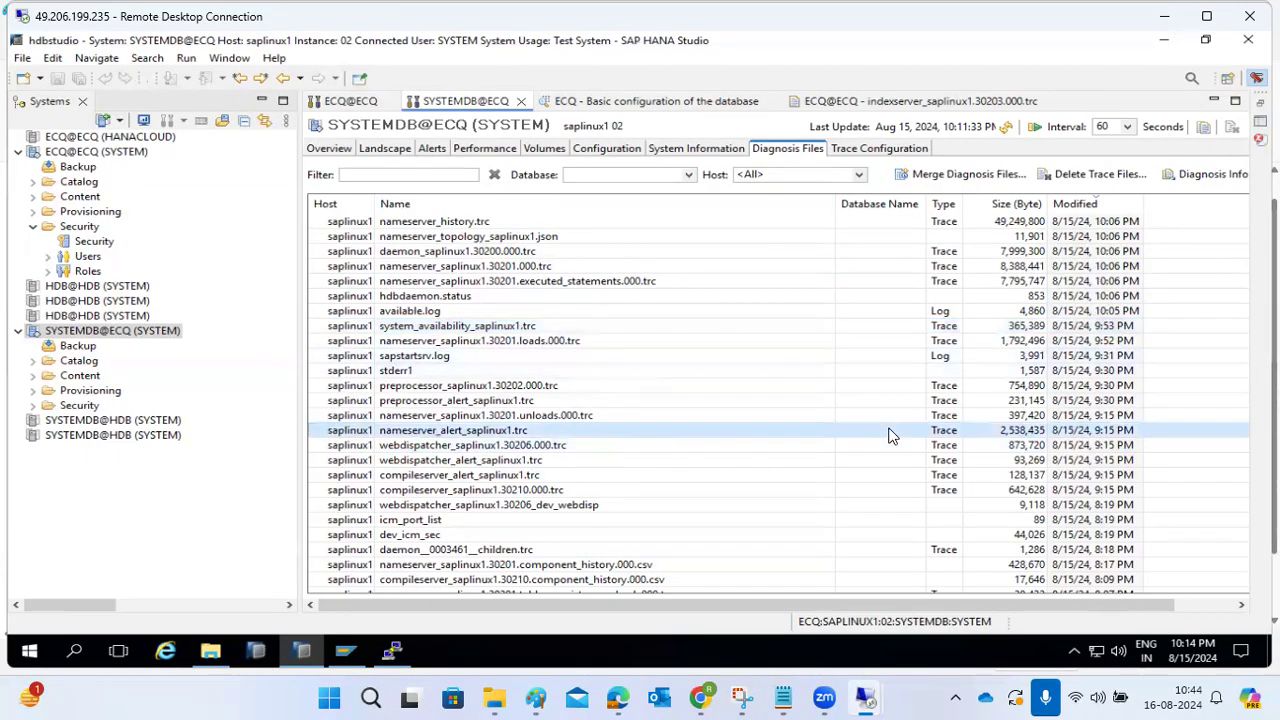
pyautogui.rightClick(488, 432)
pyautogui.click(518, 499)
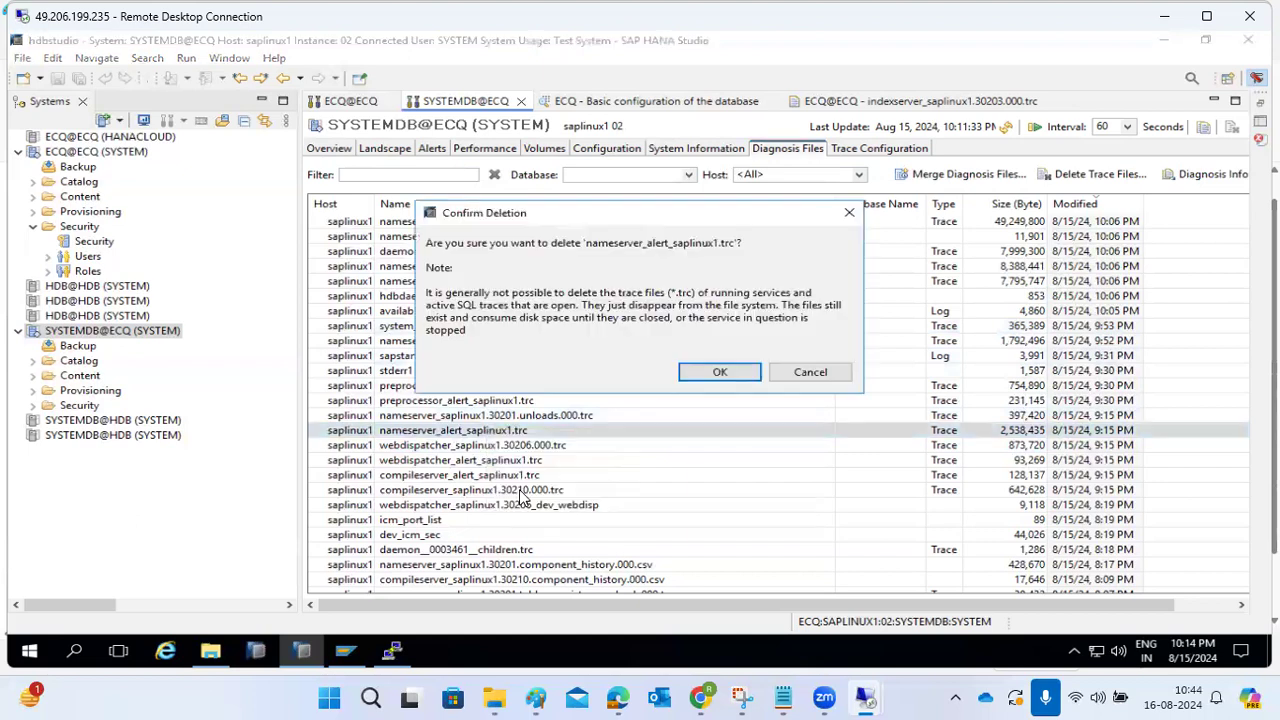
pyautogui.click(719, 371)
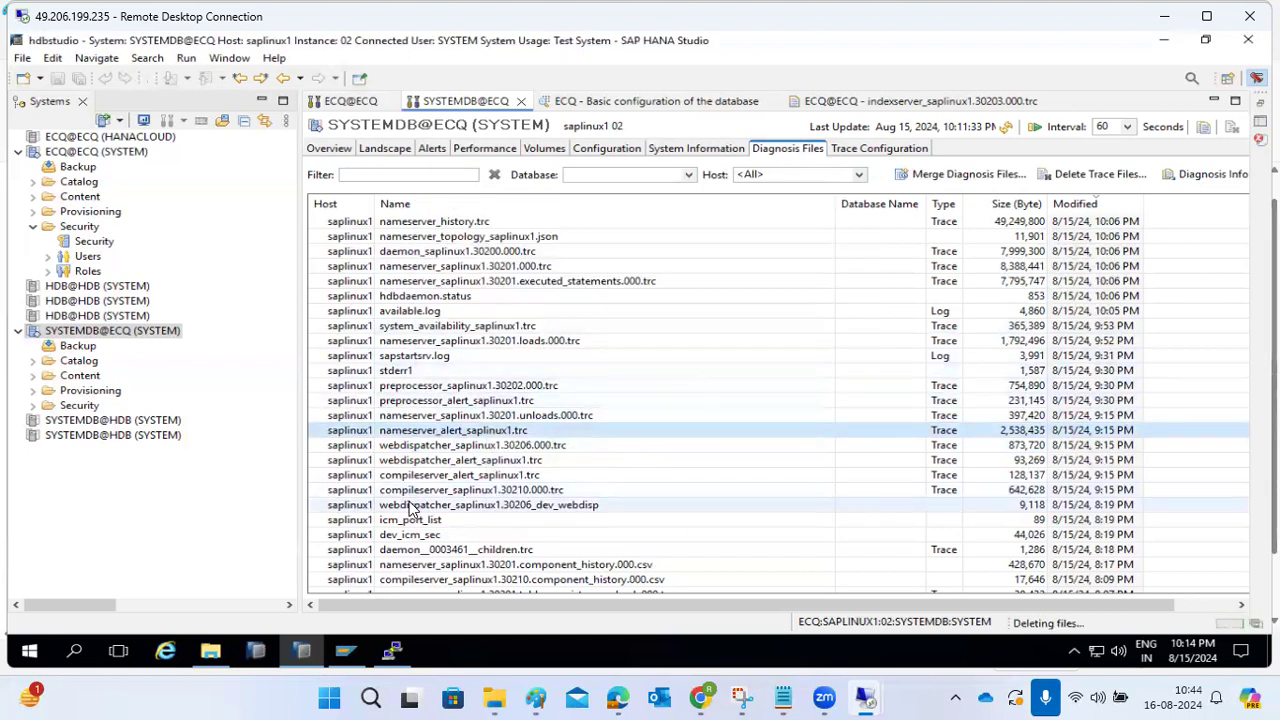
pyautogui.scroll(-15, 410, 510)
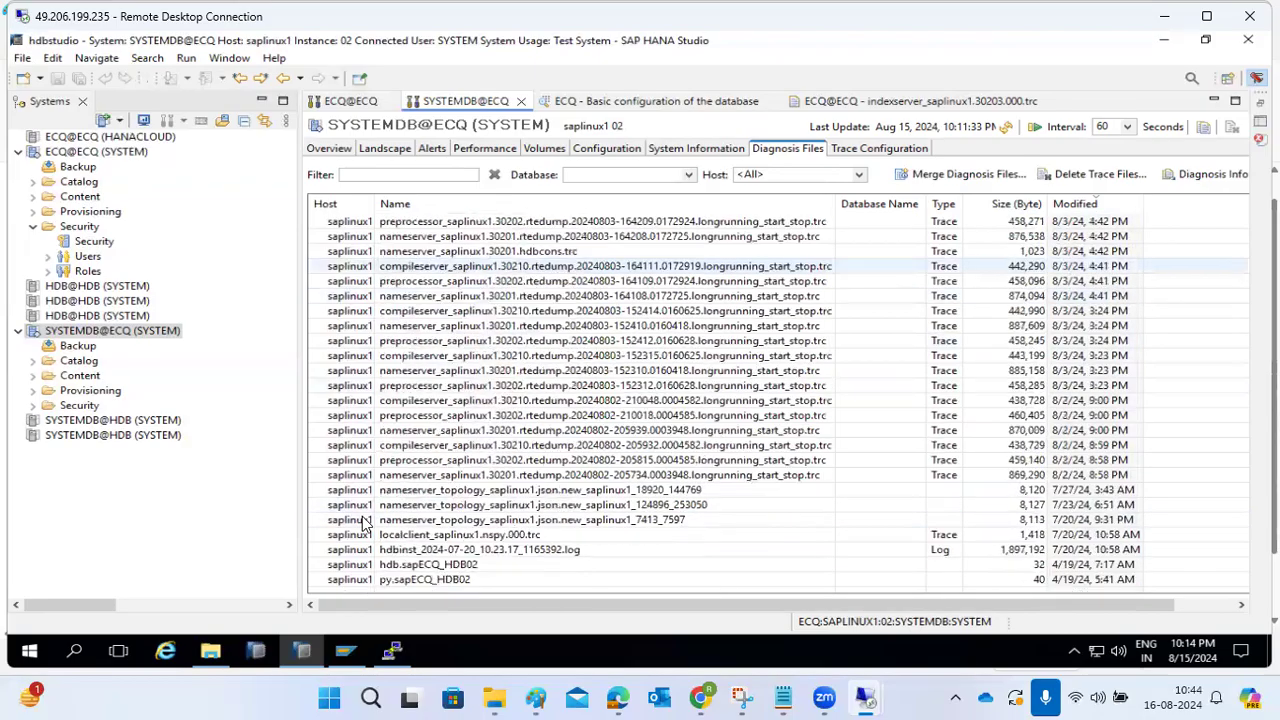
pyautogui.scroll(15, 365, 523)
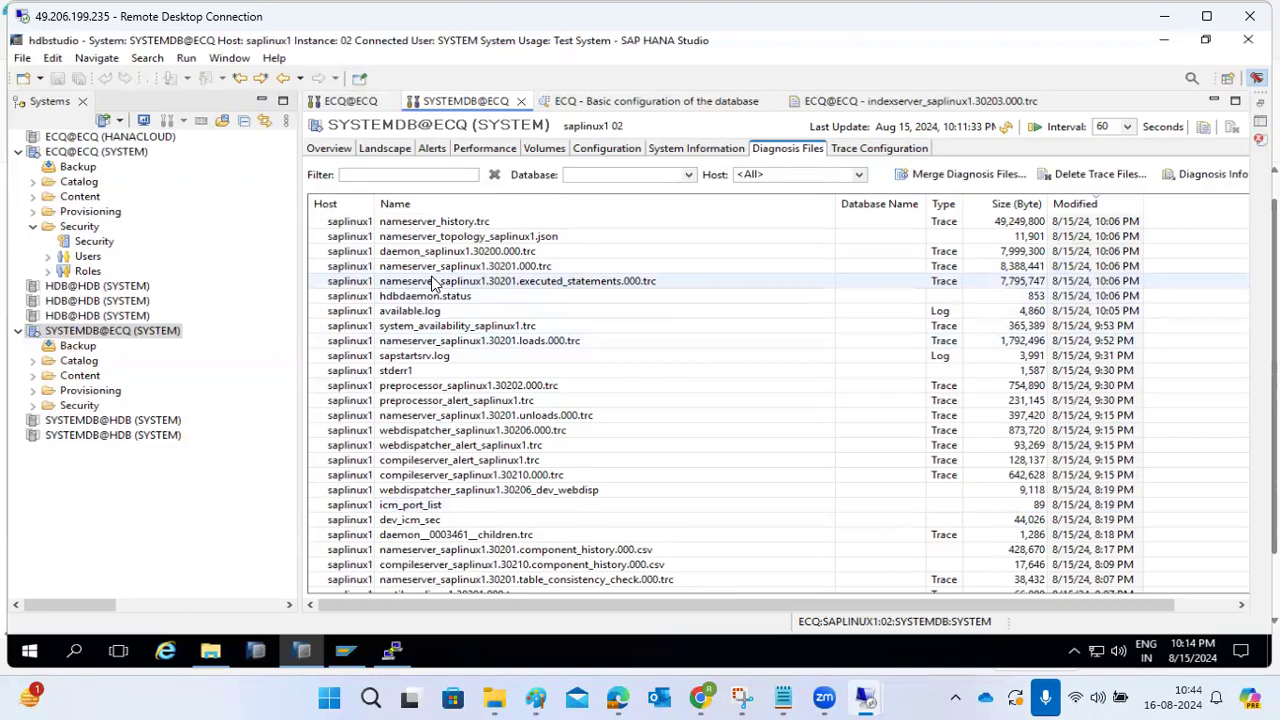
pyautogui.scroll(-15, 495, 440)
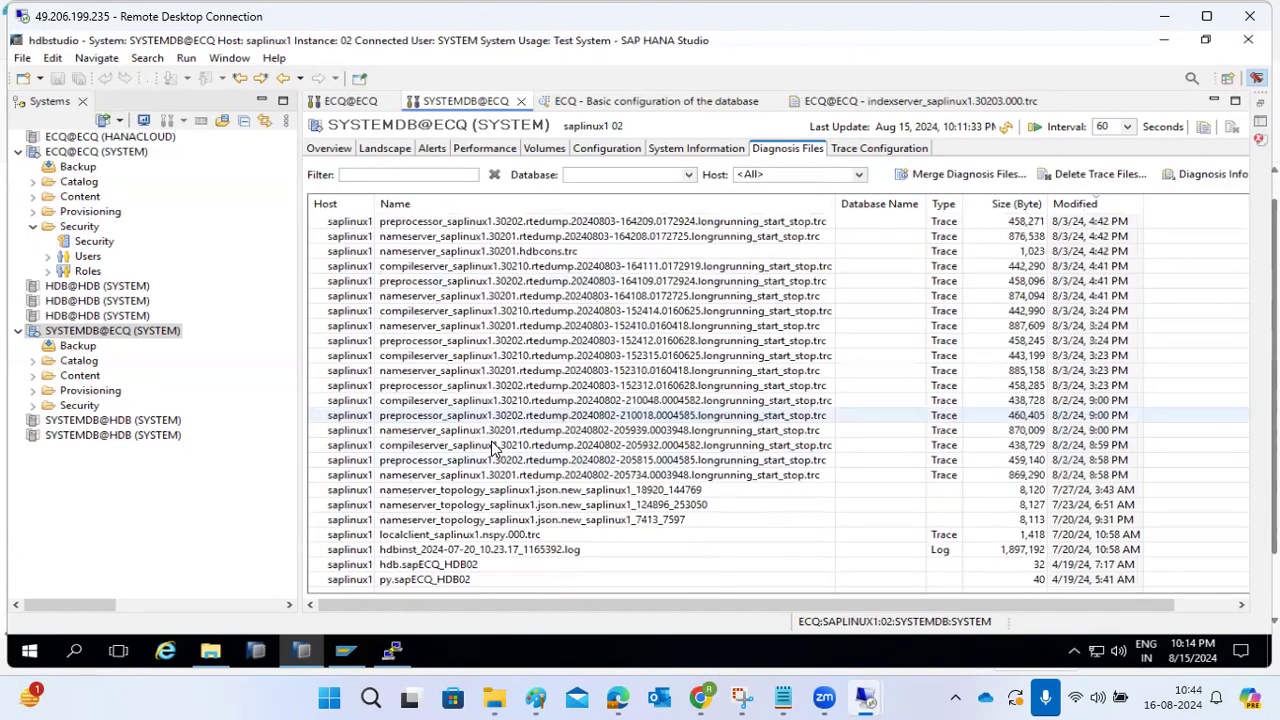
pyautogui.click(545, 478)
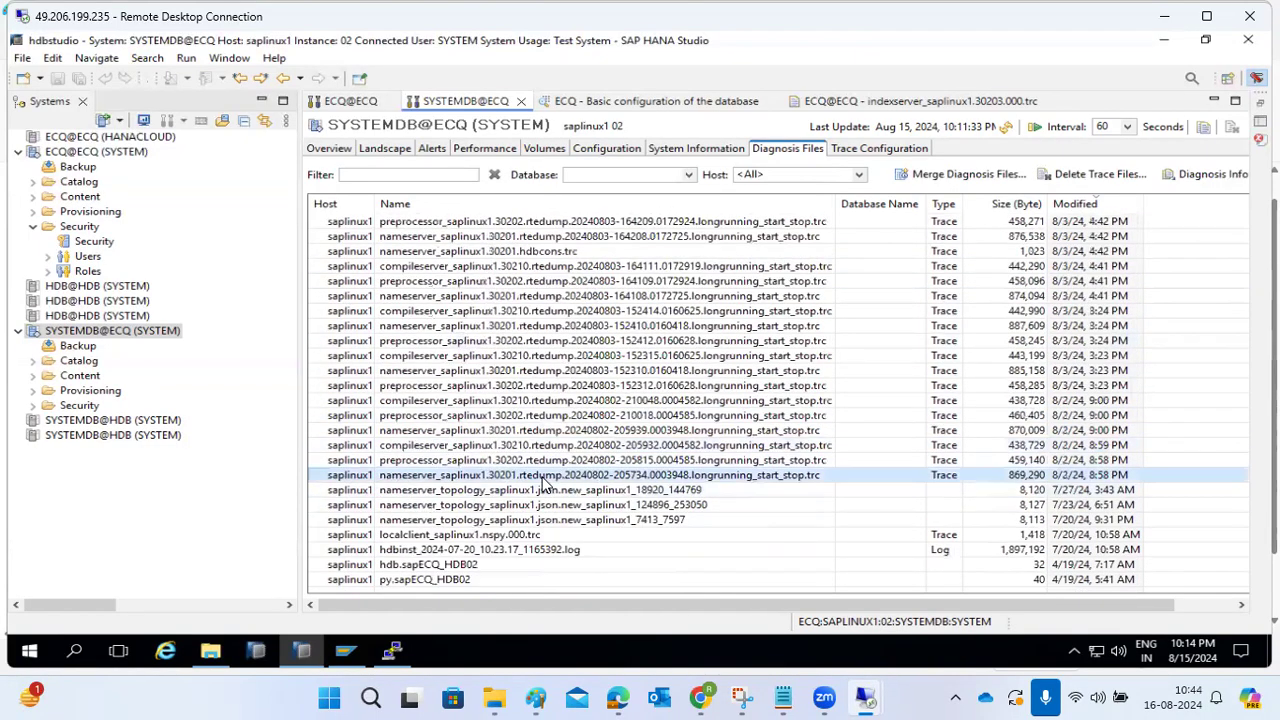
pyautogui.moveTo(545, 481); pyautogui.dragTo(507, 284)
pyautogui.rightClick(512, 303)
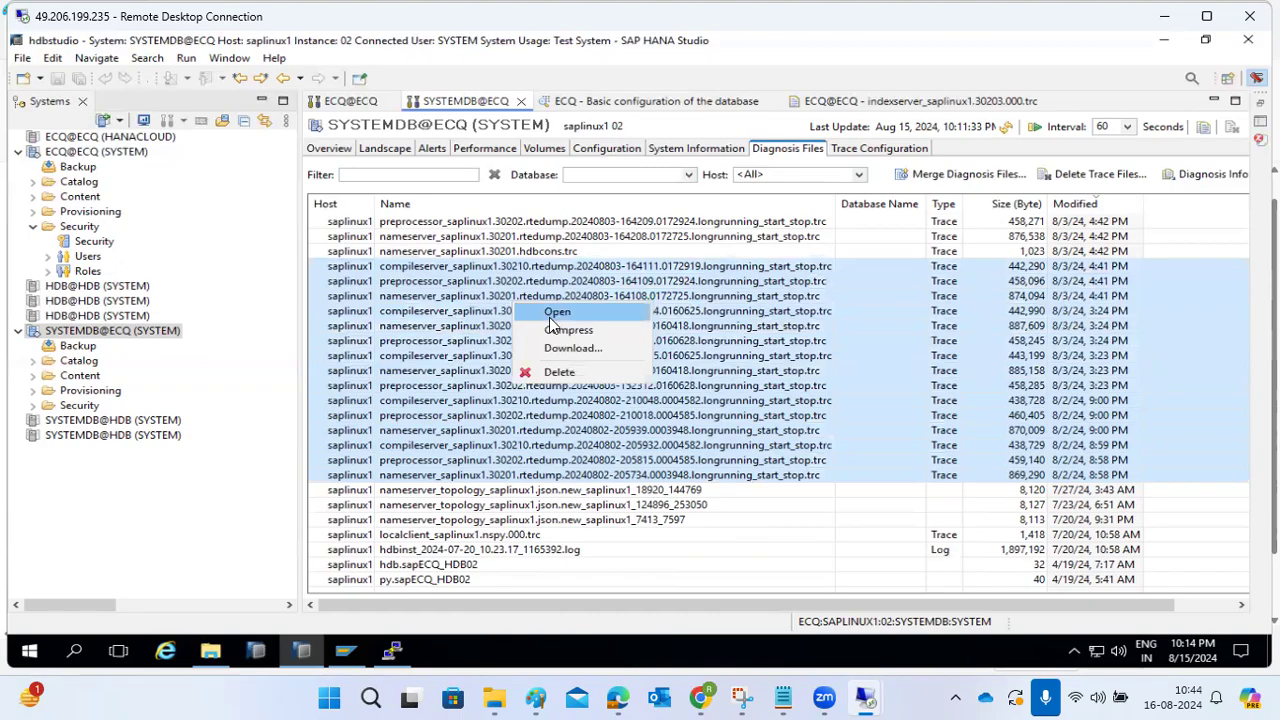
pyautogui.click(561, 372)
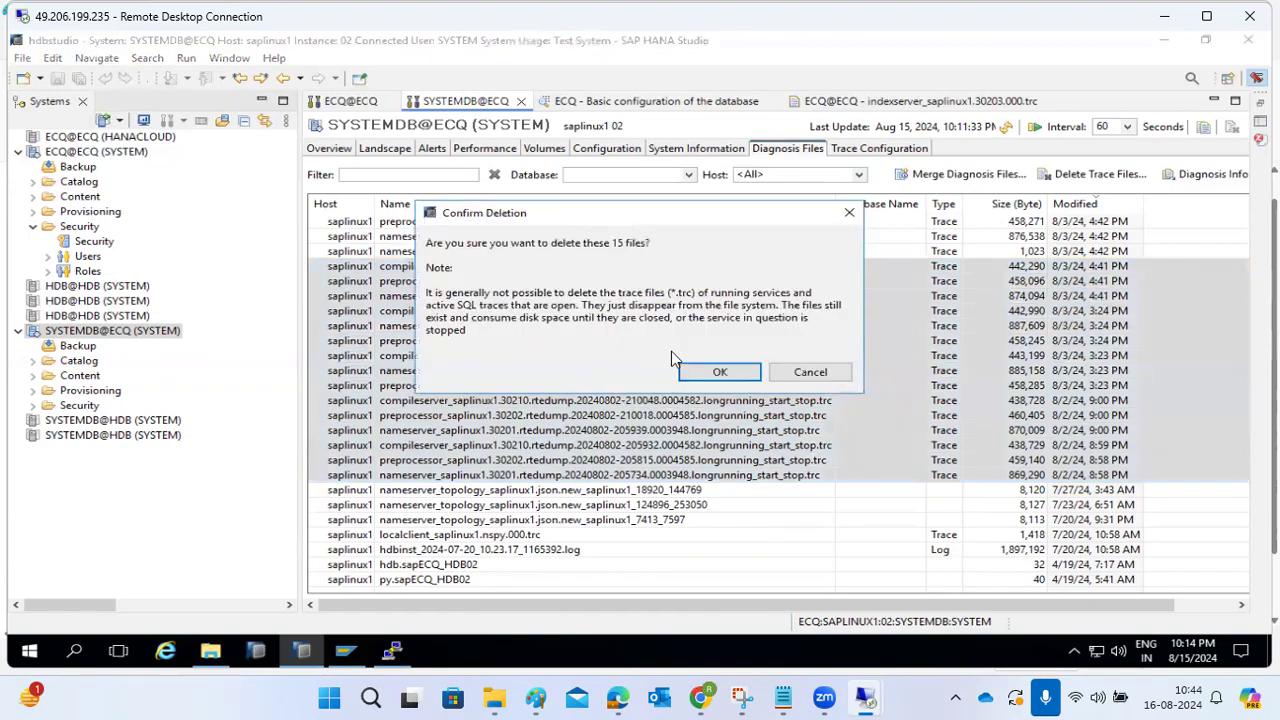
pyautogui.click(692, 368)
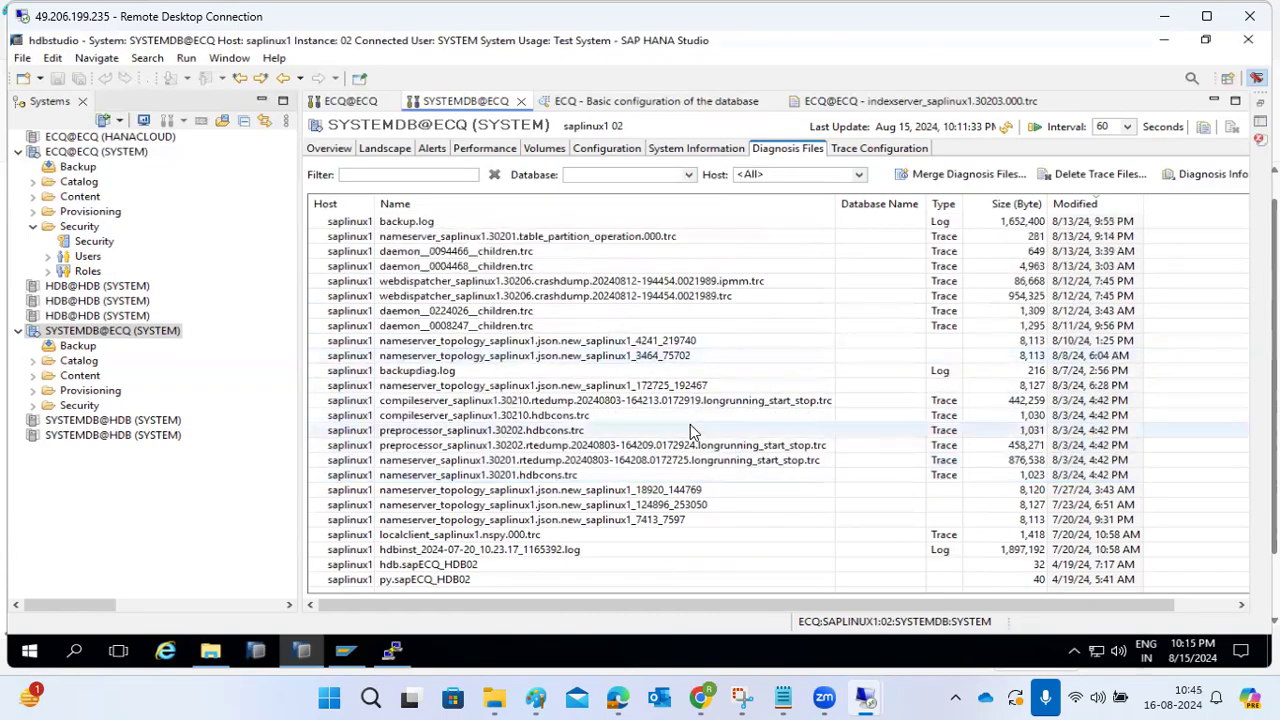
# - Return to the SYSTEMDB@ECQ overview and refresh its disk, memory and CPU usage figures
pyautogui.scroll(10, 688, 445)
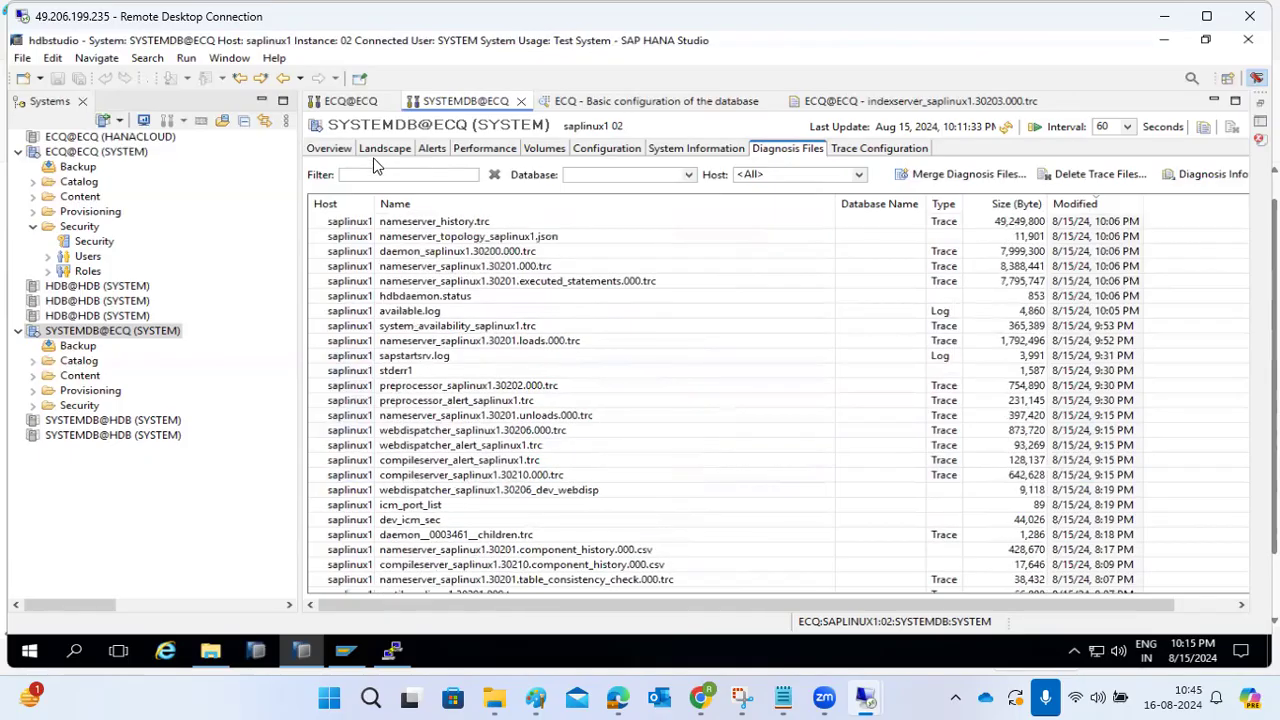
pyautogui.click(380, 151)
pyautogui.click(322, 150)
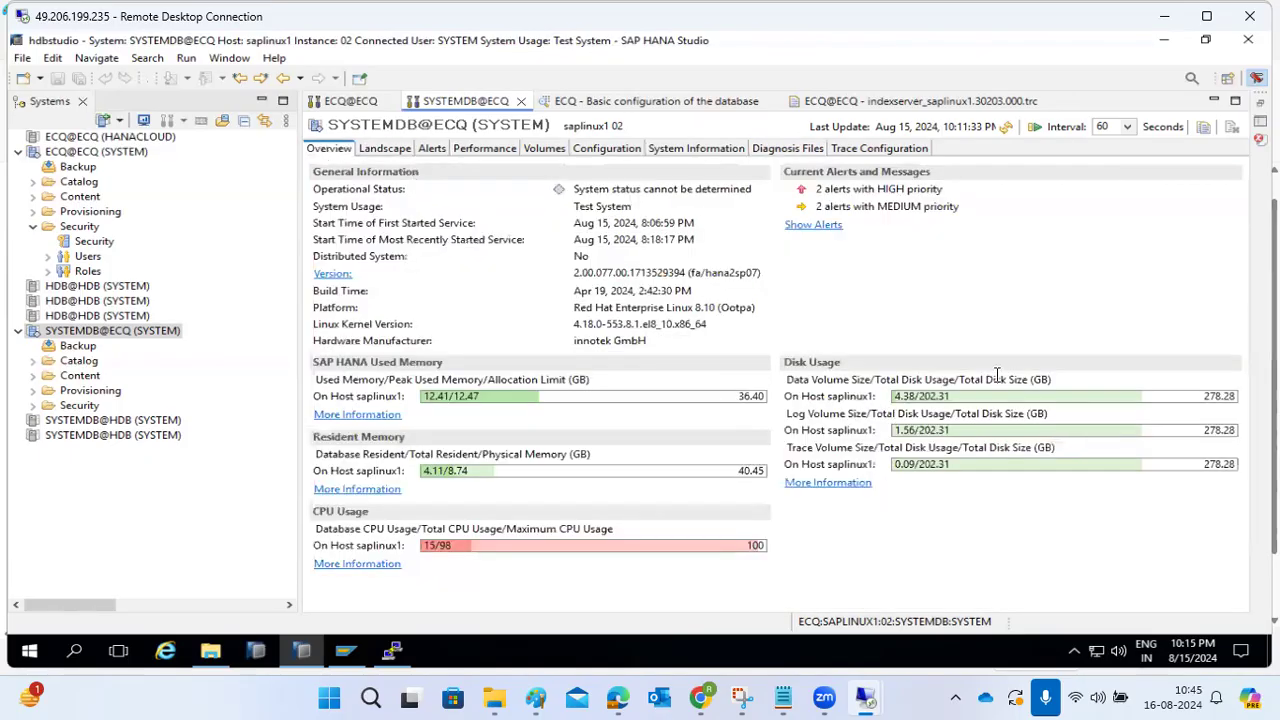
pyautogui.click(1007, 128)
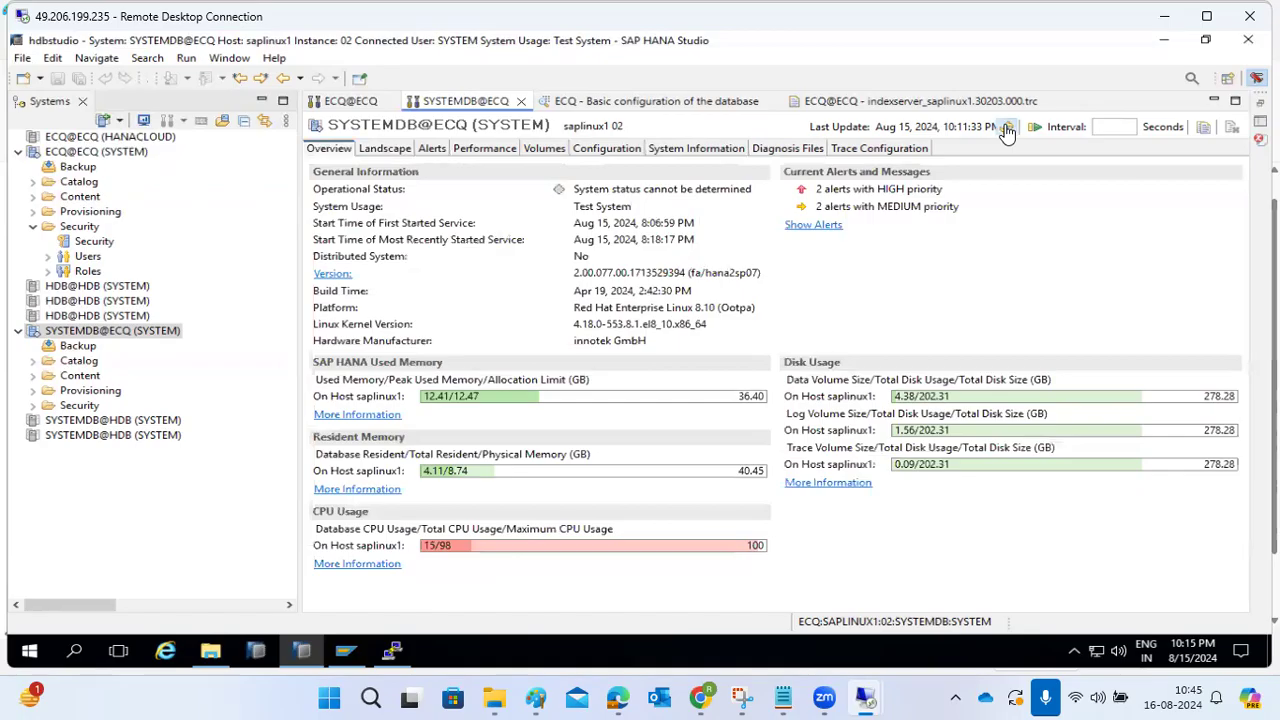